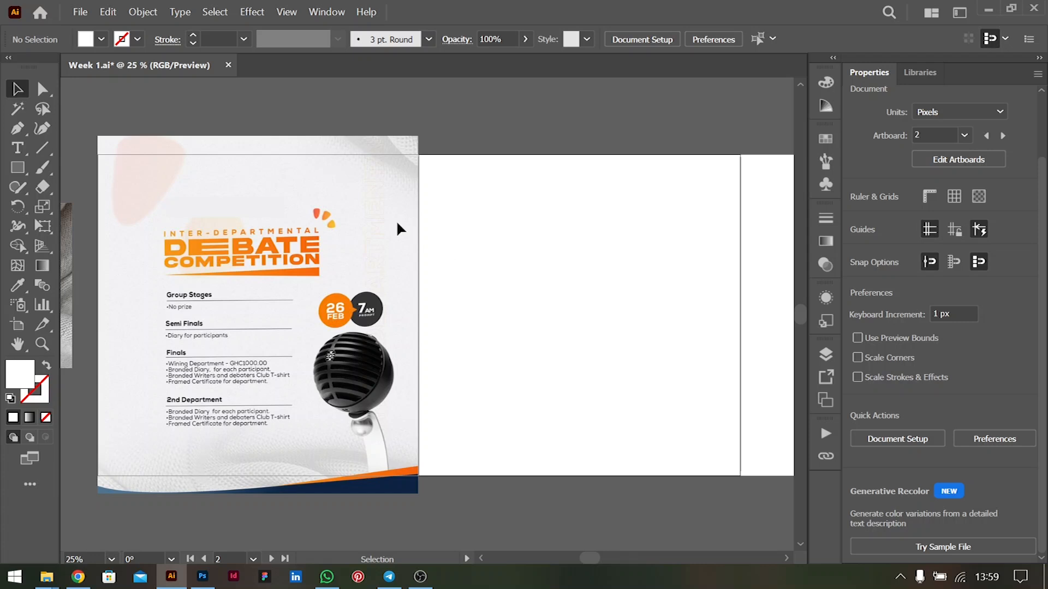
Examine the debate competition flyer and the blank artboards beside it
scroll(537, 266, up, 1)
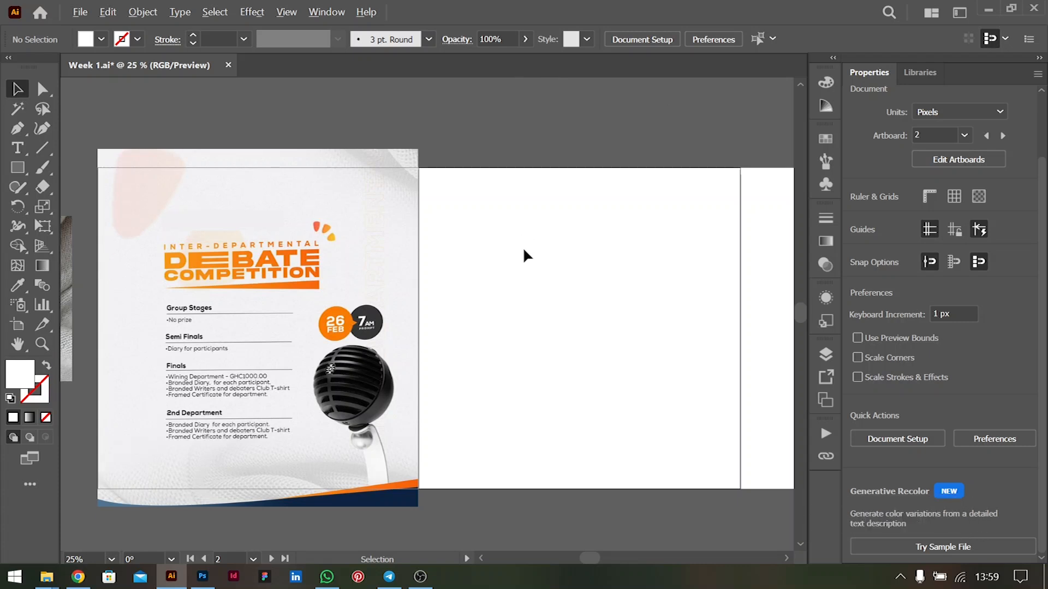
scroll(523, 247, down, 2)
scroll(523, 246, up, 1)
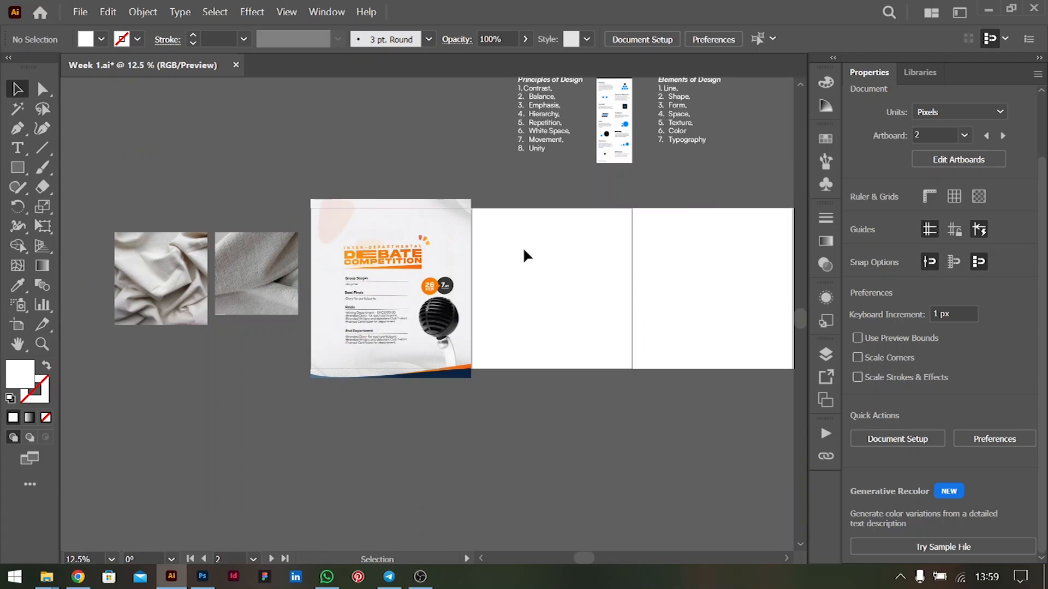
scroll(523, 247, up, 1)
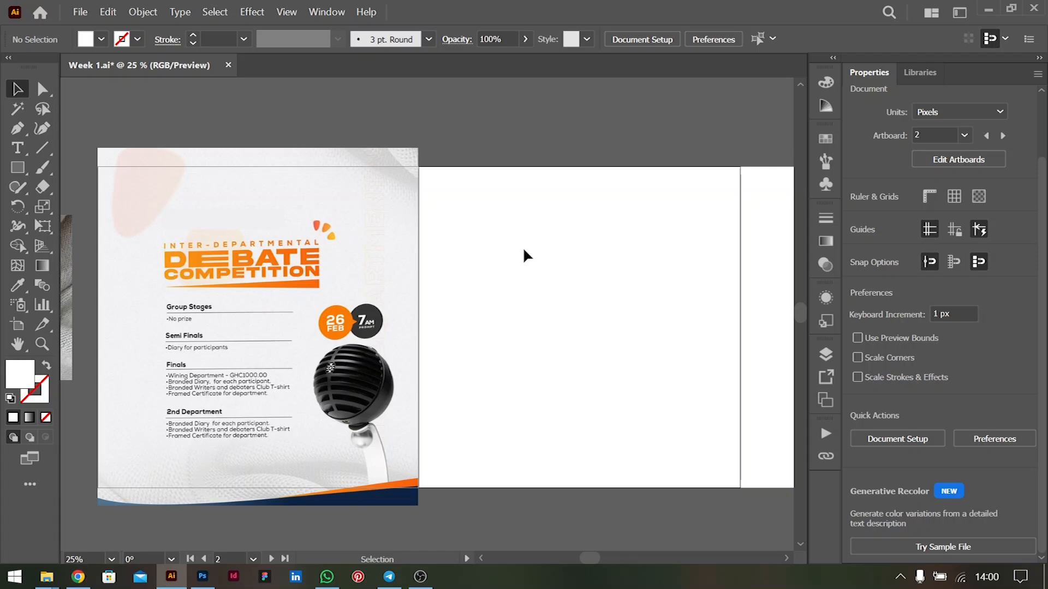
scroll(523, 249, down, 1)
scroll(548, 245, right, 3)
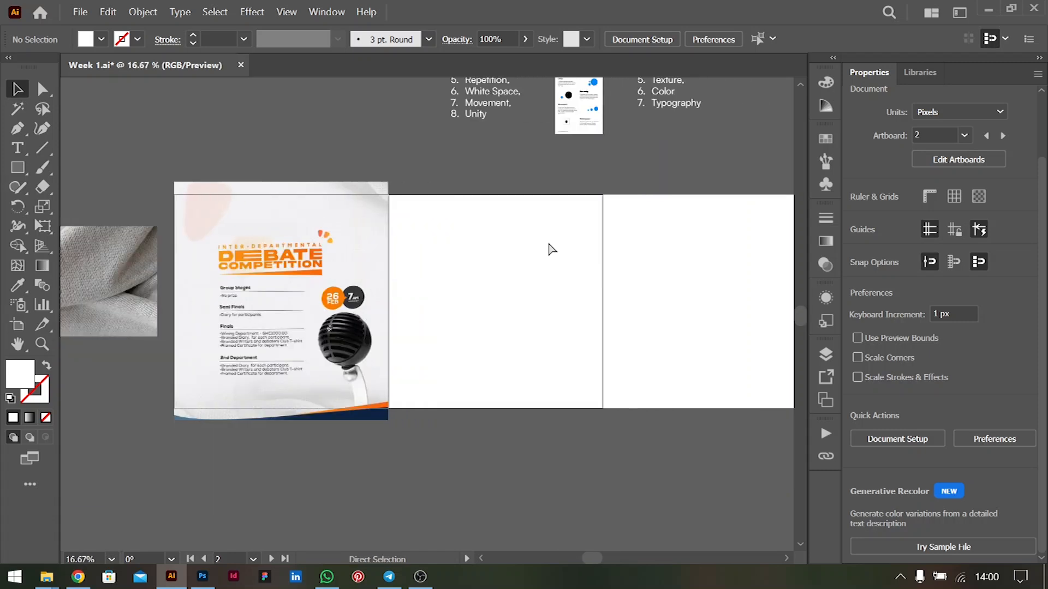
scroll(552, 249, right, 2)
scroll(551, 249, up, 2)
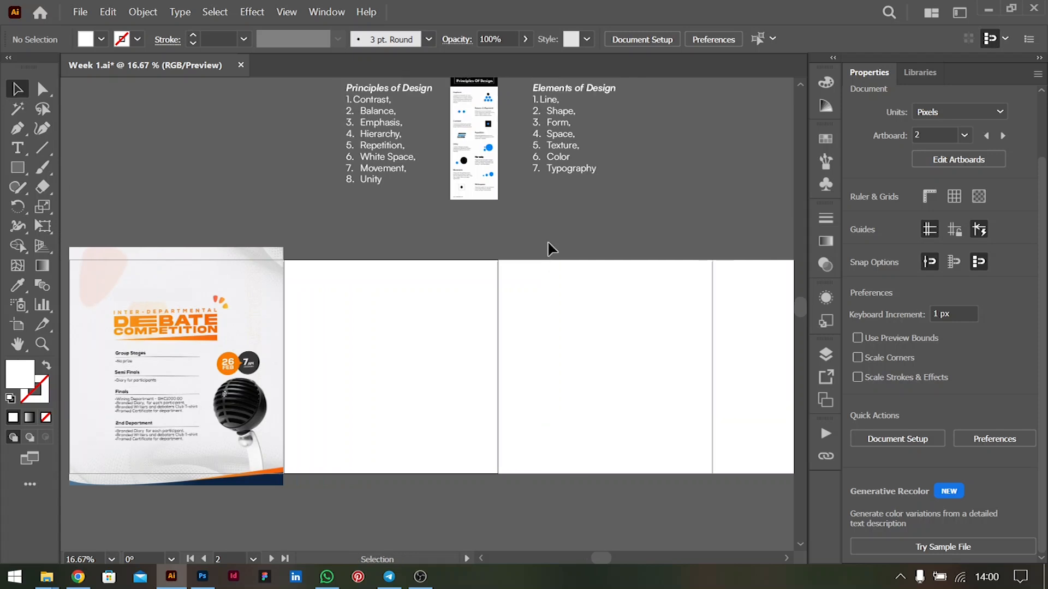
Examine the Principles of Design and Elements of Design lists above the artboards
scroll(551, 248, up, 4)
scroll(549, 244, up, 2)
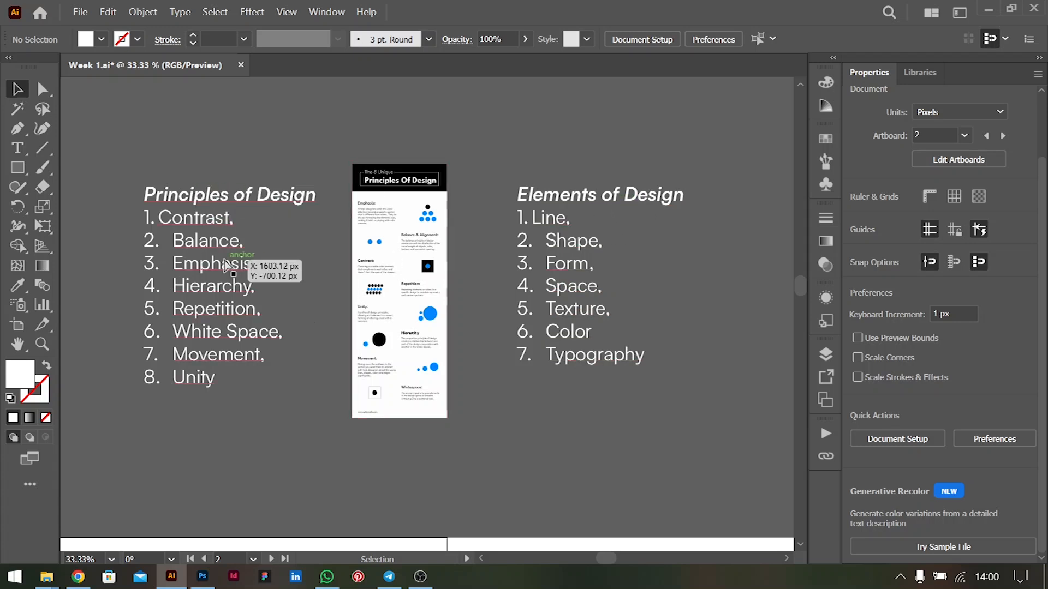
scroll(229, 259, left, 11)
scroll(352, 226, up, 1)
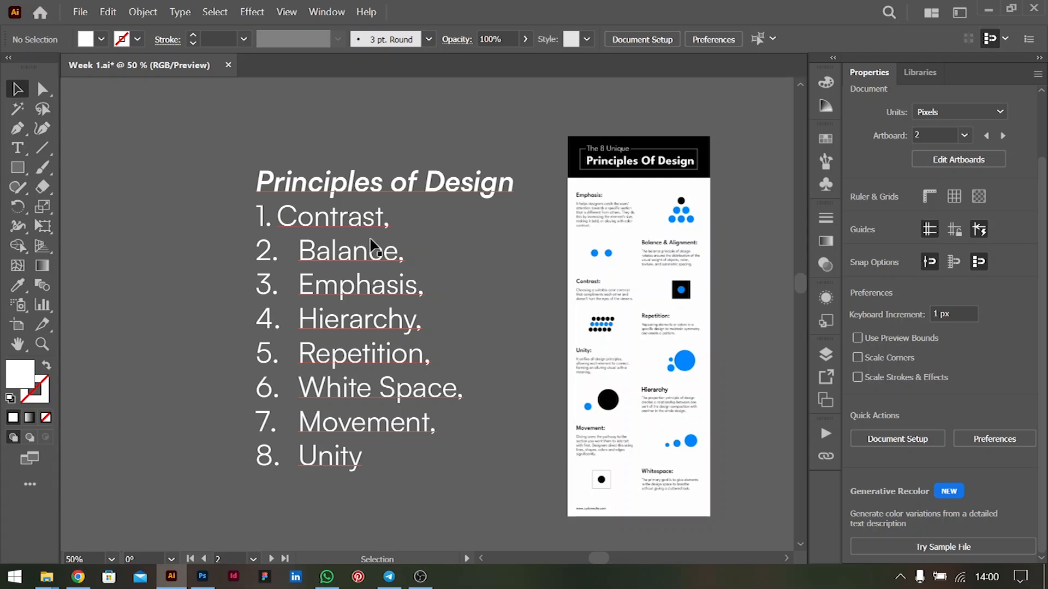
scroll(375, 248, down, 5)
scroll(385, 252, up, 5)
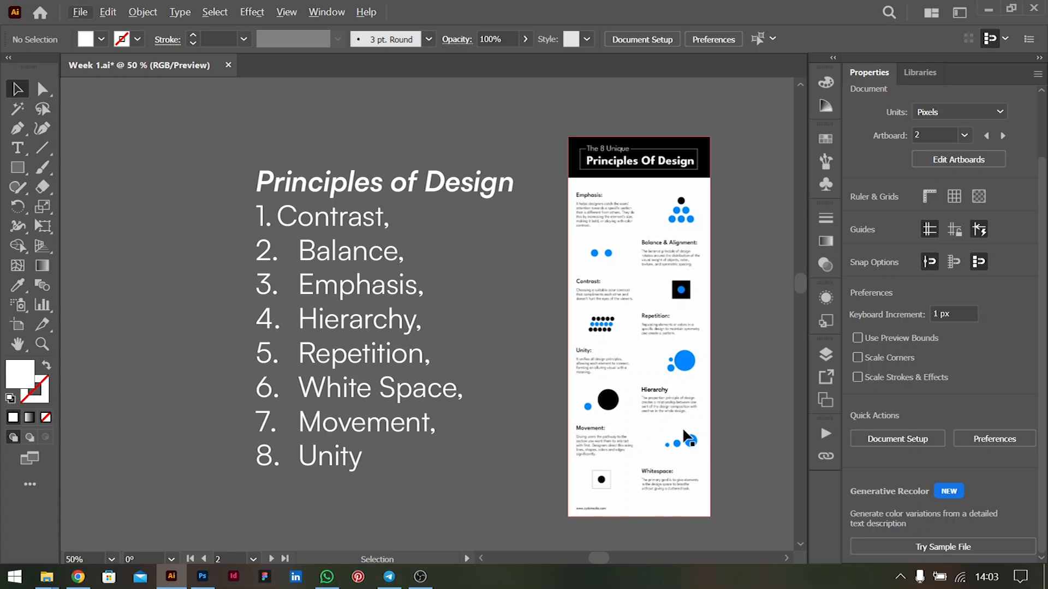
Examine the Hierarchy, Movement and Whitespace sections of the principles infographic up close
key(ctrl+plus)
key(ctrl+plus)
key(ctrl+plus)
scroll(698, 441, down, 3)
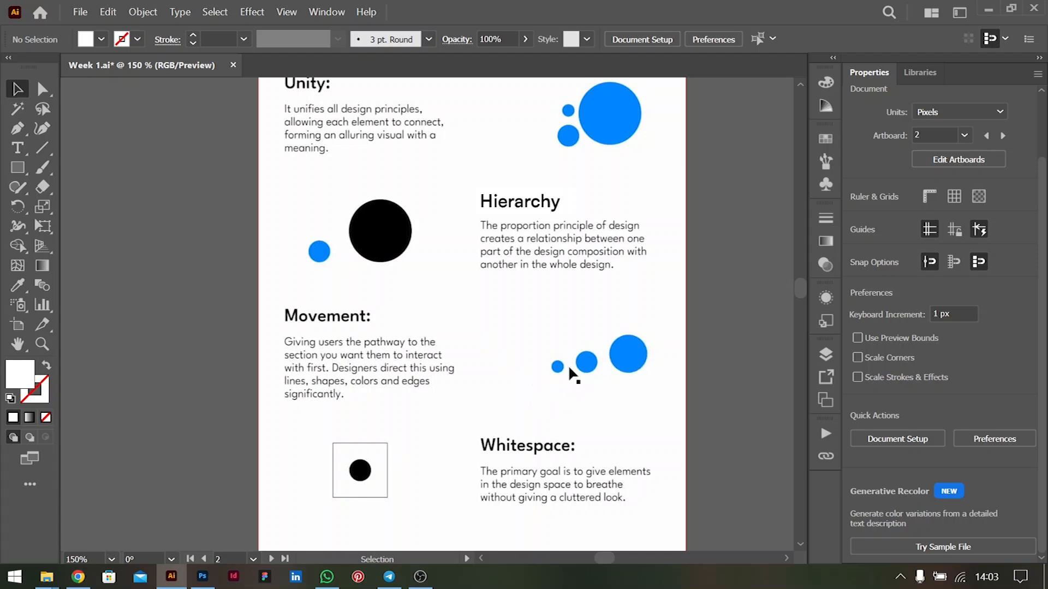
scroll(492, 384, down, 2)
scroll(492, 385, left, 2)
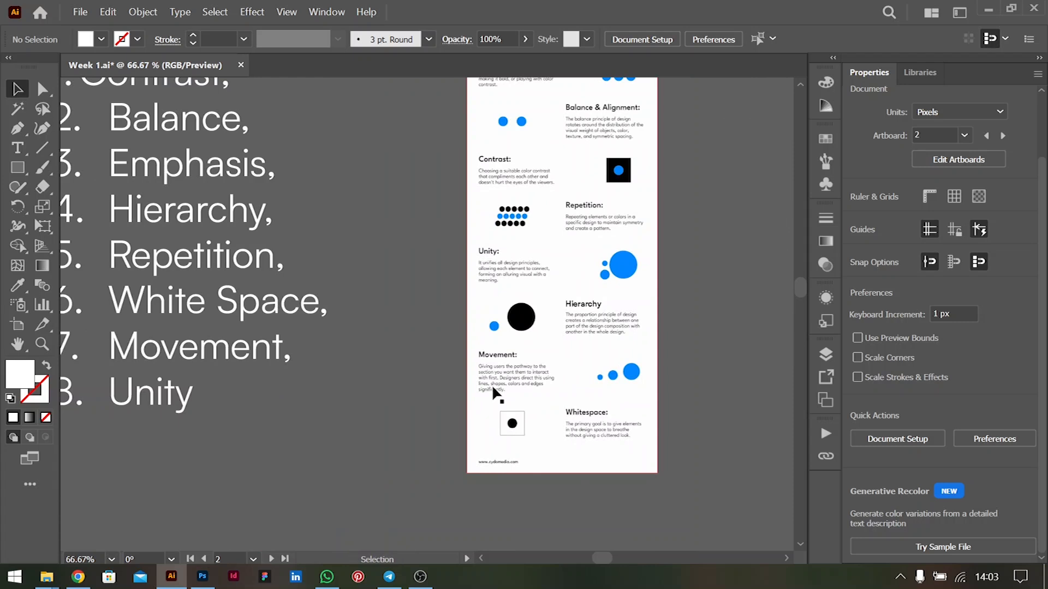
scroll(494, 390, up, 3)
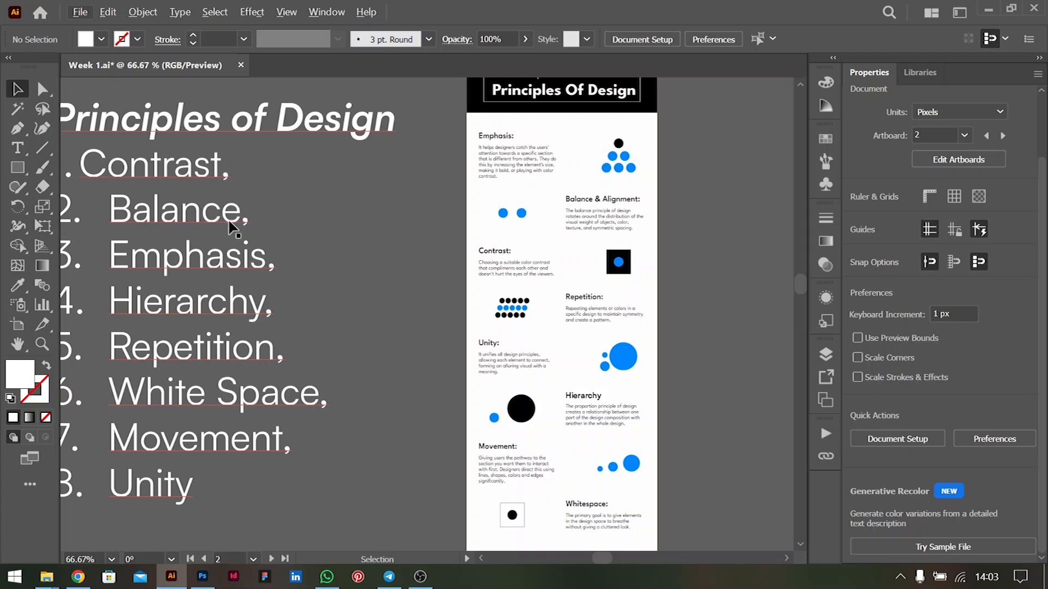
Set the word "Hierarchy" in the Principles of Design list to the Satoshi Black Italic style
double_click(191, 307)
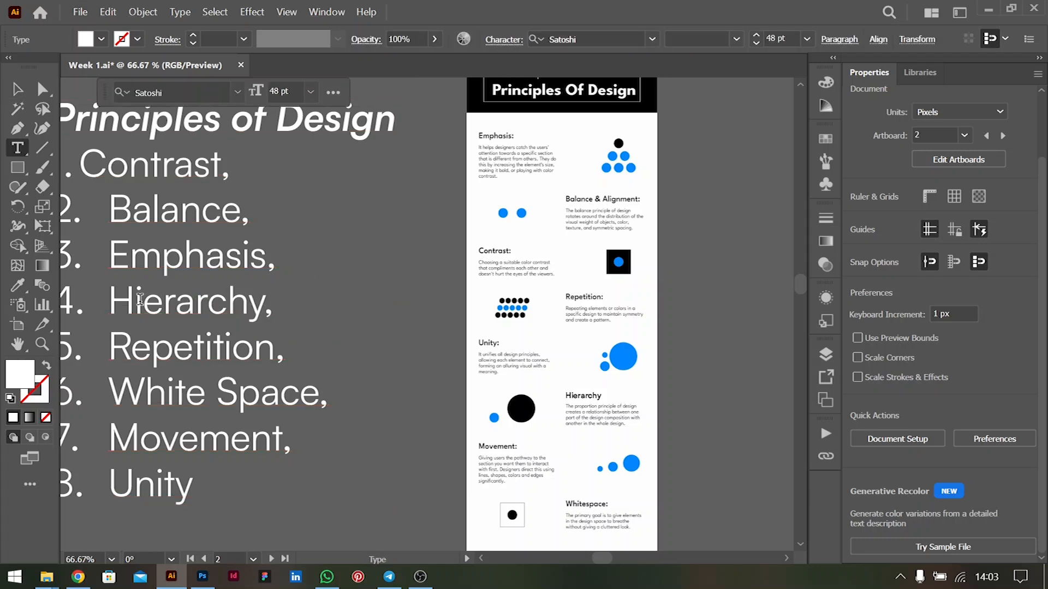
double_click(191, 307)
click(1021, 379)
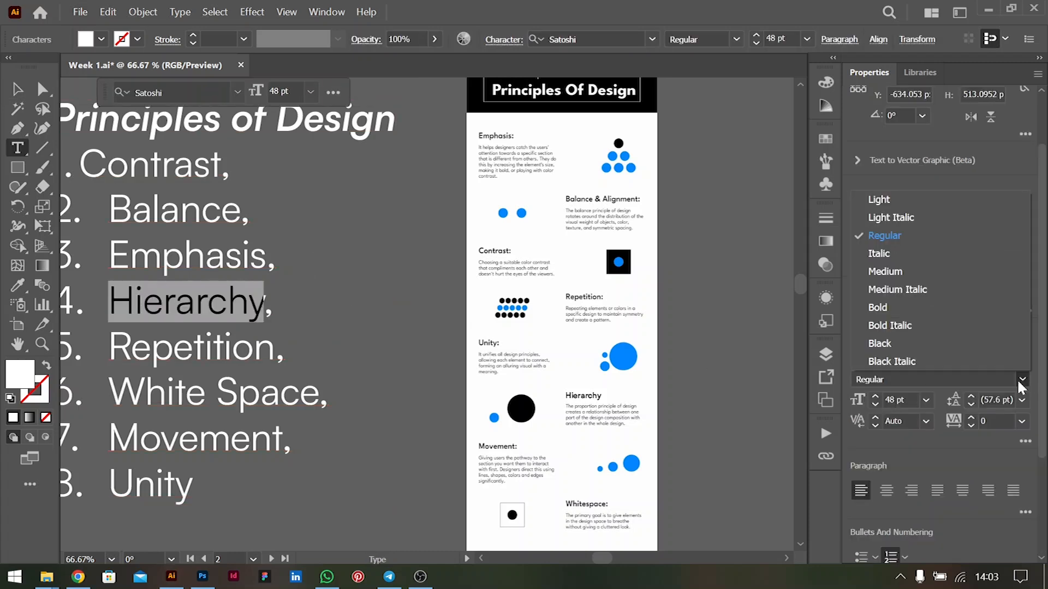
click(904, 362)
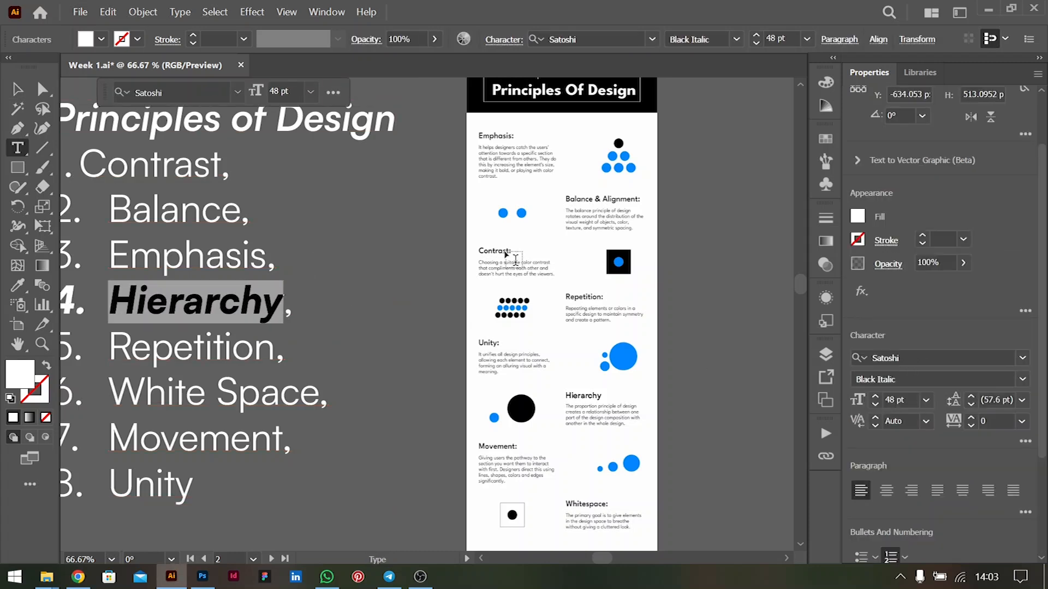
Apply the Black Italic font style to "Contrast" and "Balance" in the Principles of Design list
click(202, 213)
double_click(172, 157)
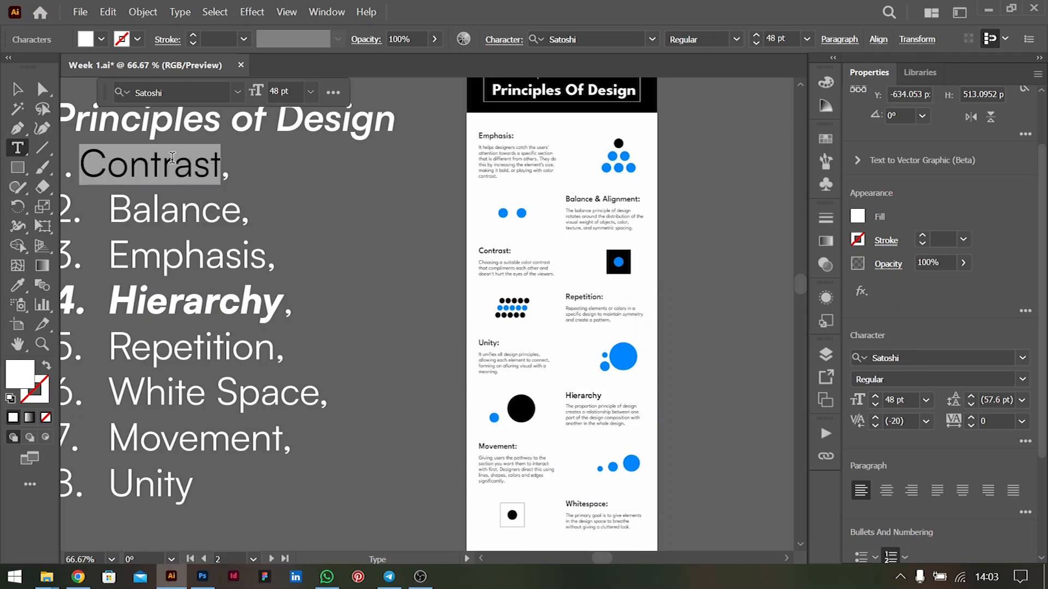
click(1022, 379)
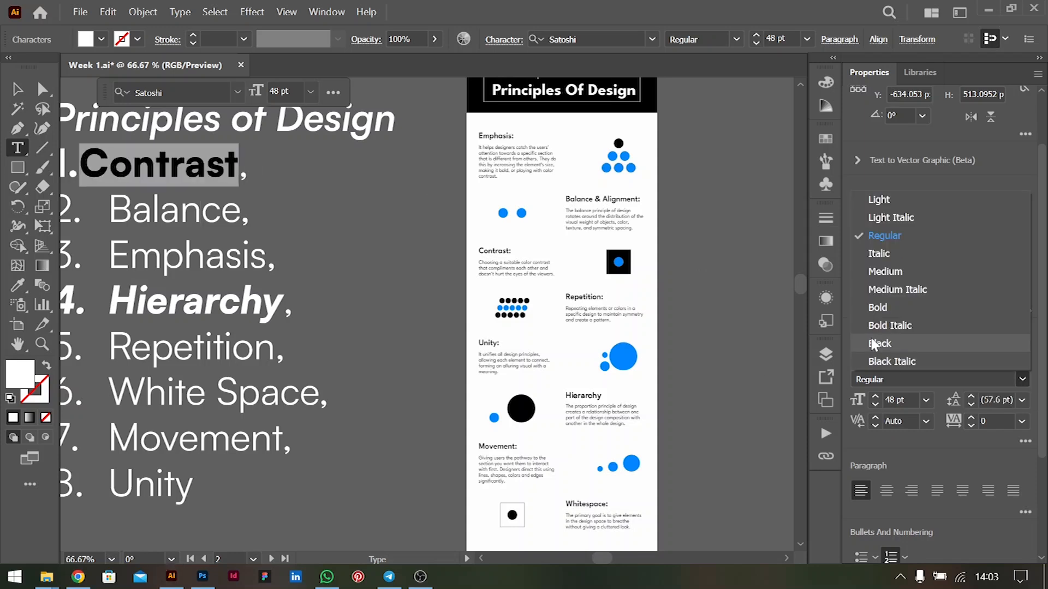
click(902, 361)
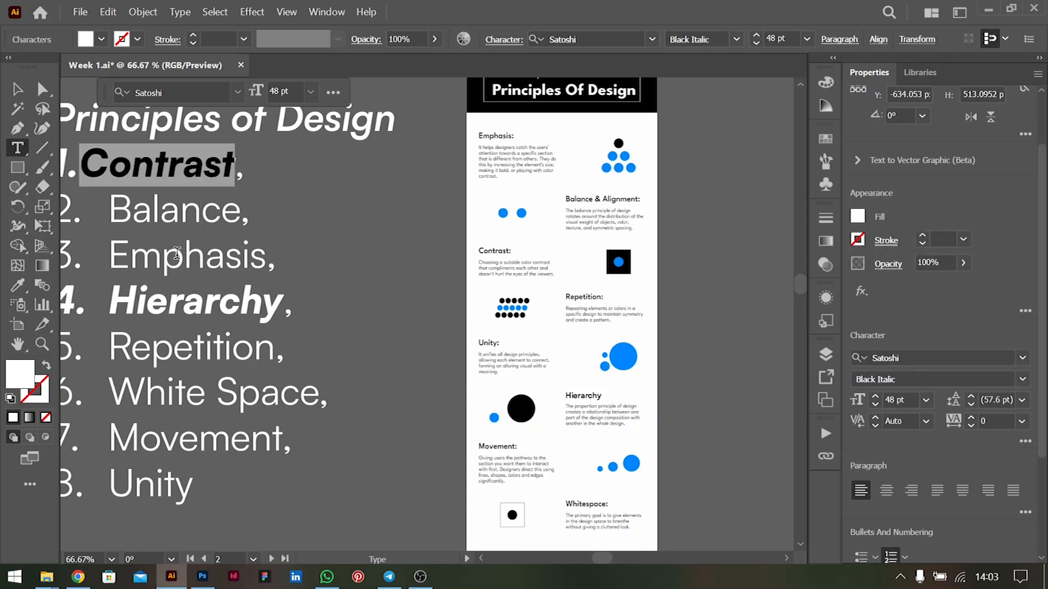
double_click(172, 218)
click(1022, 379)
click(902, 362)
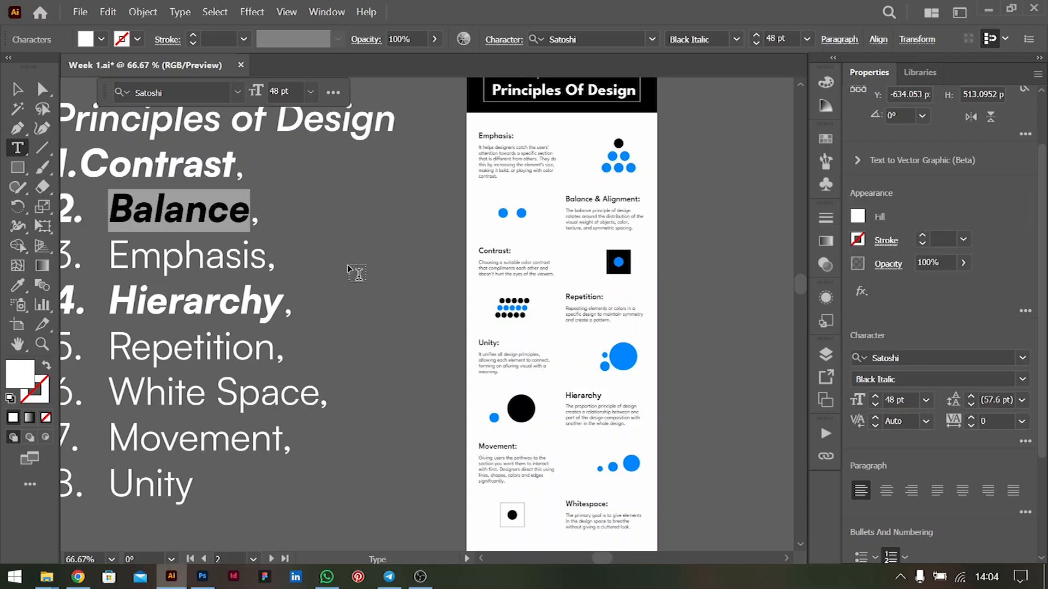
click(212, 259)
Examine the Elements of Design list together with the neighbouring principles infographic
scroll(394, 315, left, 2)
scroll(394, 316, up, 1)
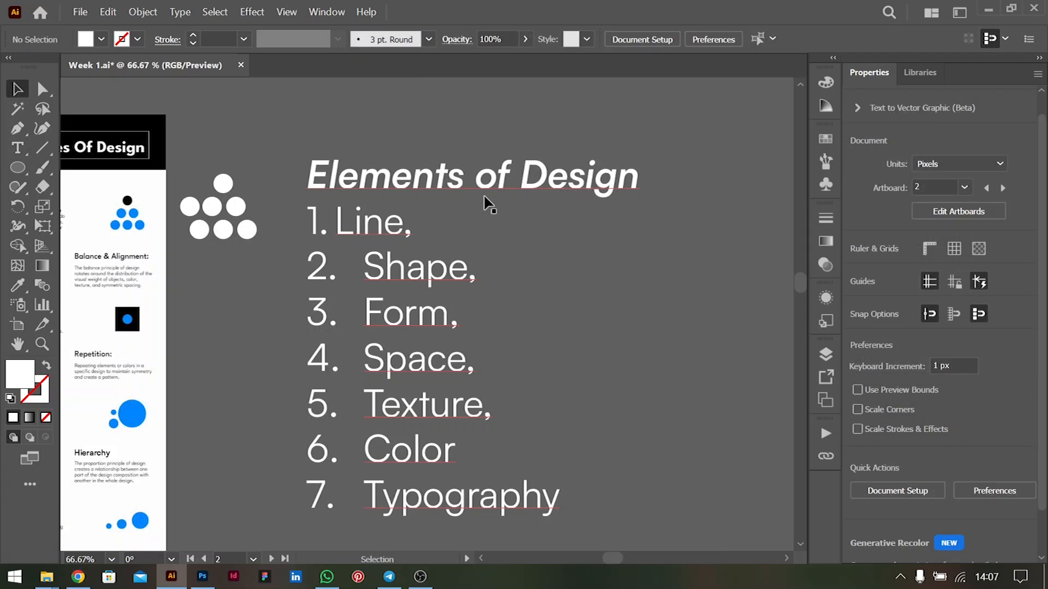
scroll(485, 198, right, 2)
scroll(485, 198, left, 4)
scroll(485, 215, down, 1)
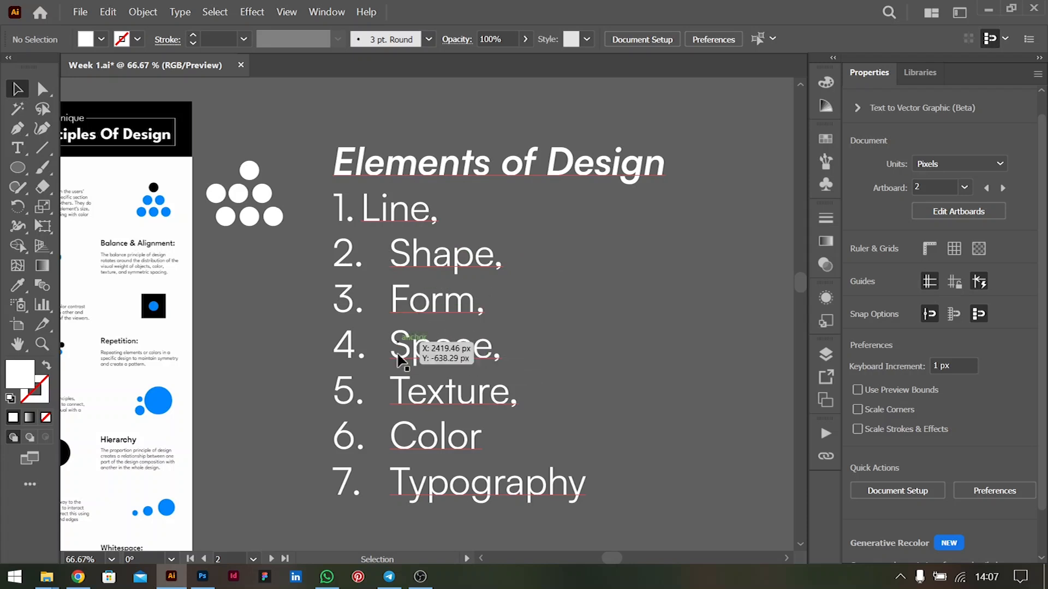
scroll(460, 346, left, 1)
scroll(460, 345, left, 1)
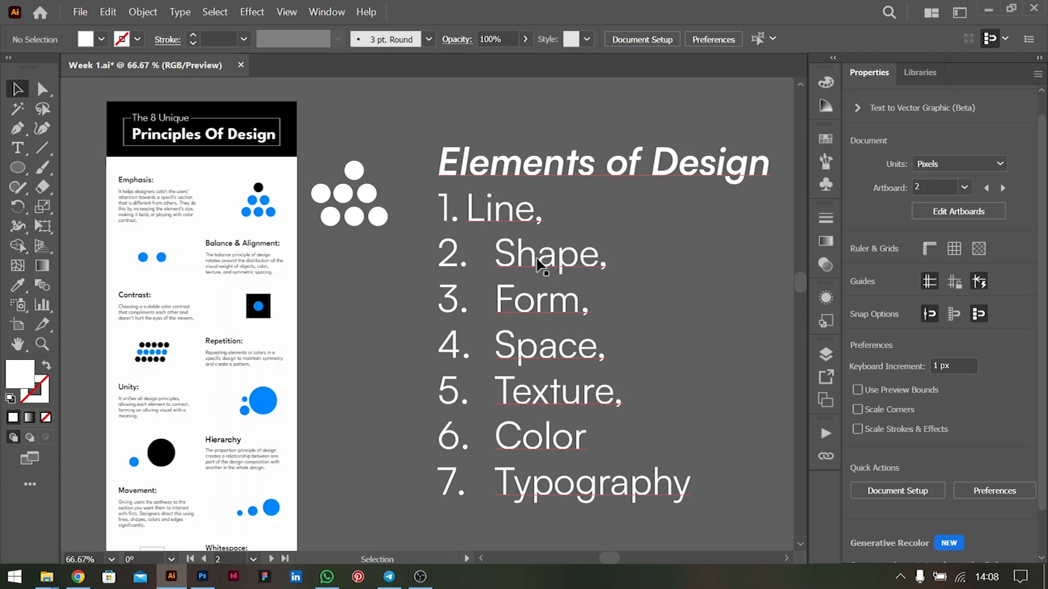
Add a point text with the letter "T" to the right of the Shape and Form entries
click(19, 149)
click(672, 286)
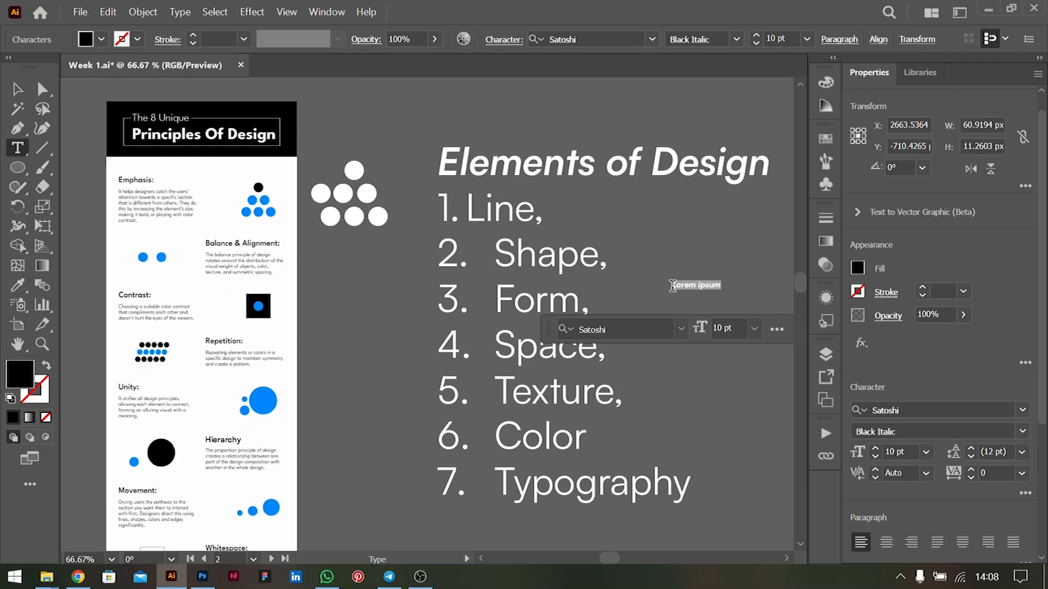
key(BackSpace)
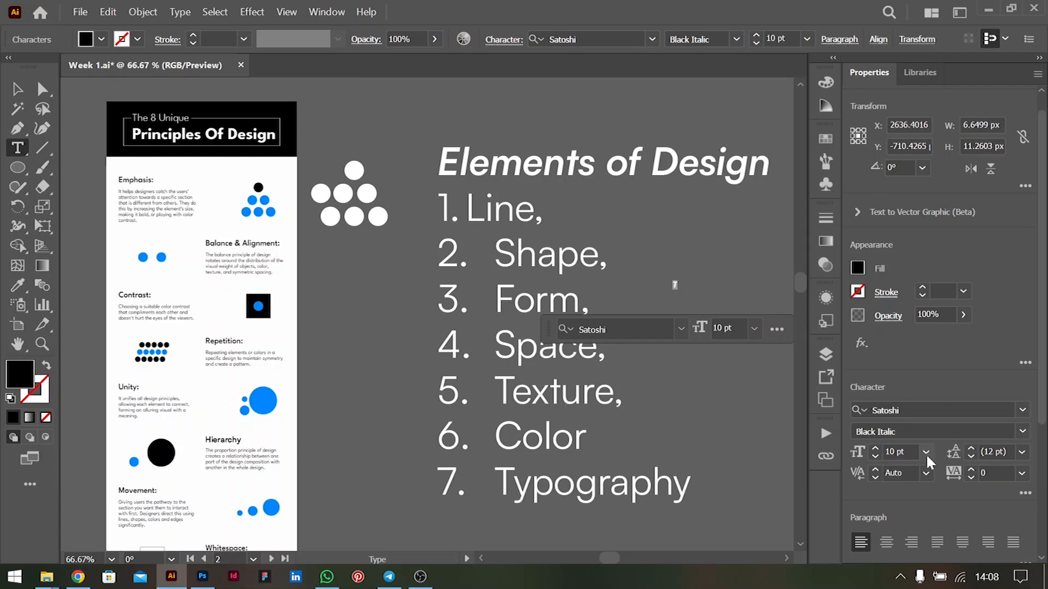
Set the letter T to 72 pt in the Black font style and deselect it
click(932, 447)
click(951, 438)
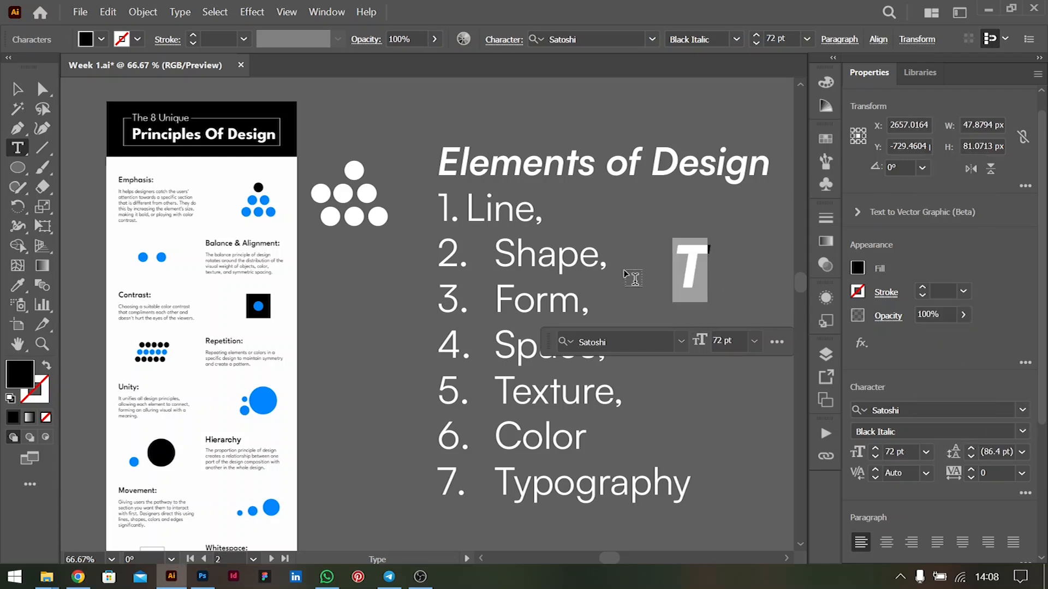
click(1022, 432)
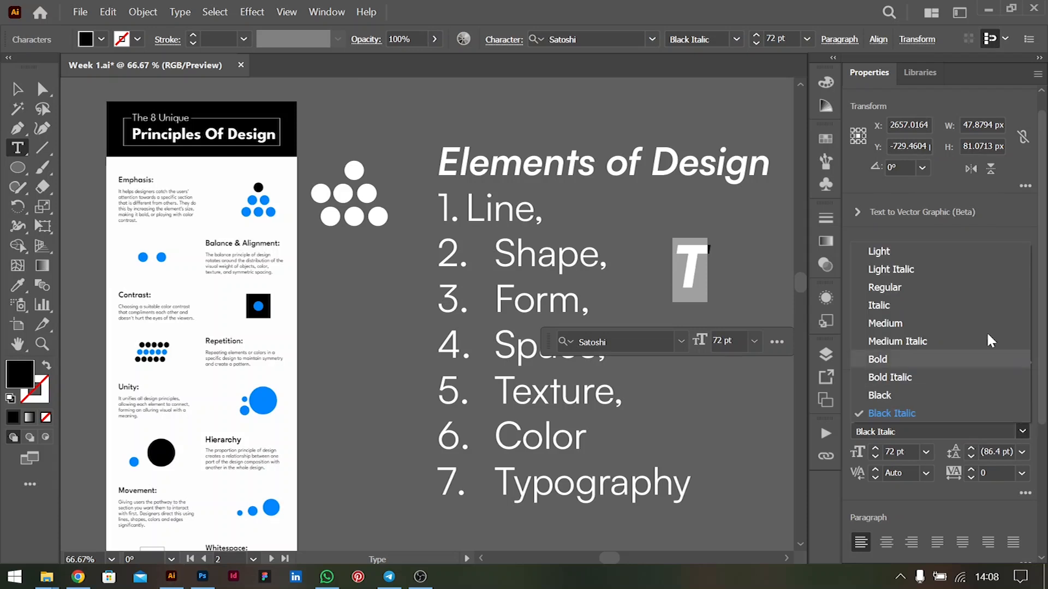
click(880, 396)
key(Escape)
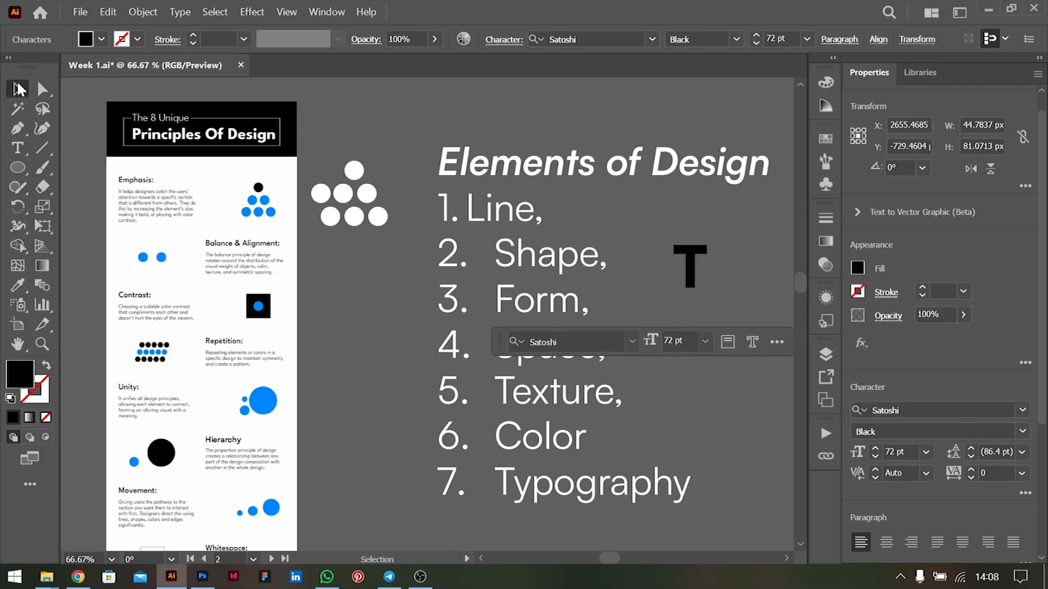
click(716, 265)
Draw a narrow upright black rectangle about 12 by 55 px just right of the letter T
scroll(716, 266, up, 3)
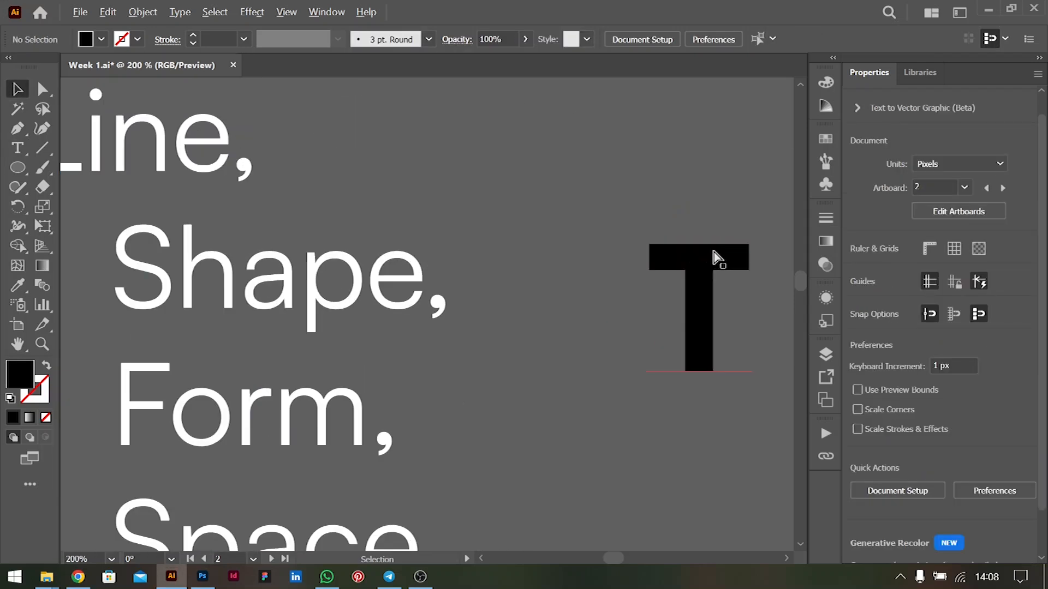
scroll(720, 274, right, 2)
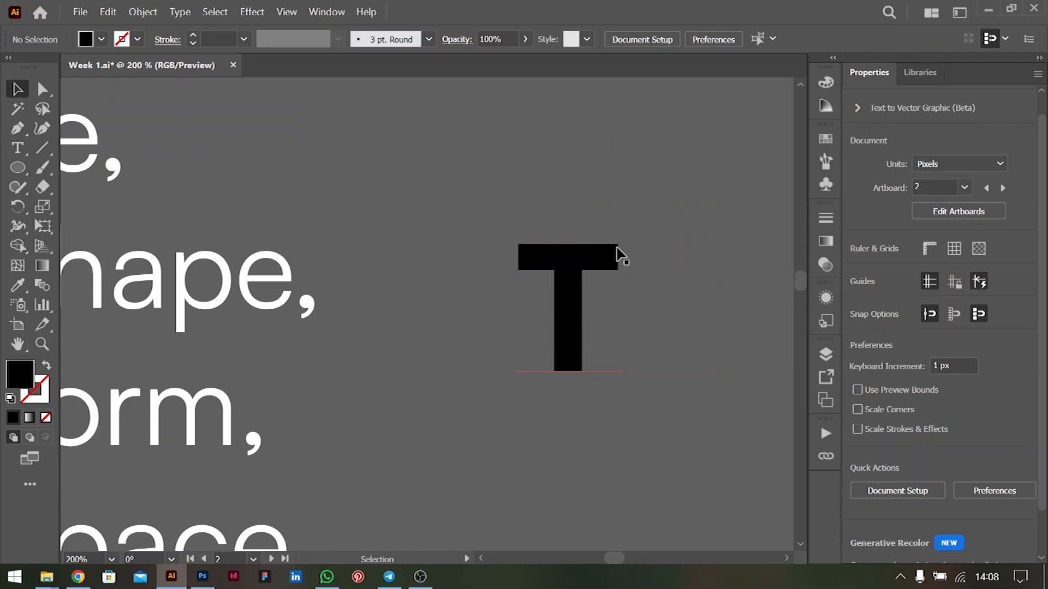
click(19, 164)
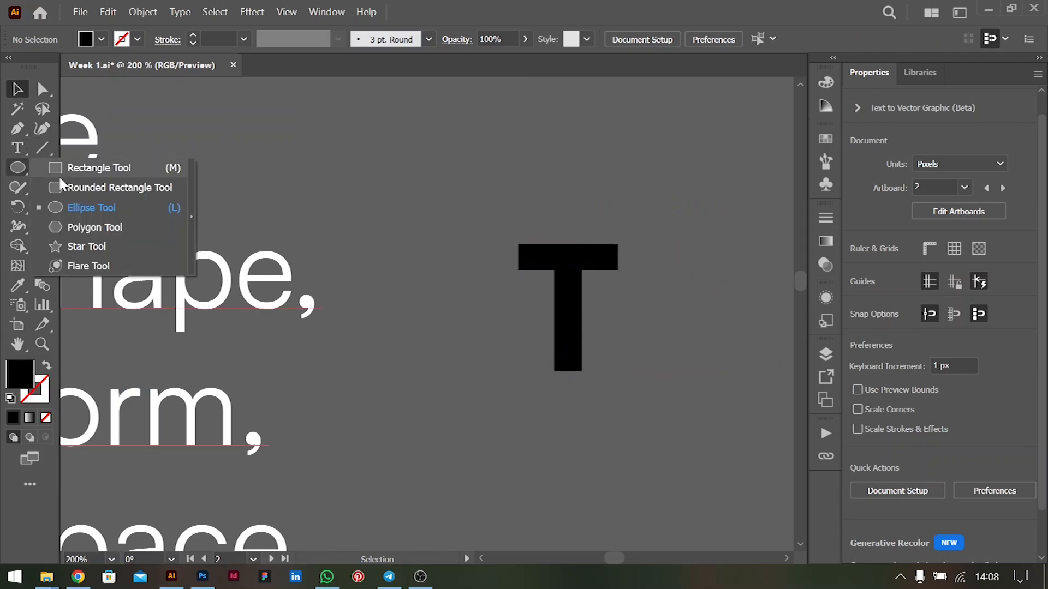
click(132, 169)
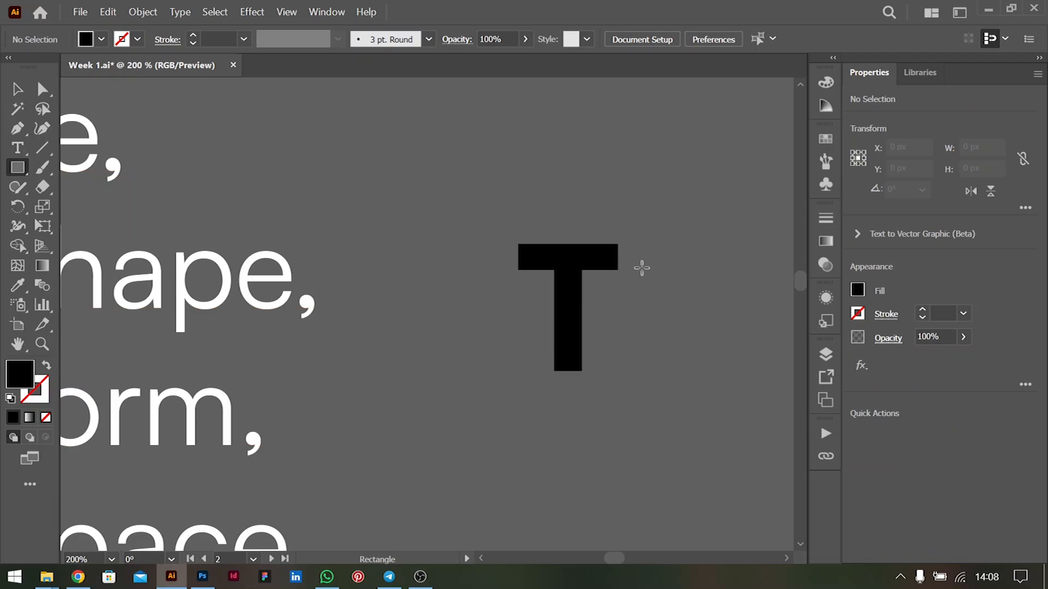
drag(633, 250, 662, 382)
key(v)
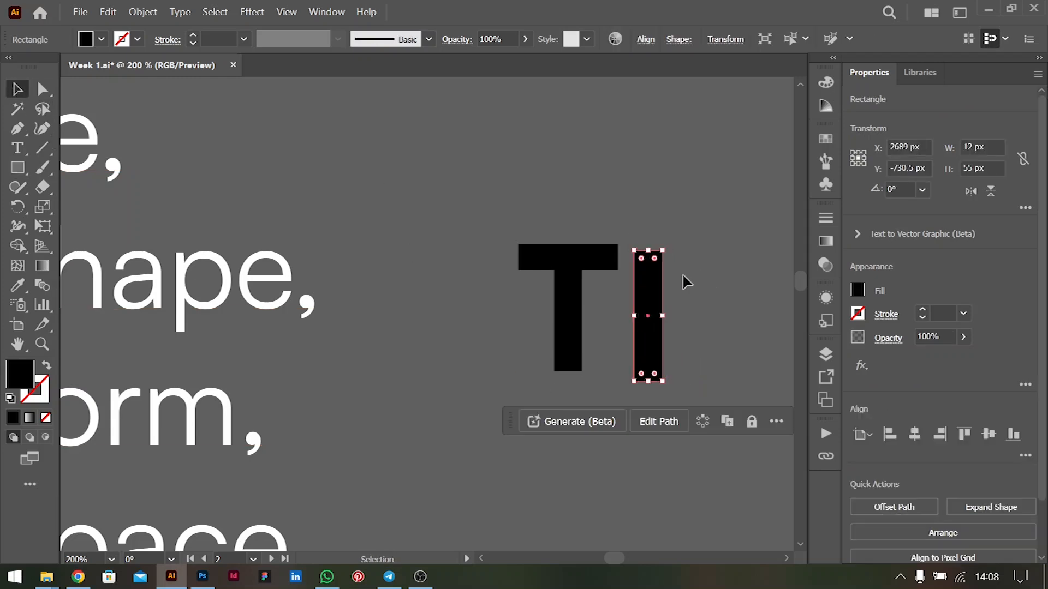
Build a T from shapes by duplicating the bar, rotating the copy to horizontal and centring the upright bar beneath it
drag(649, 297, 678, 300)
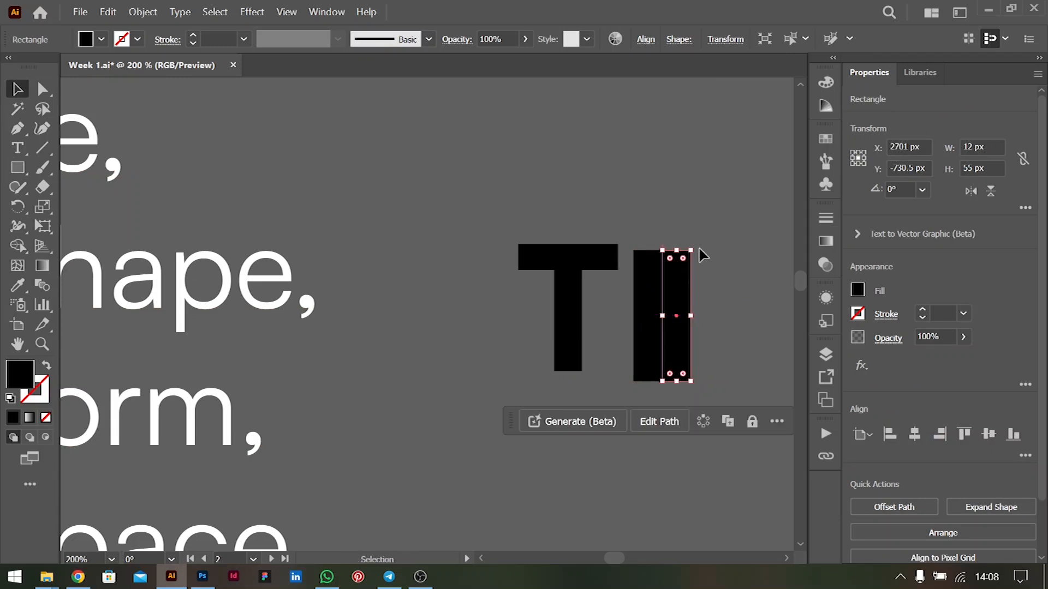
mouse_move(704, 254)
mouse_down()
mouse_move(728, 316)
mouse_move(683, 262)
mouse_move(692, 259)
mouse_up()
shift+click(662, 344)
drag(662, 344, 695, 339)
click(683, 210)
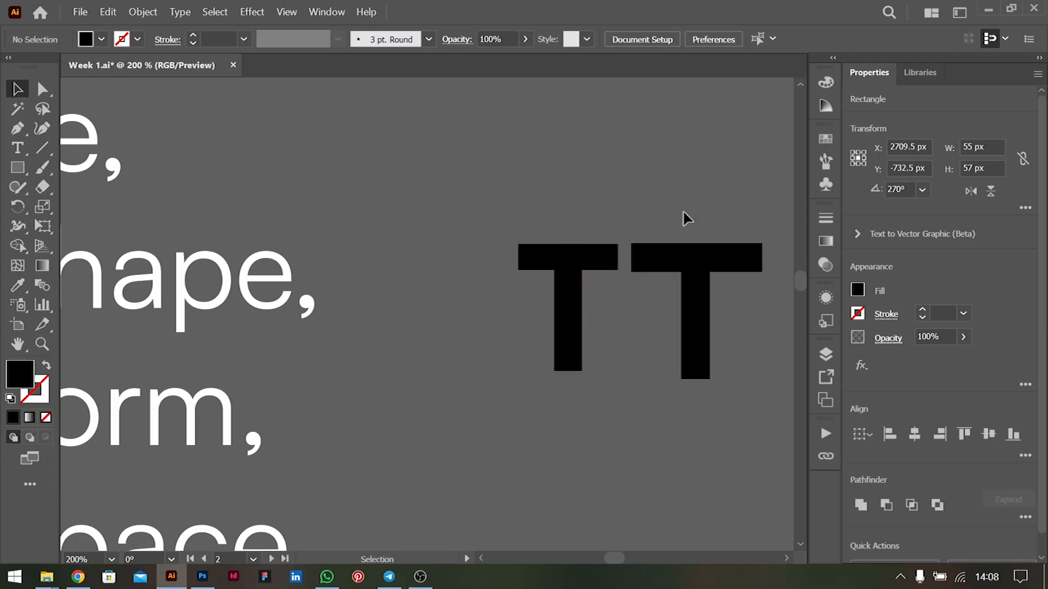
alt+scroll(632, 267, down, 2)
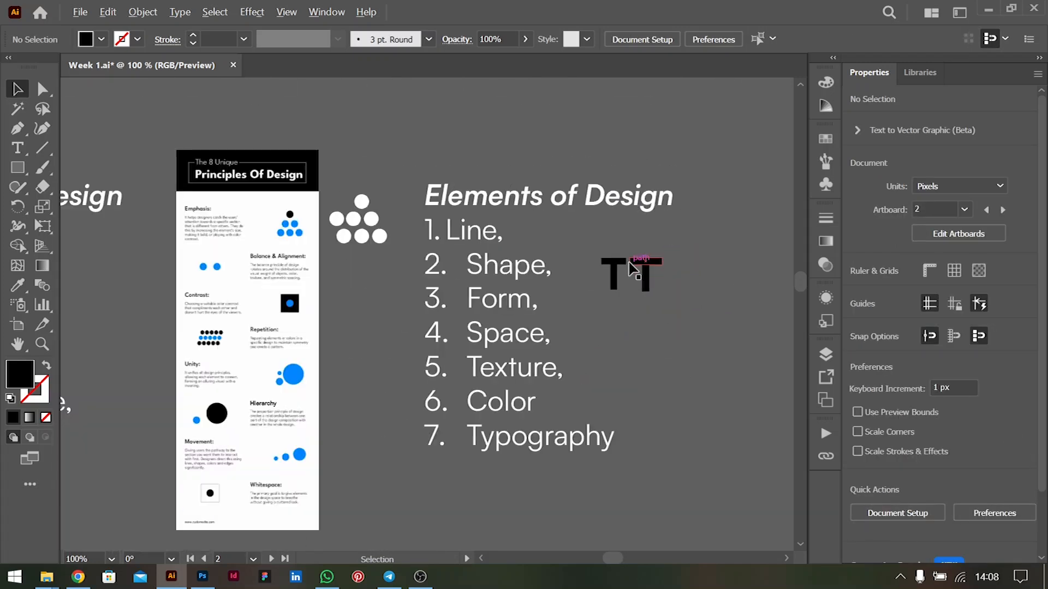
scroll(629, 263, left, 2)
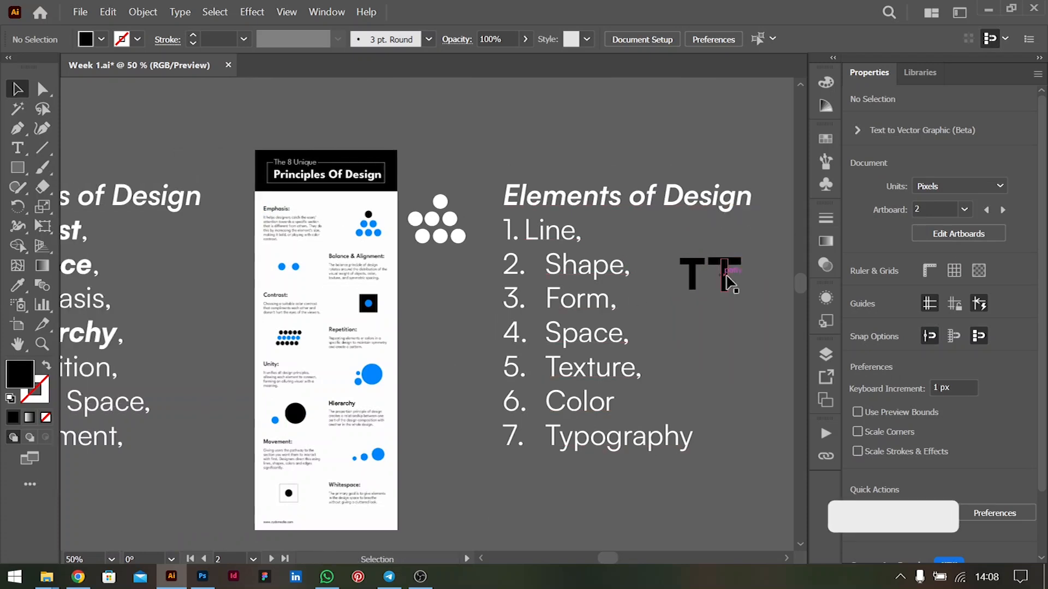
Delete the letter T and the T built from bars beside the Elements of Design list
click(697, 257)
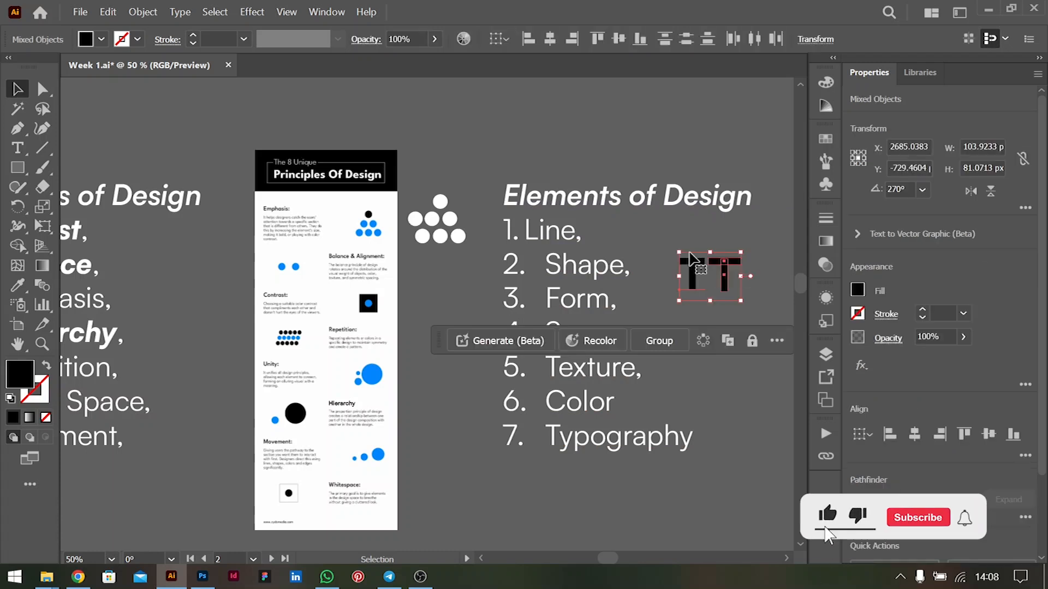
key(Delete)
scroll(613, 206, down, 1)
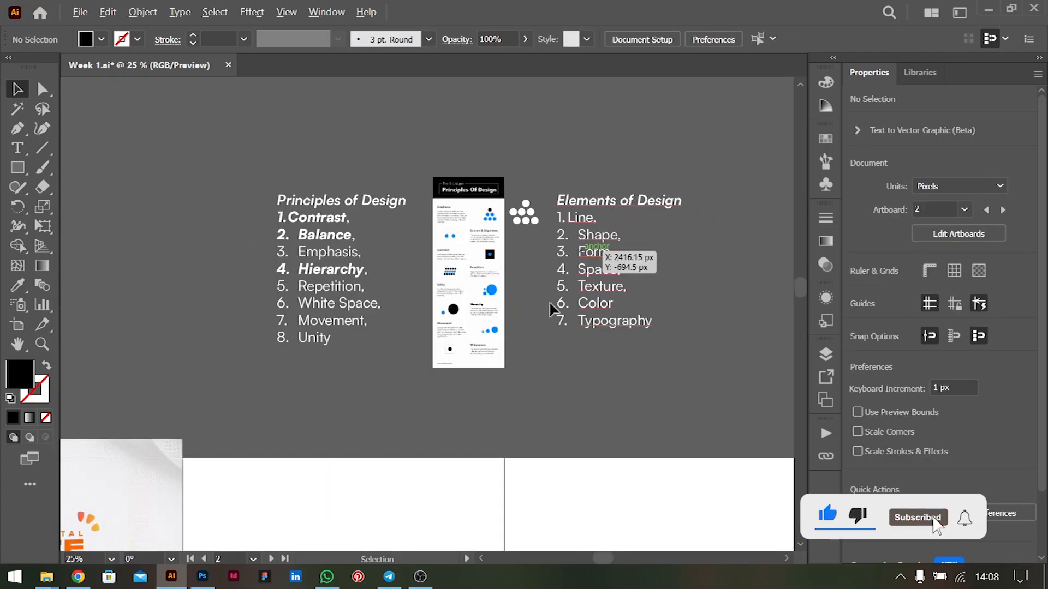
Examine the Debate Competition flyer and the blank artboard next to it
scroll(464, 382, down, 3)
scroll(452, 350, down, 3)
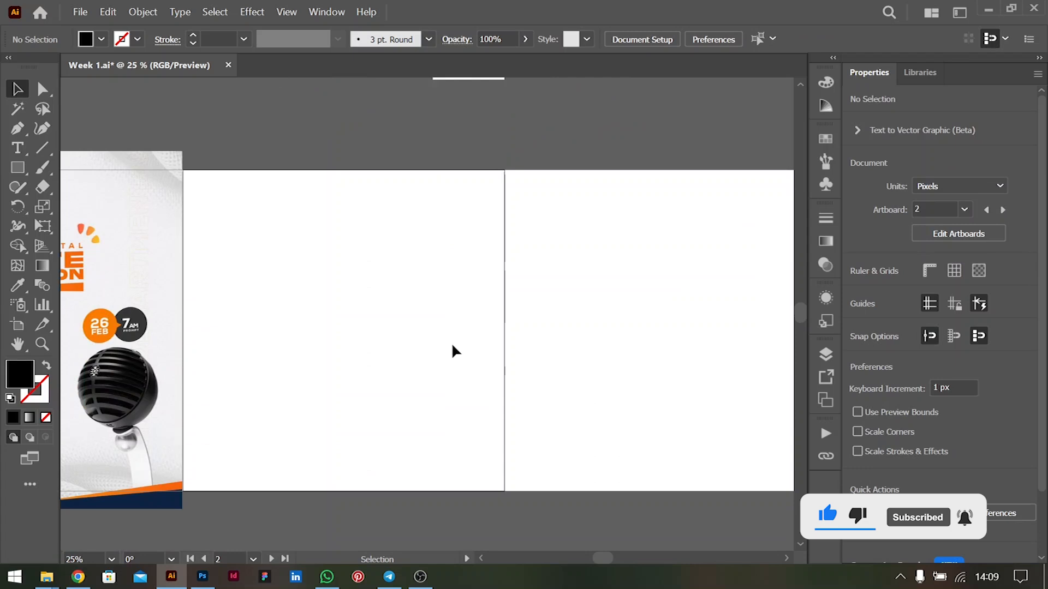
scroll(453, 351, left, 3)
scroll(459, 350, left, 2)
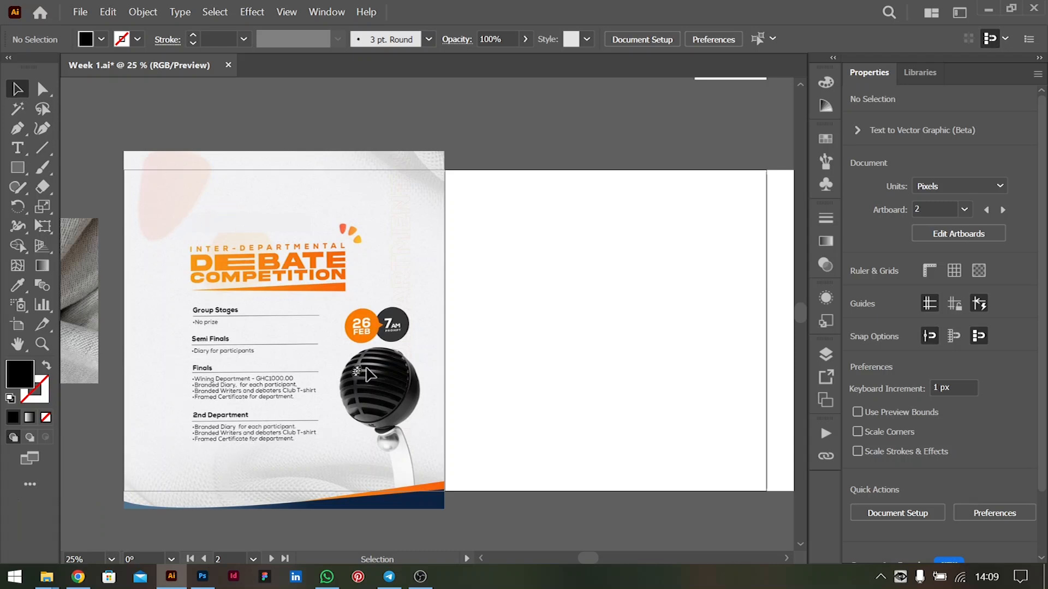
scroll(597, 211, up, 3)
scroll(596, 125, up, 1)
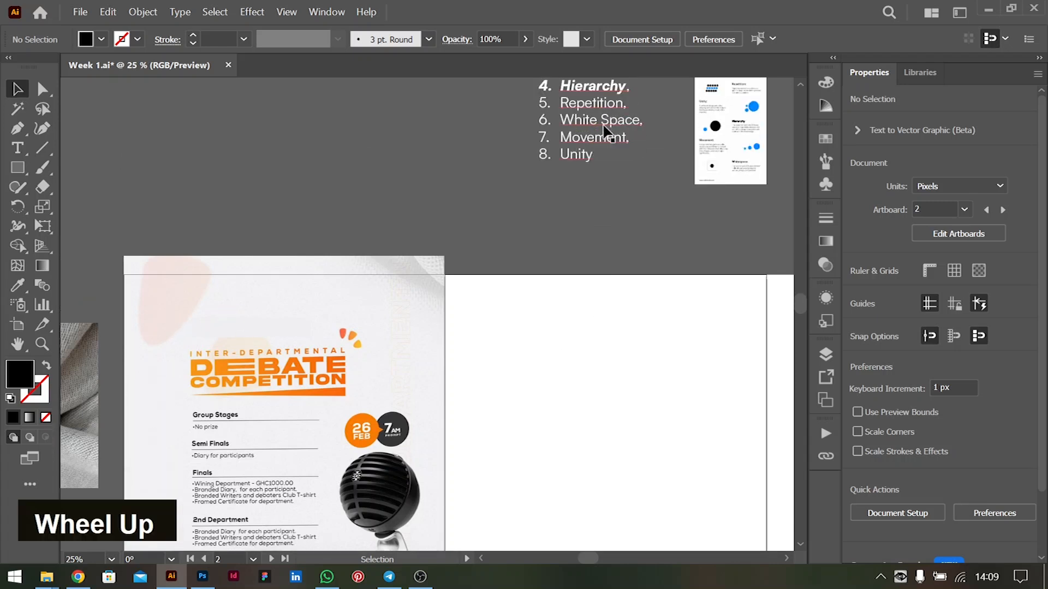
scroll(561, 323, down, 4)
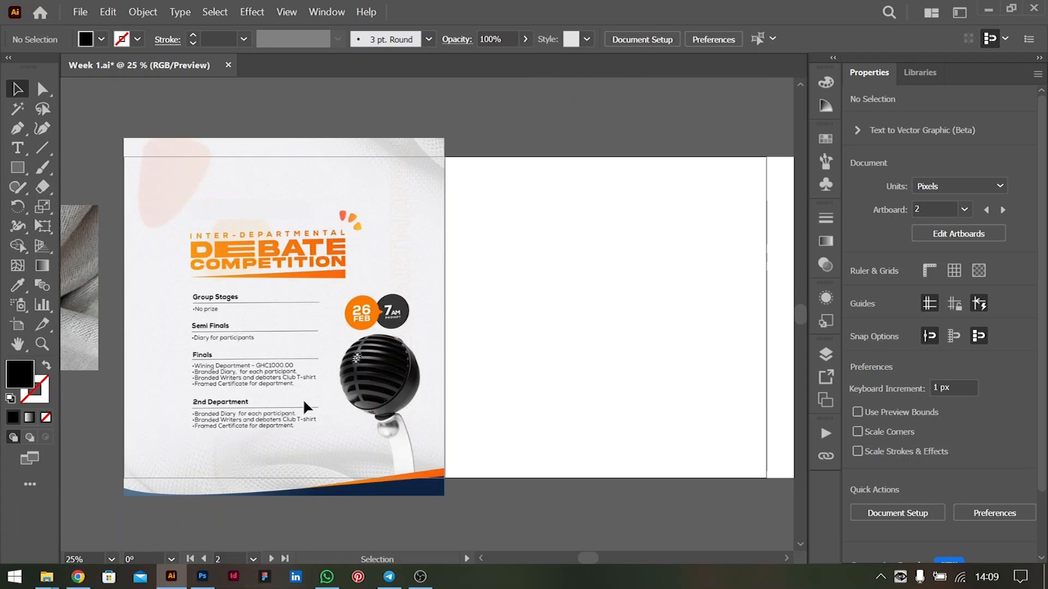
scroll(289, 382, up, 1)
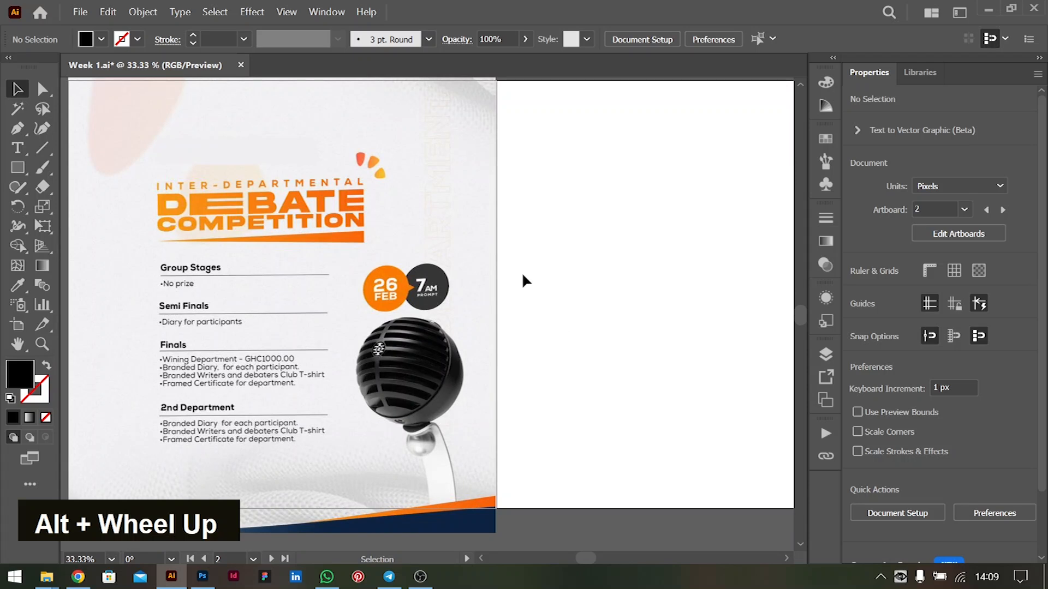
scroll(522, 272, down, 1)
scroll(538, 276, right, 2)
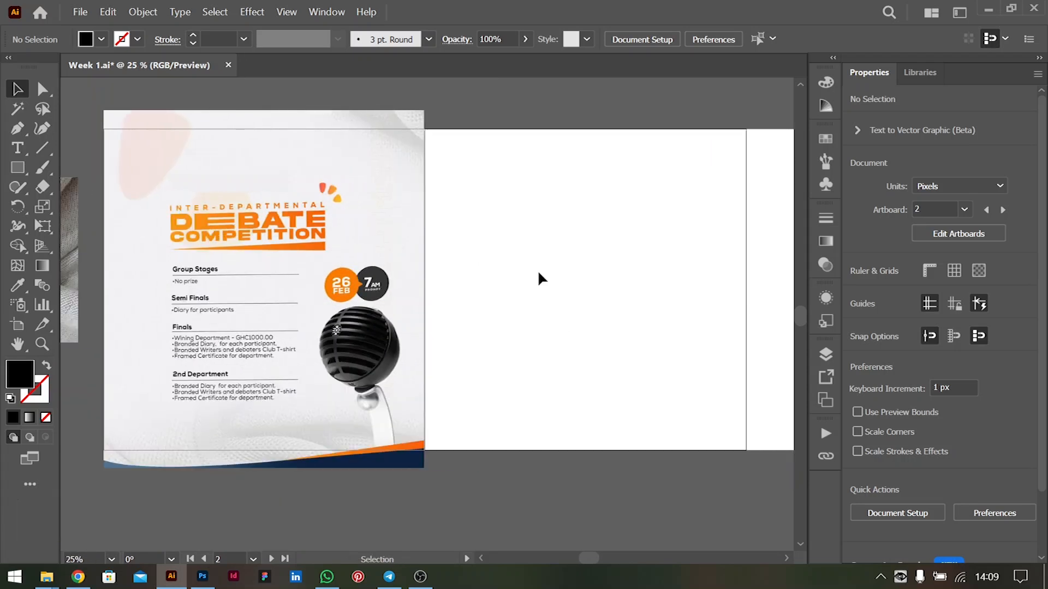
scroll(539, 269, up, 2)
scroll(538, 270, down, 1)
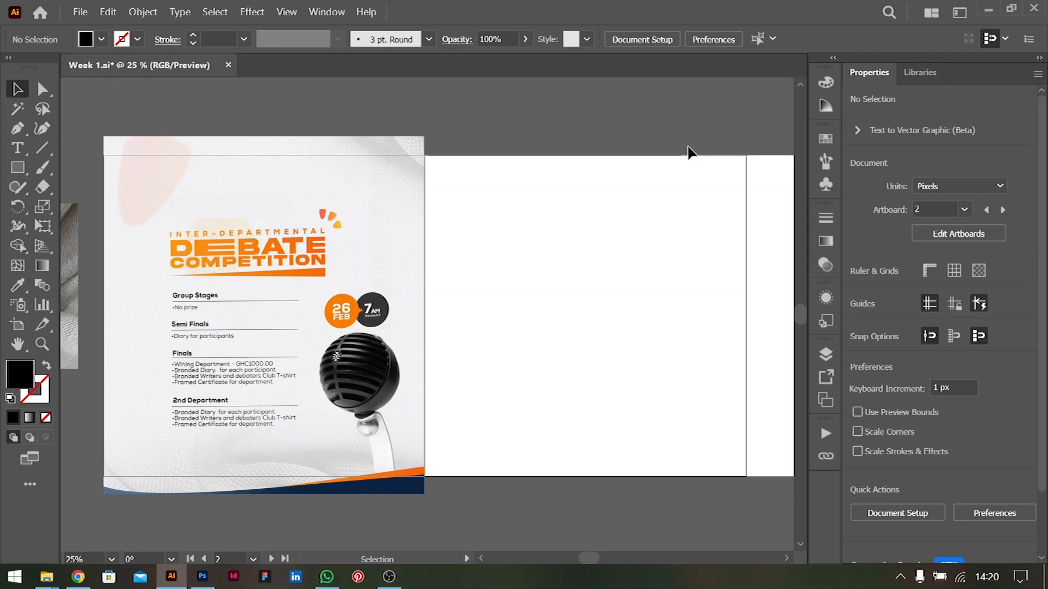
Place the microphone-white image from the Downloads folder on the blank artboard beside the debate flyer, about 532 by 798 px
key(ctrl+shift)
key(ctrl+shift+p)
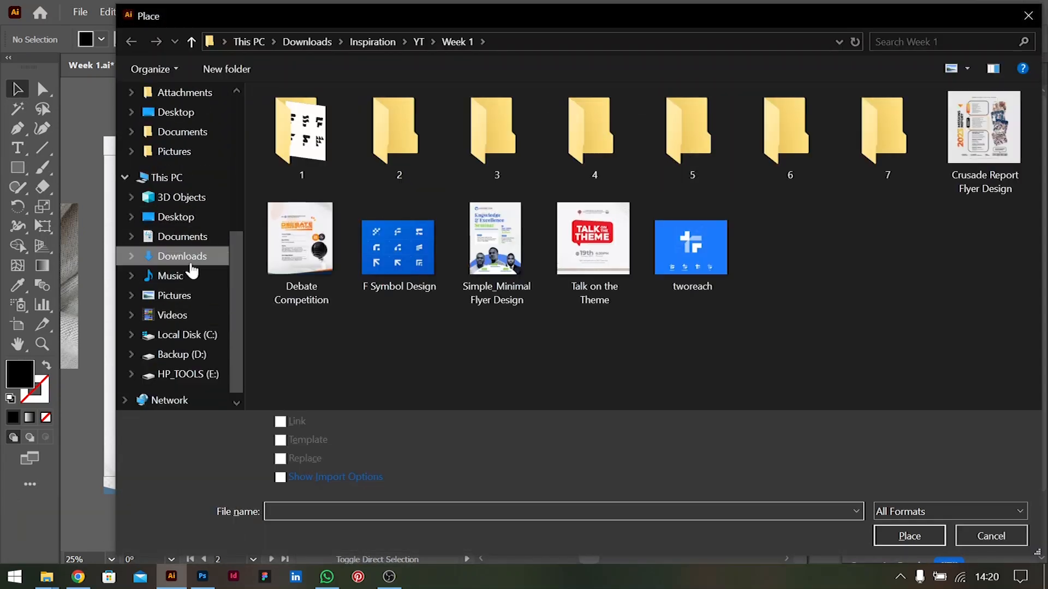
click(203, 255)
scroll(431, 136, up, 1)
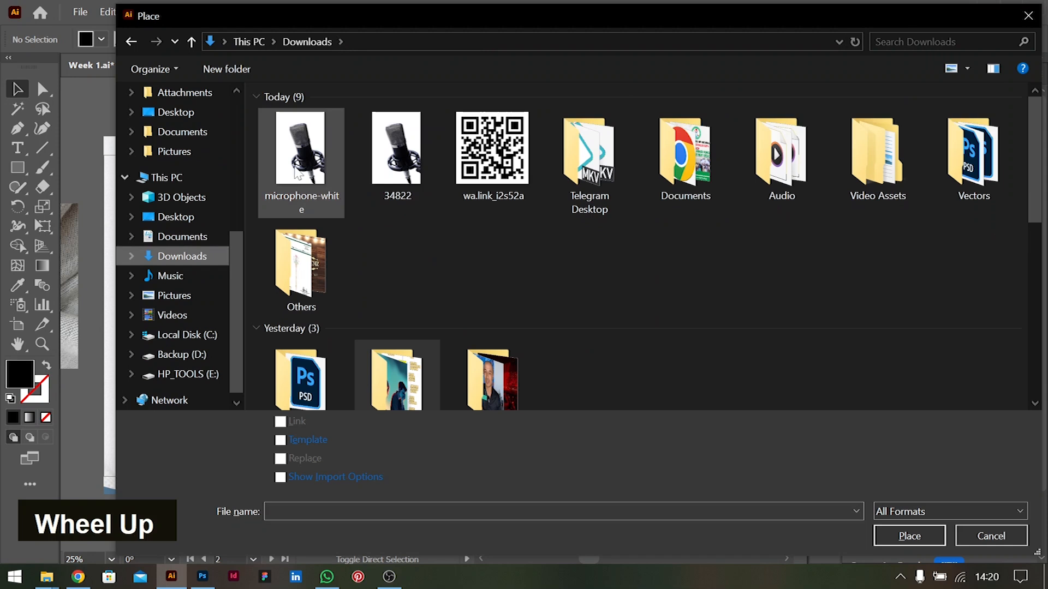
click(301, 153)
double_click(309, 158)
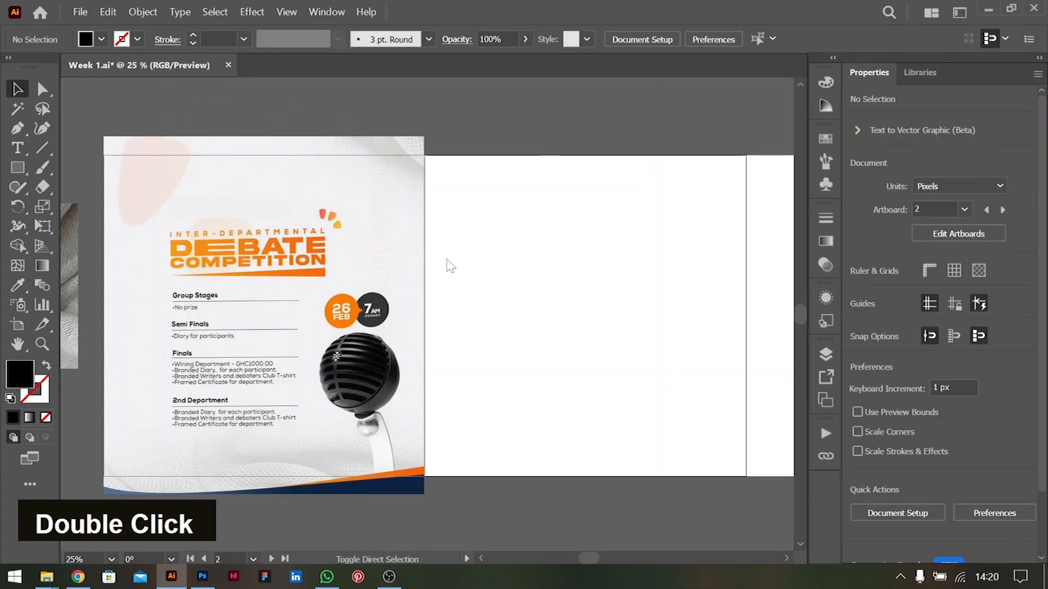
drag(481, 195, 640, 433)
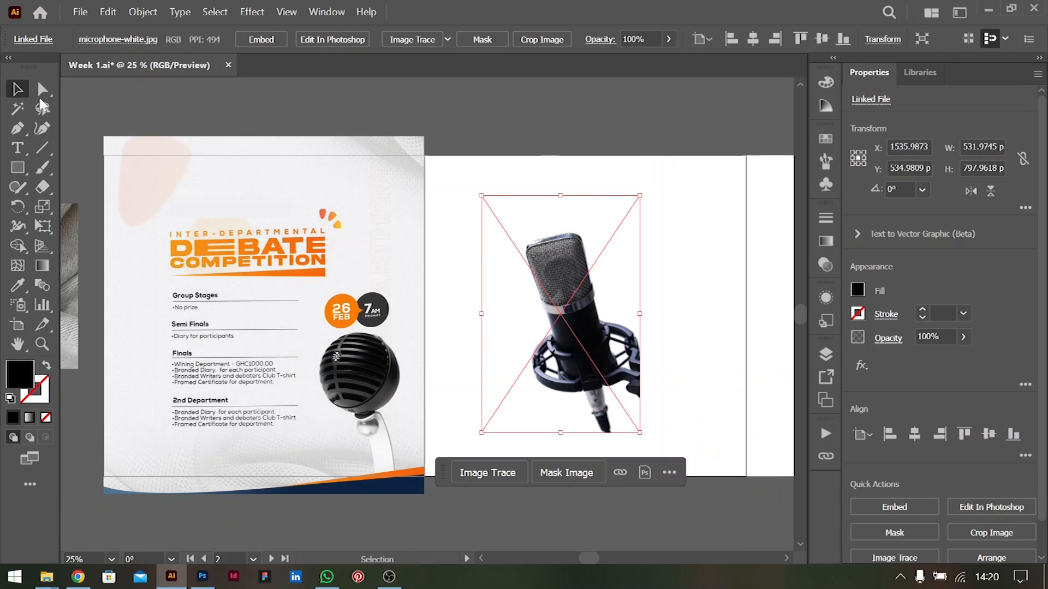
Move the microphone image up and to the right on its artboard, to about X 1598, Y 495 px
double_click(682, 281)
scroll(676, 295, right, 3)
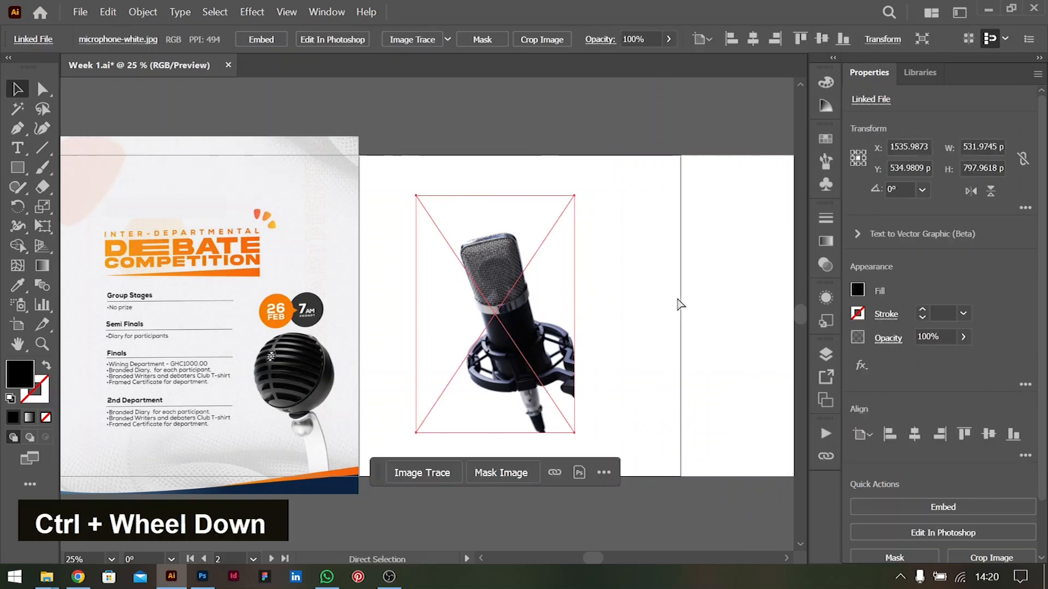
scroll(676, 311, left, 2)
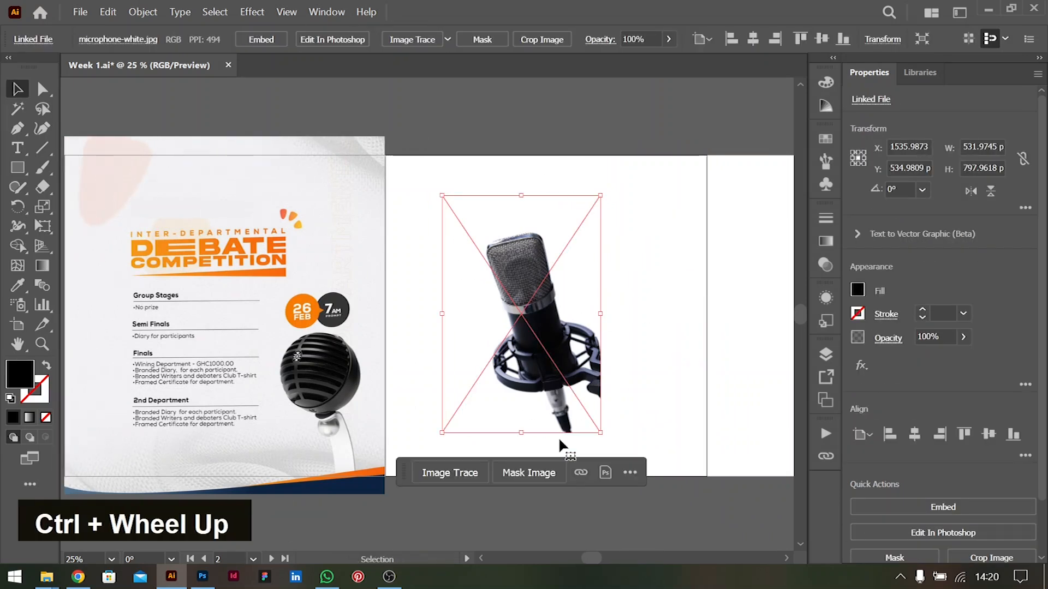
drag(551, 331, 566, 305)
drag(579, 359, 579, 358)
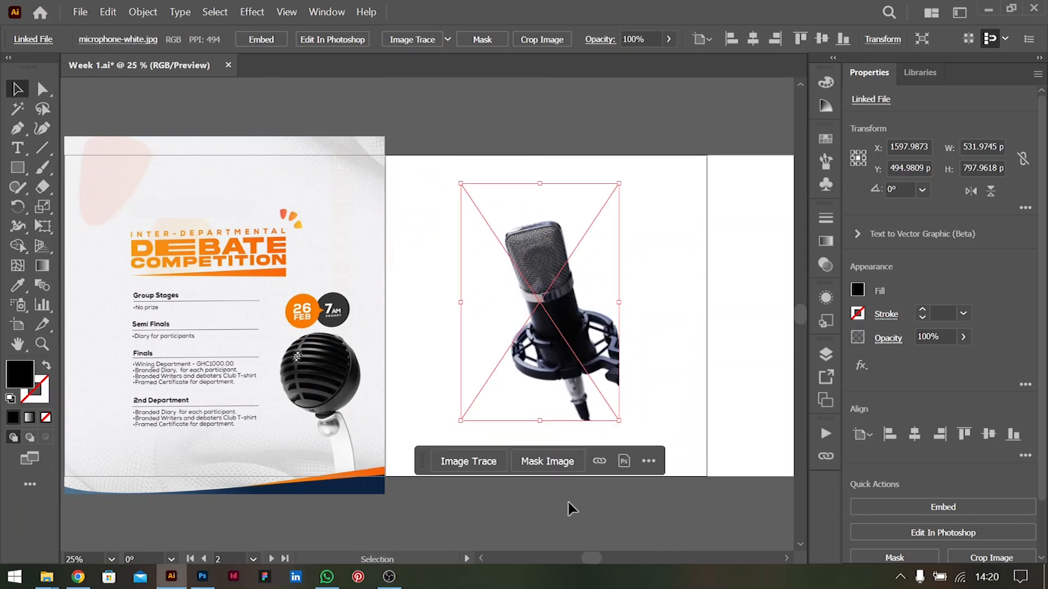
Open the placed microphone image in Photoshop for editing and remove its background
click(624, 465)
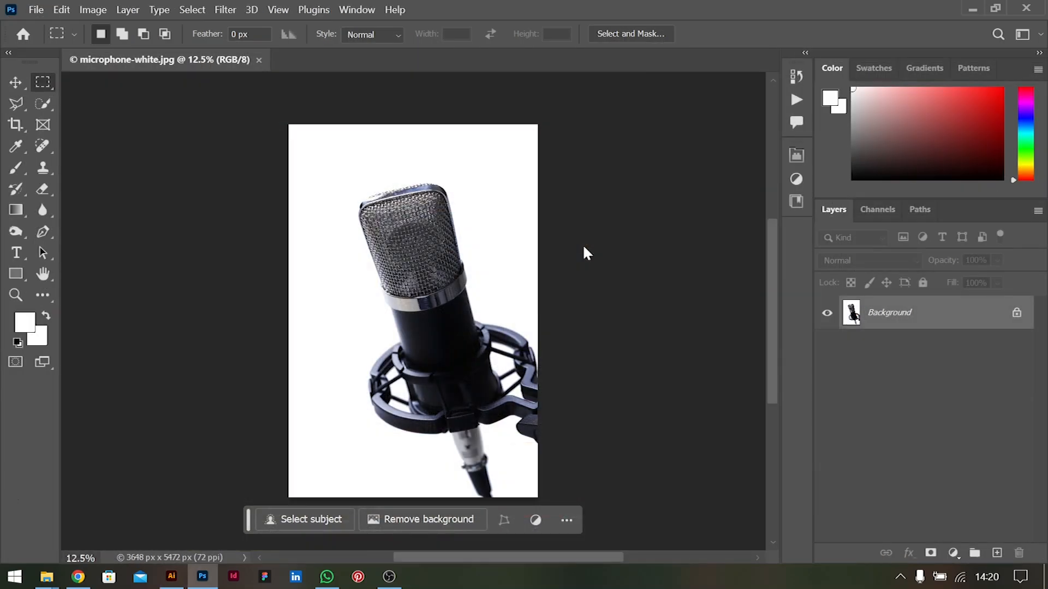
click(401, 521)
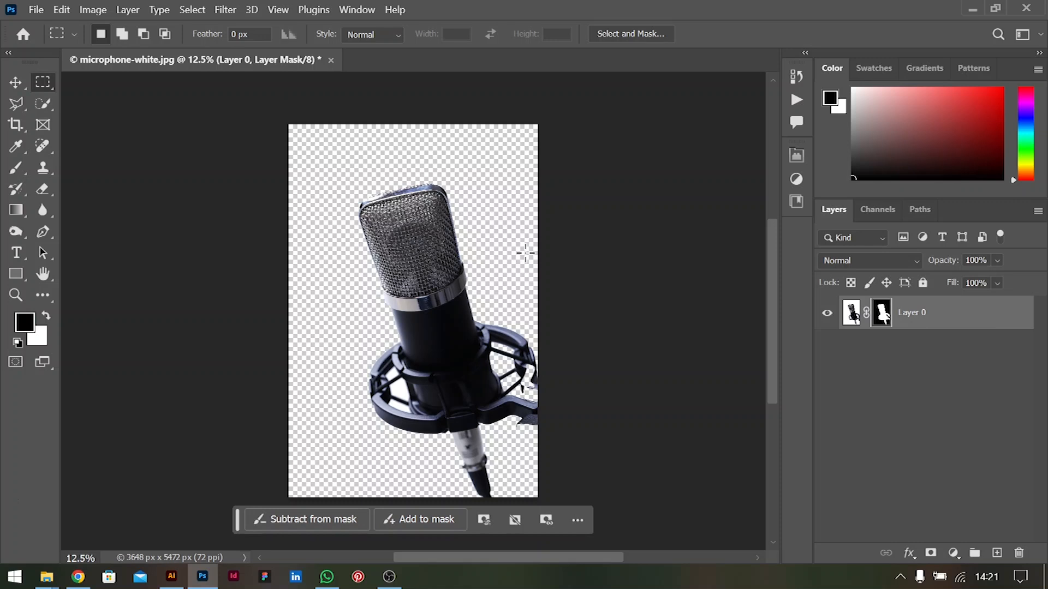
alt+scroll(428, 421, up, 5)
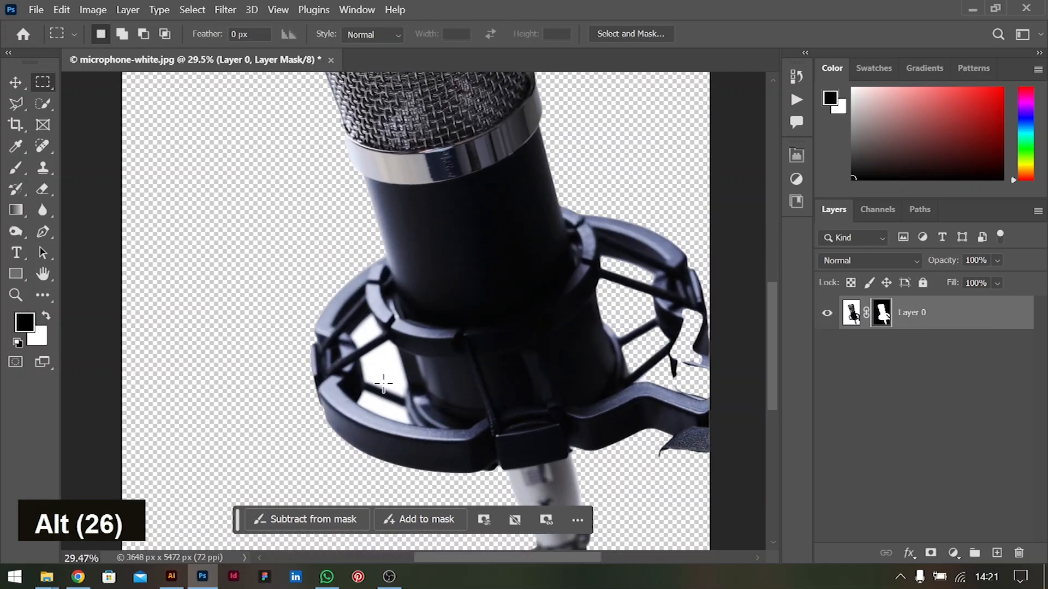
alt+scroll(476, 318, down, 1)
alt+scroll(476, 318, down, 1)
alt+scroll(476, 318, up, 2)
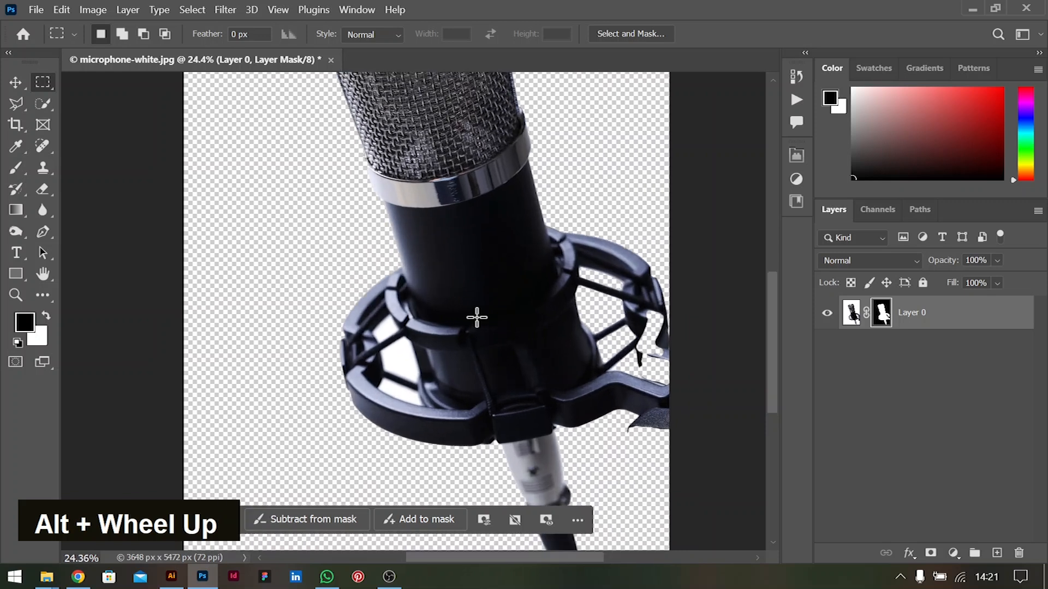
alt+scroll(477, 318, down, 1)
alt+scroll(476, 318, down, 2)
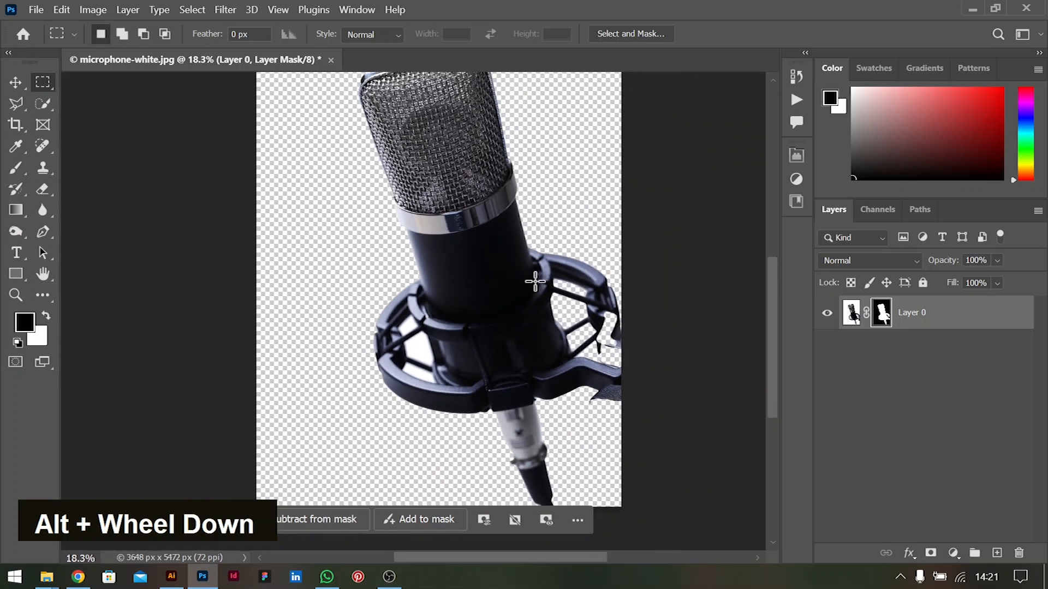
scroll(563, 276, up, 3)
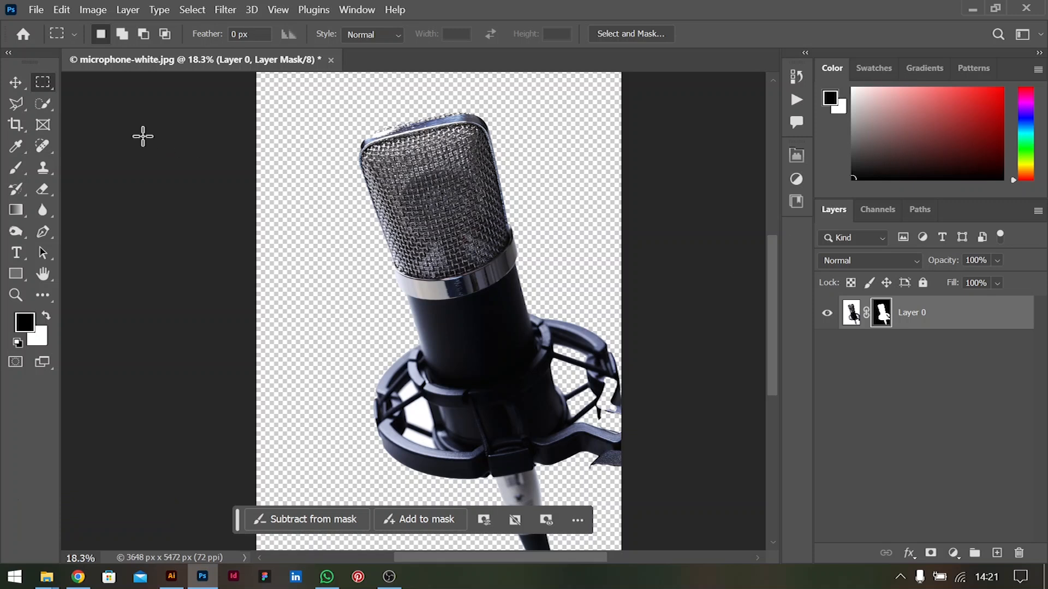
Output the microphone cutout to a new layer with Select and Mask, and delete the original masked layer
click(852, 312)
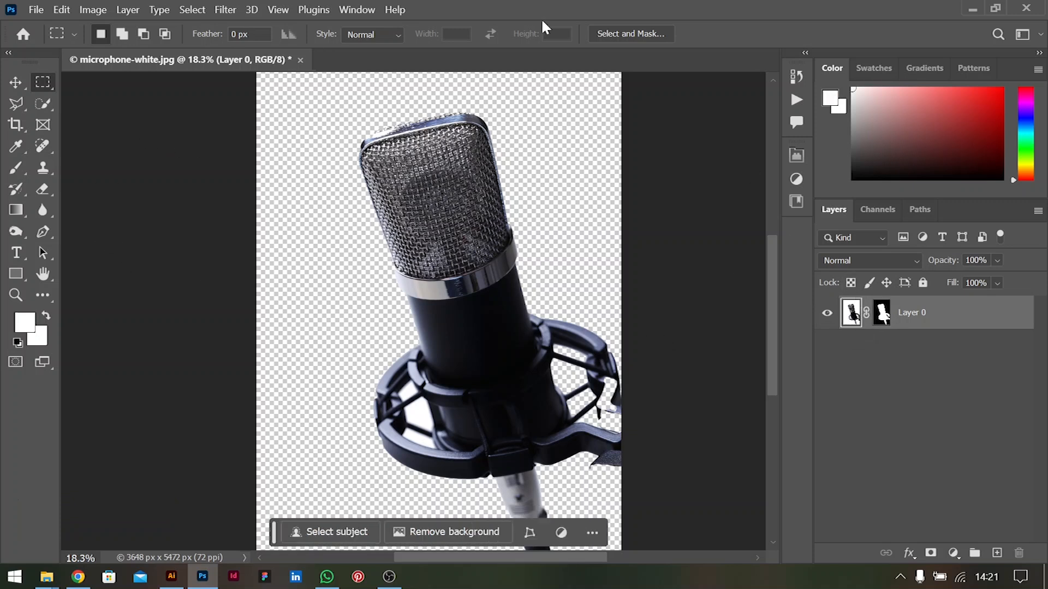
click(643, 36)
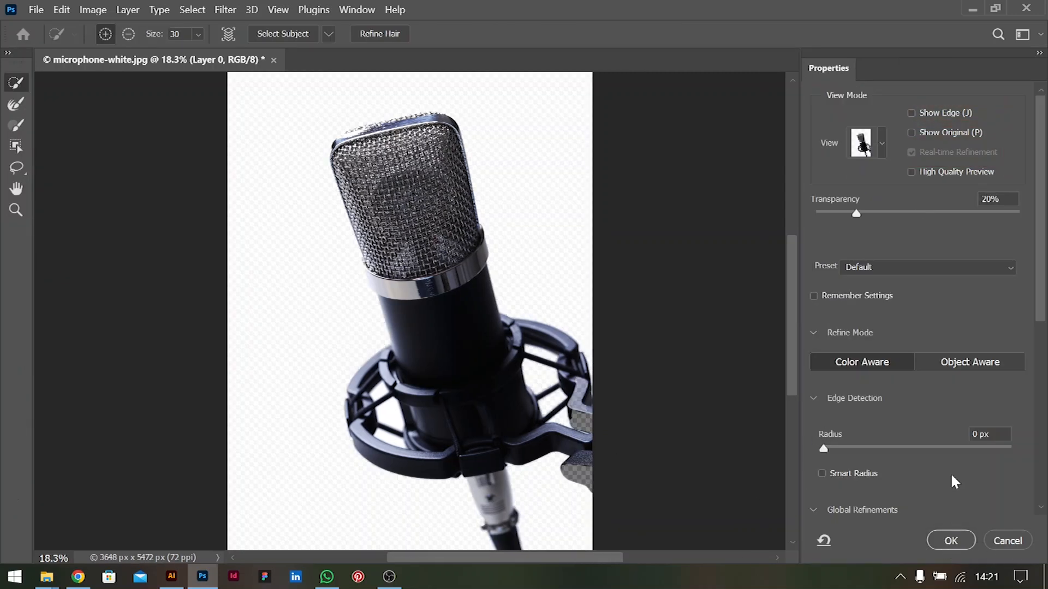
scroll(950, 473, down, 6)
scroll(904, 480, down, 1)
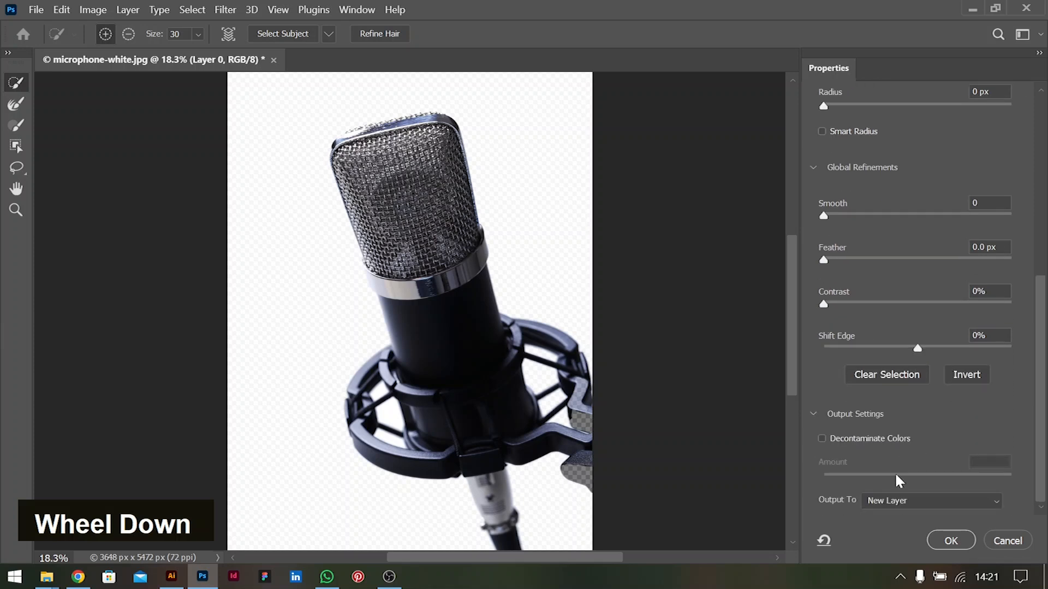
click(951, 540)
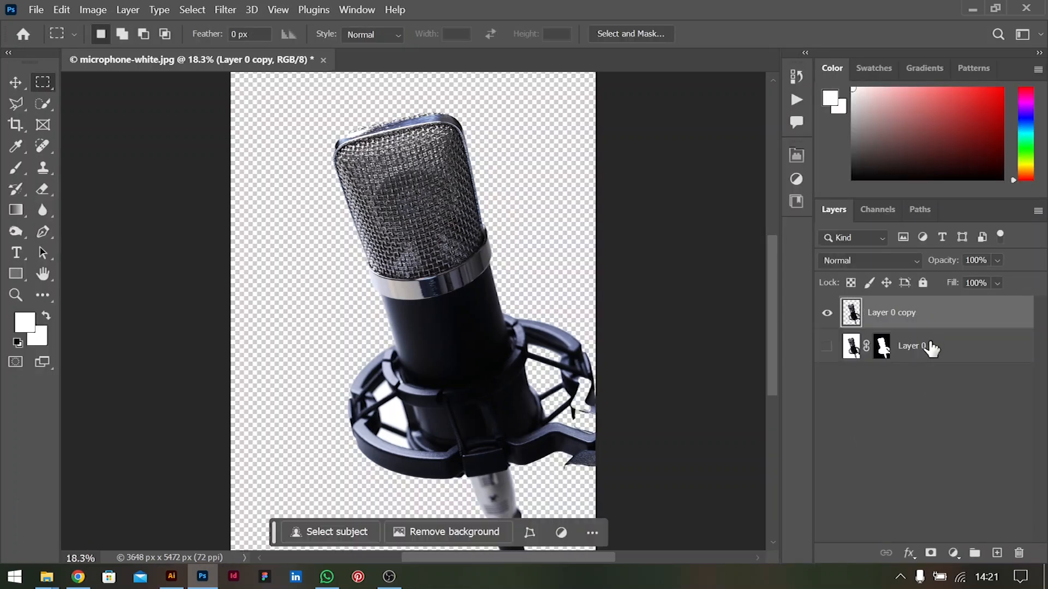
click(933, 344)
key(BackSpace)
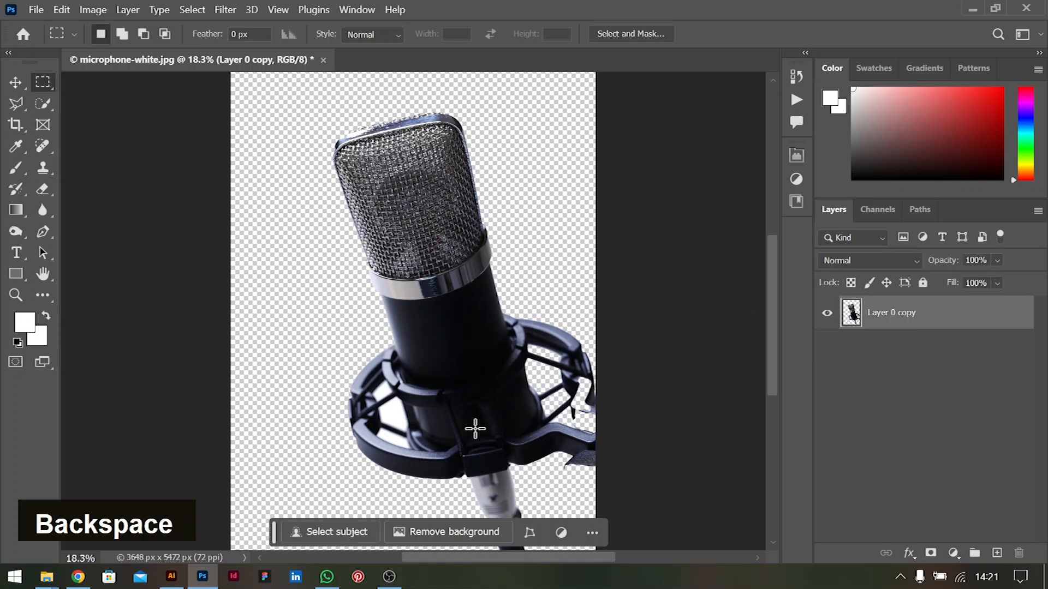
Select the leftover white areas of the cutout by Color Range, using sampled colors with a fuzziness of 57
click(16, 82)
click(192, 9)
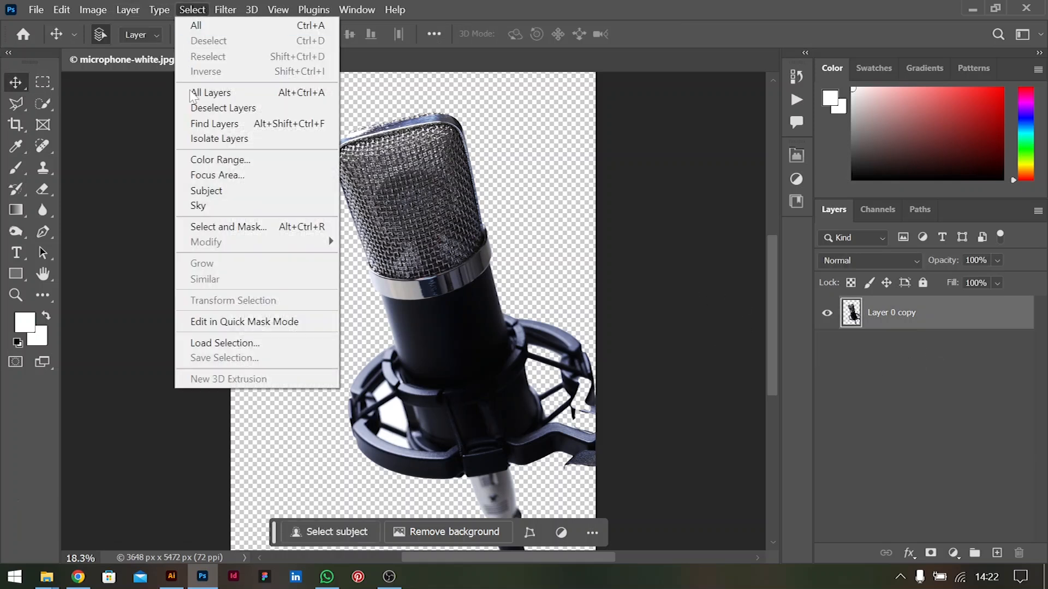
click(228, 161)
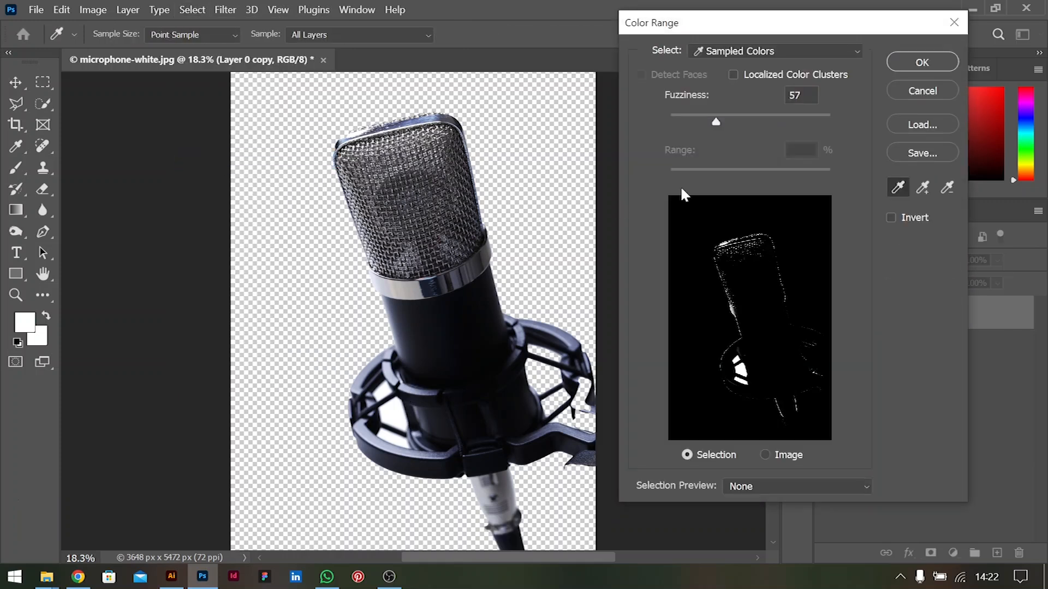
click(908, 67)
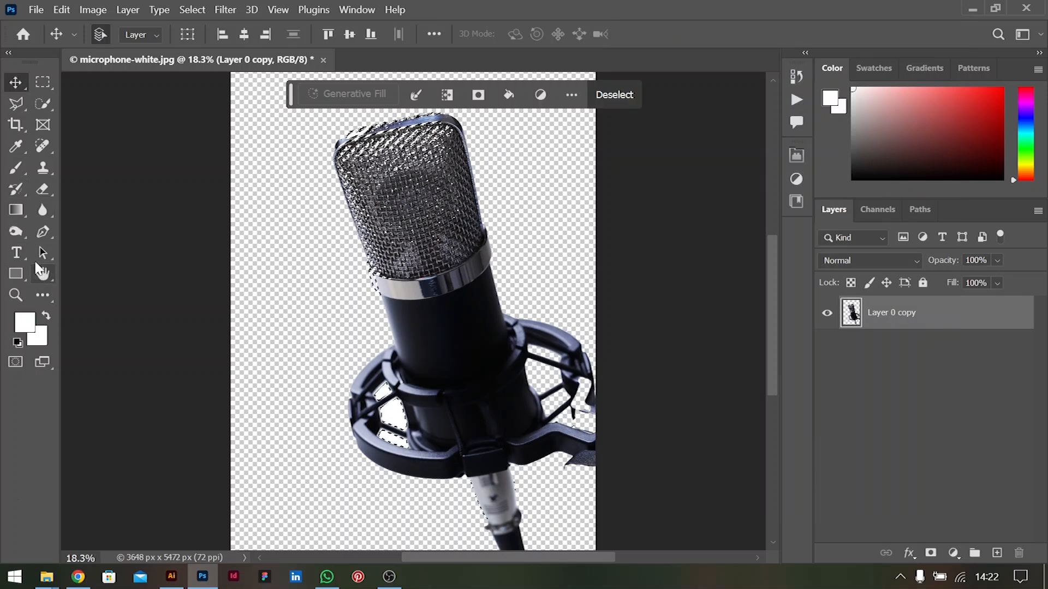
Erase the selected white remnants inside the microphone's shock mount and deselect
key(e)
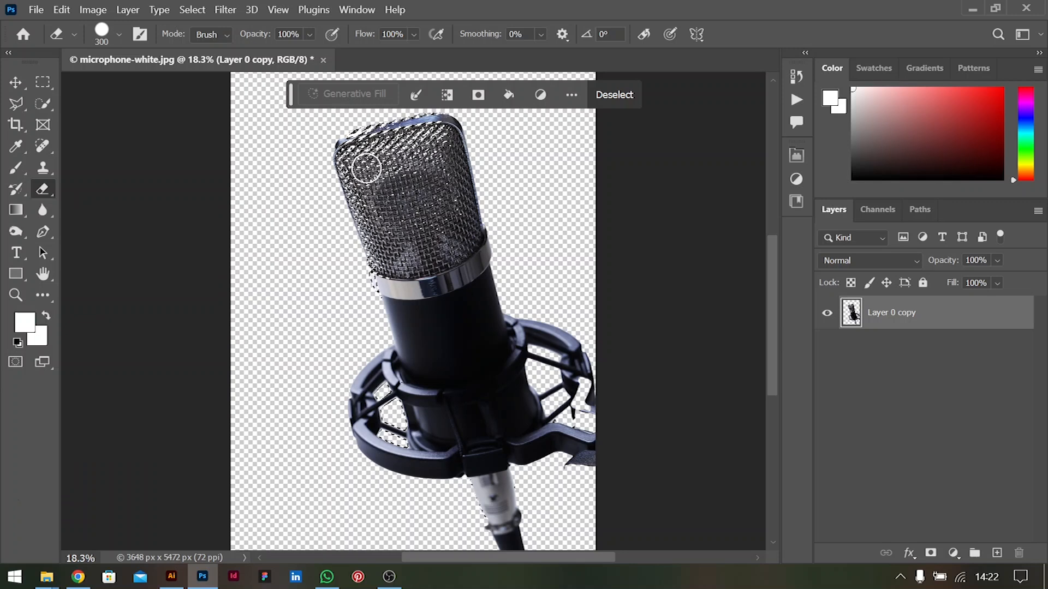
click(9, 82)
double_click(147, 245)
key(ctrl+d)
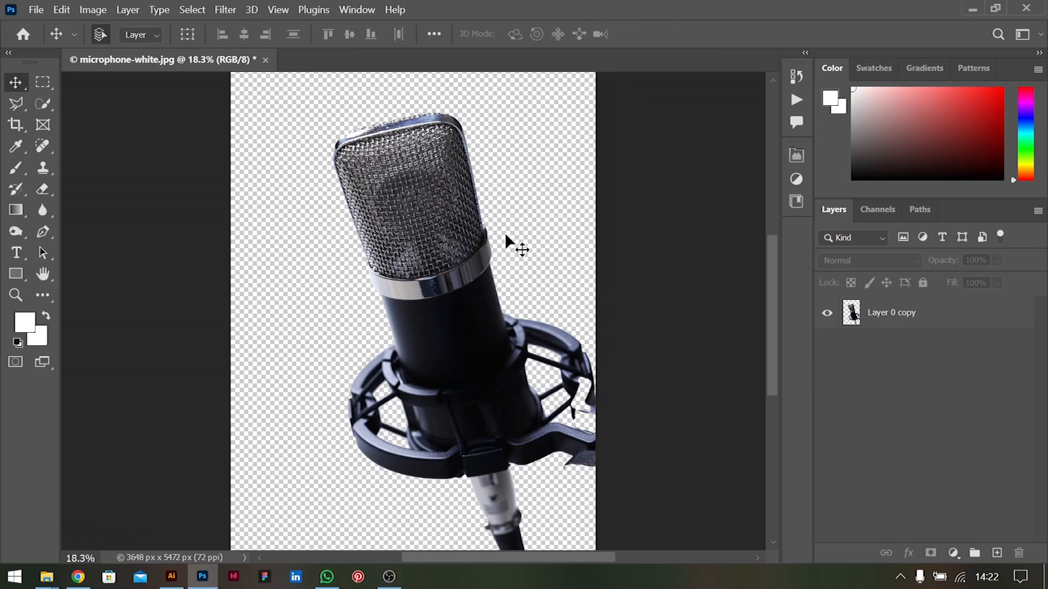
Resample the microphone image at its original size using Preserve Details 2.0 in Image Size
scroll(444, 246, down, 1)
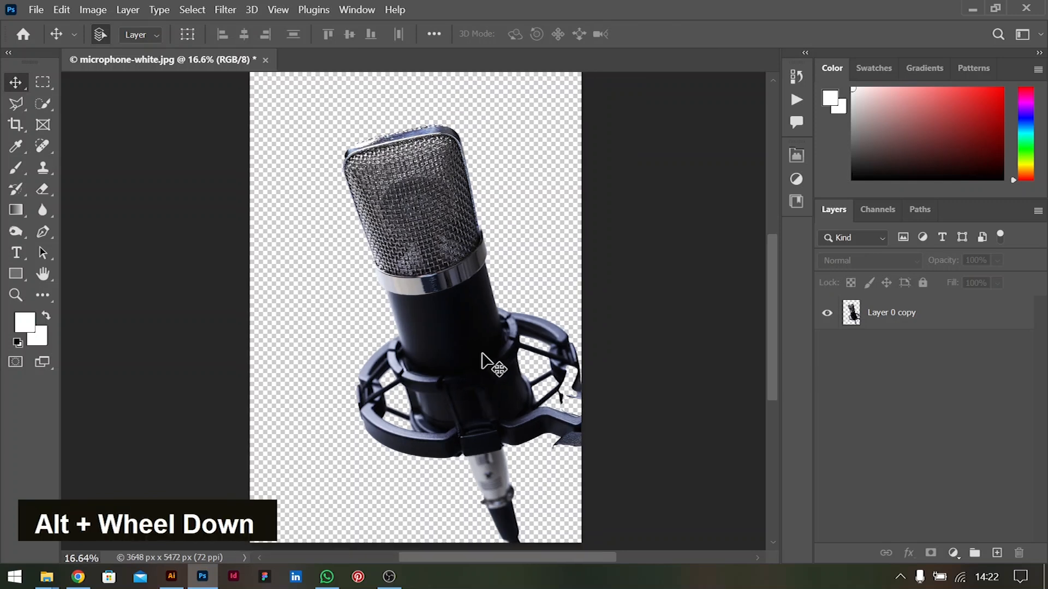
click(492, 362)
scroll(471, 330, down, 1)
scroll(471, 330, down, 1)
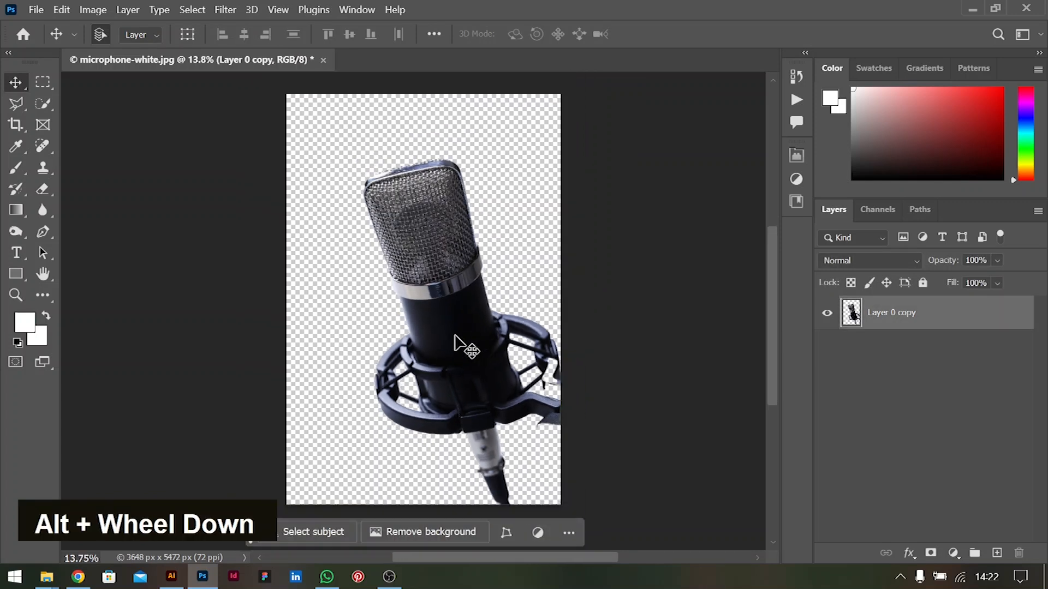
click(92, 10)
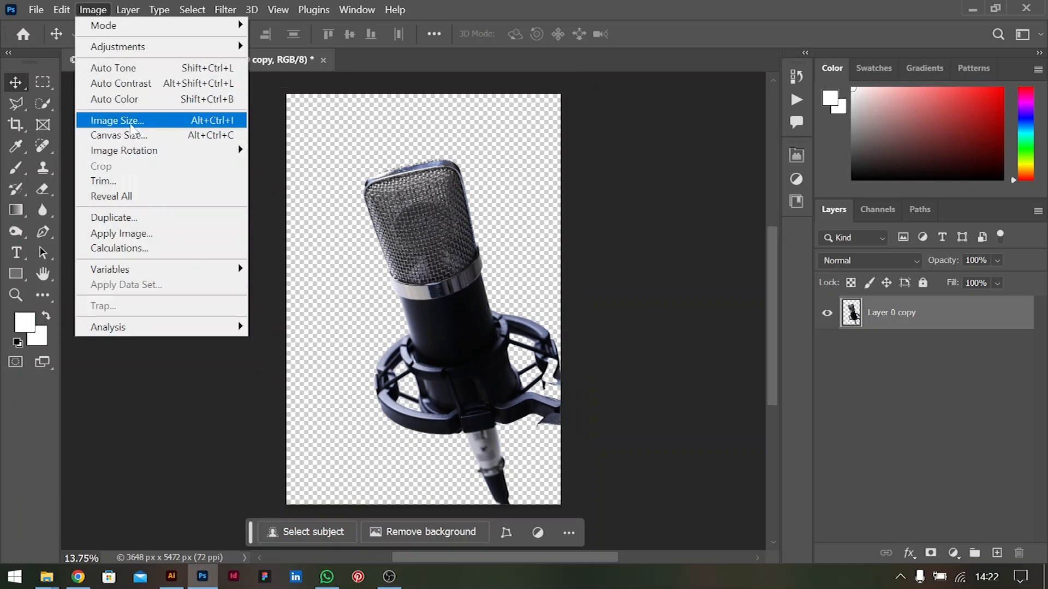
click(135, 121)
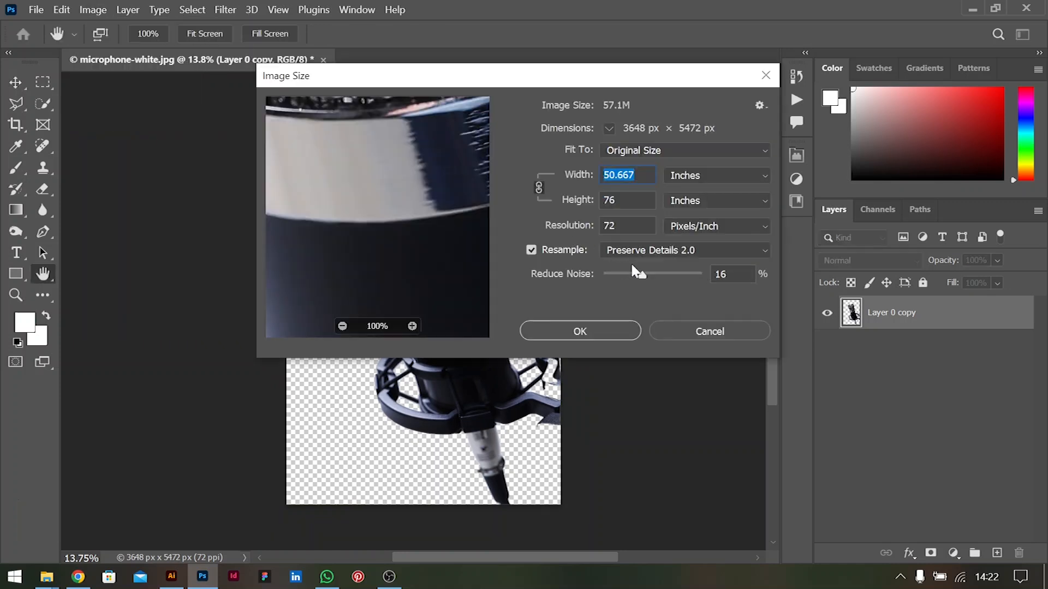
click(658, 253)
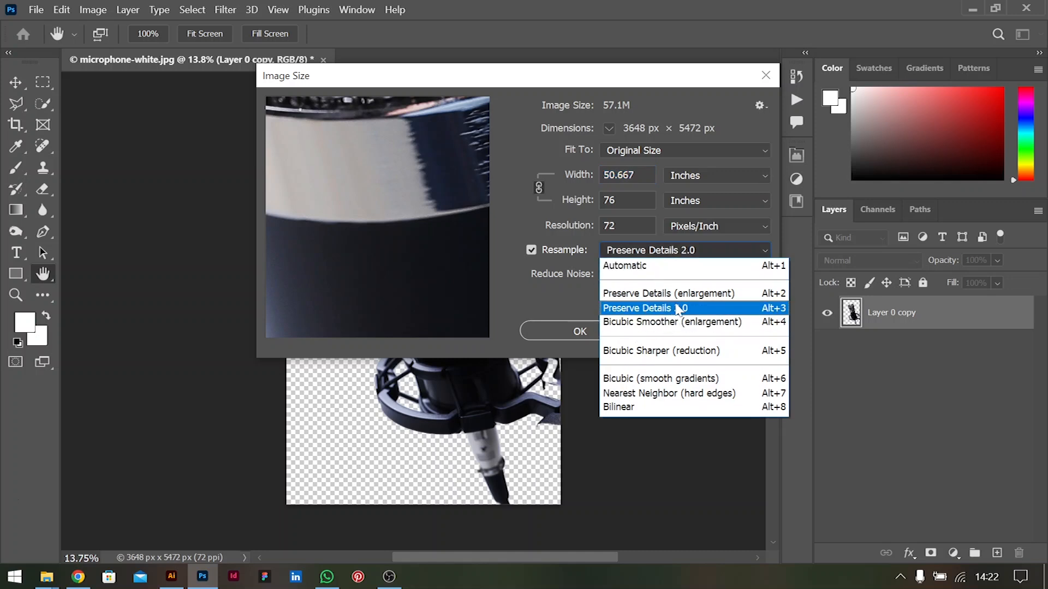
click(679, 308)
click(587, 337)
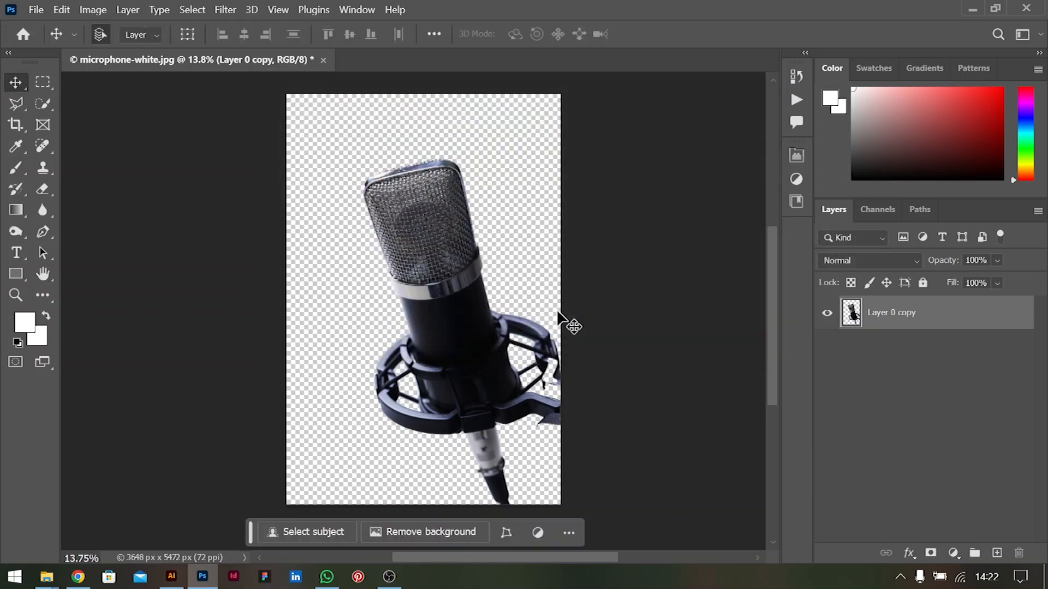
click(628, 275)
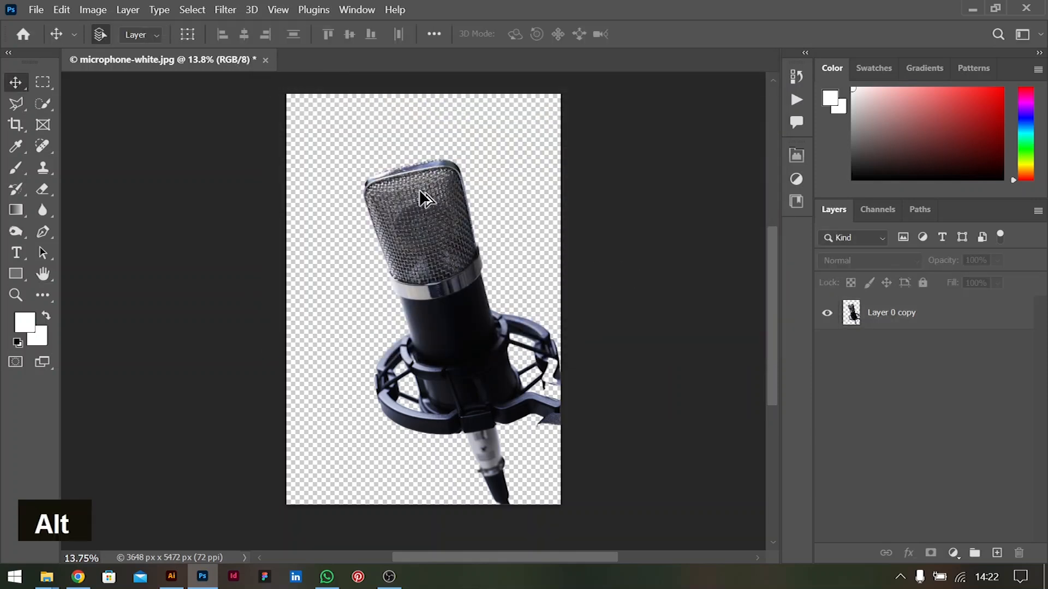
Apply Shadows/Highlights to the microphone layer with shadows at 16% and highlights at 10%
alt+scroll(423, 197, up, 2)
alt+scroll(424, 198, down, 2)
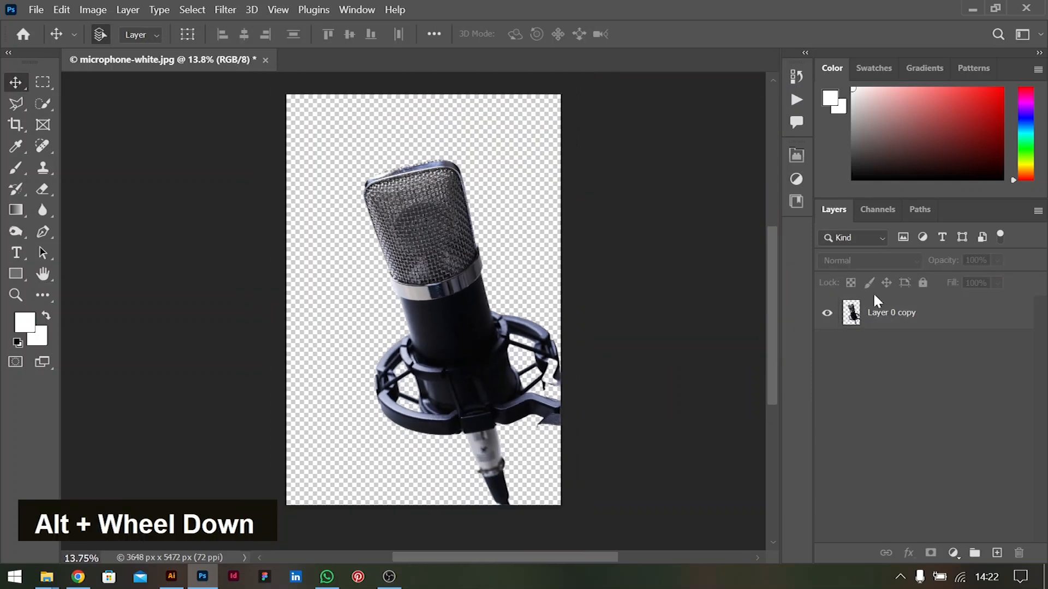
click(877, 314)
click(94, 10)
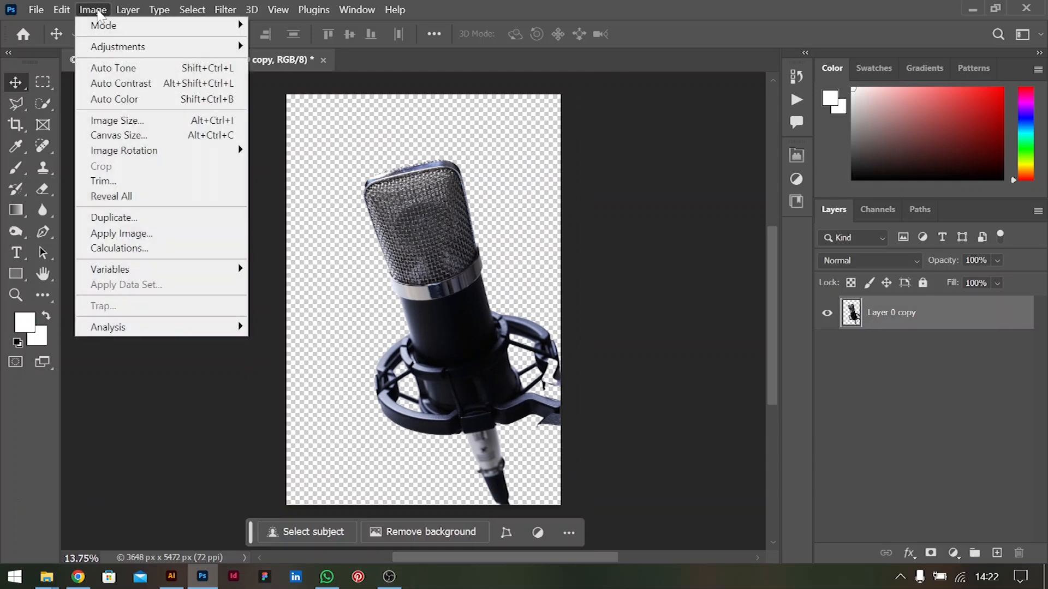
mouse_move(175, 48)
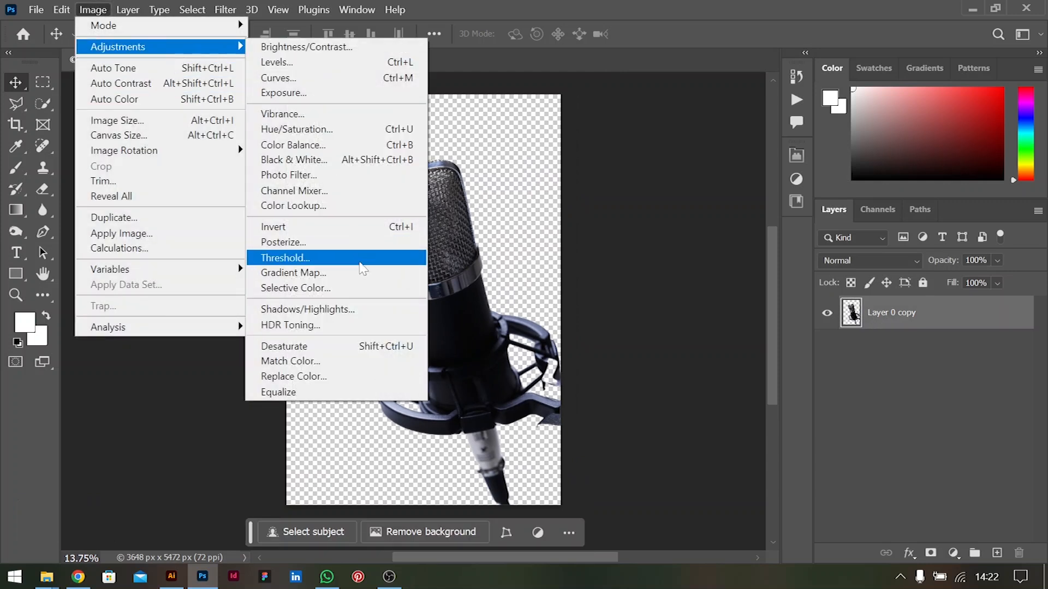
click(347, 310)
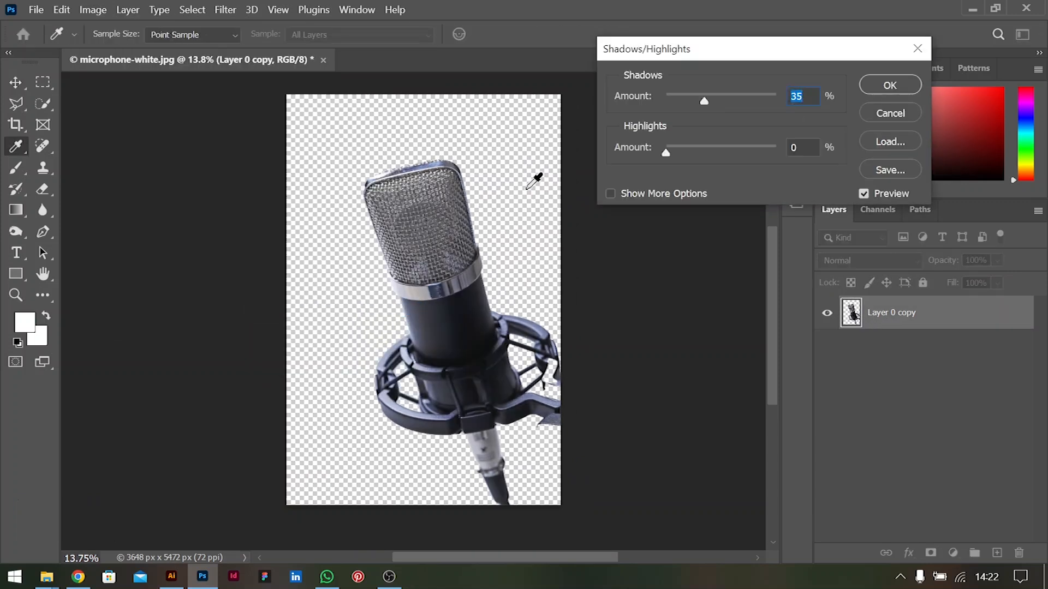
mouse_move(634, 102)
mouse_down()
mouse_move(613, 98)
mouse_move(622, 101)
mouse_up()
mouse_move(629, 150)
mouse_down()
mouse_move(652, 150)
mouse_move(636, 152)
mouse_up()
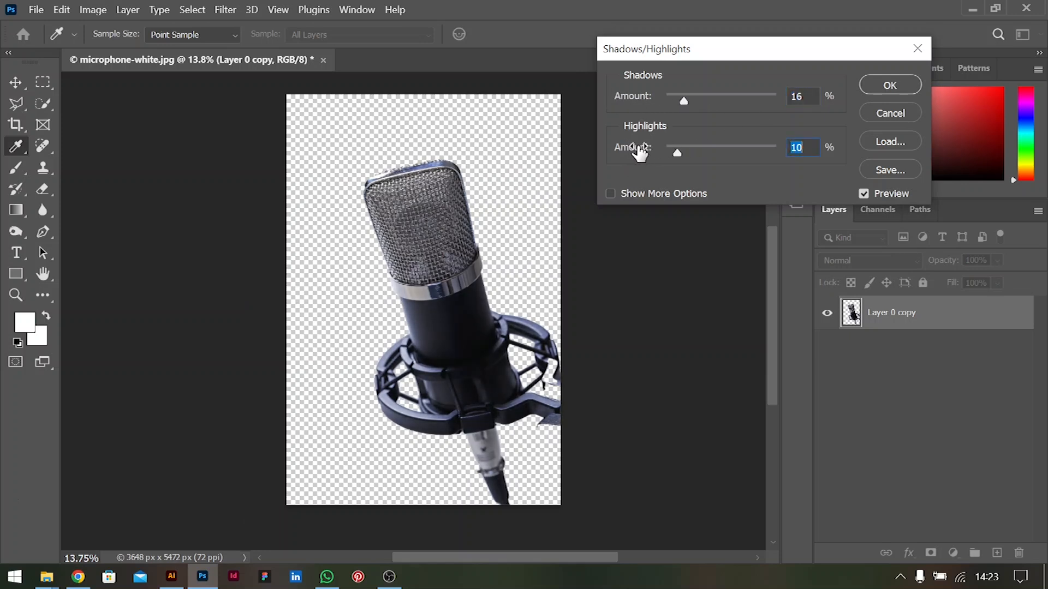
click(913, 92)
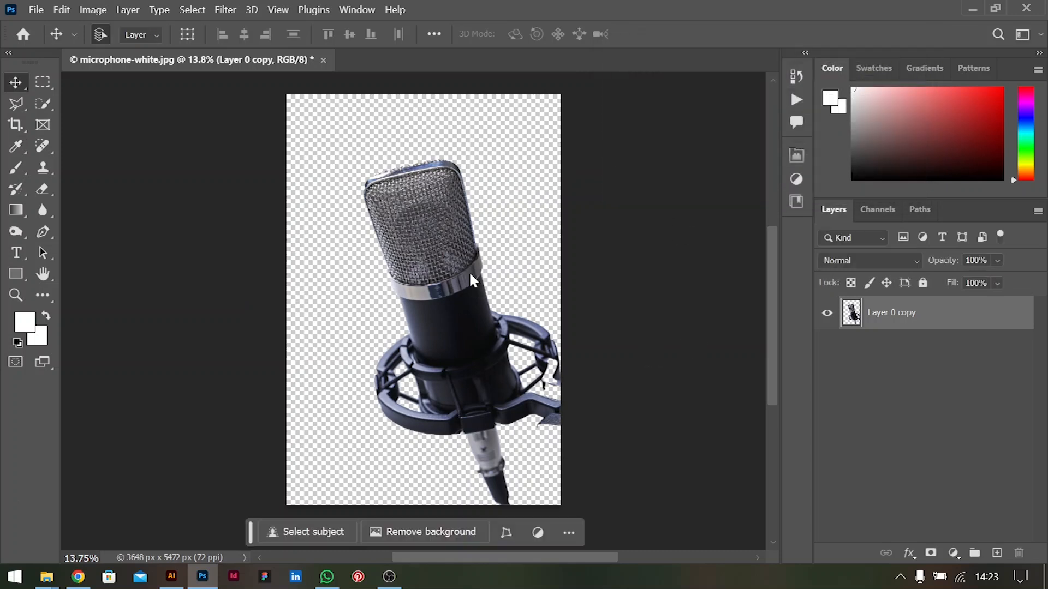
Quick-export the microphone layer as a PNG named mic in the Week 1 subfolder 2
right_click(906, 326)
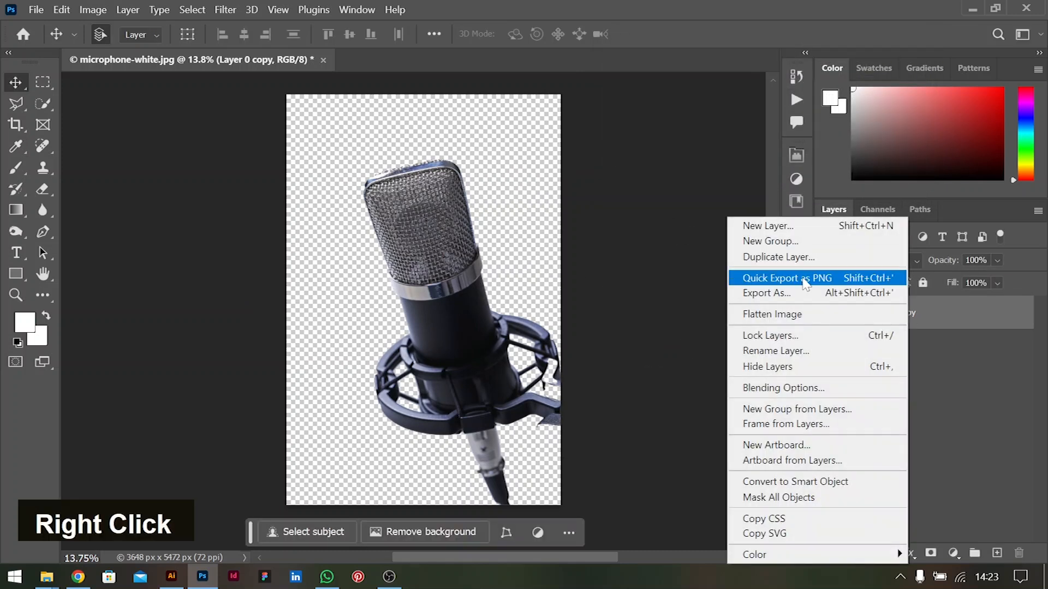
click(775, 277)
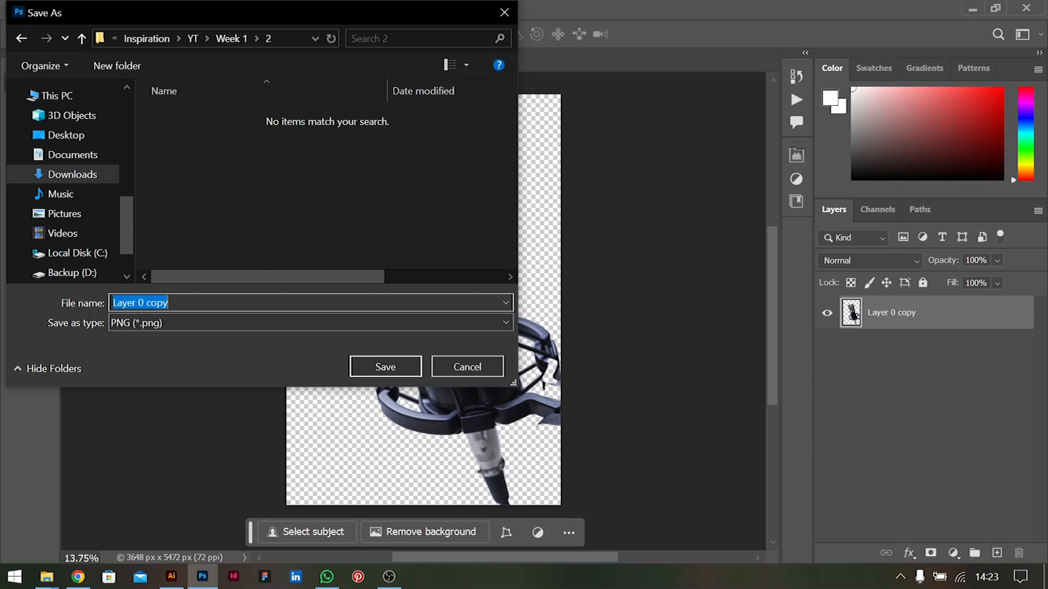
text(mic)
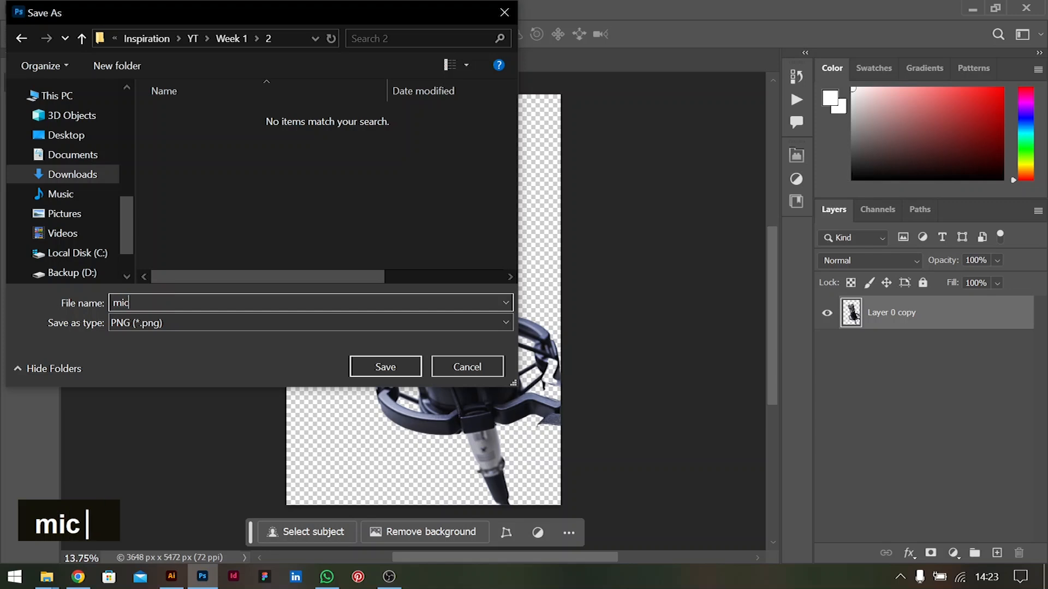
key(Return)
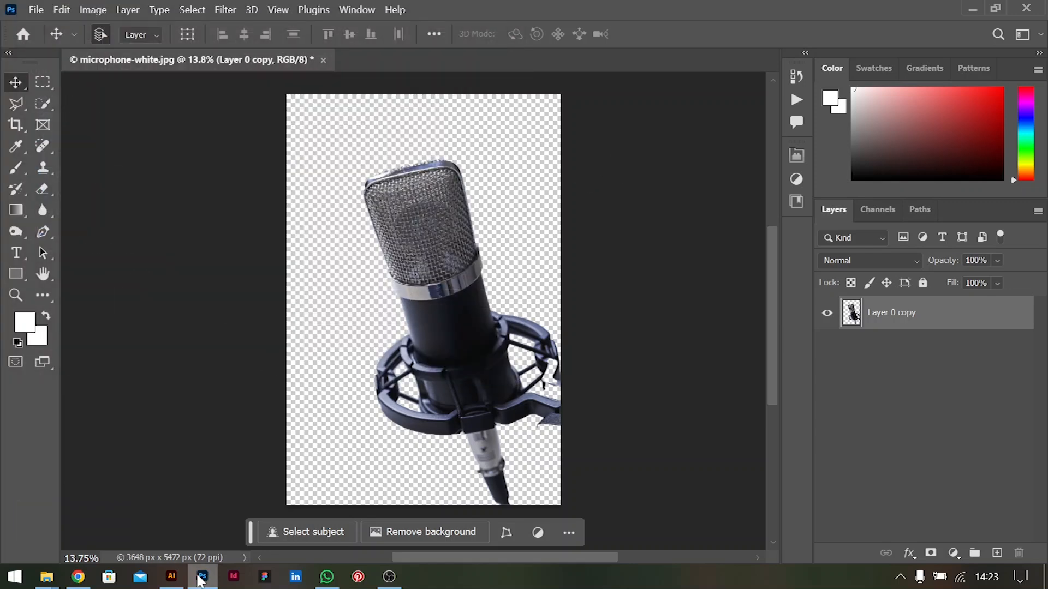
Switch to Illustrator and relink the placed microphone-white.jpg to the exported mic.png
click(177, 583)
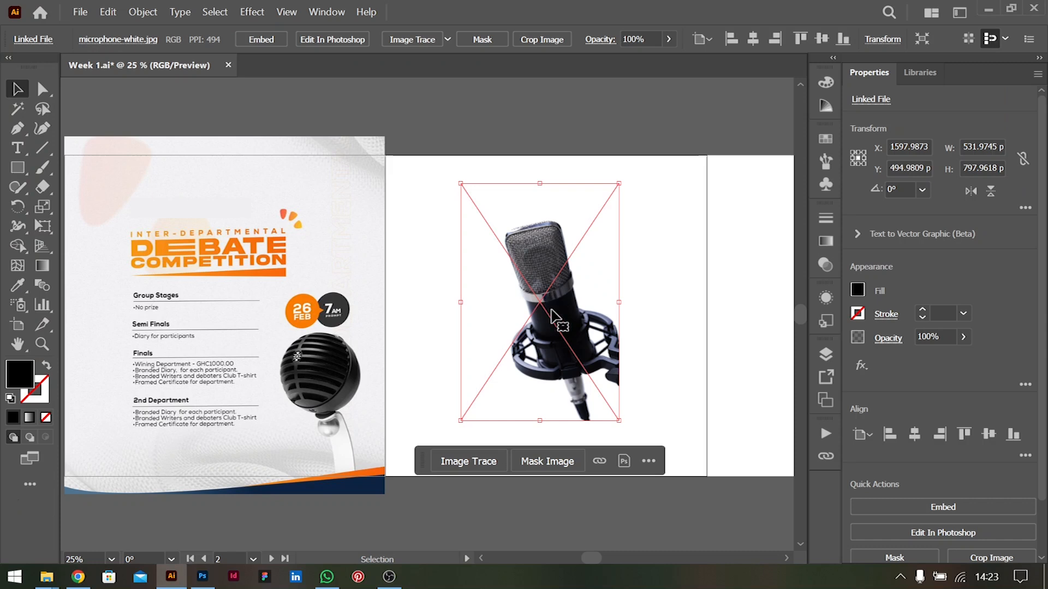
click(599, 461)
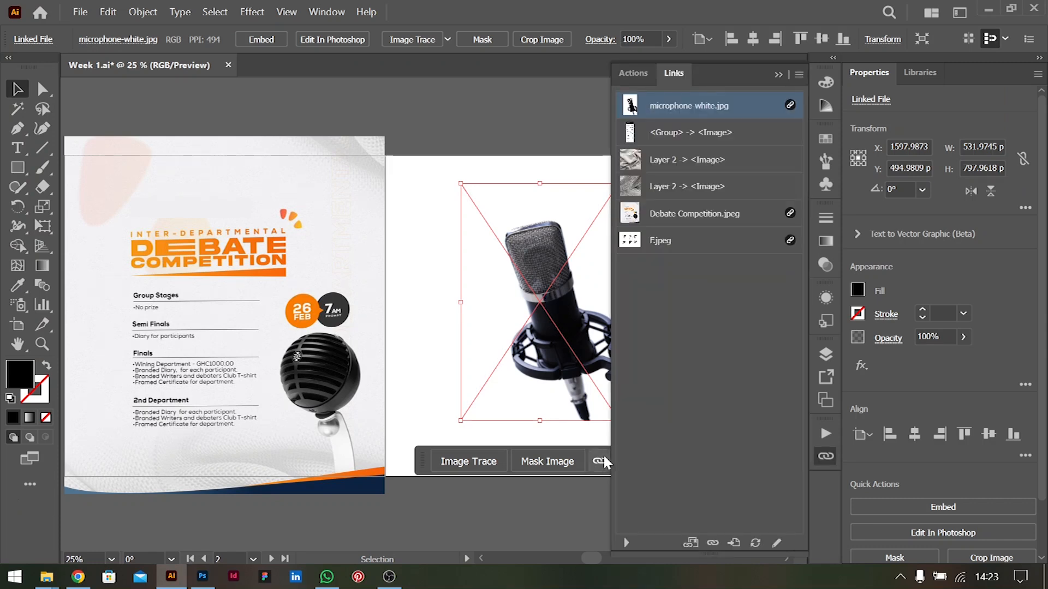
click(713, 543)
double_click(311, 149)
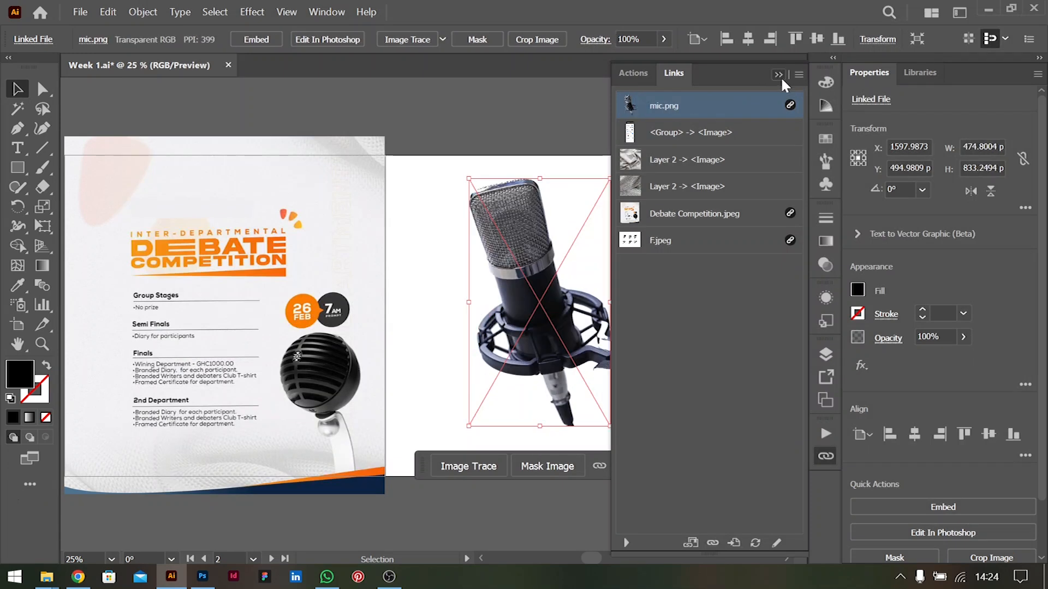
click(780, 76)
Scale the microphone cutout down to about 176 × 309 px, move it onto the third artboard and deselect it
scroll(547, 256, up, 5)
drag(519, 354, 545, 354)
shift+click(564, 241)
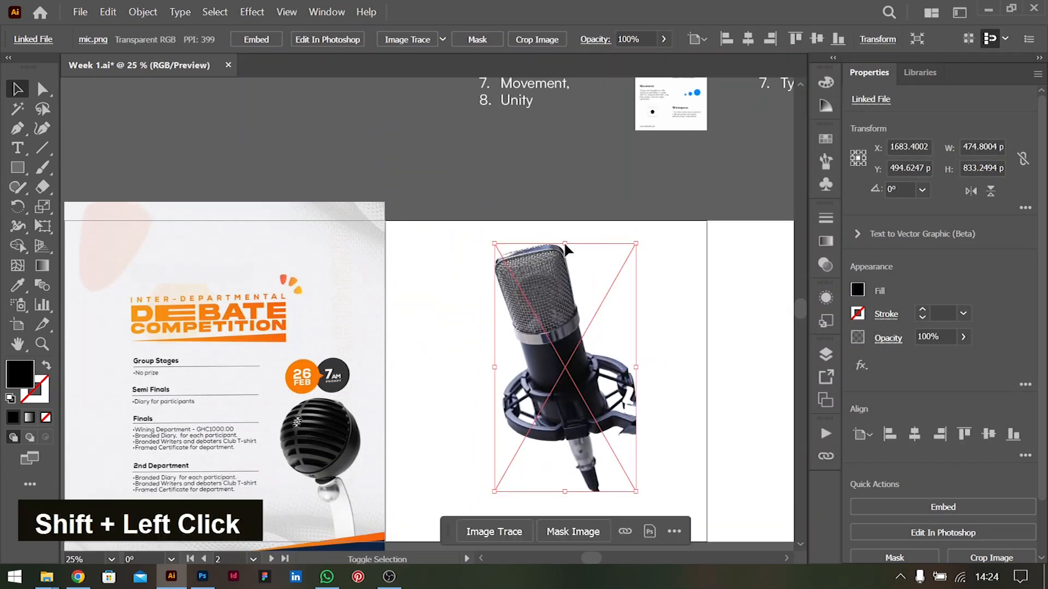
drag(565, 244, 565, 399)
scroll(571, 276, right, 3)
scroll(568, 268, down, 3)
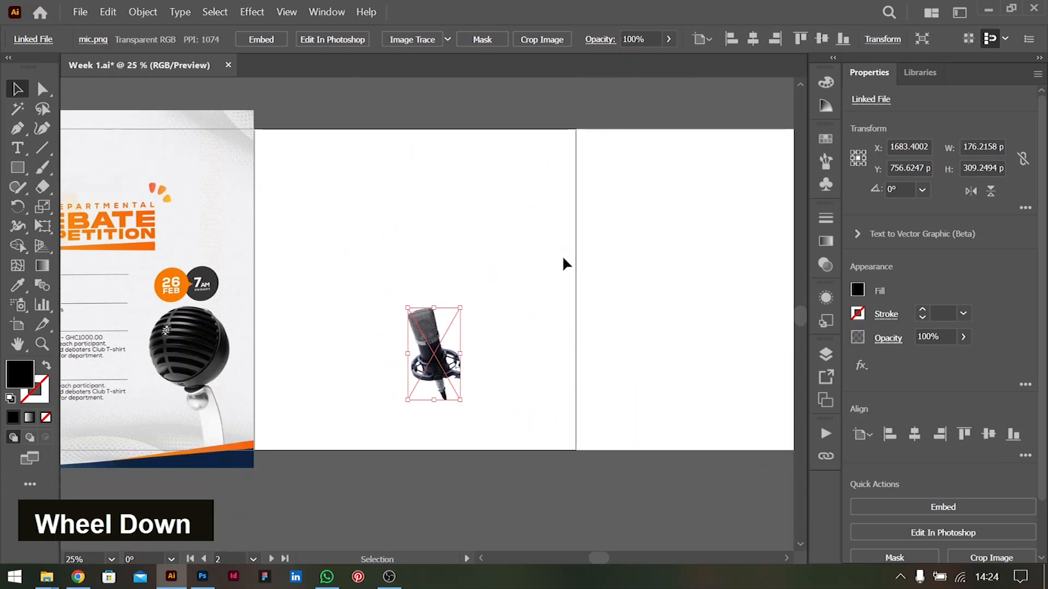
drag(434, 348, 643, 314)
click(691, 176)
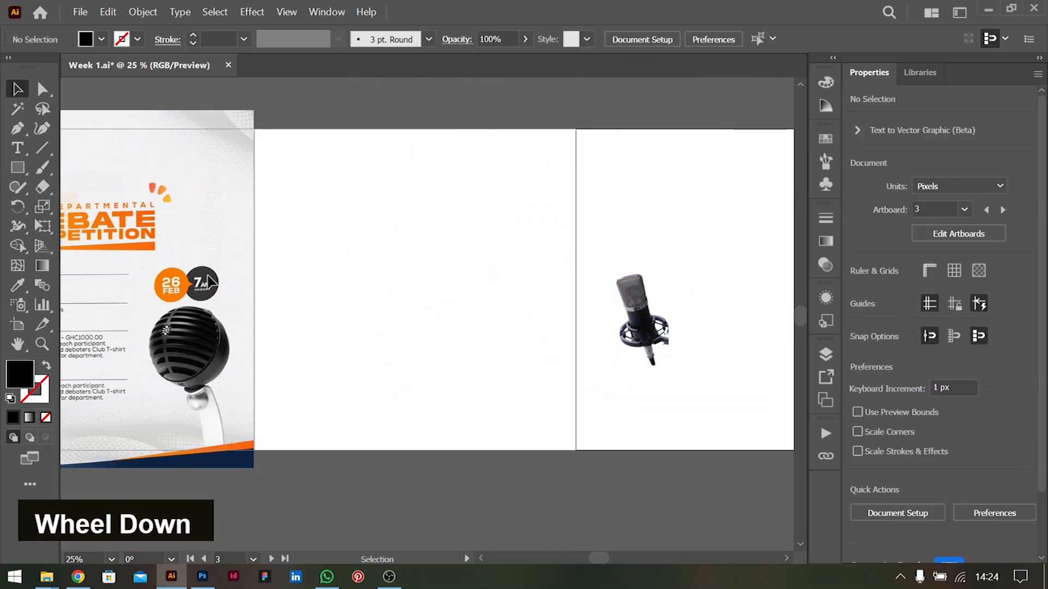
click(10, 169)
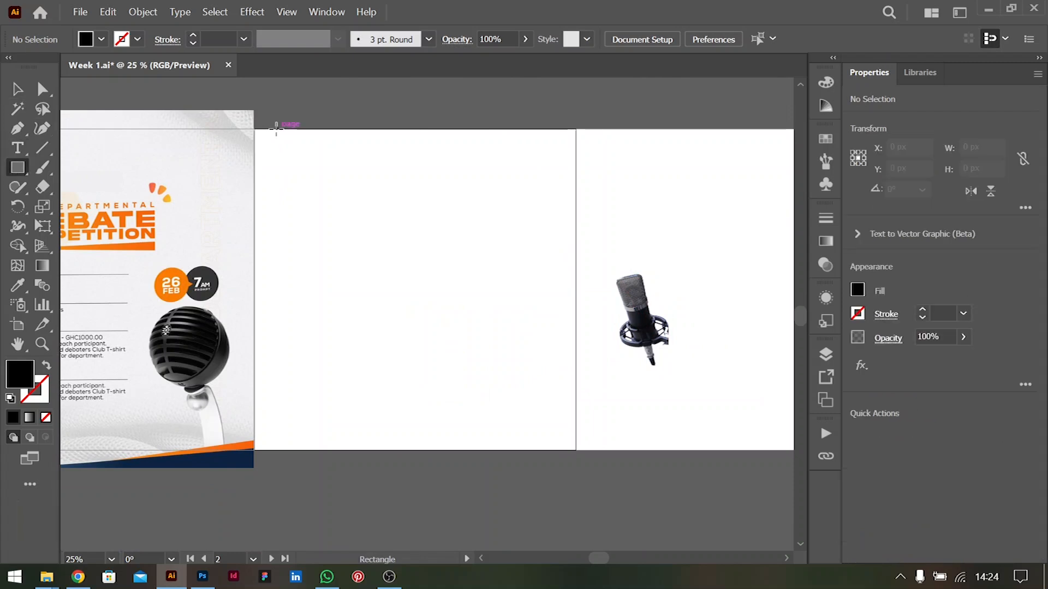
key(v)
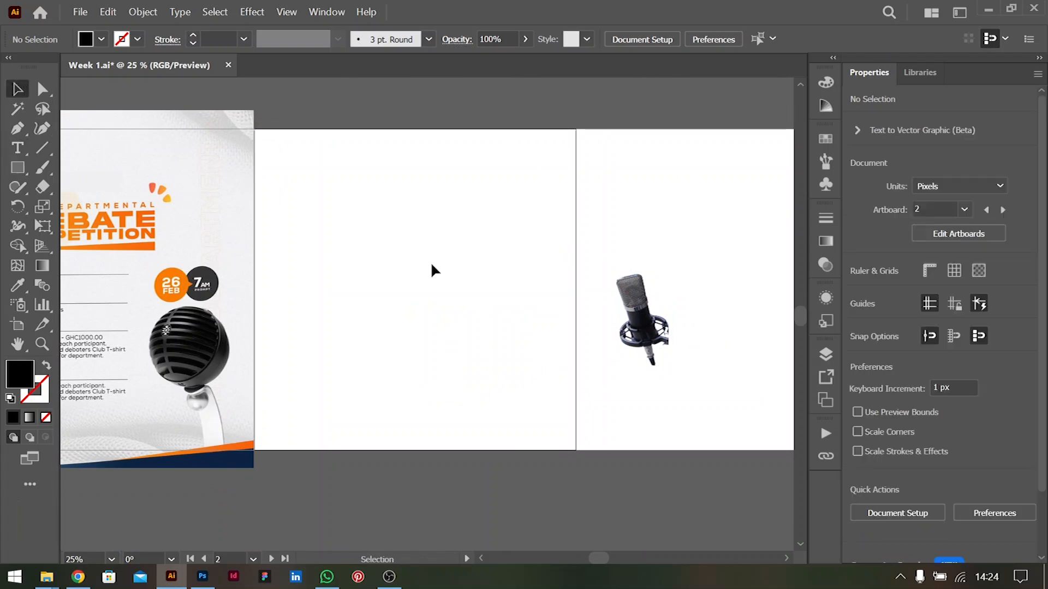
scroll(437, 270, left, 4)
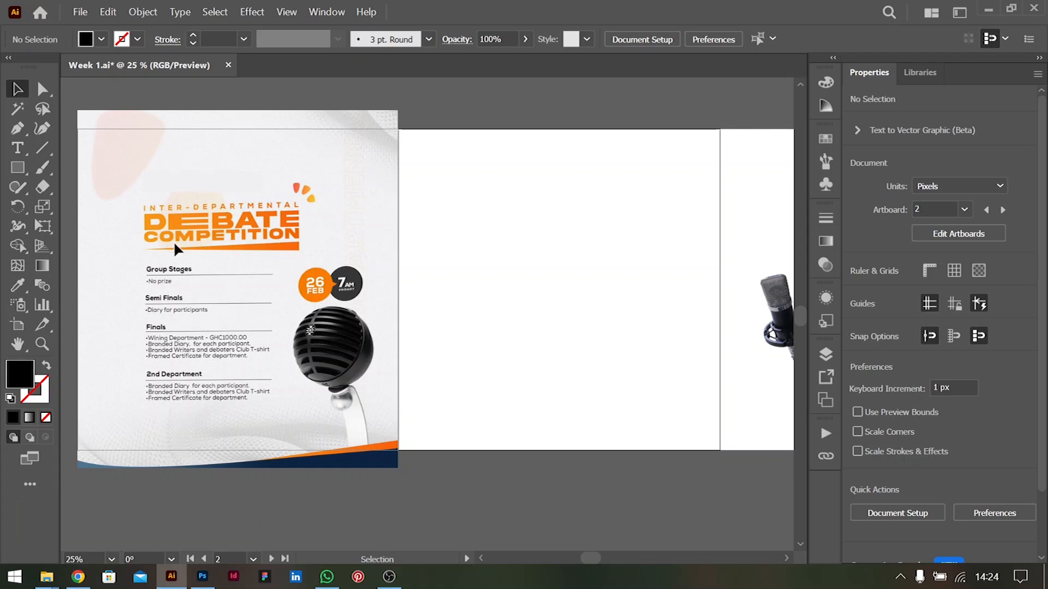
scroll(480, 199, right, 1)
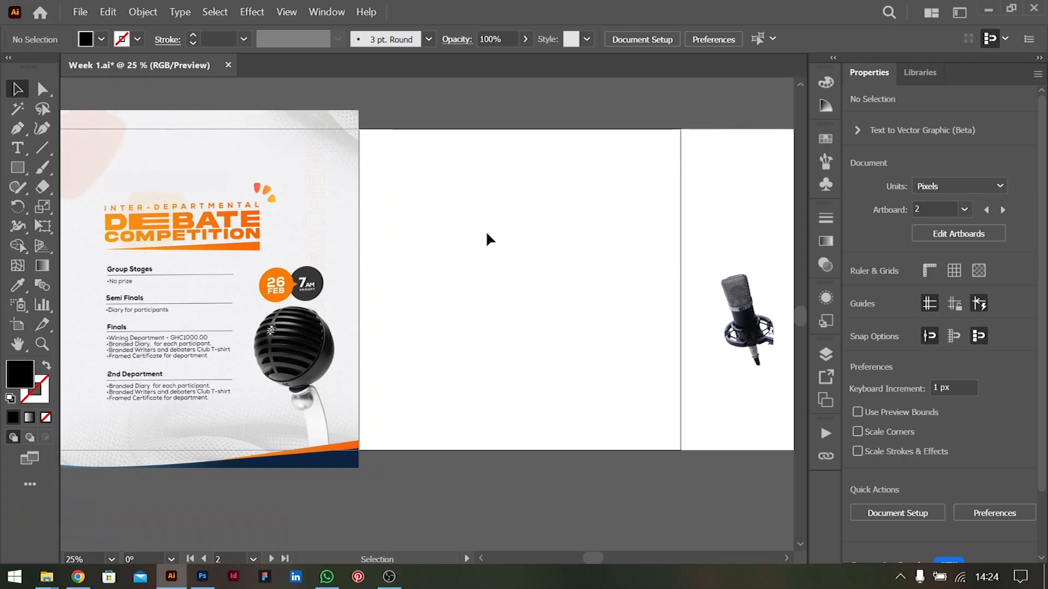
scroll(980, 498, down, 3)
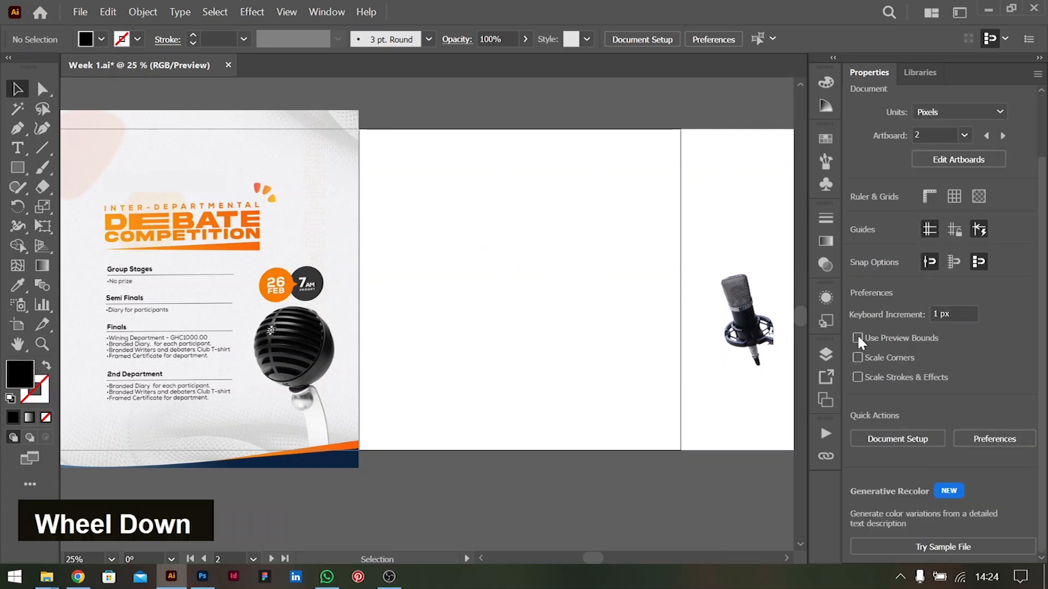
scroll(990, 320, up, 3)
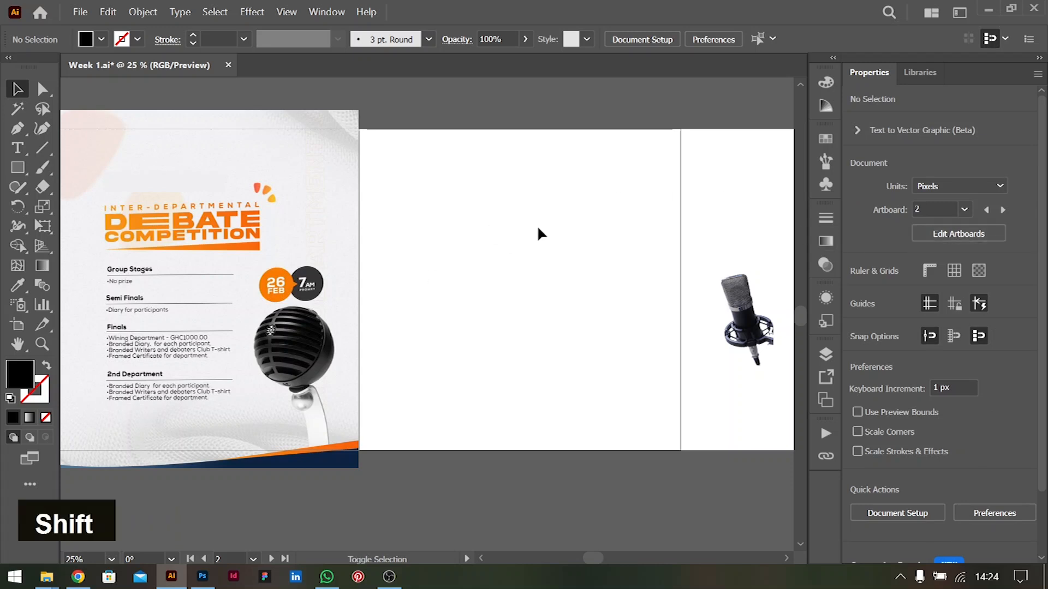
Set the height of Artboard 2 to 1350 px and leave artboard editing
key(shift+o)
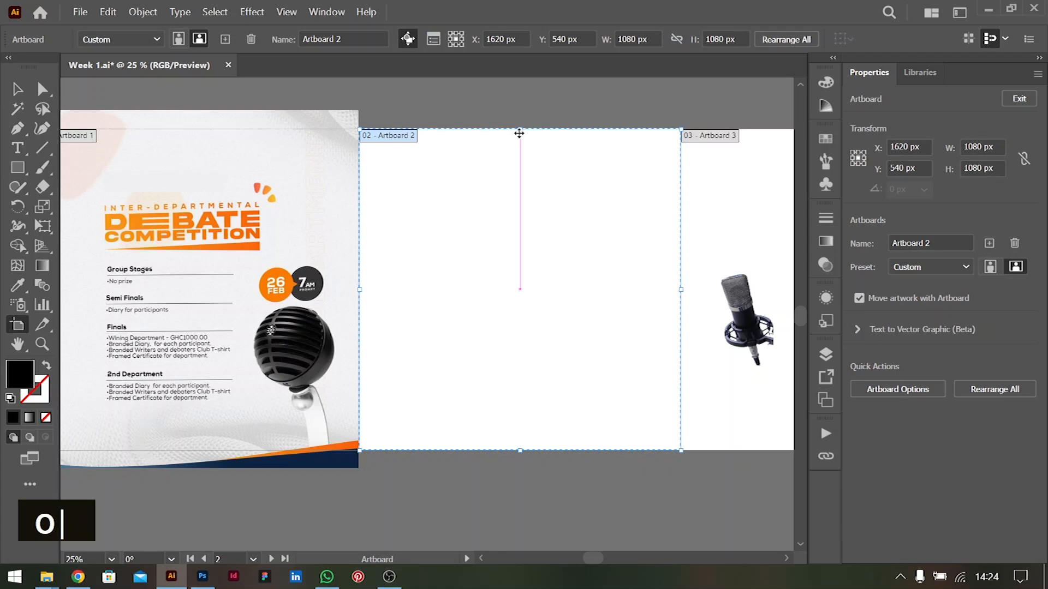
click(996, 163)
text(1350)
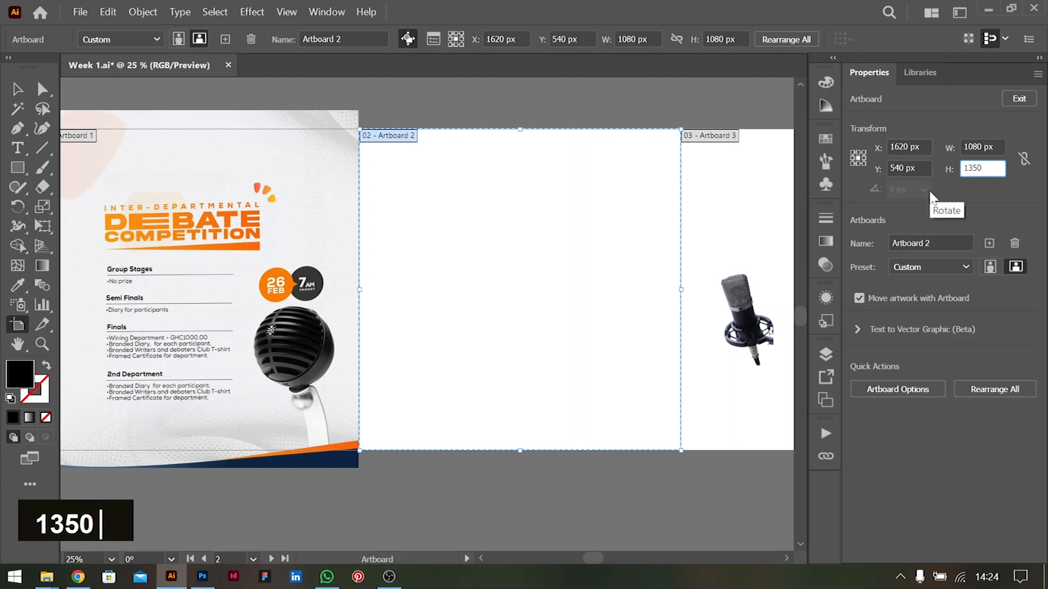
key(Tab)
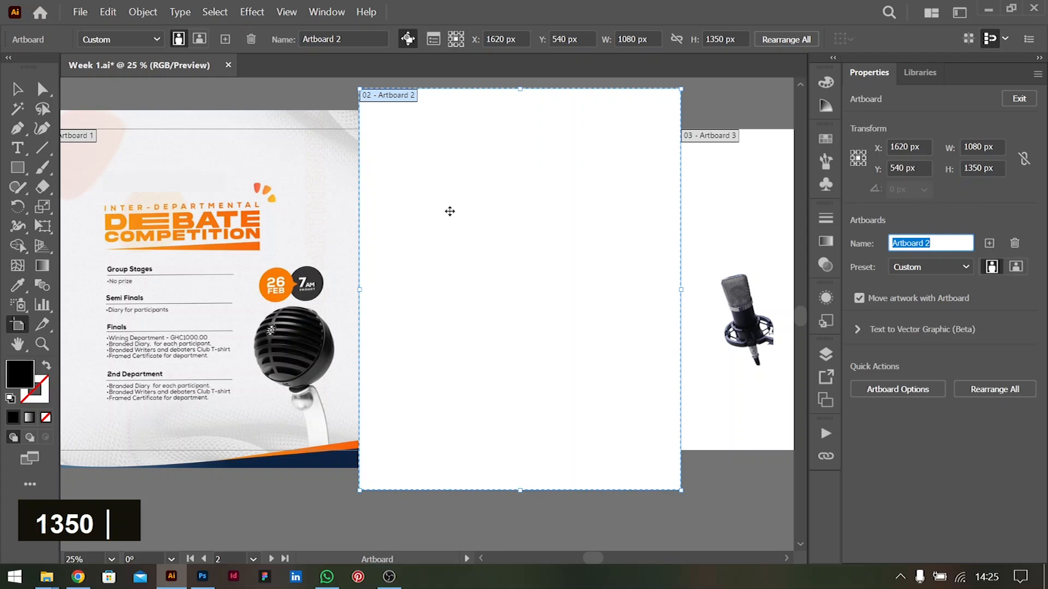
click(17, 88)
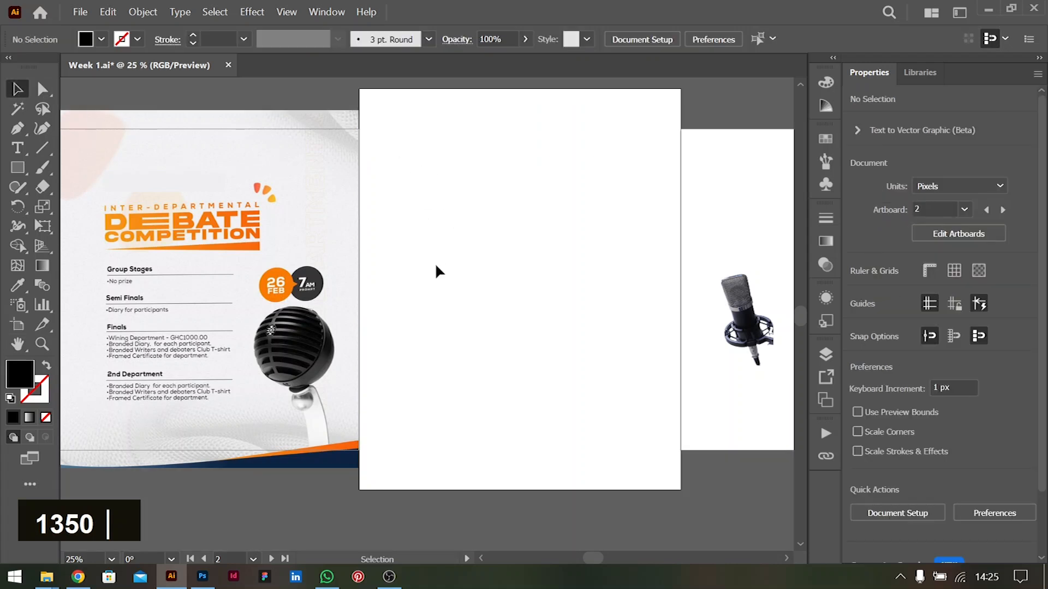
scroll(247, 225, left, 1)
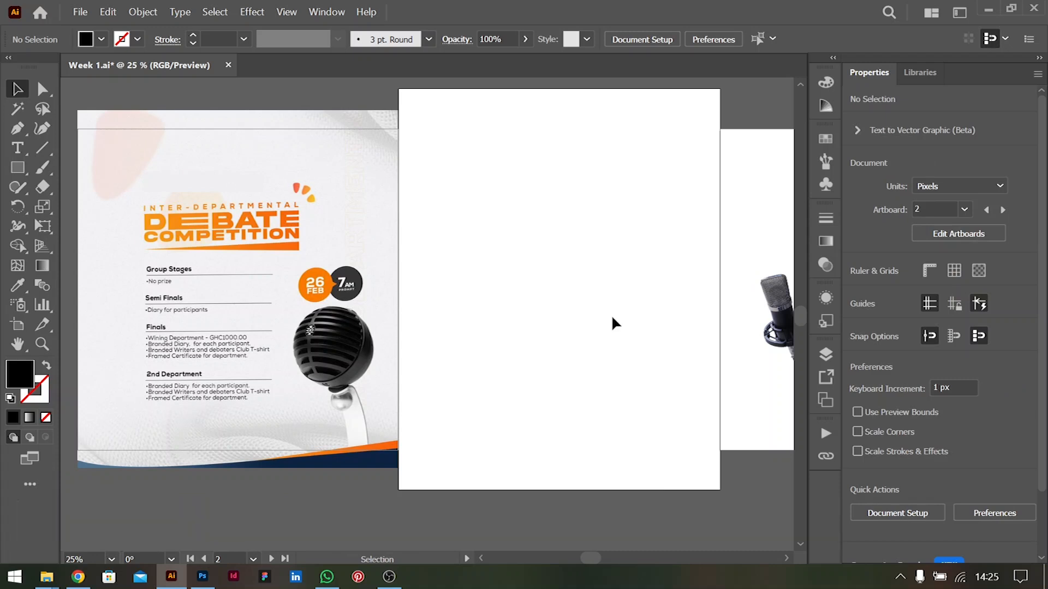
scroll(619, 248, right, 1)
scroll(619, 248, left, 1)
scroll(619, 246, right, 1)
scroll(619, 246, left, 1)
scroll(655, 256, right, 1)
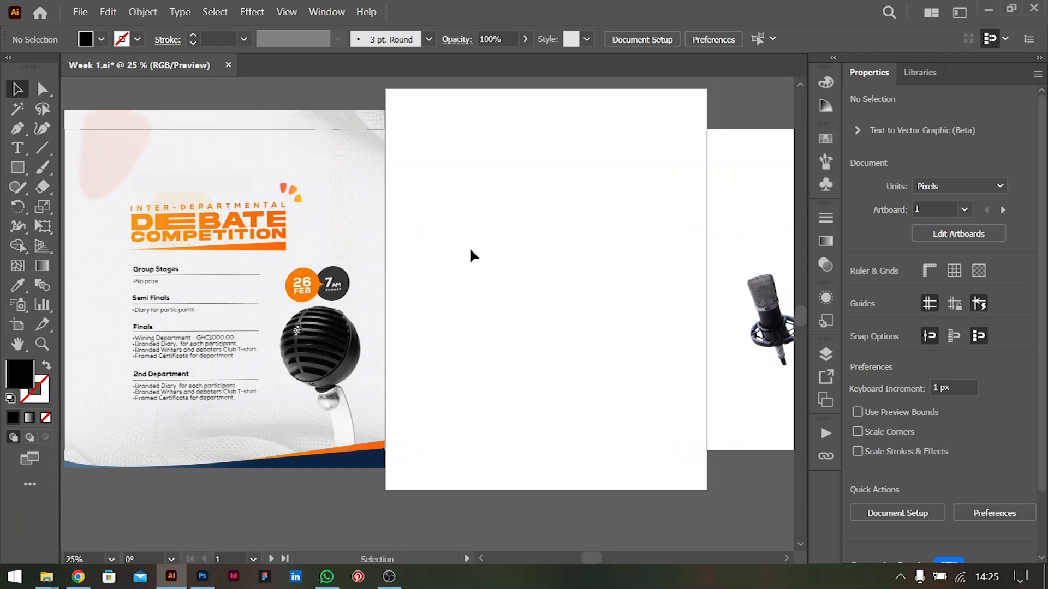
Draw a rectangle of about 1080 × 1357 px over the blank Artboard 2 and fill it with the lightest grey swatch
double_click(24, 171)
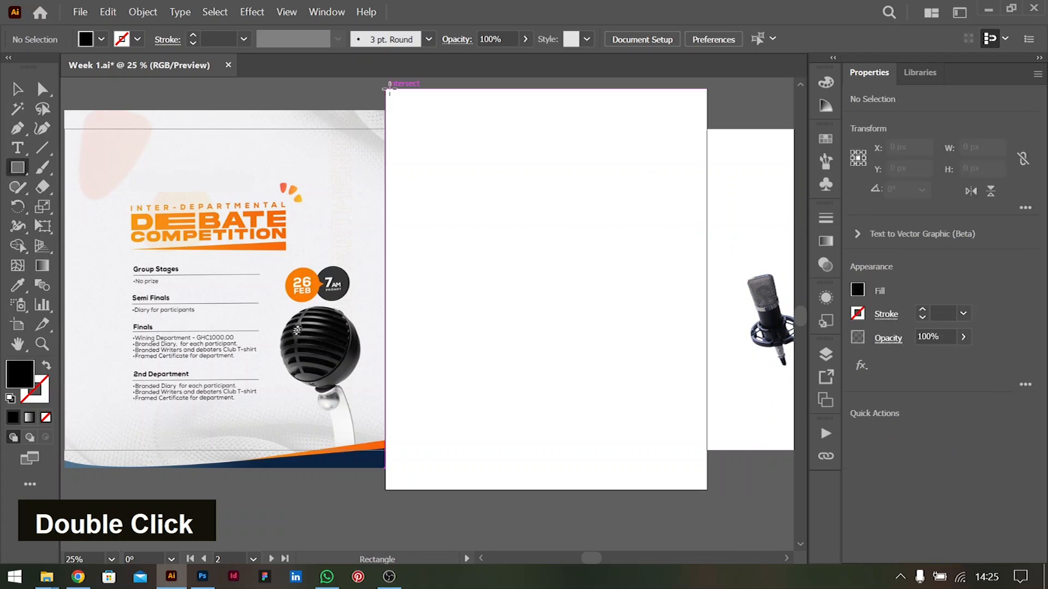
drag(386, 88, 707, 492)
click(16, 89)
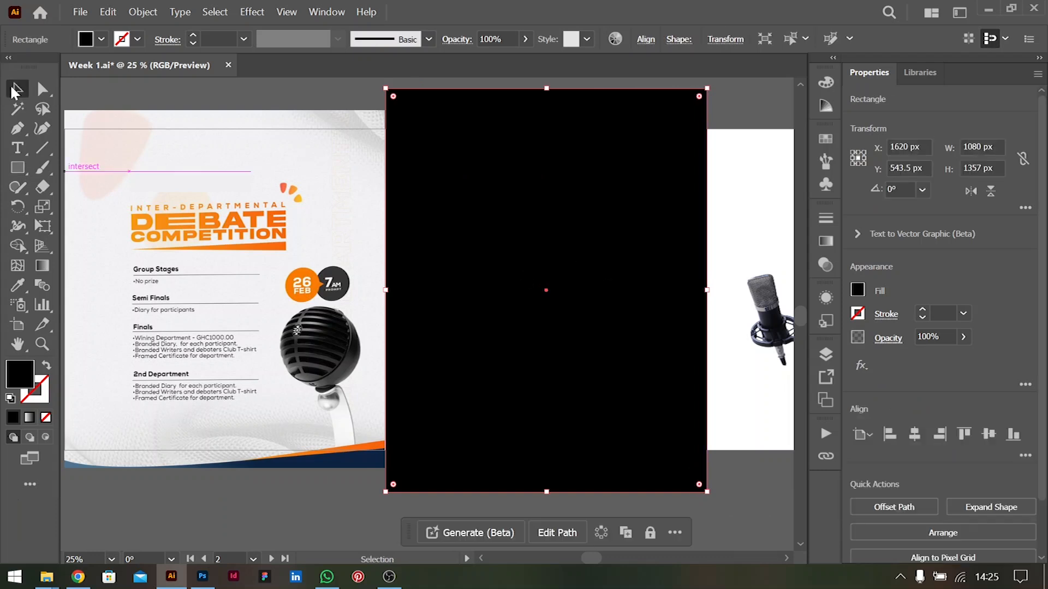
click(100, 38)
click(136, 115)
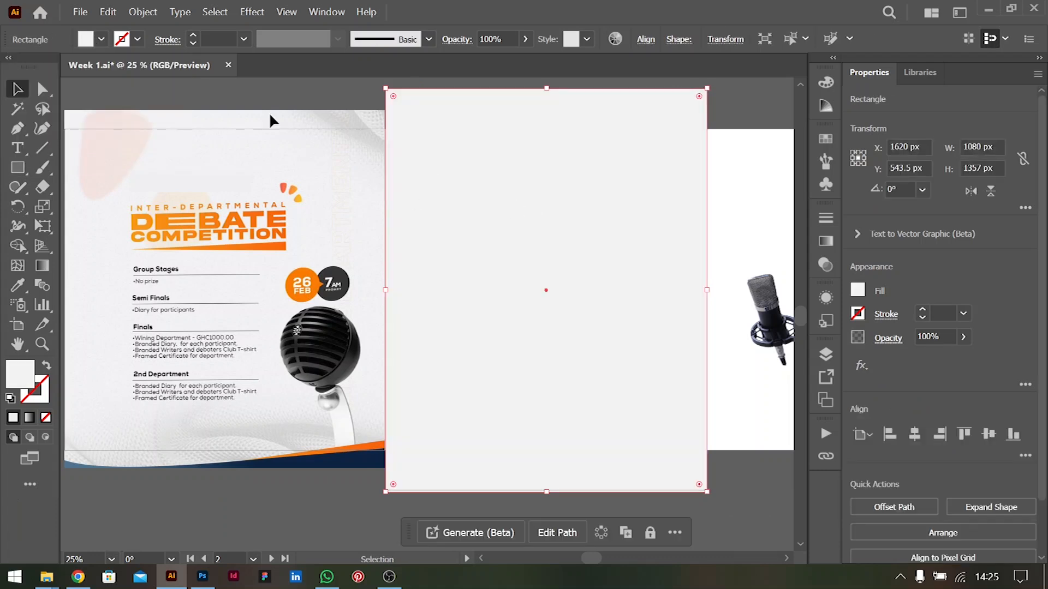
double_click(289, 103)
click(603, 281)
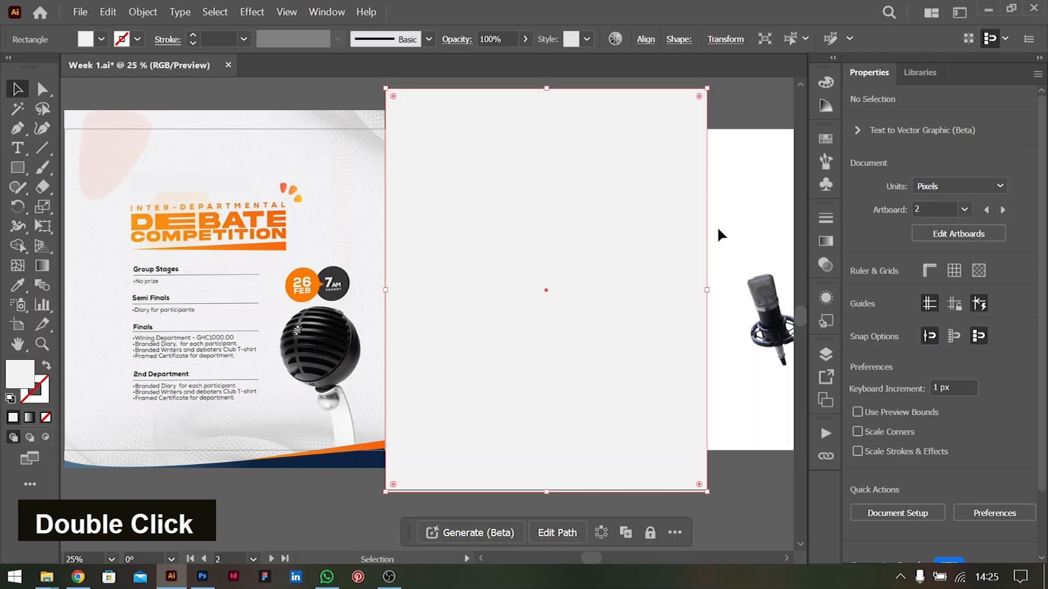
Bring the microphone cutout to the front, enlarge it to about 417 × 731 px and leave it on the third artboard
scroll(682, 272, right, 3)
scroll(681, 270, left, 2)
click(764, 325)
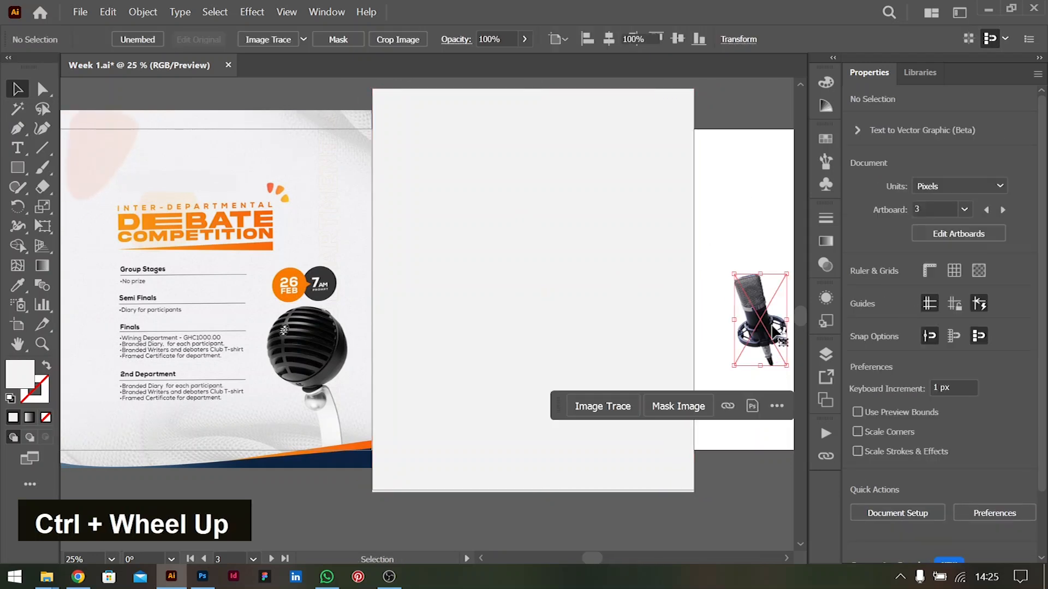
key(ctrl+shift+bracketright)
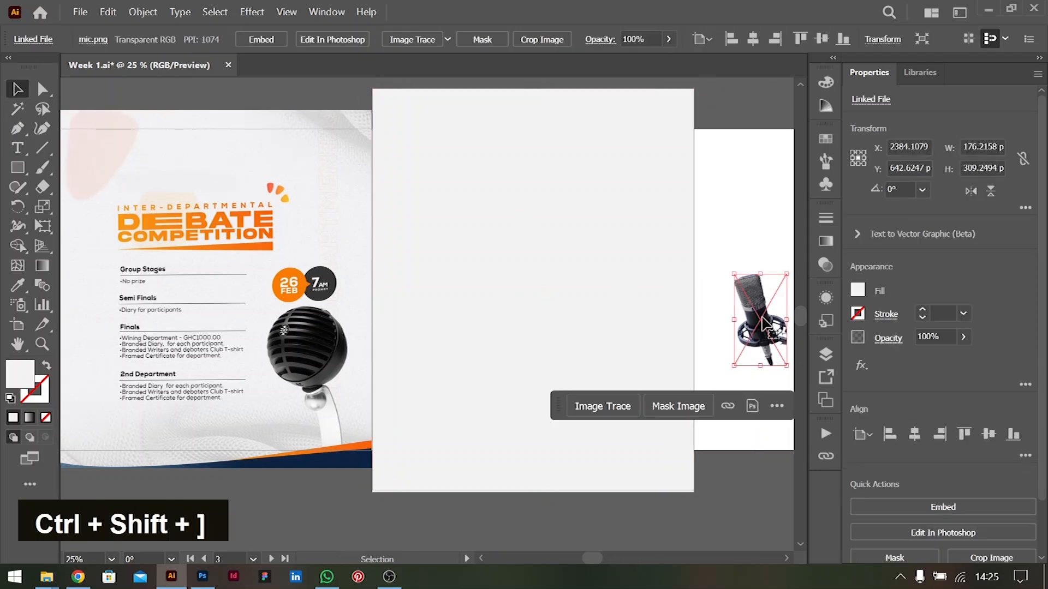
drag(756, 314, 617, 423)
key(shift)
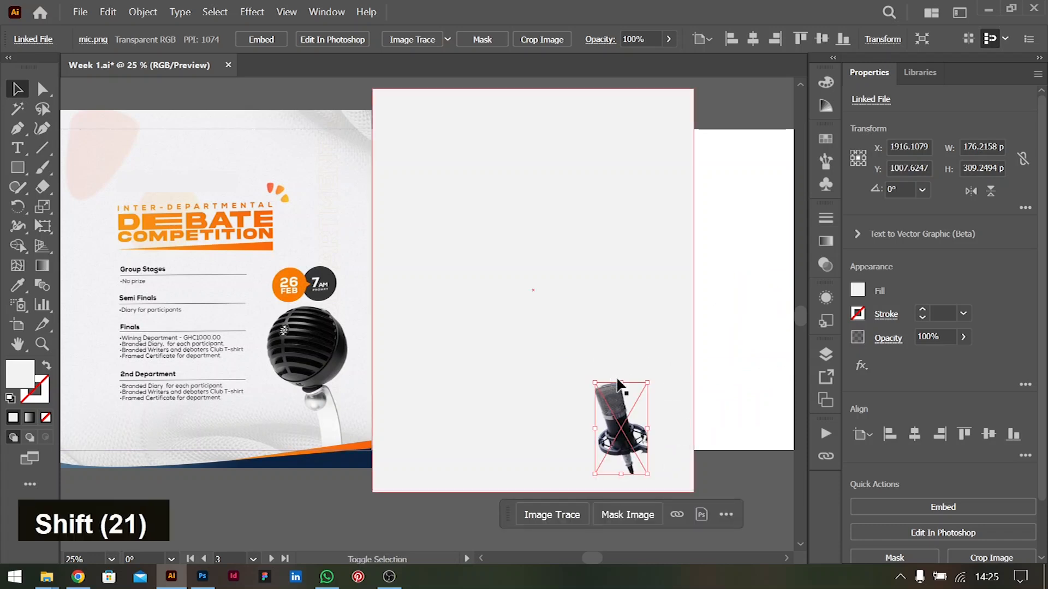
drag(621, 383, 586, 257)
drag(647, 370, 780, 363)
click(683, 221)
Move the closely woven fabric image over the reference flyer and enlarge it proportionally to about 1101 × 1099 px
scroll(525, 290, left, 3)
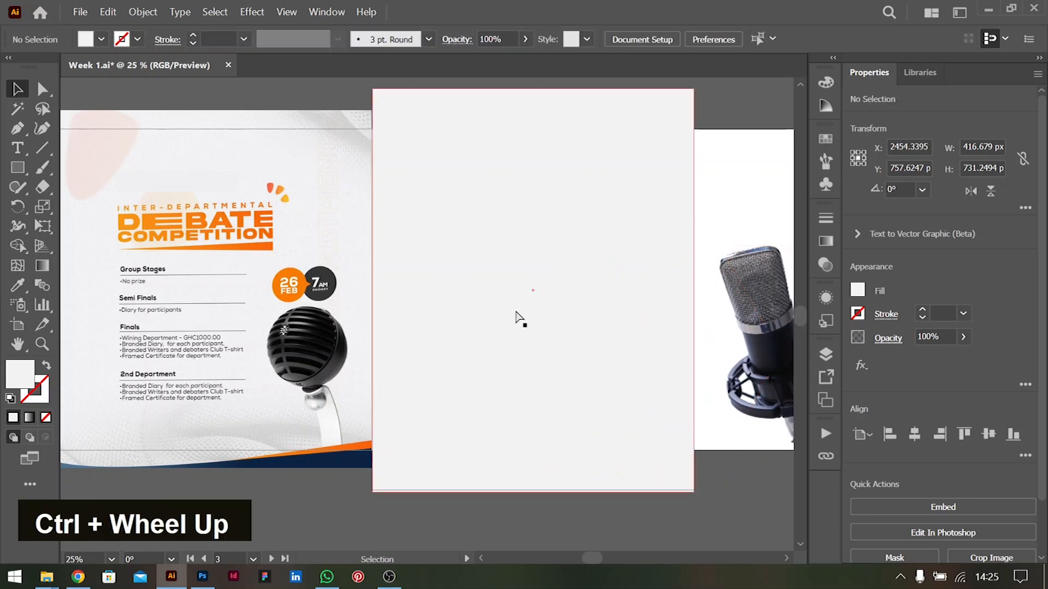
scroll(518, 312, left, 2)
scroll(519, 313, right, 2)
scroll(523, 313, left, 1)
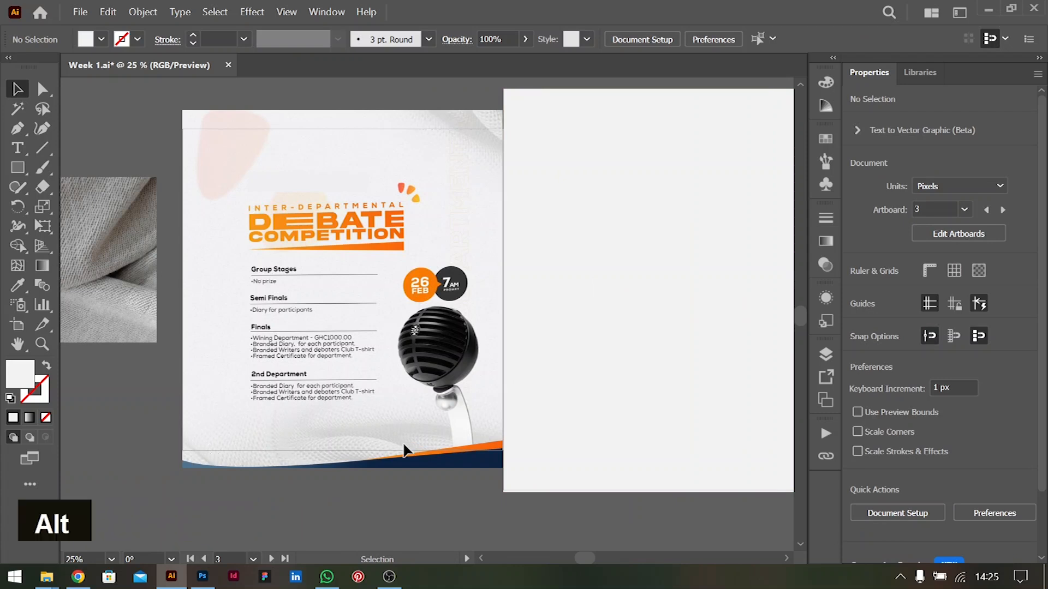
scroll(404, 450, down, 1)
scroll(407, 440, left, 3)
scroll(416, 428, up, 1)
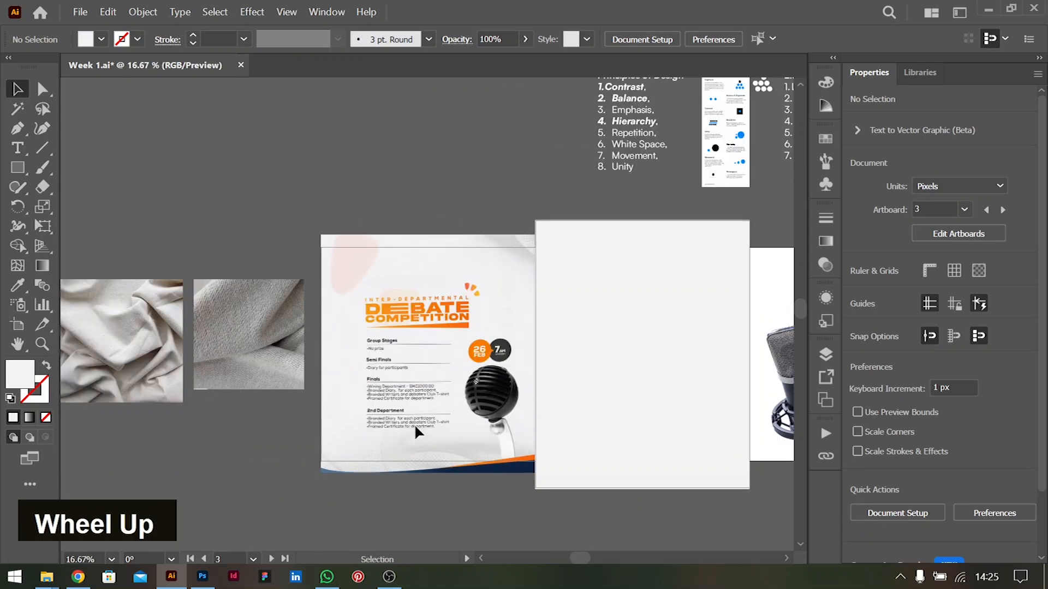
scroll(415, 428, up, 1)
scroll(311, 363, left, 2)
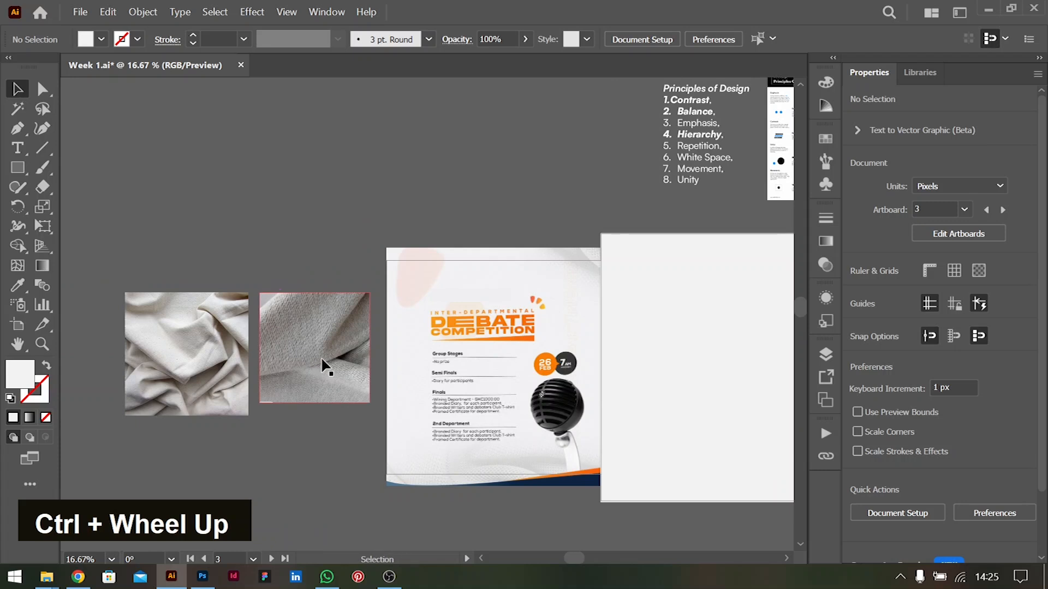
click(326, 367)
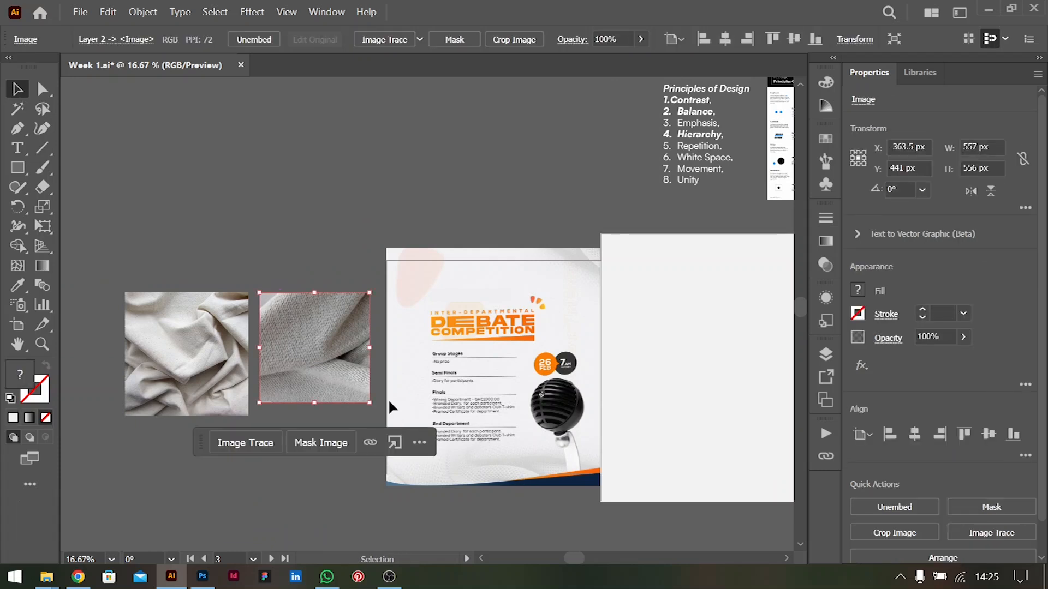
drag(339, 374, 553, 443)
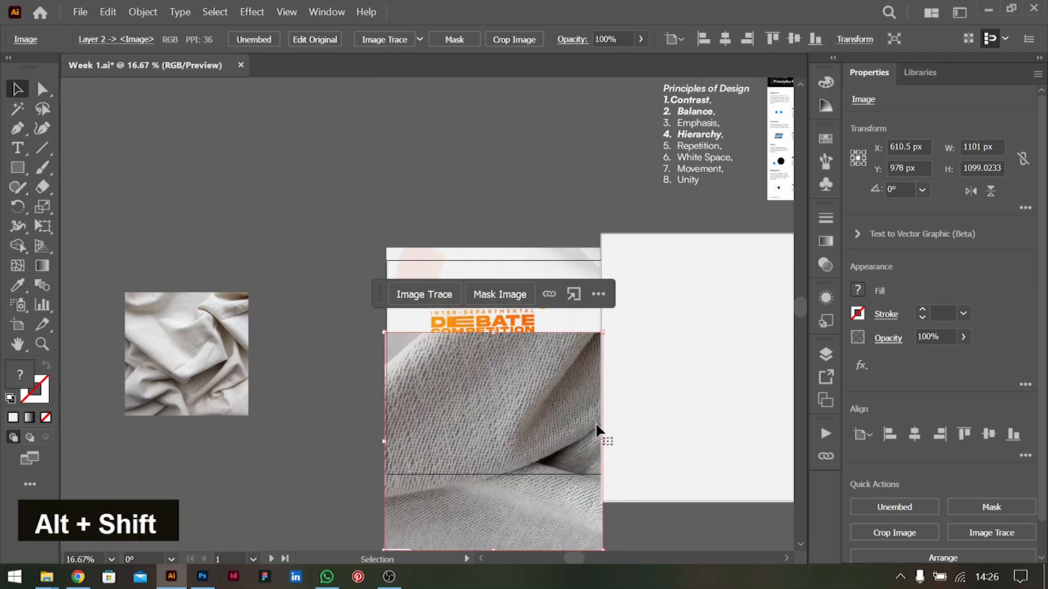
Place the enlarged fabric image over the lower part of Artboard 2 and bring it to the front
scroll(600, 411, right, 2)
scroll(597, 405, right, 3)
drag(303, 407, 512, 394)
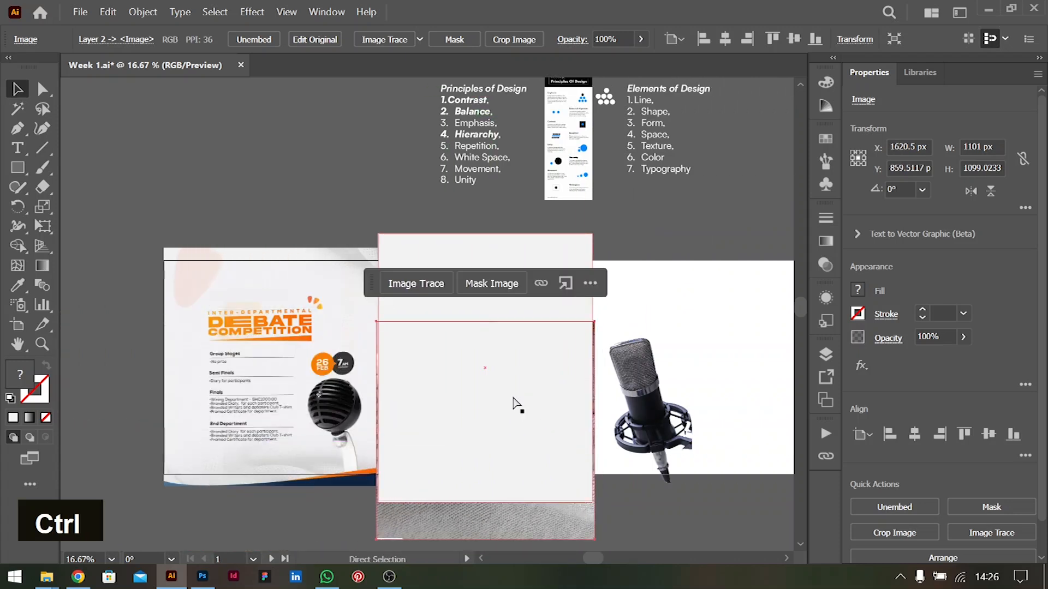
key(ctrl+shift+bracketright)
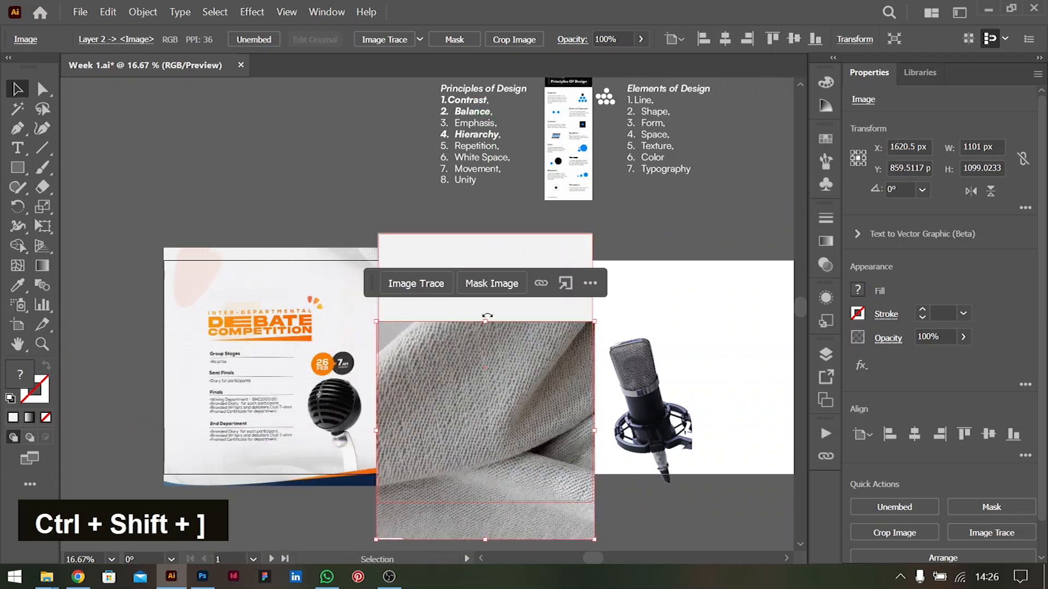
Draw a second rectangle of 1080 × 1350 px over the fabric image, covering Artboard 2 exactly
click(17, 168)
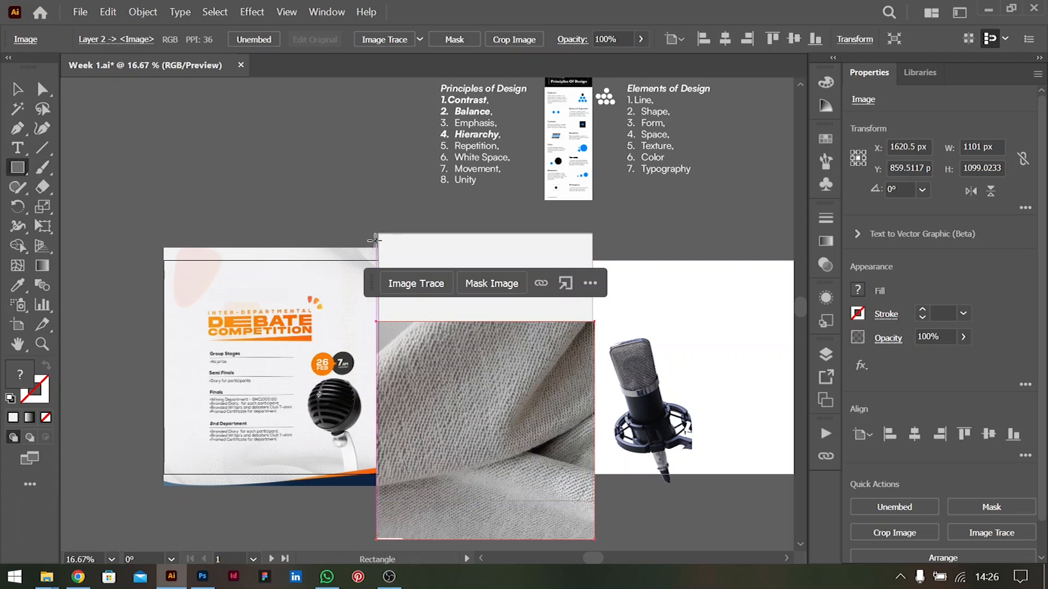
mouse_move(376, 235)
mouse_down()
mouse_move(518, 356)
mouse_move(595, 449)
mouse_move(594, 478)
mouse_up()
drag(486, 476, 484, 501)
click(17, 89)
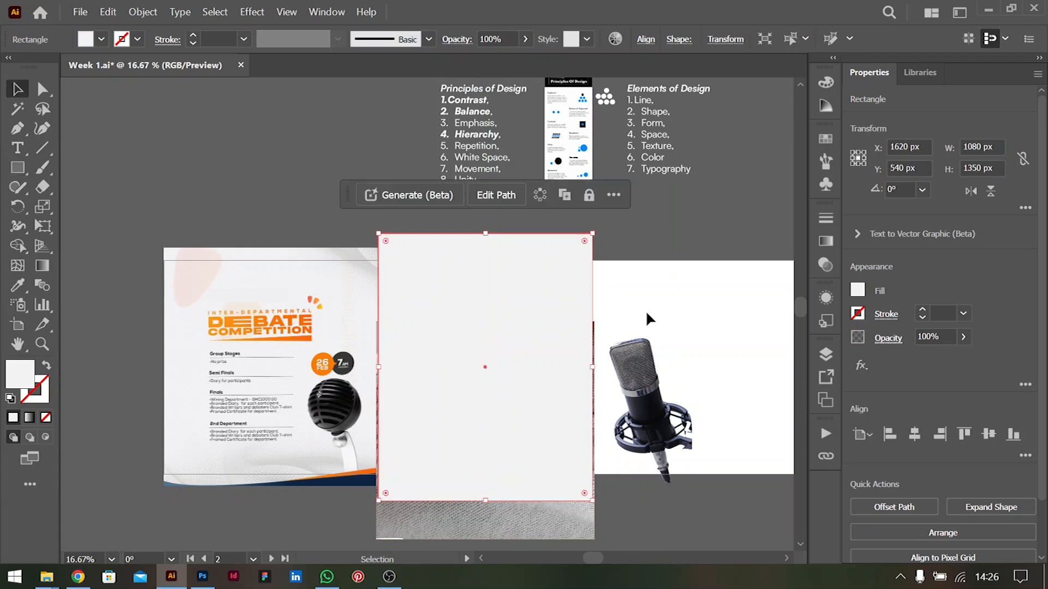
Apply a linear gradient to the new rectangle and redirect it downwards at about -90.5°, with white above and black below
click(826, 241)
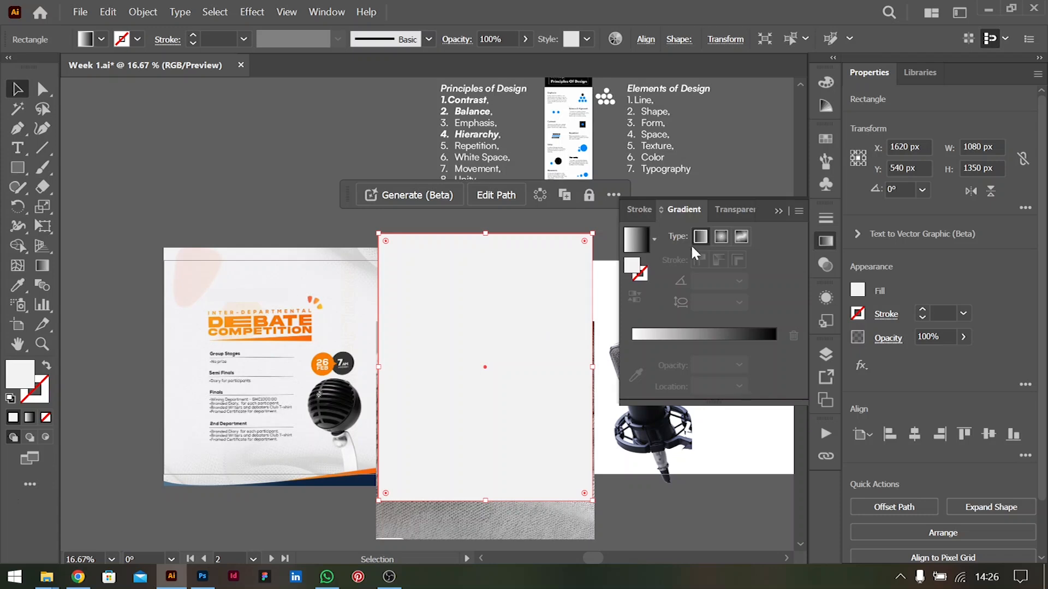
click(699, 239)
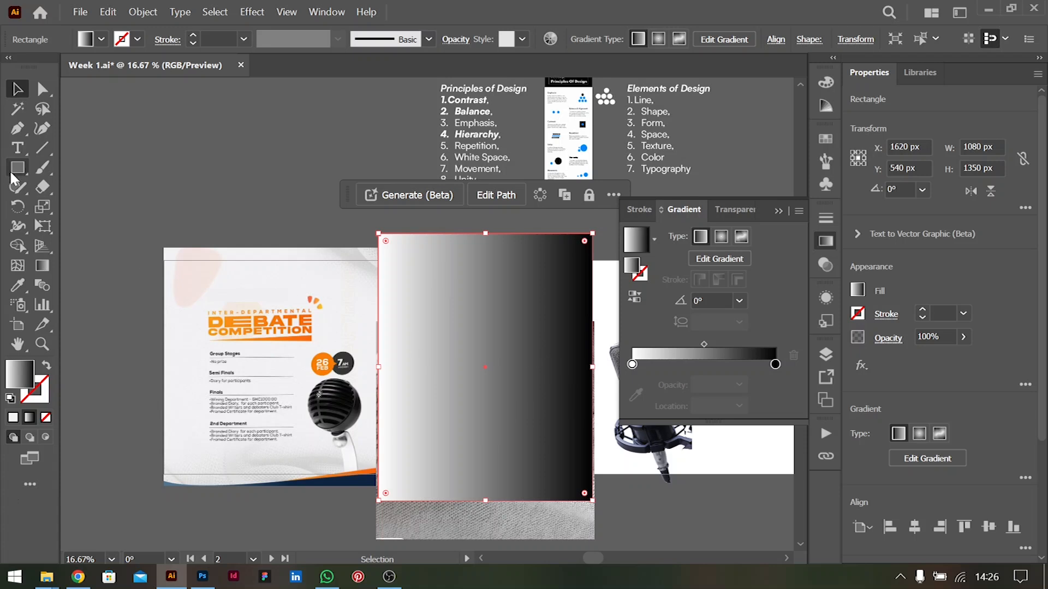
key(g)
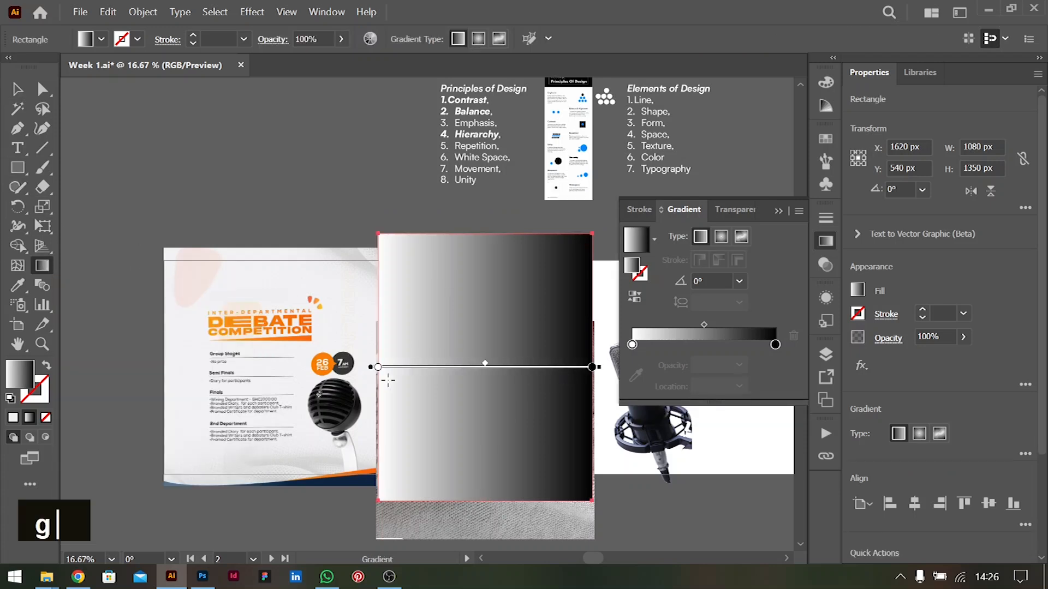
mouse_move(603, 366)
mouse_down()
mouse_move(585, 440)
mouse_move(416, 515)
mouse_move(365, 515)
mouse_move(376, 516)
mouse_up()
mouse_move(483, 390)
mouse_down()
mouse_move(490, 277)
mouse_move(483, 328)
mouse_move(486, 314)
mouse_up()
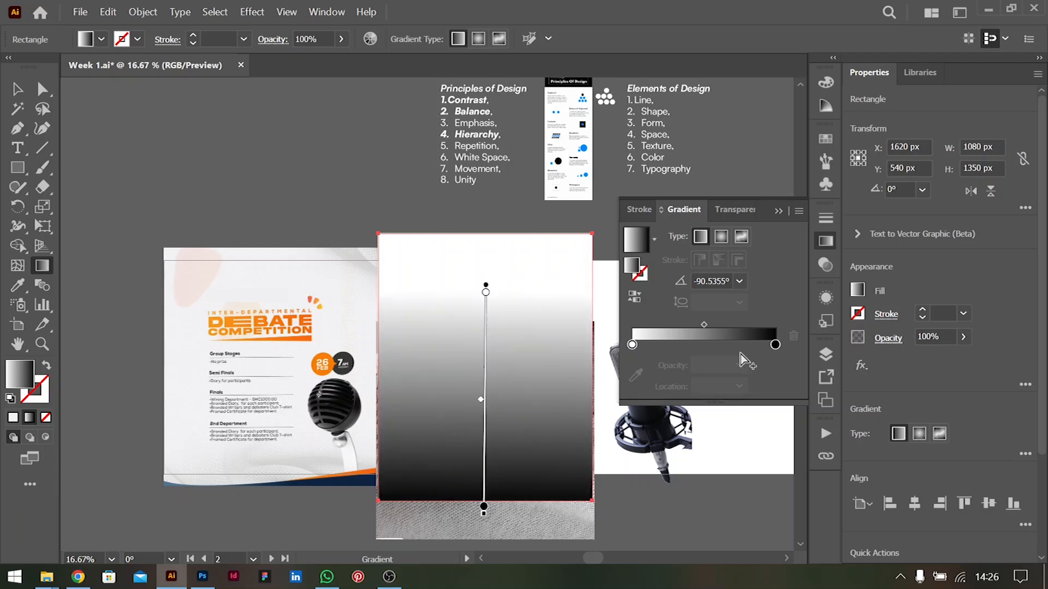
Recolour both the black and the white gradient stops with the lightest grey swatch
double_click(776, 345)
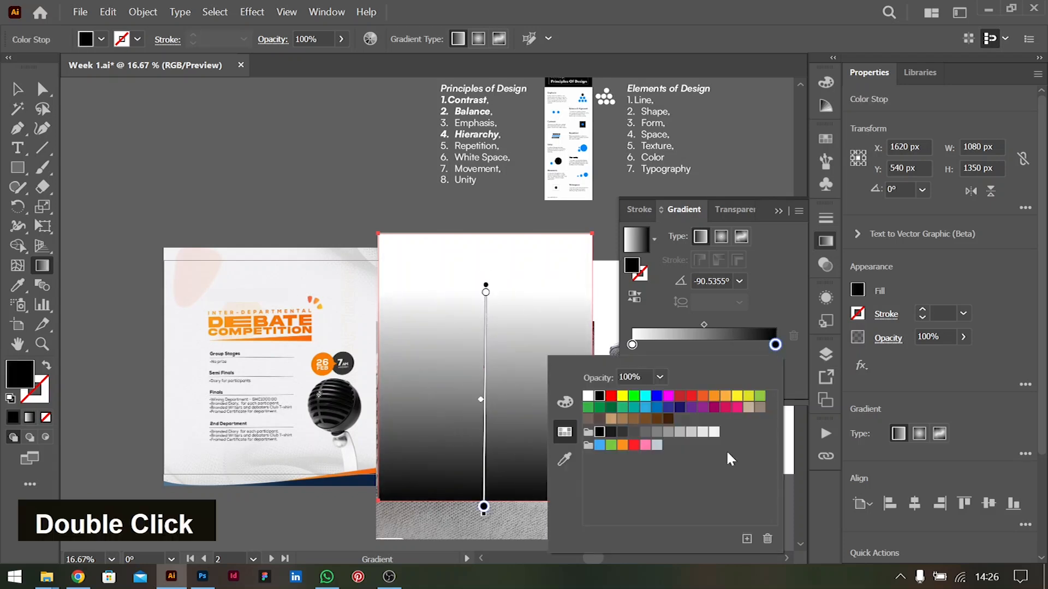
double_click(715, 432)
double_click(632, 345)
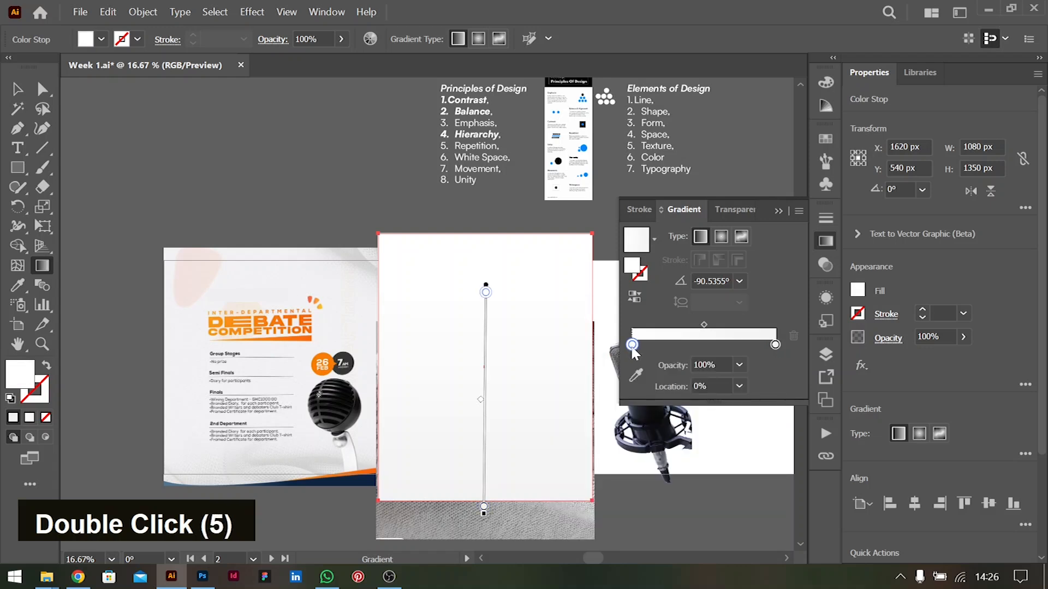
click(713, 433)
click(764, 279)
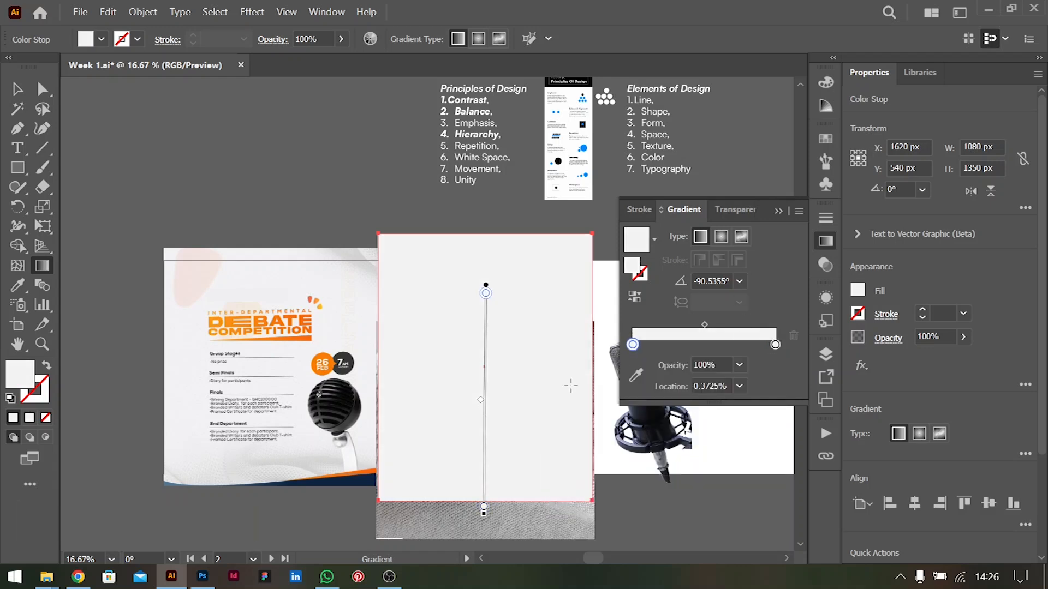
Try 0% opacity on the gradient's lower end stop, and set it to 50% instead
click(776, 345)
click(739, 365)
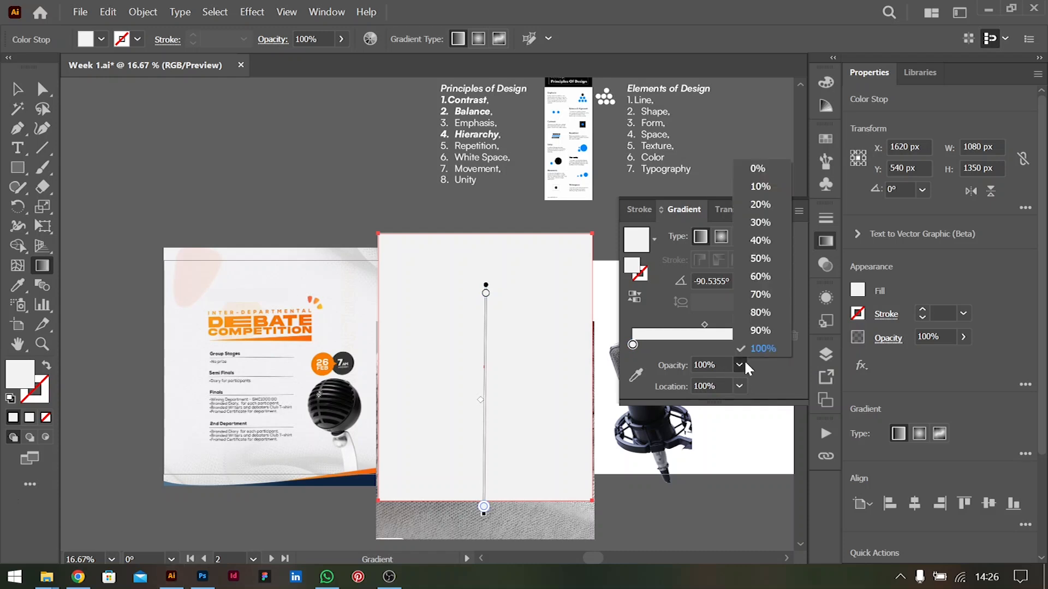
click(765, 170)
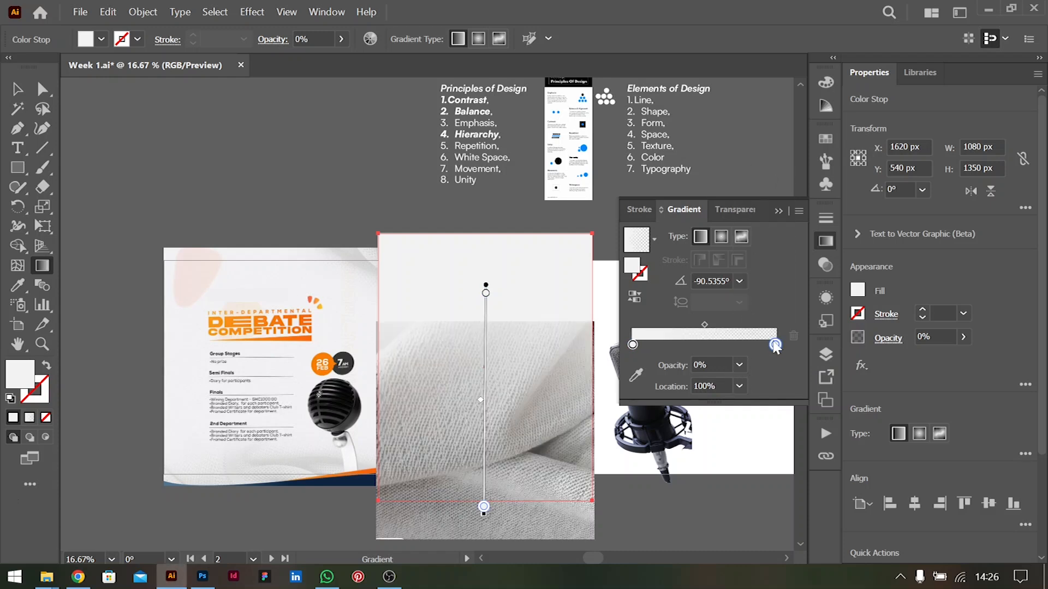
click(739, 365)
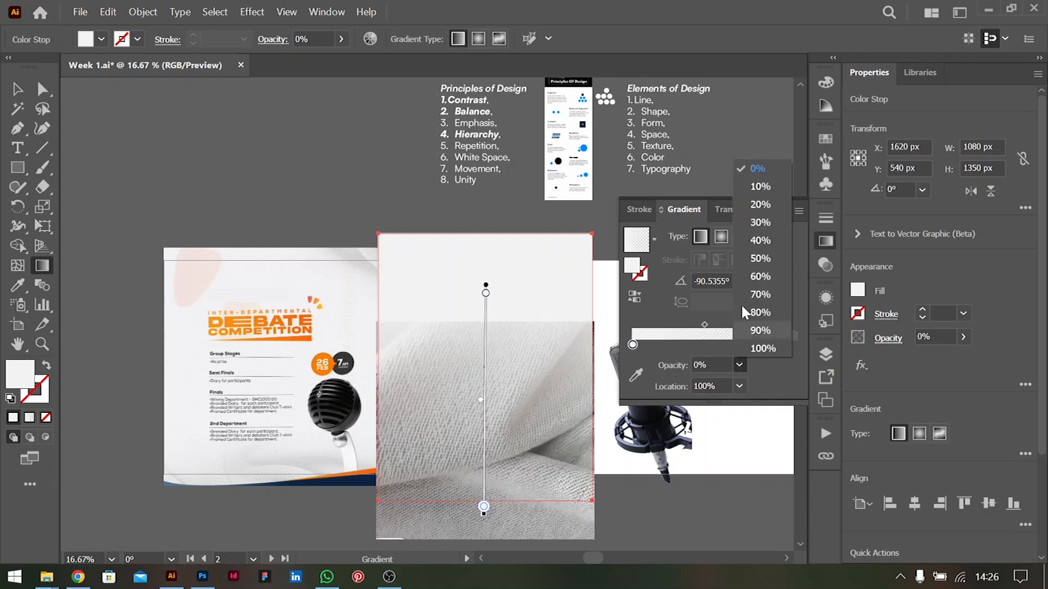
click(747, 261)
Slide the opaque gradient stop down to a location of about 62%, so the fabric fades in near the bottom, and deselect the rectangle
drag(485, 294, 489, 430)
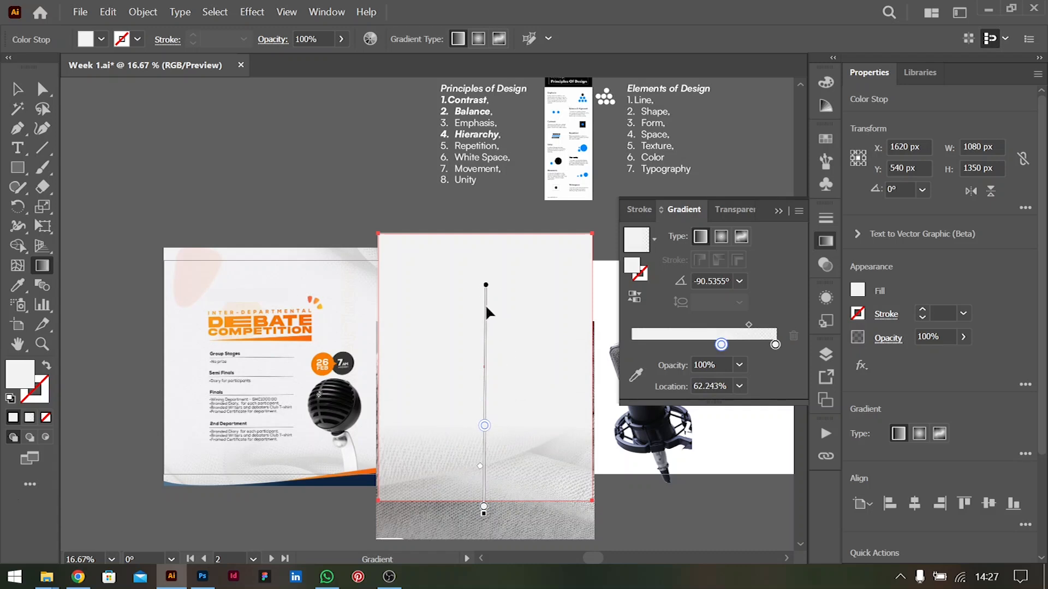
mouse_move(486, 306)
mouse_down()
mouse_move(488, 287)
mouse_move(486, 304)
mouse_up()
key(v)
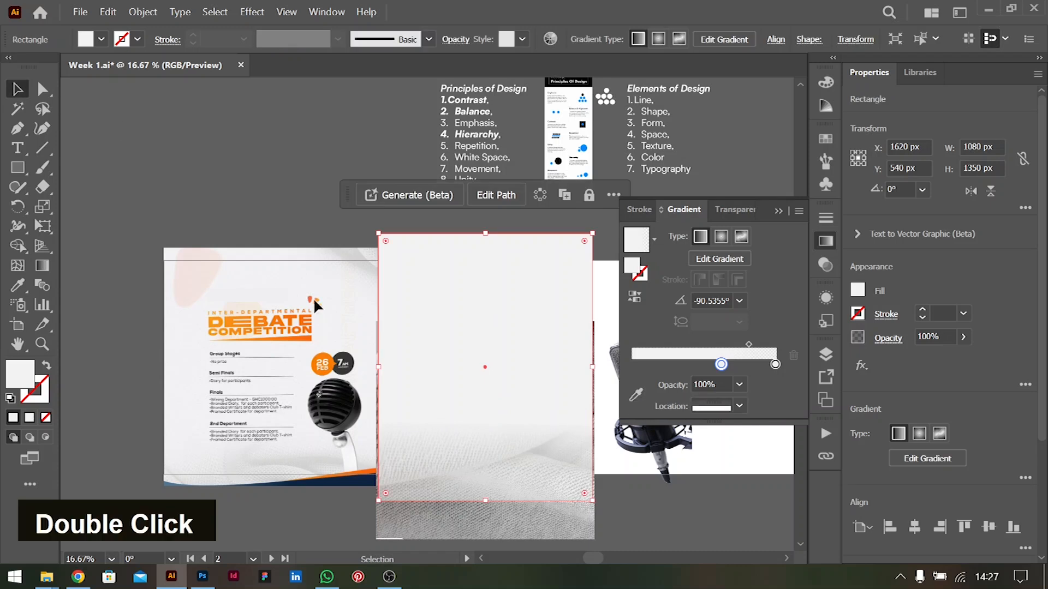
click(732, 493)
Turn on Trim View to hide the artwork that extends beyond the artboards
scroll(519, 363, up, 1)
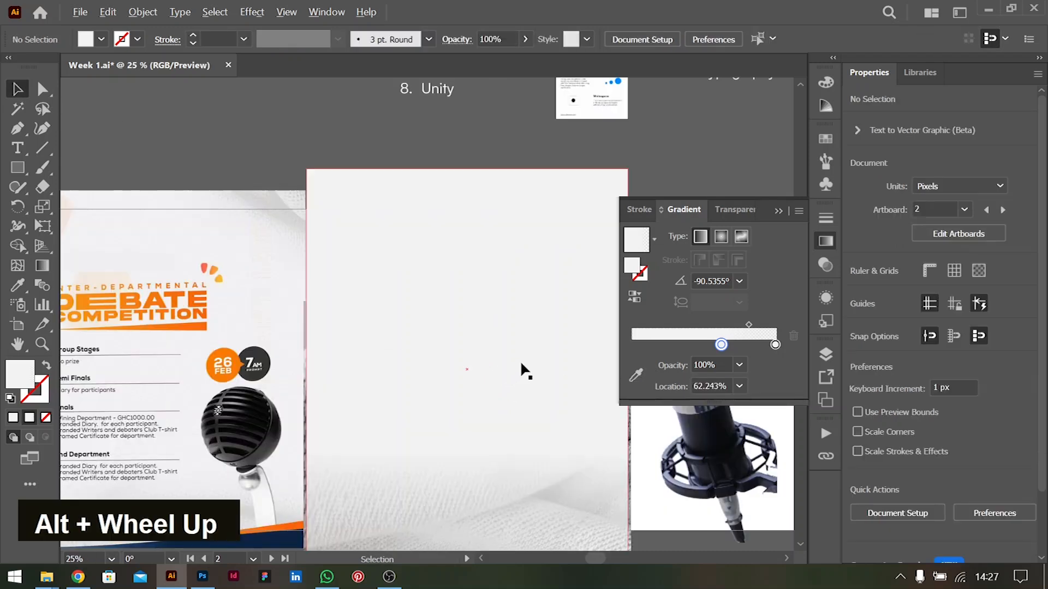
scroll(522, 364, down, 3)
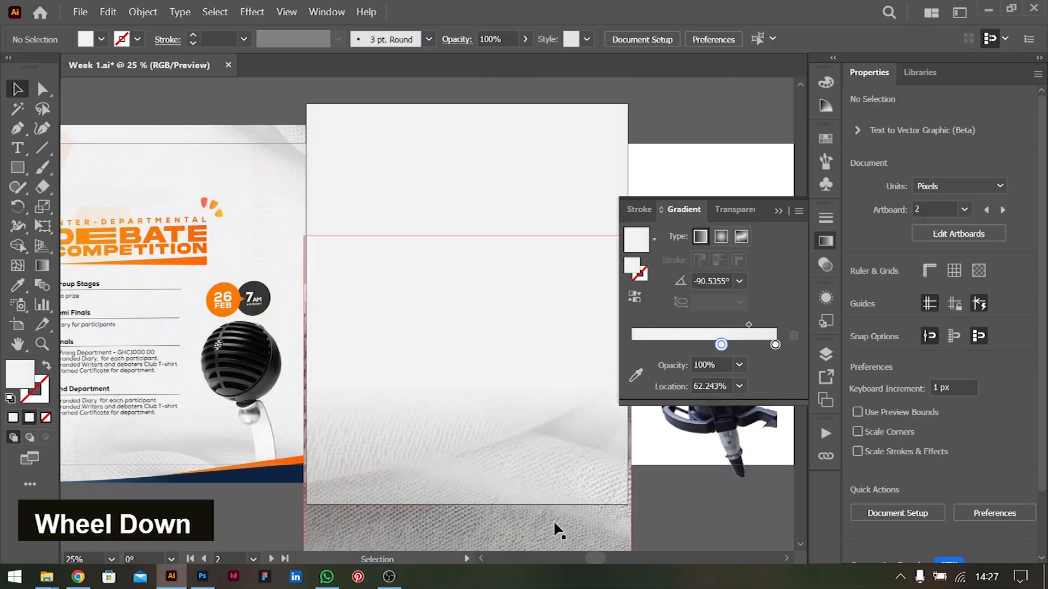
scroll(454, 210, down, 2)
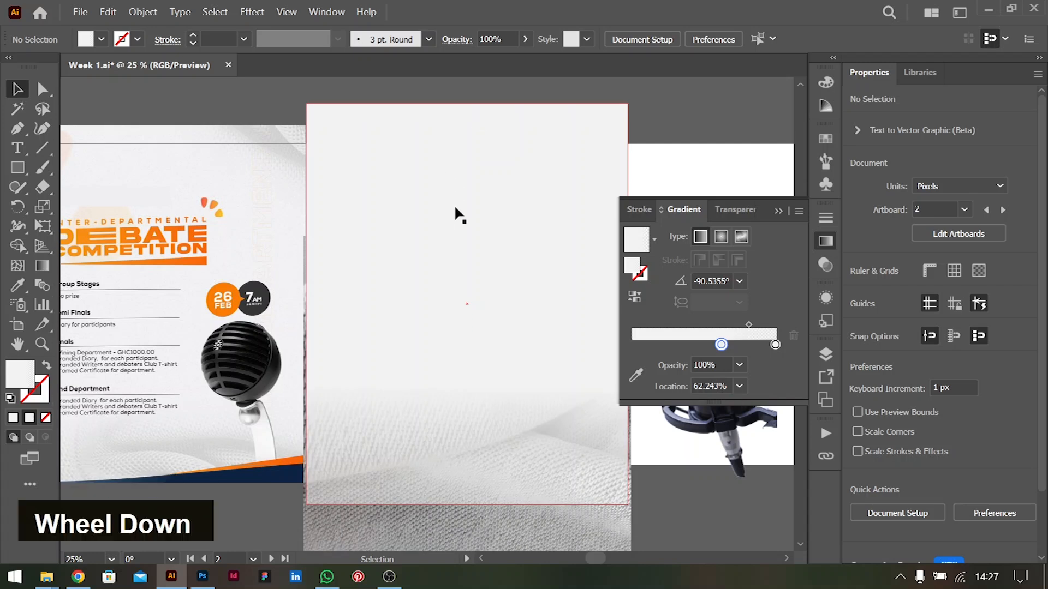
scroll(440, 206, up, 3)
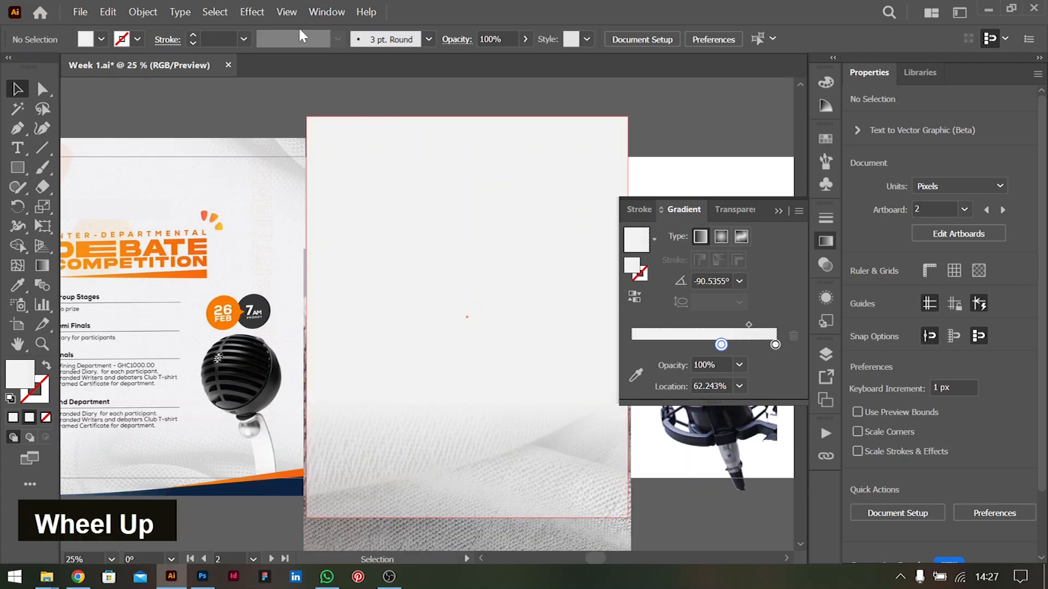
click(285, 13)
click(326, 116)
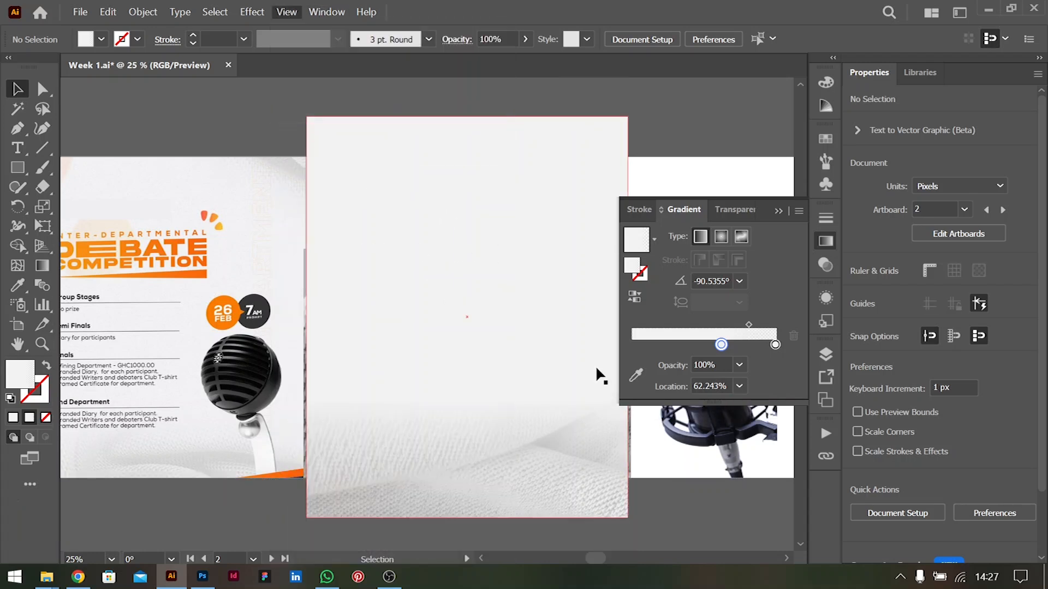
scroll(463, 411, down, 1)
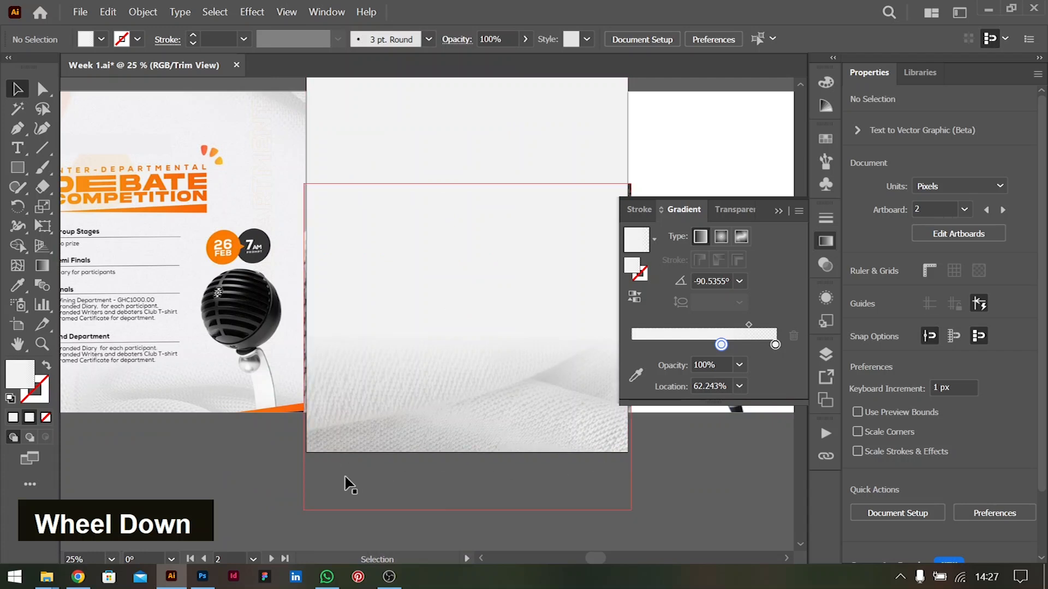
Extend the pale rectangle's gradient with the Gradient tool so its 50% opacity end stop sits just below the artboard's lower edge
click(534, 339)
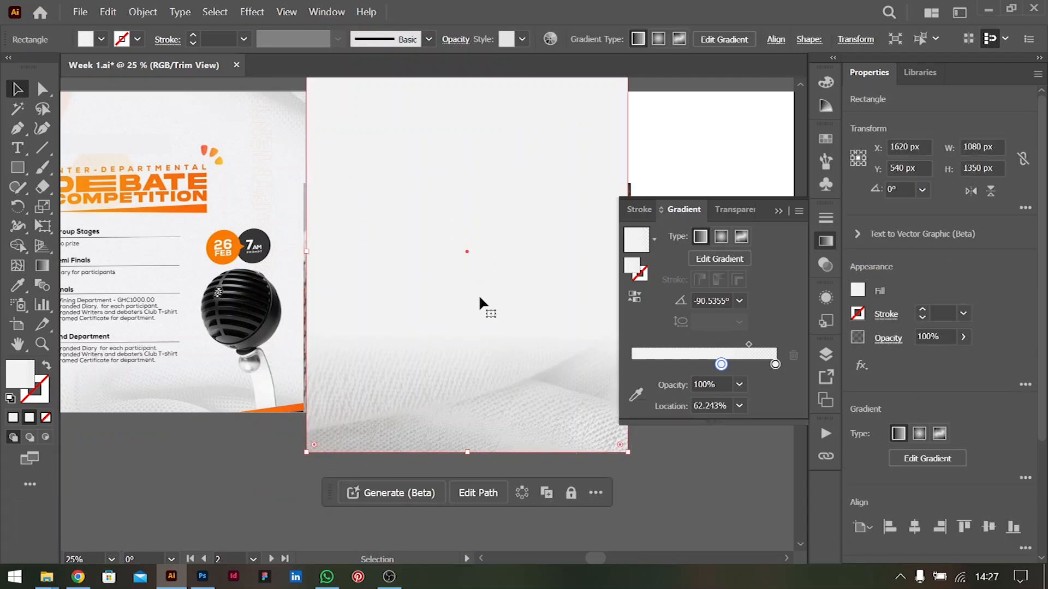
key(g)
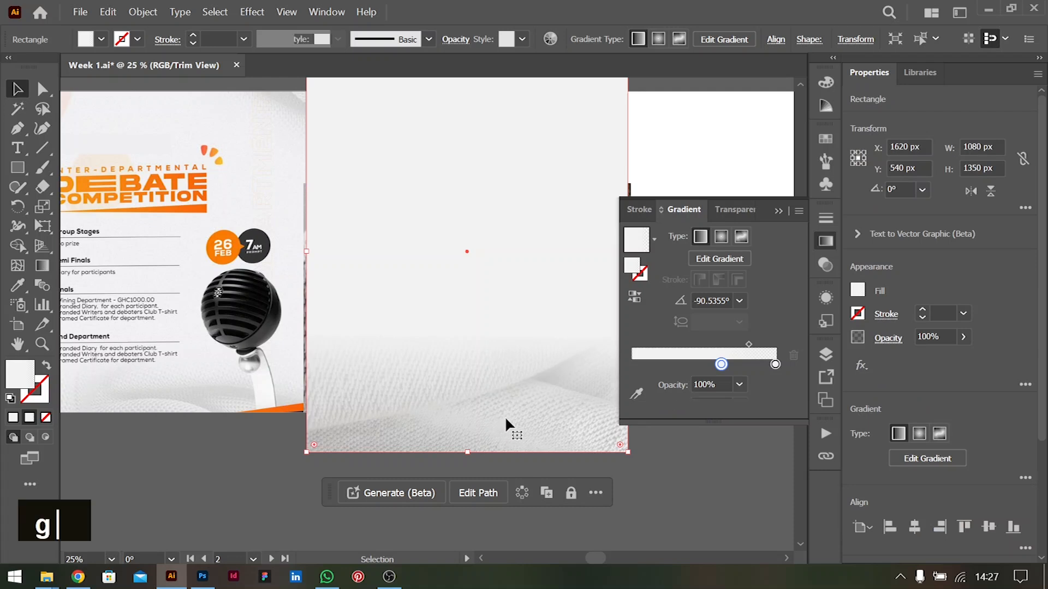
drag(468, 375, 467, 364)
click(465, 457)
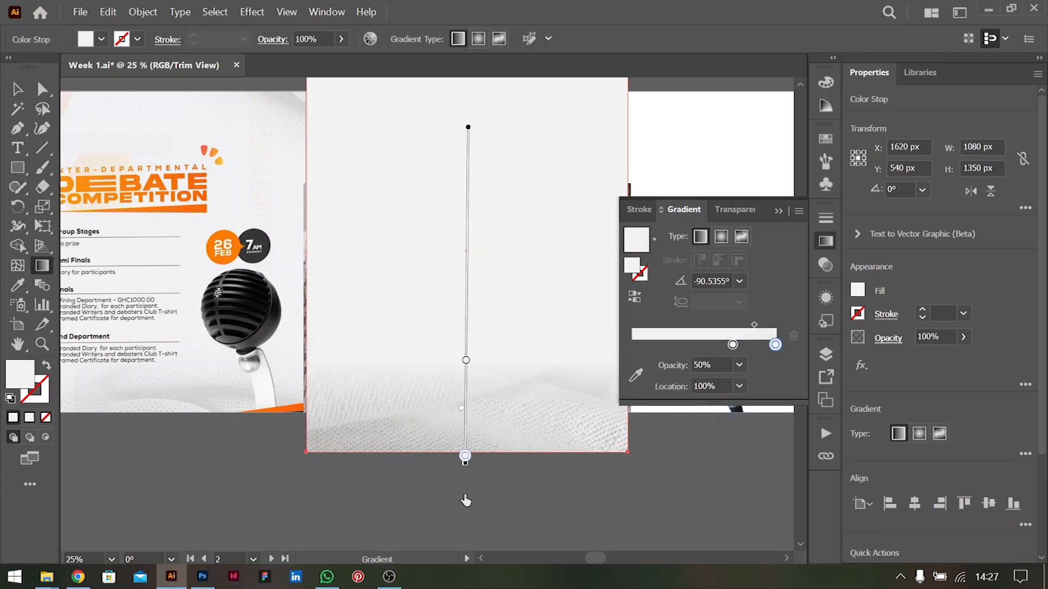
drag(465, 457, 465, 473)
Move the opaque gradient stop to a location of about 58% and lower the gradient midpoint to soften the fabric's fade
click(465, 370)
drag(467, 377, 469, 360)
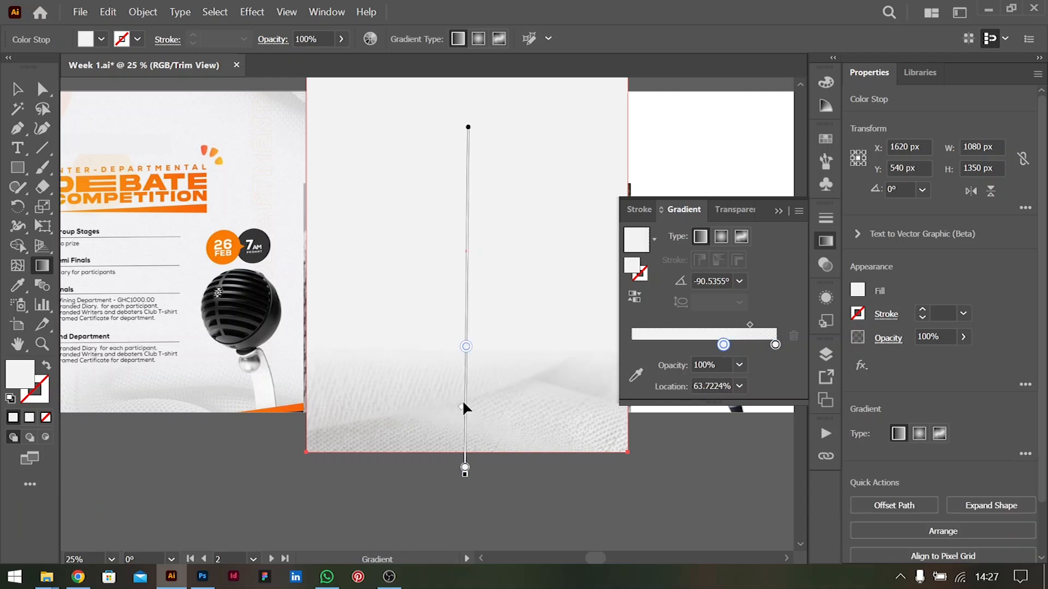
mouse_move(460, 399)
mouse_down()
mouse_move(475, 411)
mouse_move(476, 442)
mouse_up()
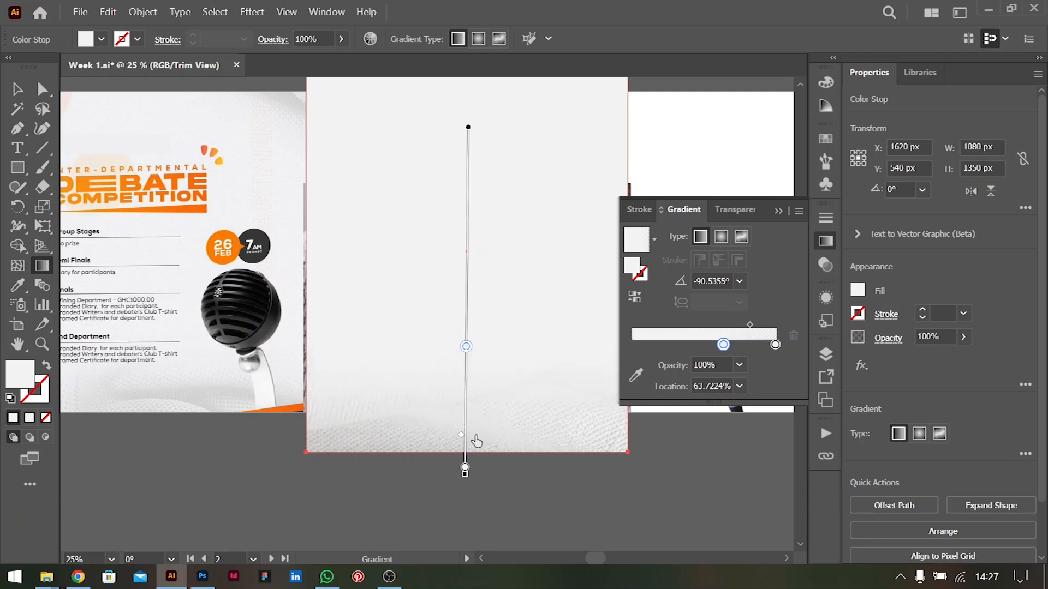
mouse_move(465, 349)
mouse_down()
mouse_move(466, 307)
mouse_move(467, 331)
mouse_up()
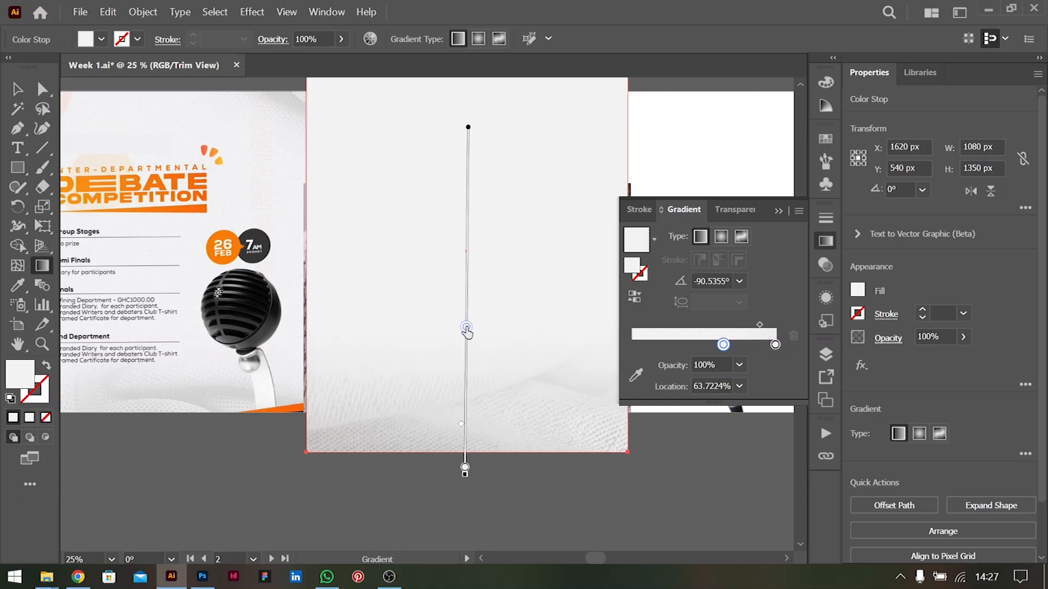
click(17, 89)
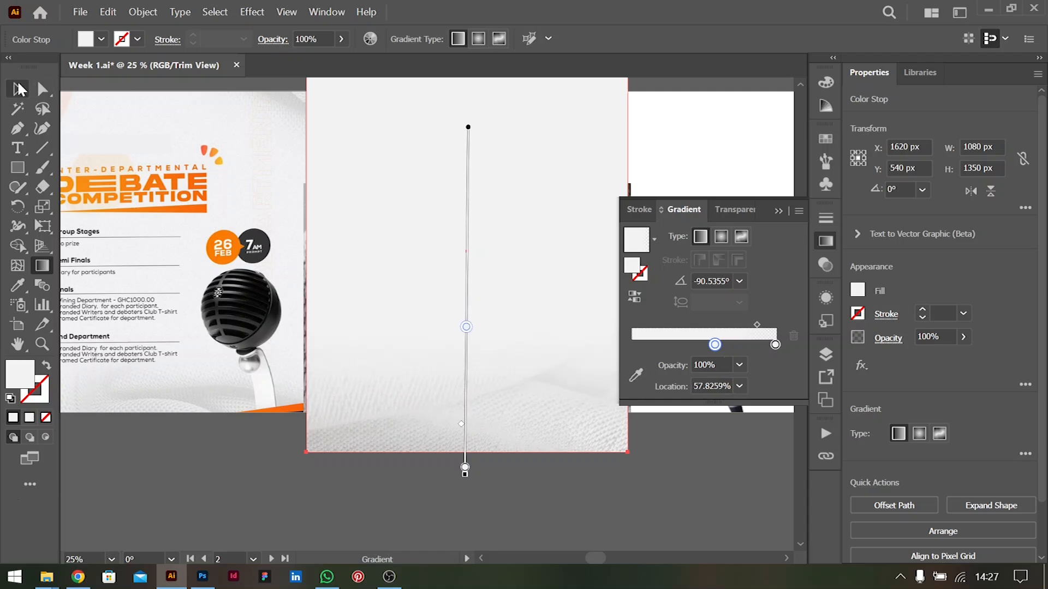
Turn off Trim View to show the artwork beyond the artboards, and deselect the rectangle
click(289, 12)
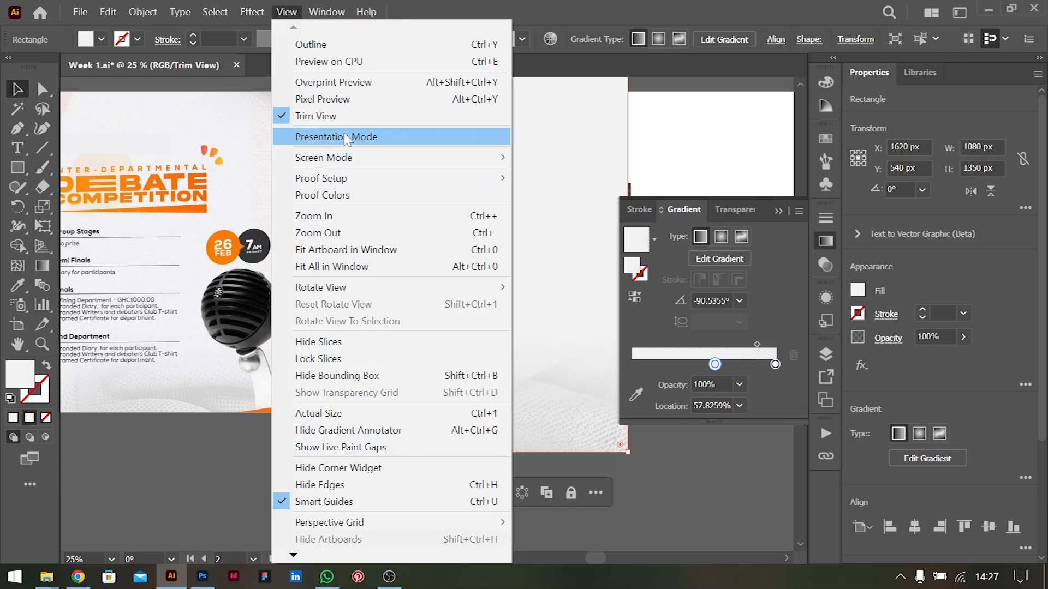
click(328, 115)
drag(493, 467, 496, 496)
alt+scroll(507, 411, down, 1)
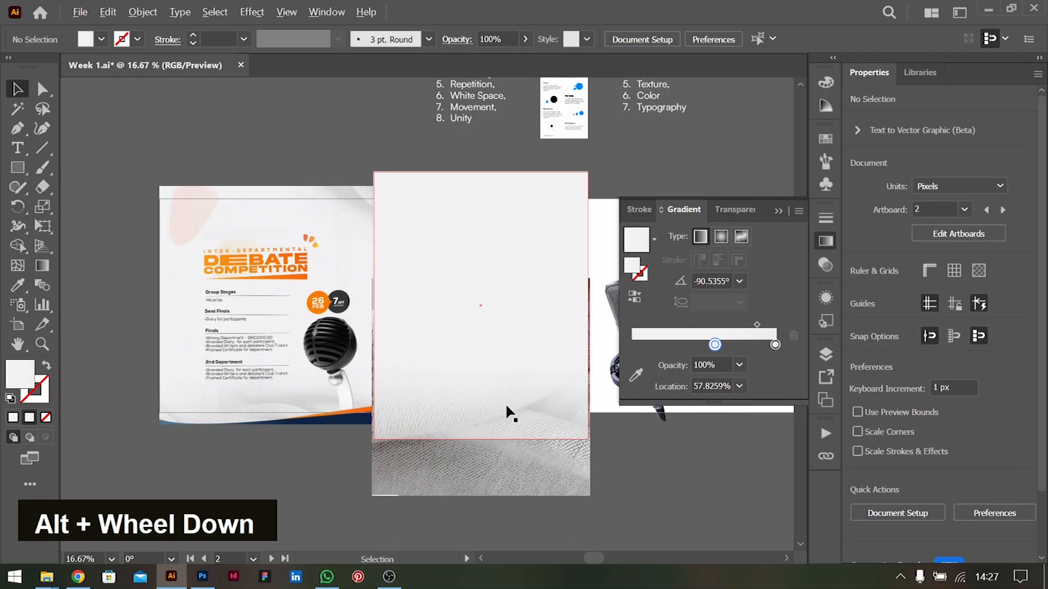
ctrl+scroll(505, 407, up, 2)
ctrl+scroll(533, 393, down, 3)
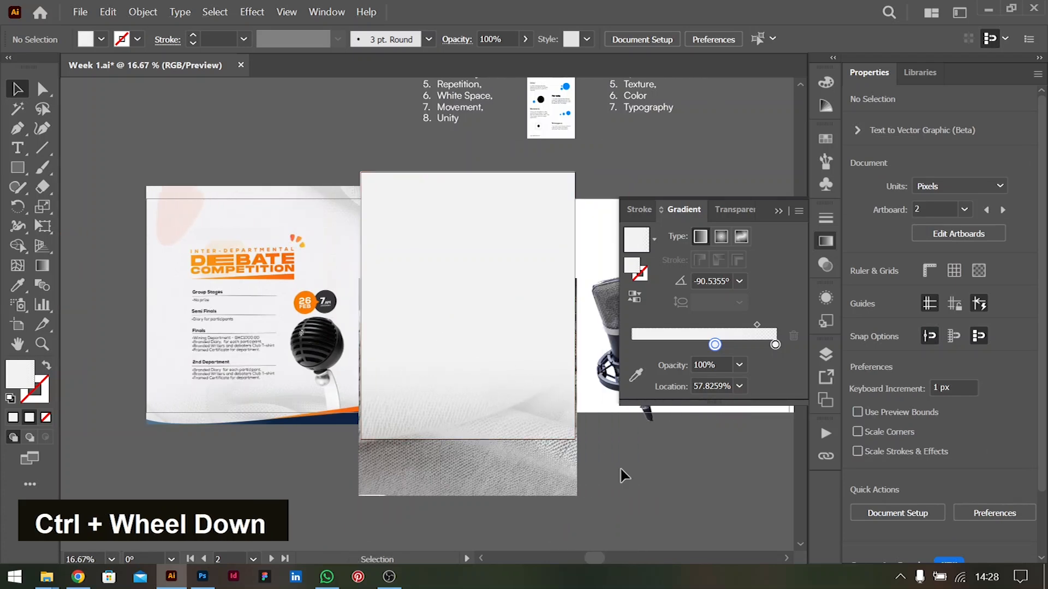
Paste a copy of the gradient rectangle in front and use it as a clipping mask for the fabric photo
click(529, 276)
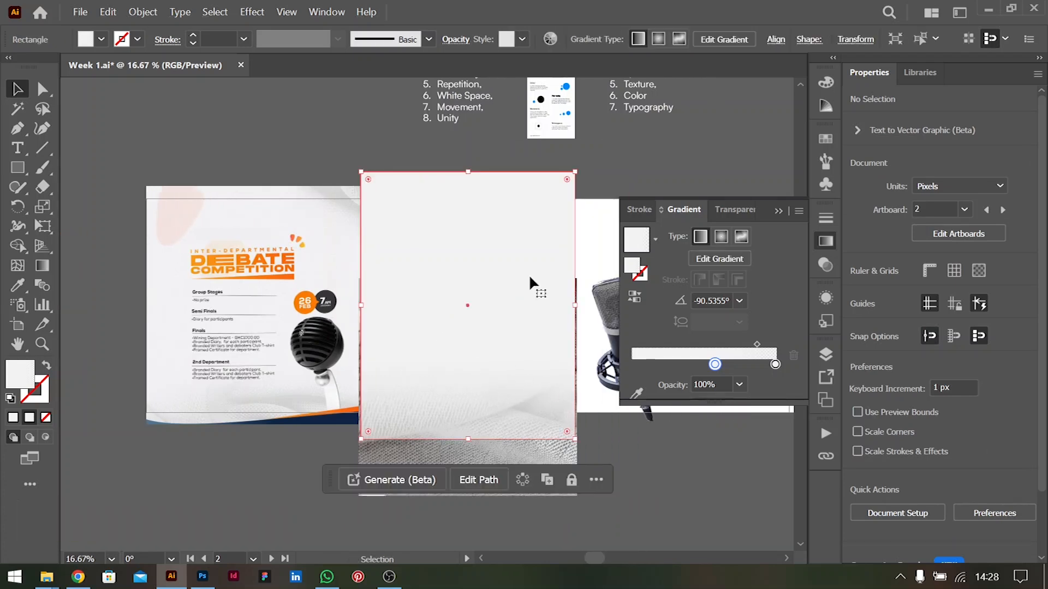
key(ctrl+c)
key(ctrl+f)
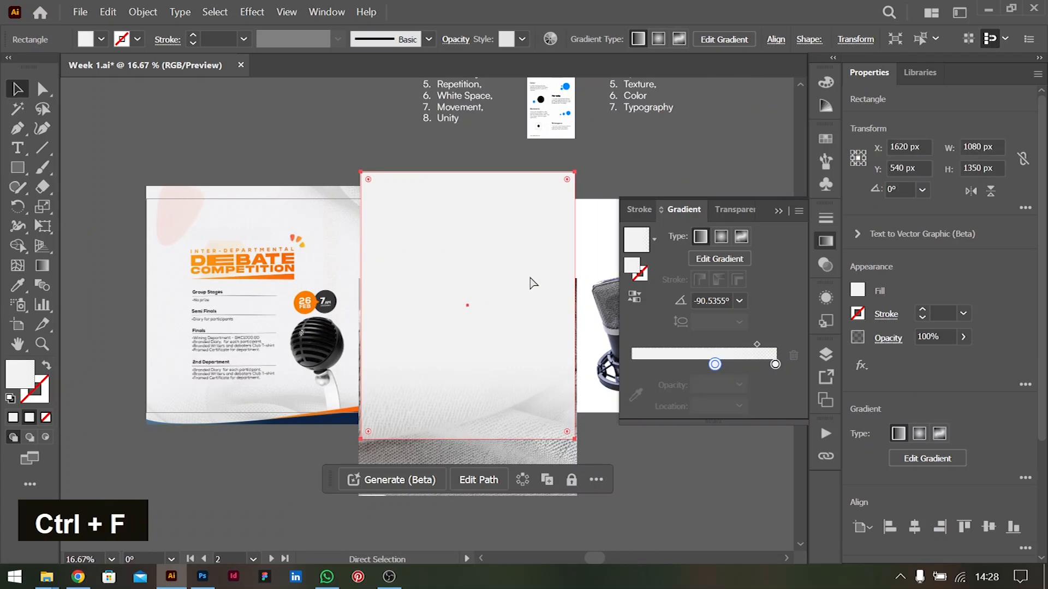
shift+click(554, 443)
right_click(519, 250)
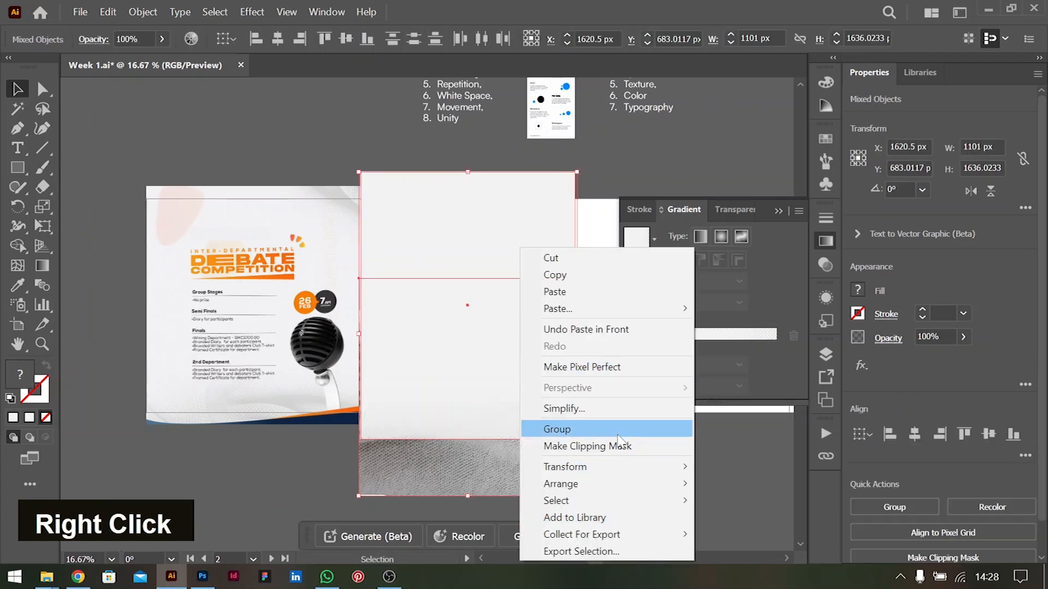
click(641, 446)
click(641, 447)
Send the clipped fabric group one level backward, behind the gradient rectangle, and deselect it
click(499, 306)
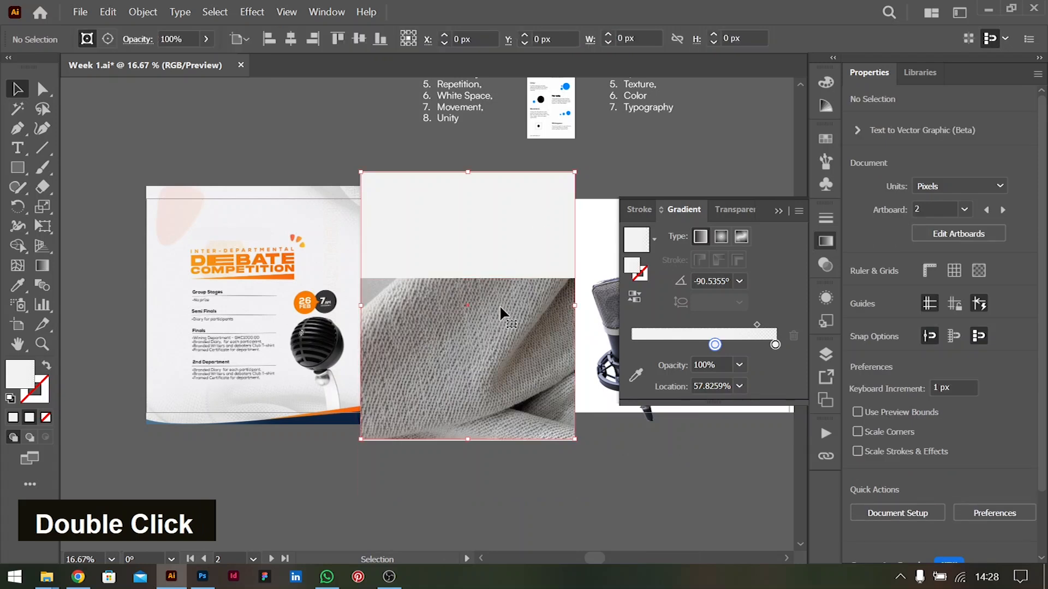
key(ctrl+bracketleft)
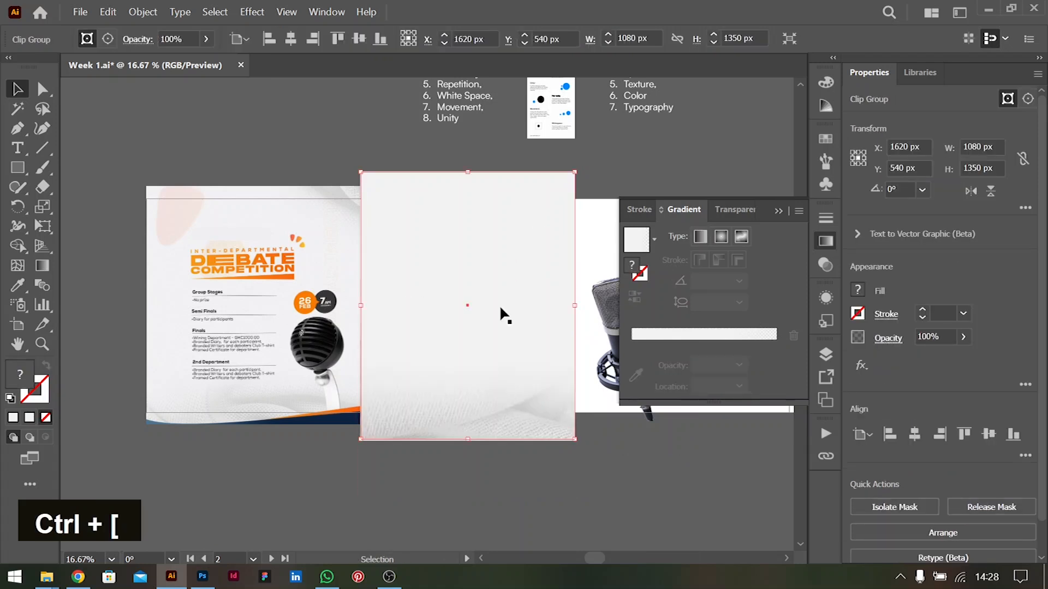
click(649, 484)
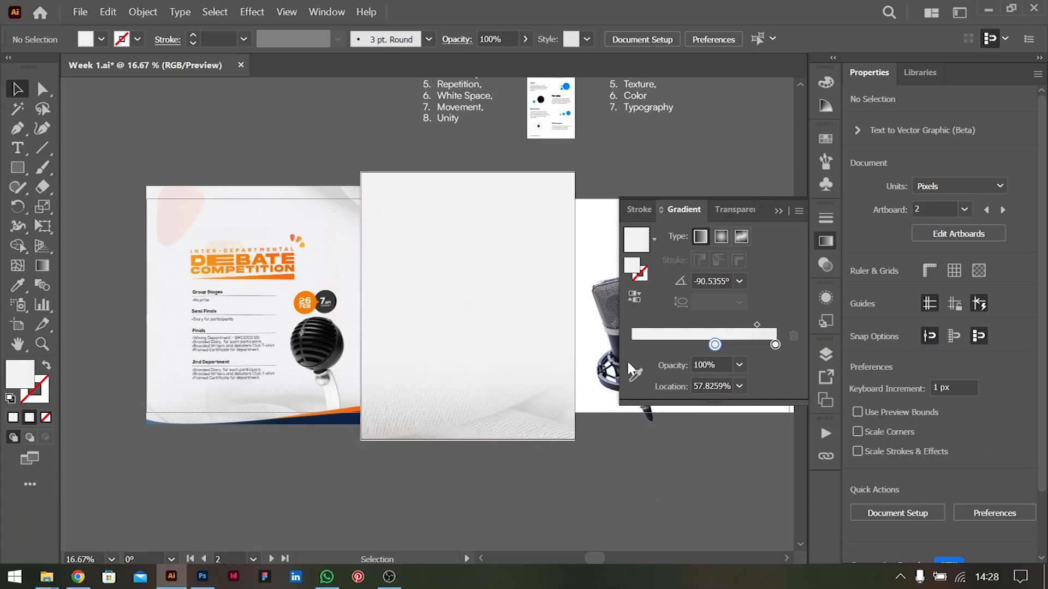
click(777, 211)
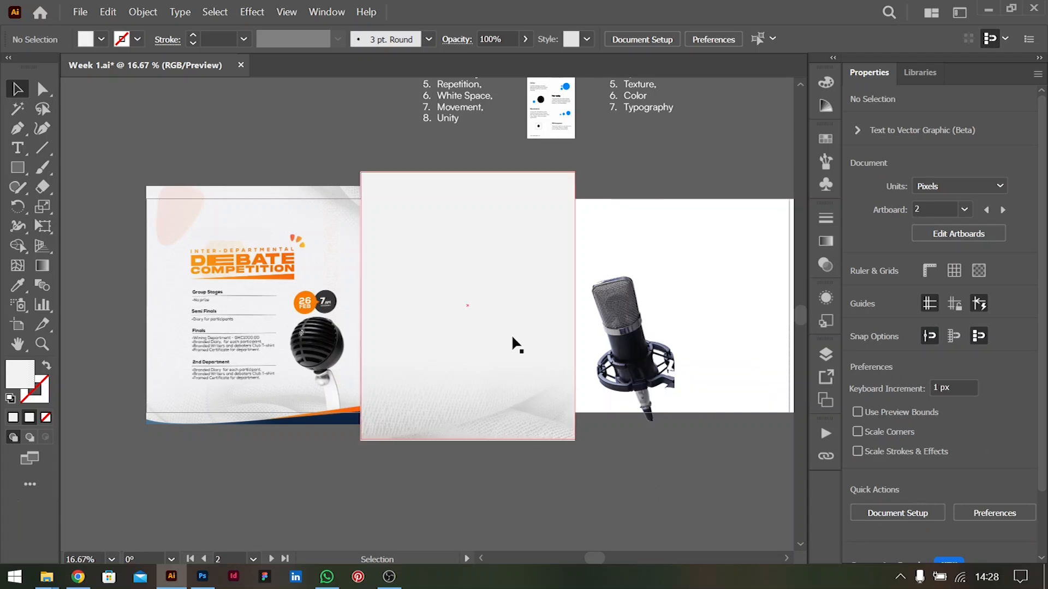
Bring the microphone image to the front and place it on the blank white artboard
click(601, 382)
key(ctrl+shift+bracketright)
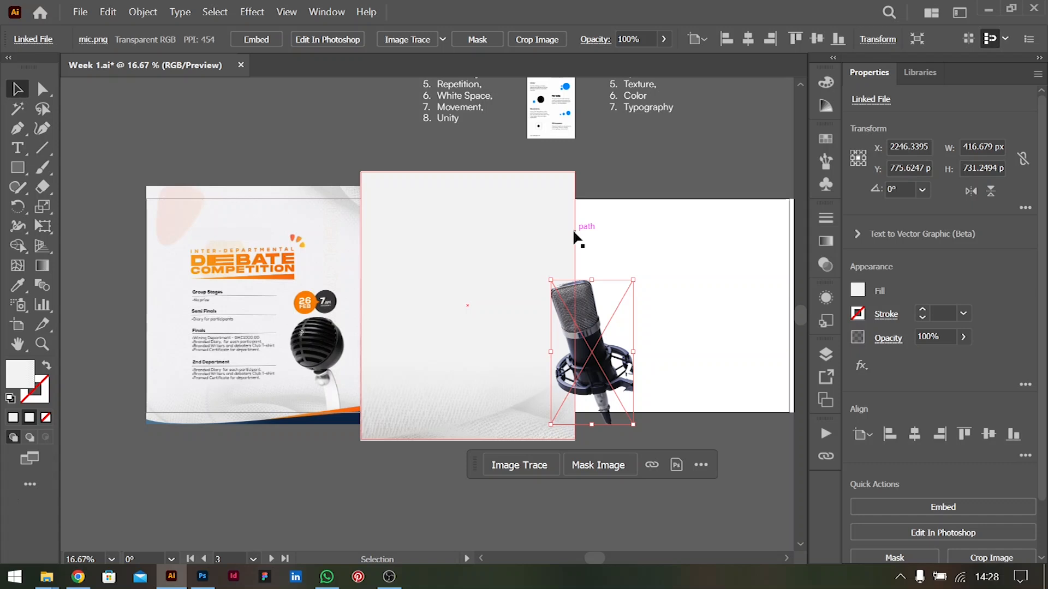
click(667, 238)
drag(600, 286, 680, 275)
click(103, 234)
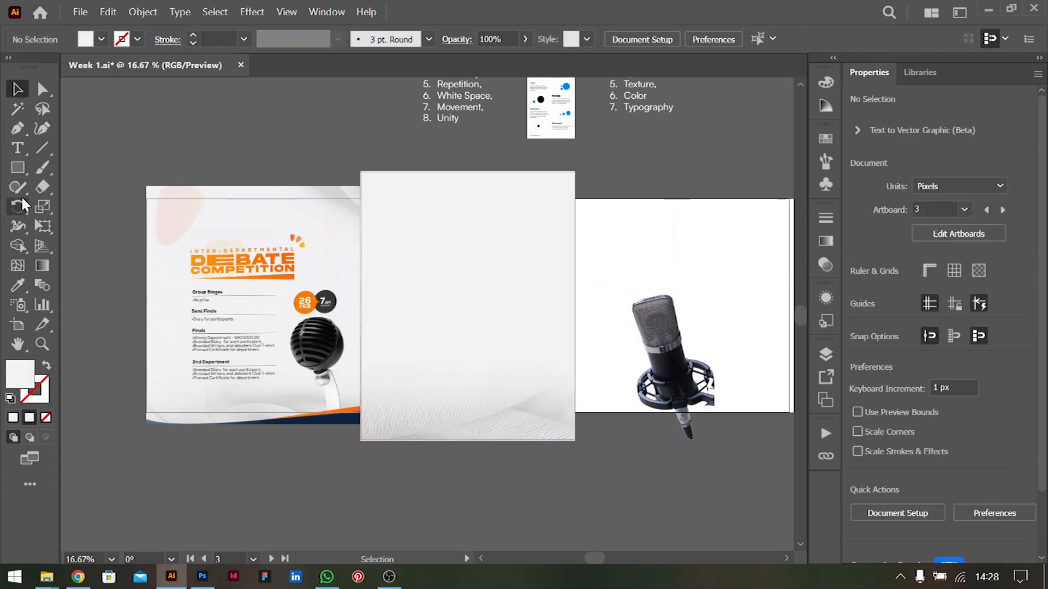
Draw a closed rounded blob about 393 × 453 px with an inward notch on its left side, using the Curvature tool
click(42, 132)
click(403, 231)
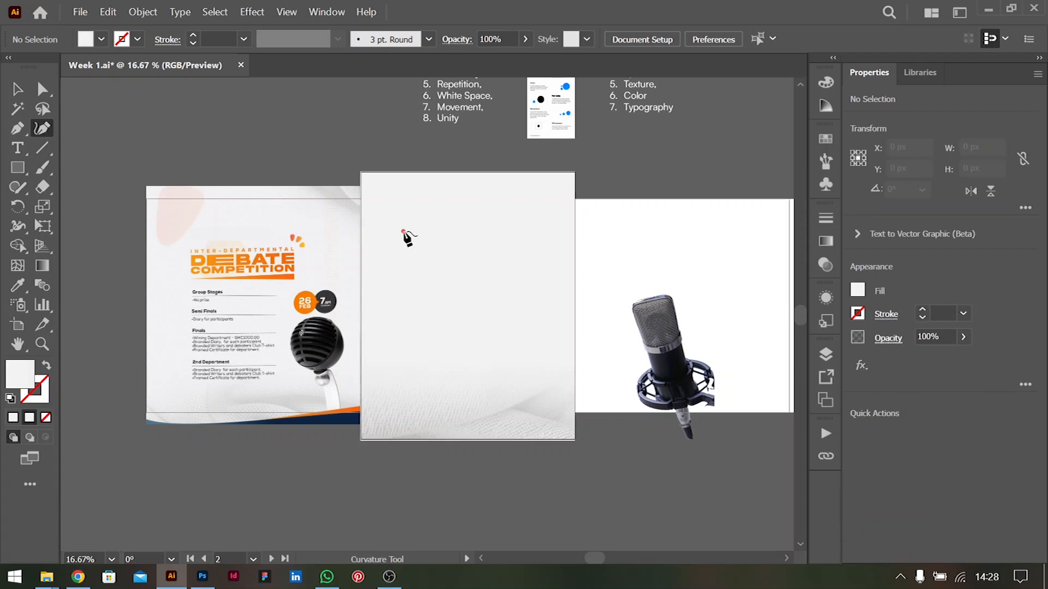
double_click(448, 202)
double_click(480, 241)
double_click(439, 291)
click(409, 268)
click(430, 249)
click(404, 232)
key(v)
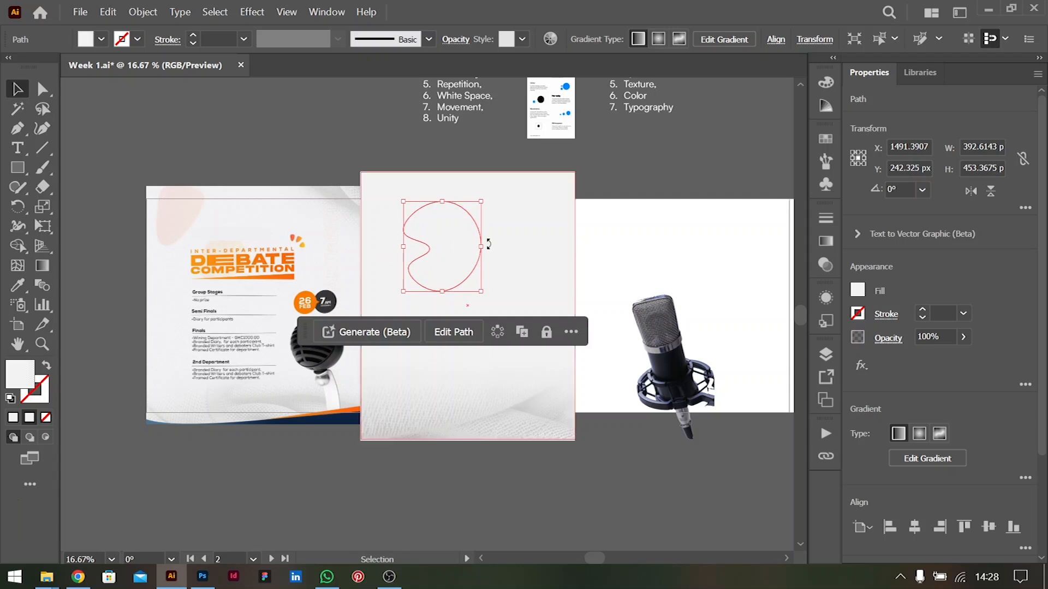
Add a Zig Zag distort effect with smooth points to the blob
scroll(469, 242, up, 1)
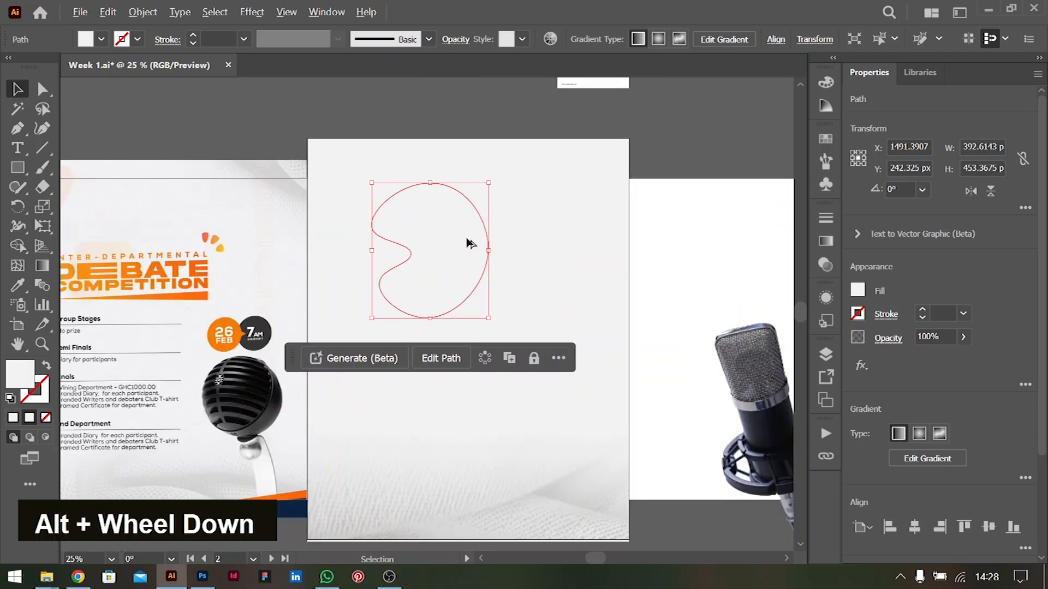
click(861, 366)
mouse_move(949, 272)
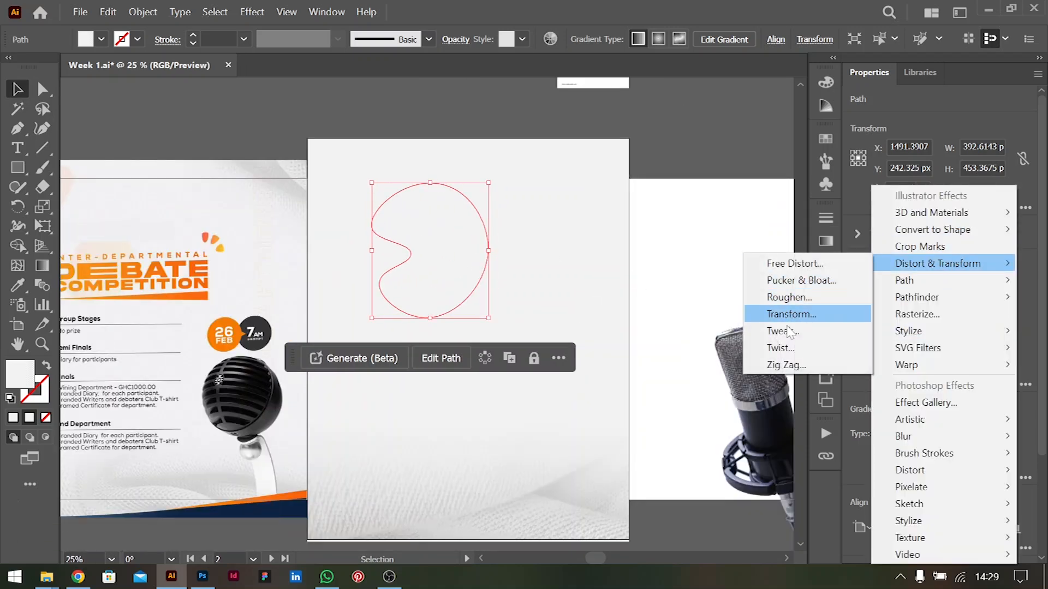
click(784, 365)
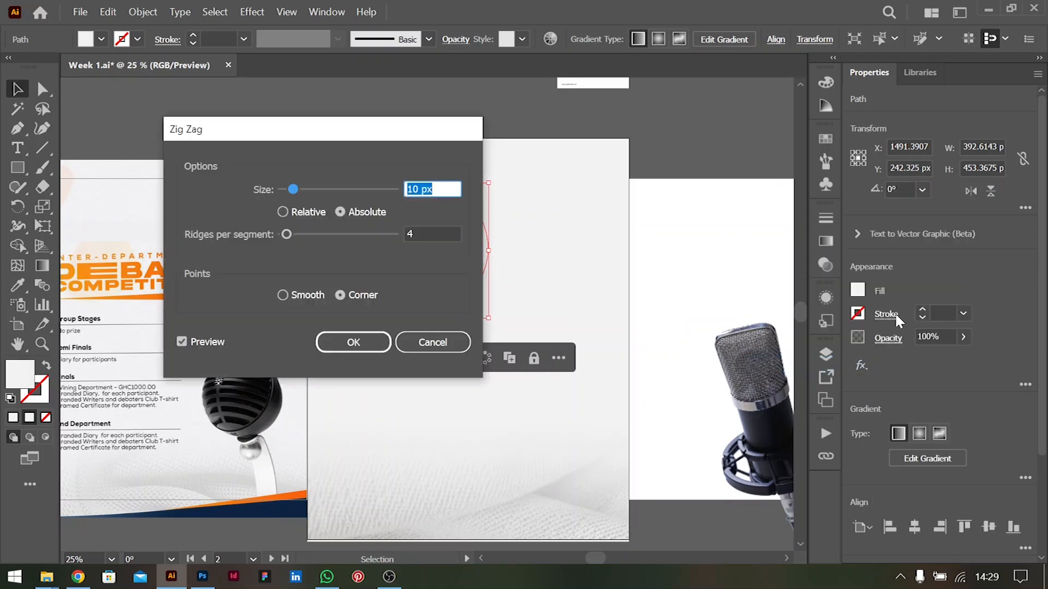
drag(365, 136, 751, 81)
click(696, 239)
Set the Zig Zag size to 13 px with 6 ridges per segment and apply the effect
click(835, 133)
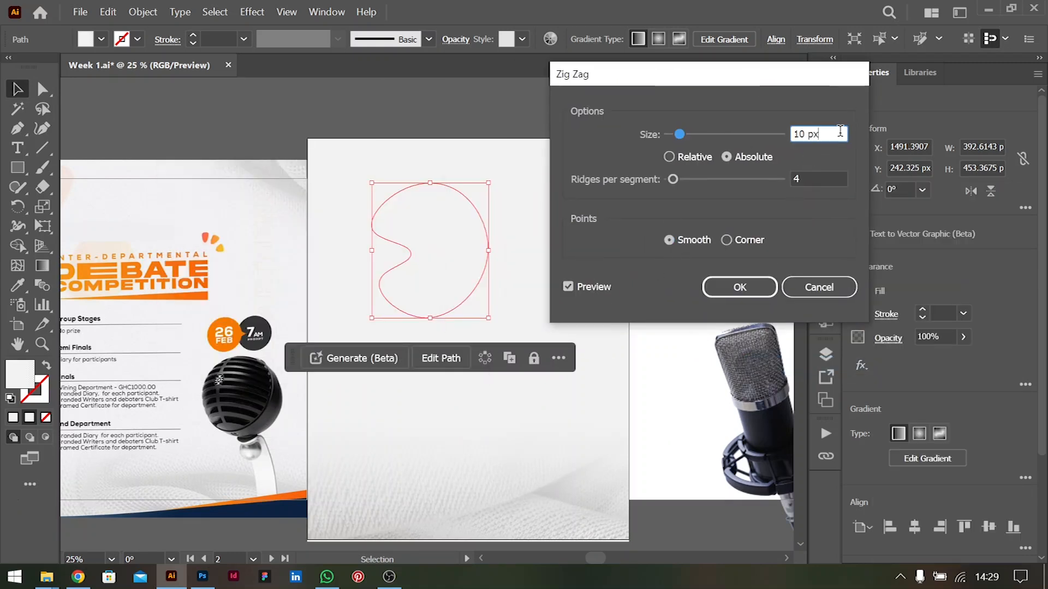
key(Up)
key(Up)
key(Up)
click(822, 180)
key(Up)
key(Up)
key(Up)
drag(760, 79, 662, 95)
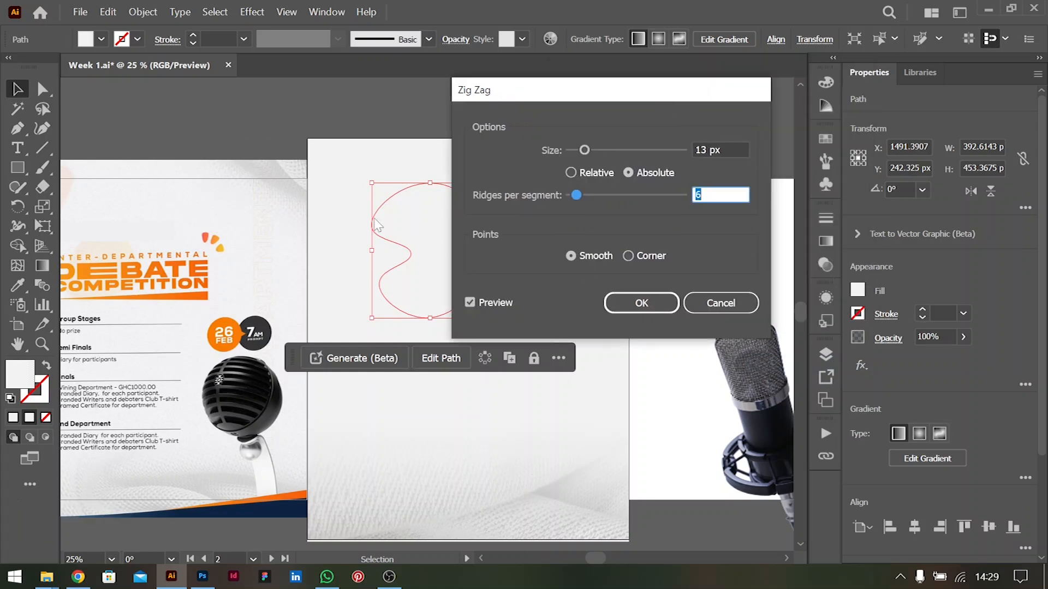
click(641, 303)
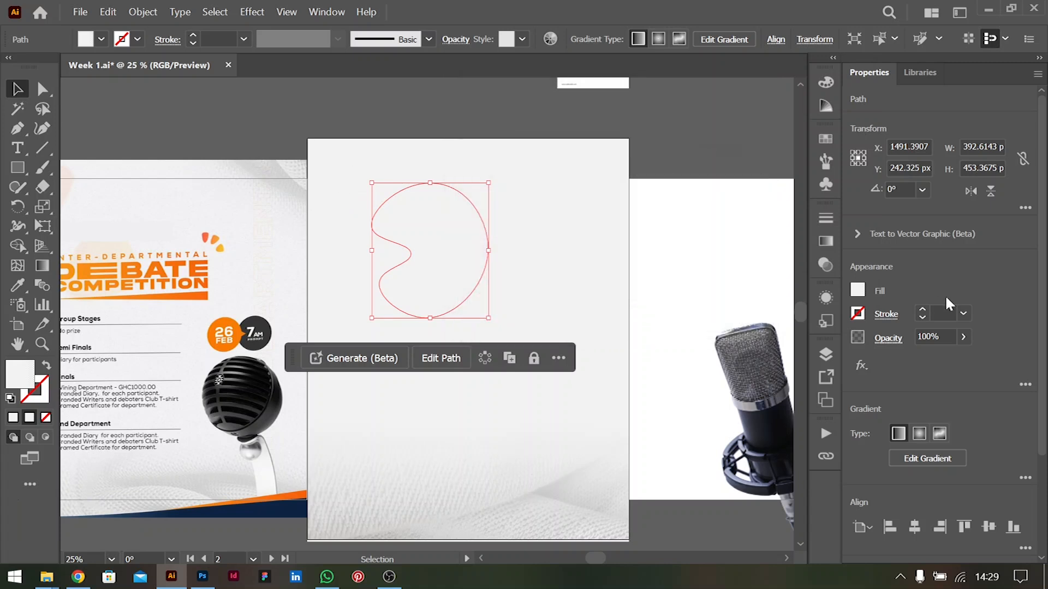
Fill the blob with the orange swatch
click(858, 292)
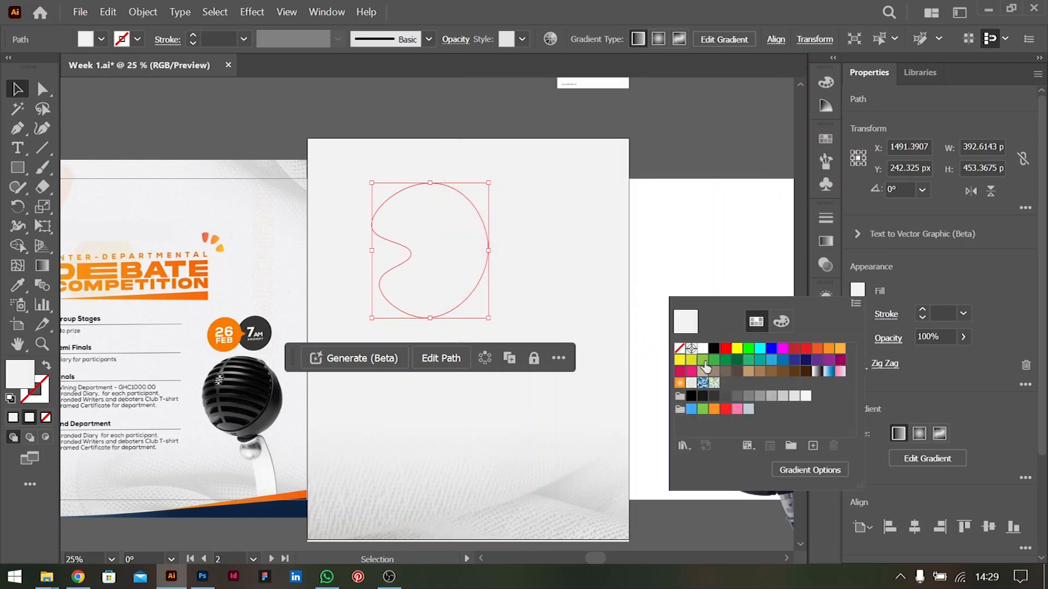
click(704, 361)
click(830, 351)
click(955, 277)
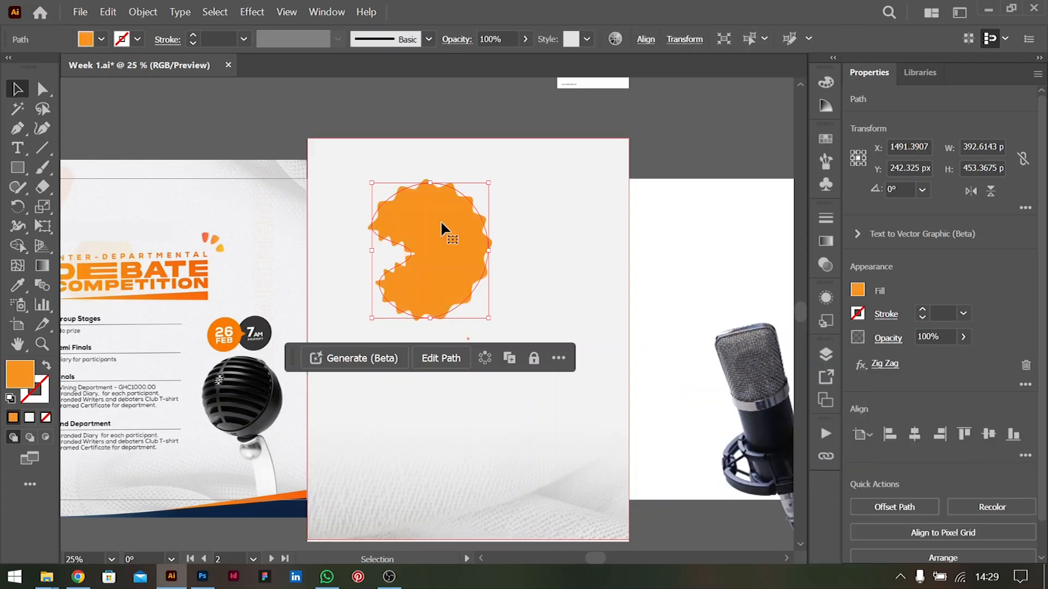
Reopen the blob's Zig Zag effect settings and set the size to 8 px
click(883, 365)
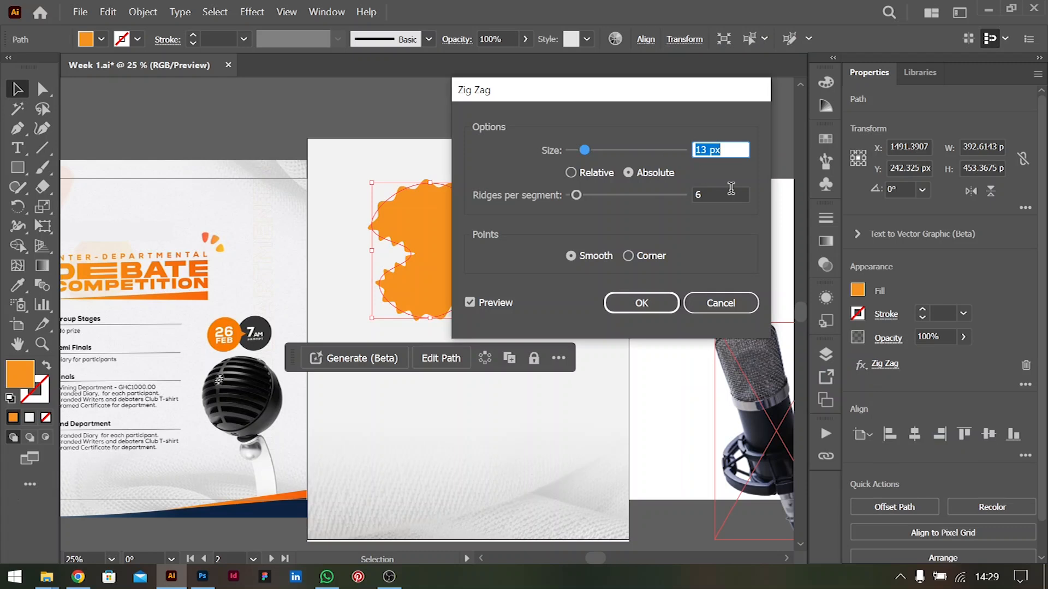
key(Down)
key(Down)
key(Up)
key(Up)
key(Up)
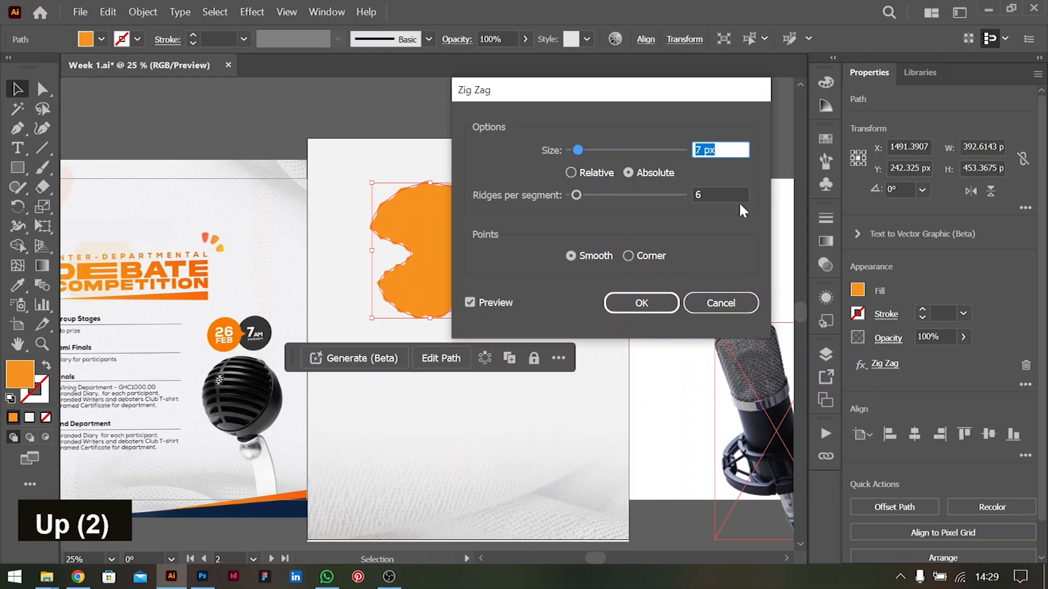
Set the Zig Zag effect's ridges per segment to 1
click(735, 192)
key(Down)
key(Down)
key(Down)
key(Down)
key(Down)
key(Down)
key(Up)
key(Up)
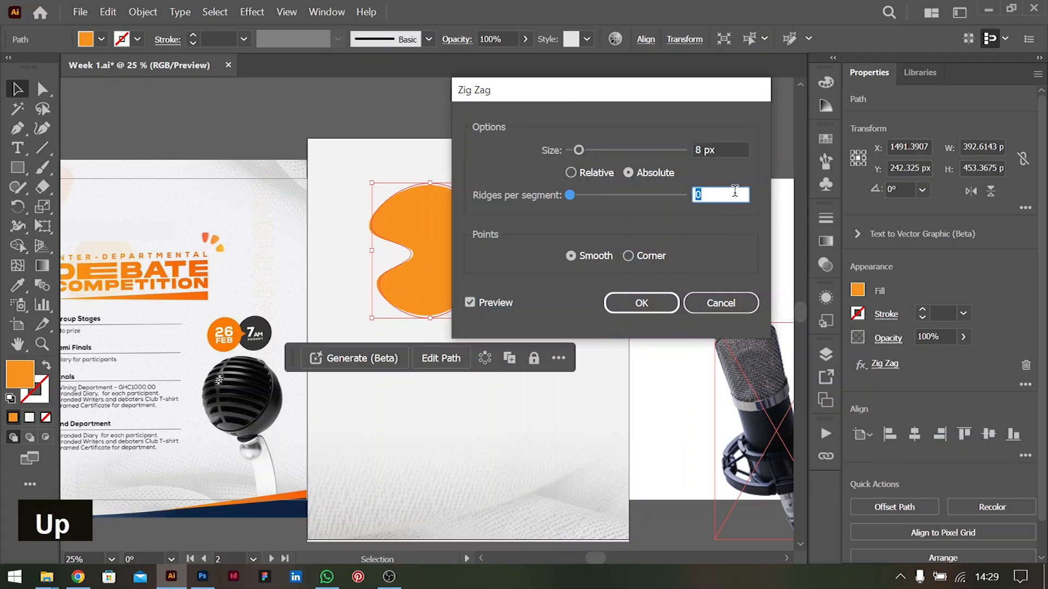
key(Down)
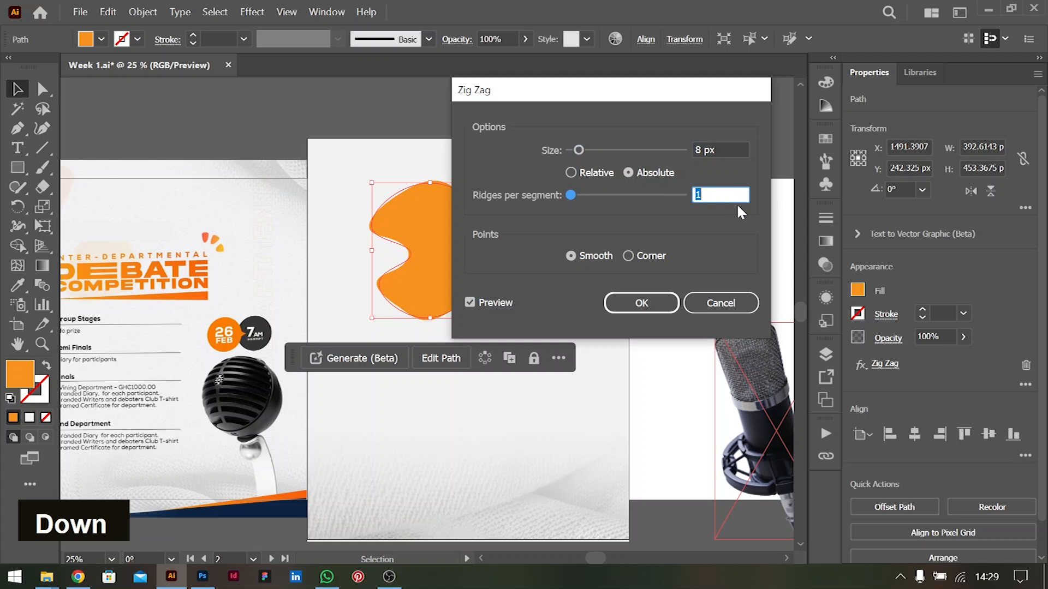
Set the Zig Zag effect's size to 16 px, keeping the dialog clear of the blob
drag(654, 93, 790, 94)
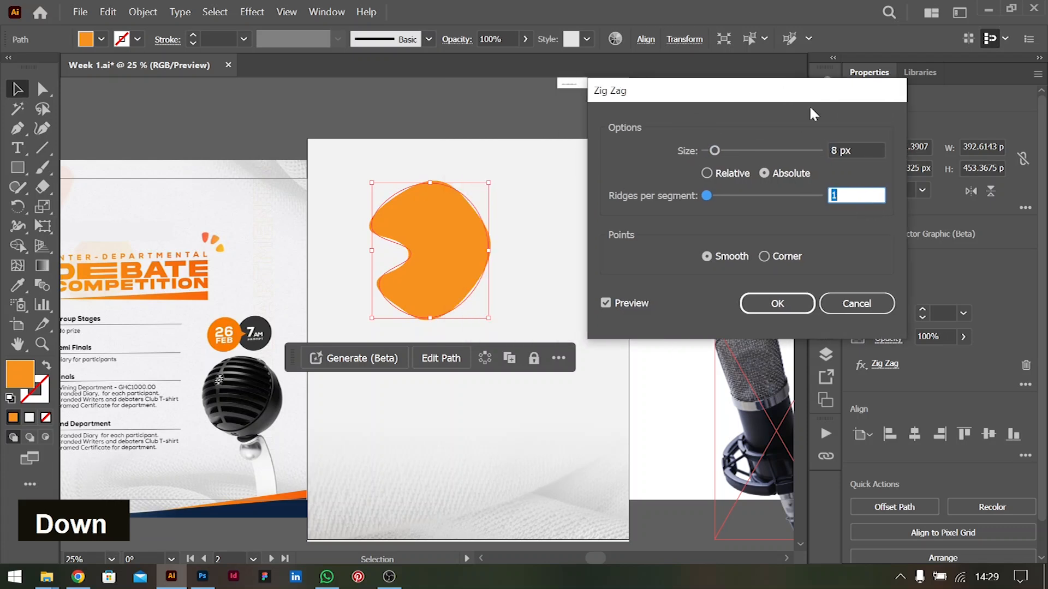
click(867, 151)
key(Up)
key(Down)
key(Up)
key(Up)
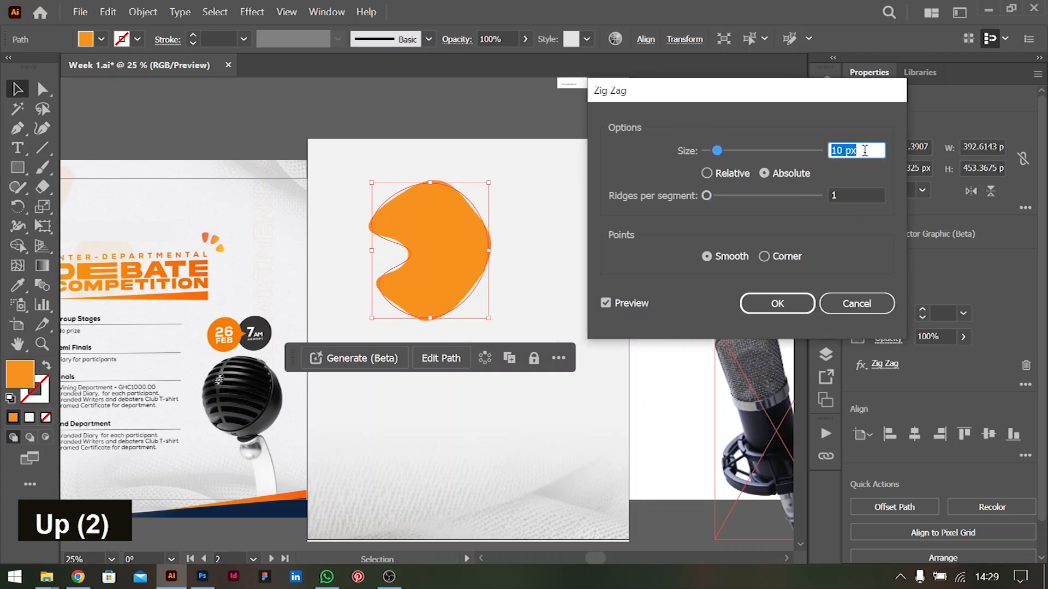
key(Up)
key(Up)
key(Up)
key(Up)
key(Up)
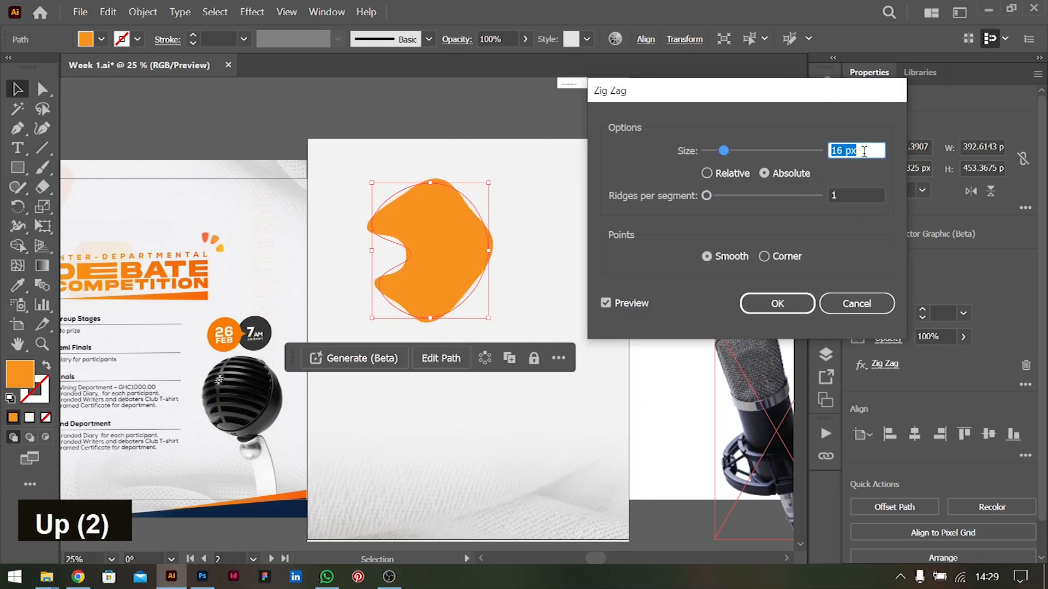
Try 2 ridges per segment, return the value to 1, and apply the Zig Zag effect to the blob
click(875, 196)
key(Down)
key(Up)
key(Up)
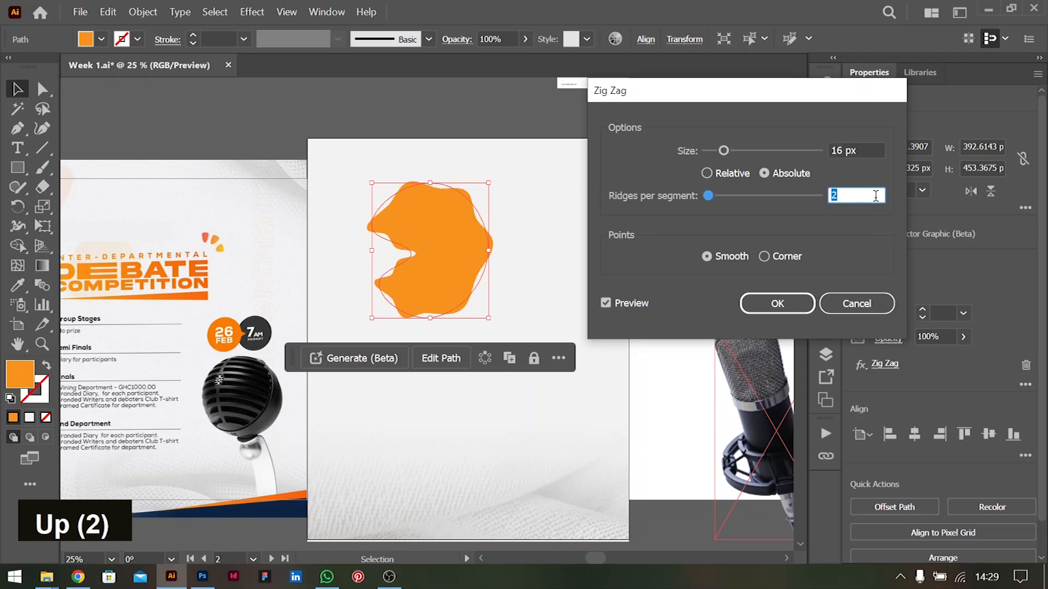
key(Down)
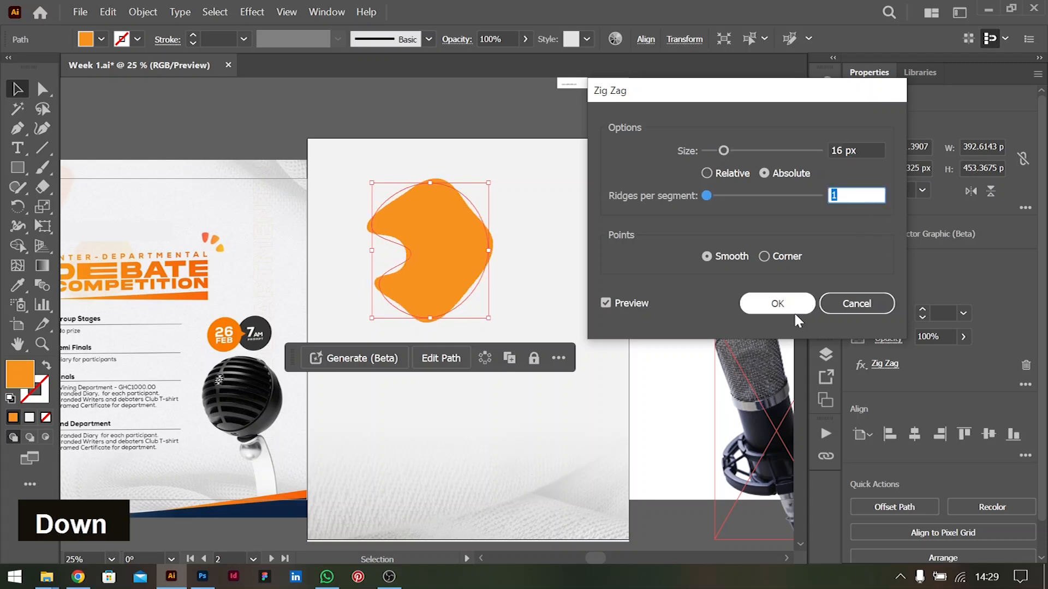
click(777, 306)
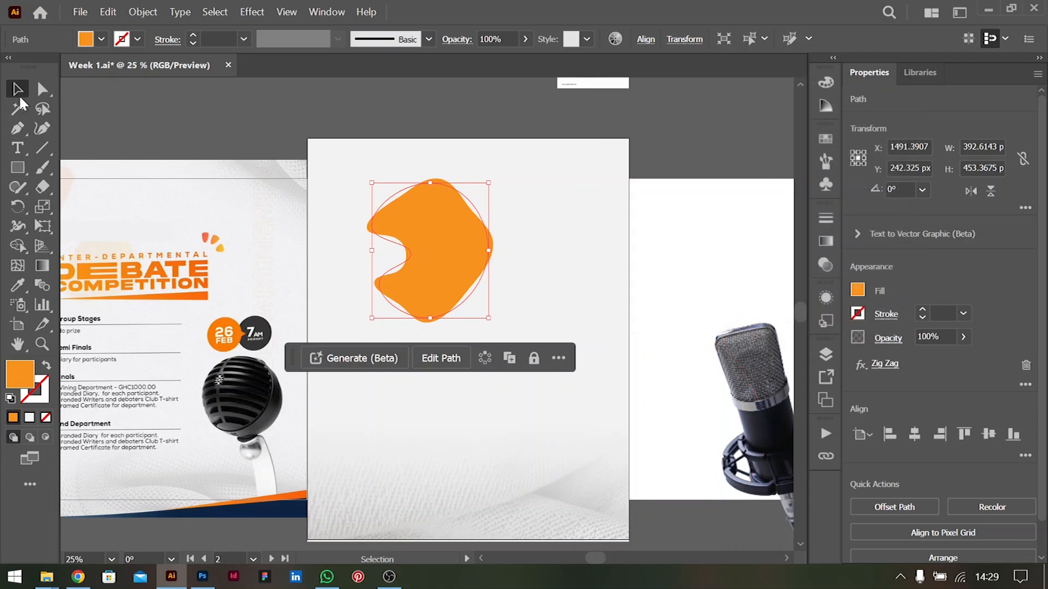
Expand the orange blob's appearance and shift it slightly right on the artboard
click(739, 262)
click(443, 234)
drag(458, 238, 484, 238)
click(143, 12)
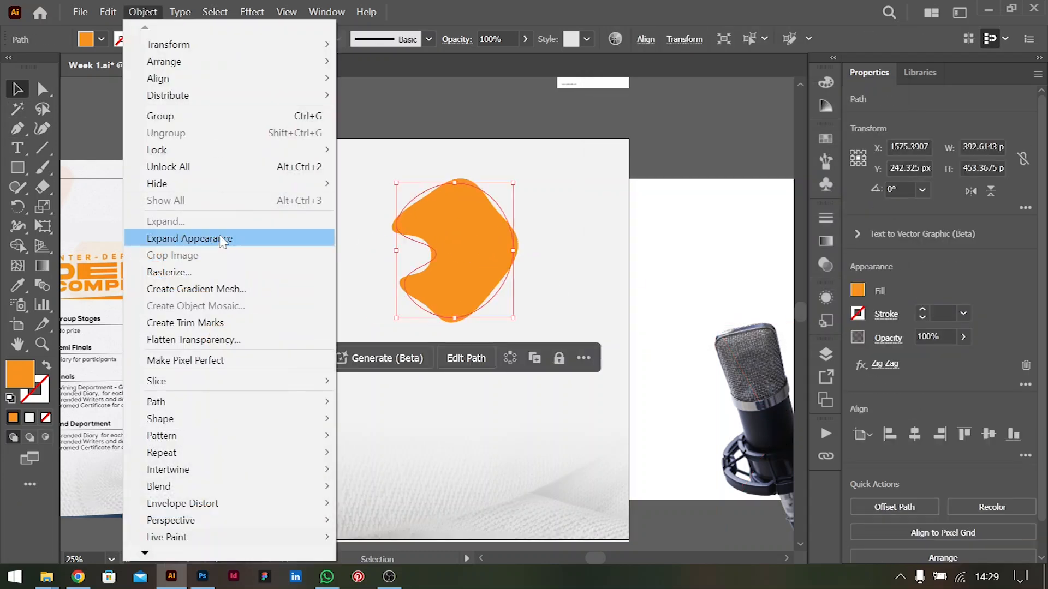
click(185, 239)
mouse_move(464, 239)
mouse_down()
mouse_move(506, 234)
mouse_move(473, 246)
mouse_up()
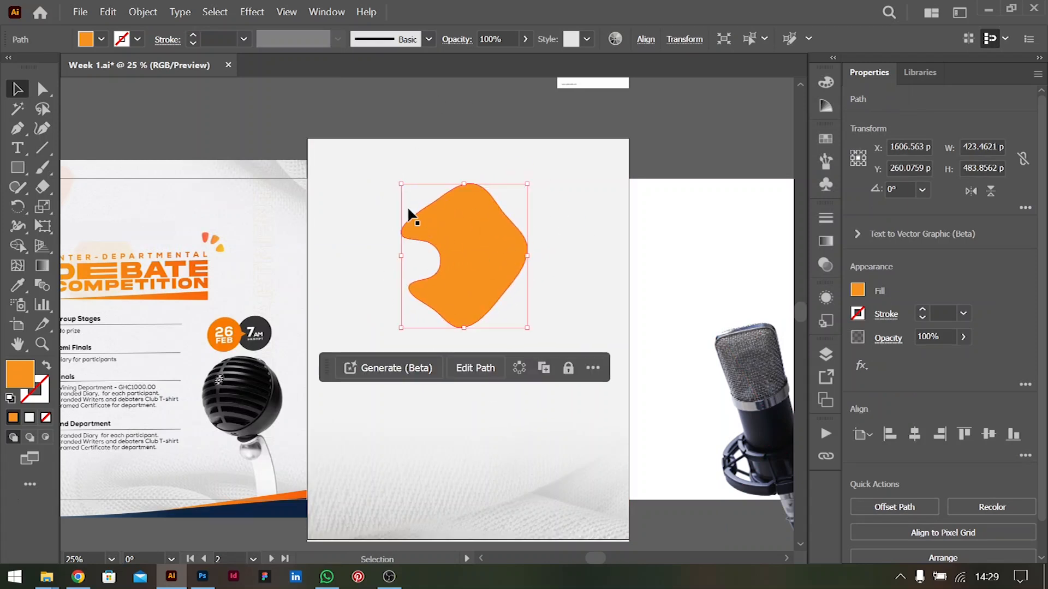
Try adding gradient mesh points to the blob, at its top anchor and near its centre
click(710, 278)
double_click(438, 237)
alt+scroll(456, 235, up, 1)
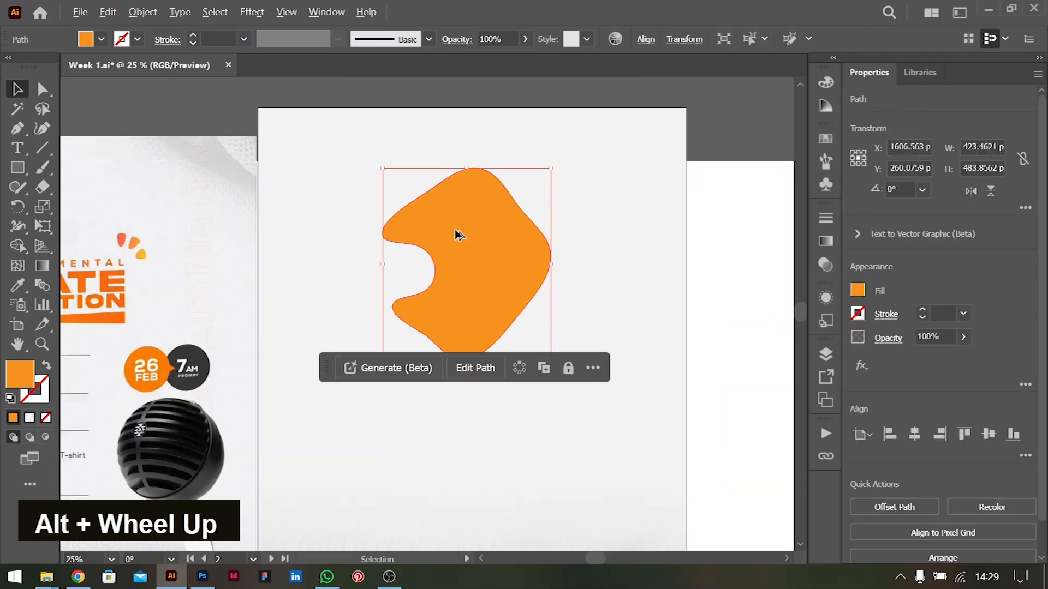
click(18, 266)
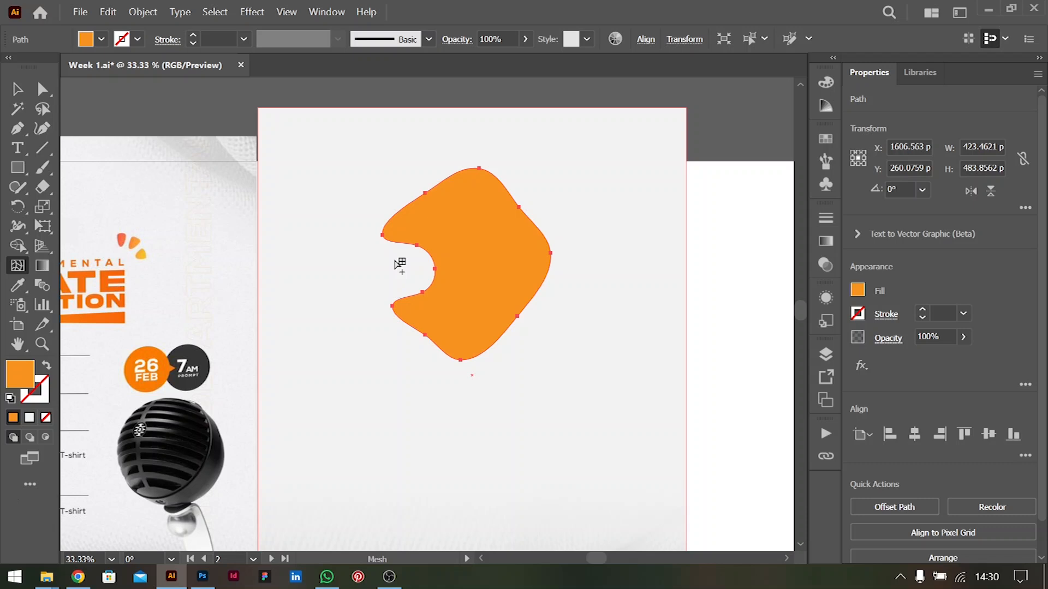
click(480, 169)
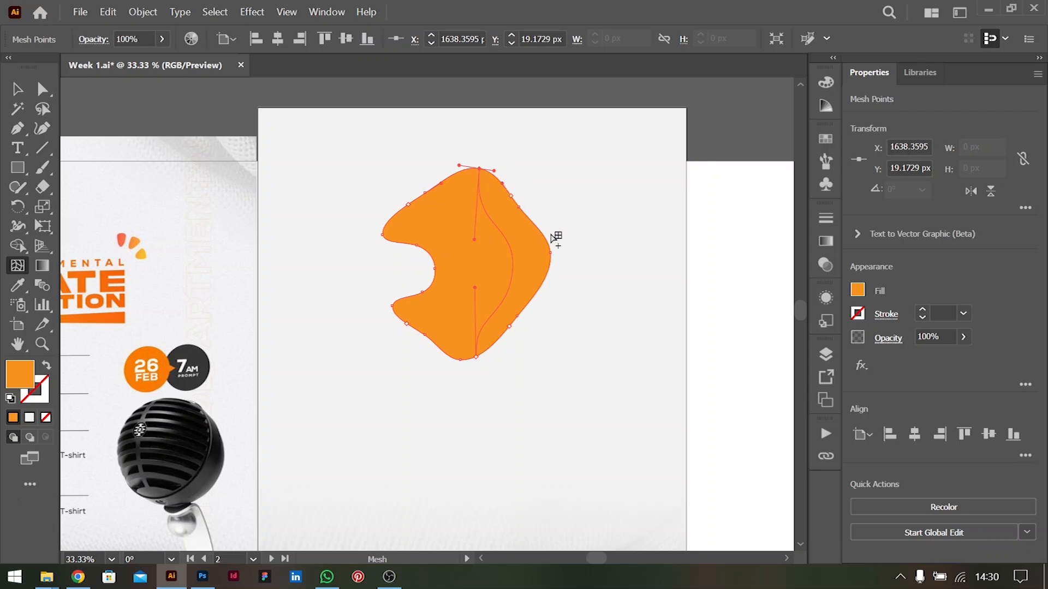
click(43, 89)
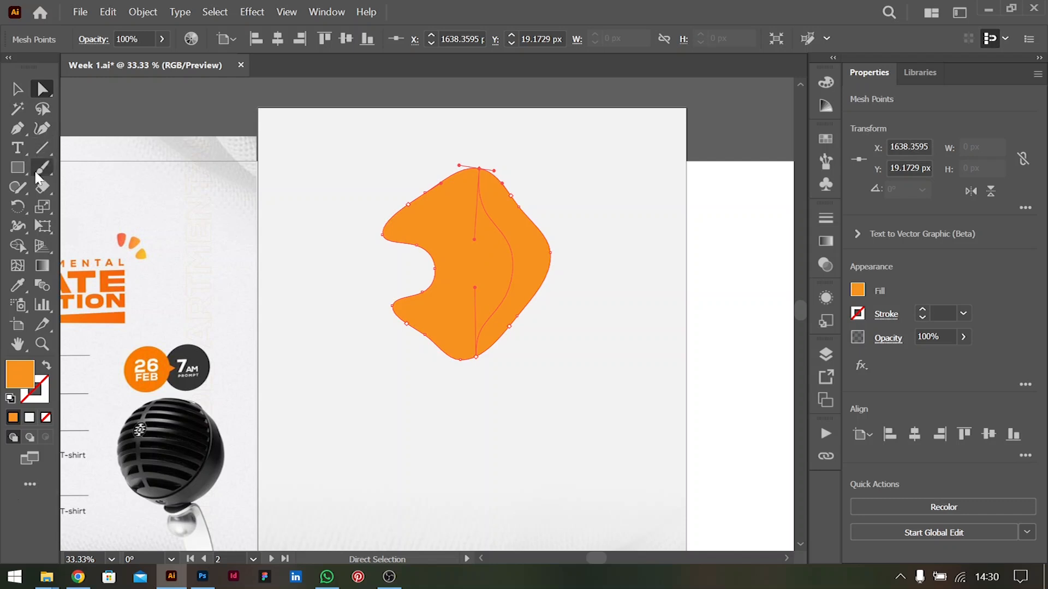
click(17, 266)
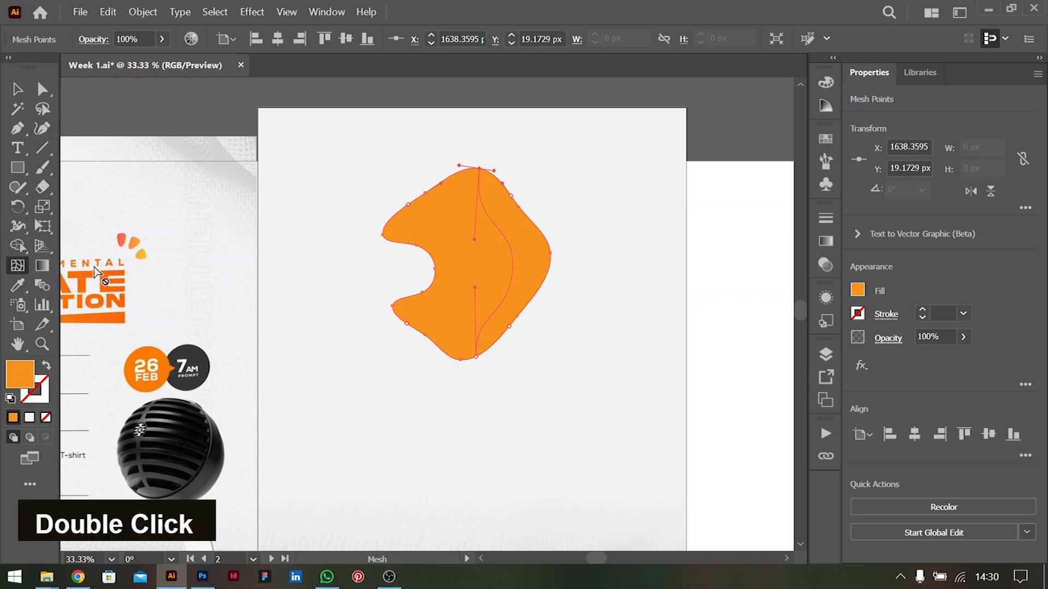
click(482, 259)
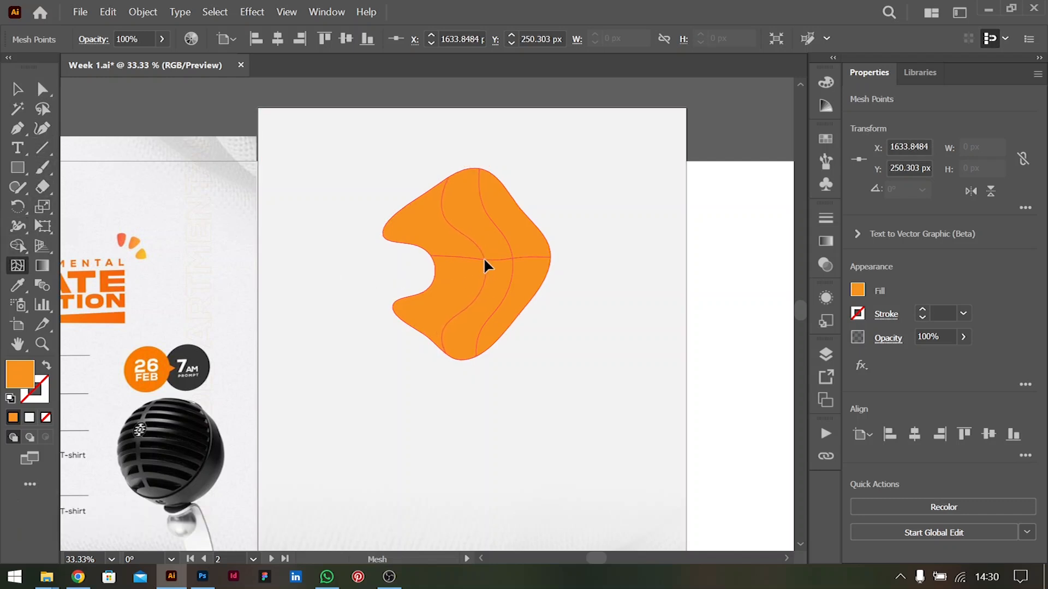
click(512, 258)
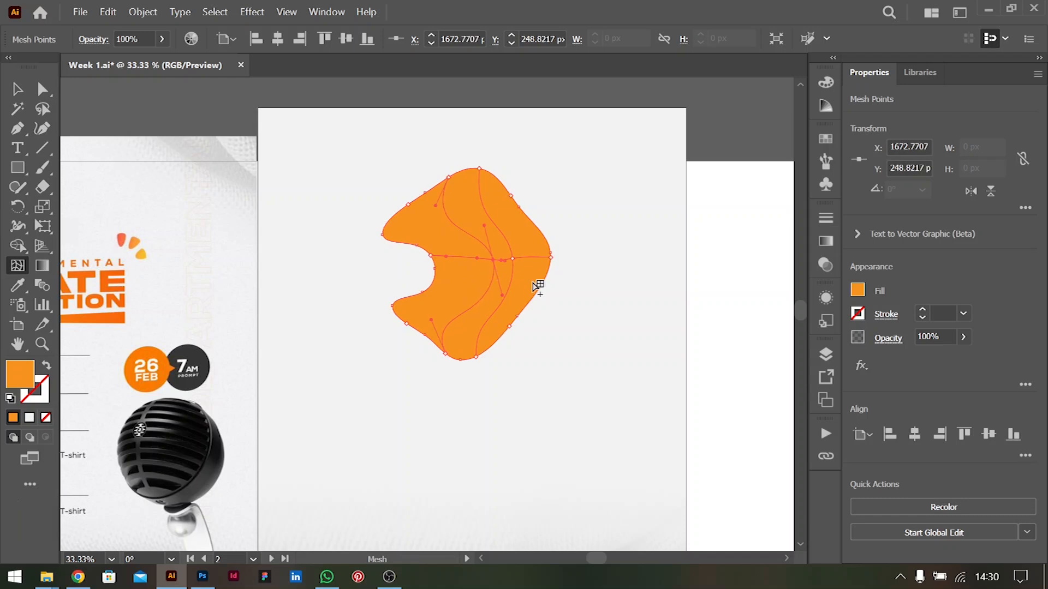
Undo the added mesh points until the blob is a plain path again
key(ctrl)
key(ctrl+z)
key(ctrl+z)
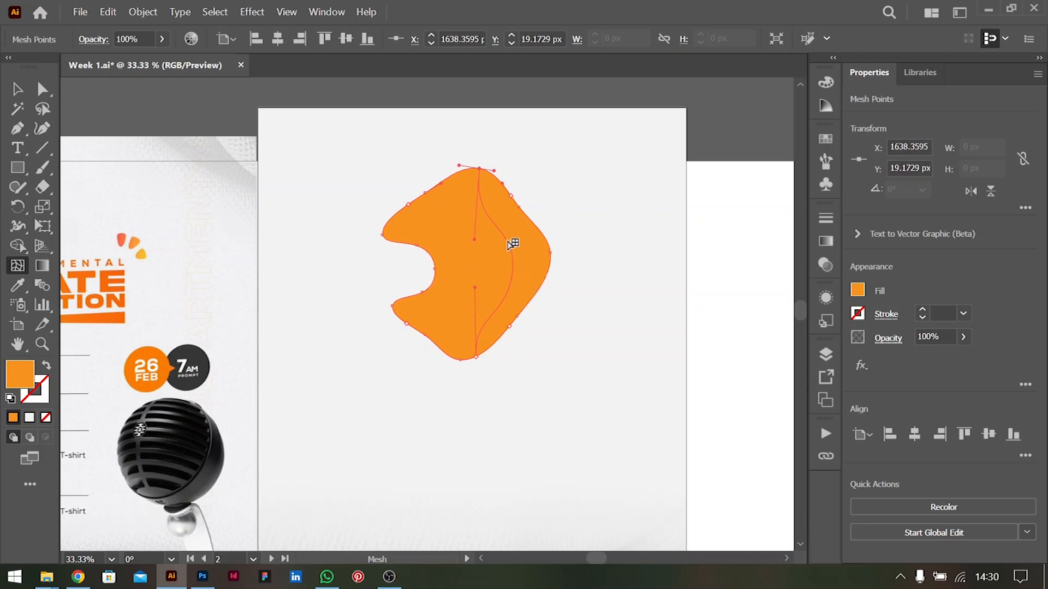
key(ctrl)
key(ctrl+z)
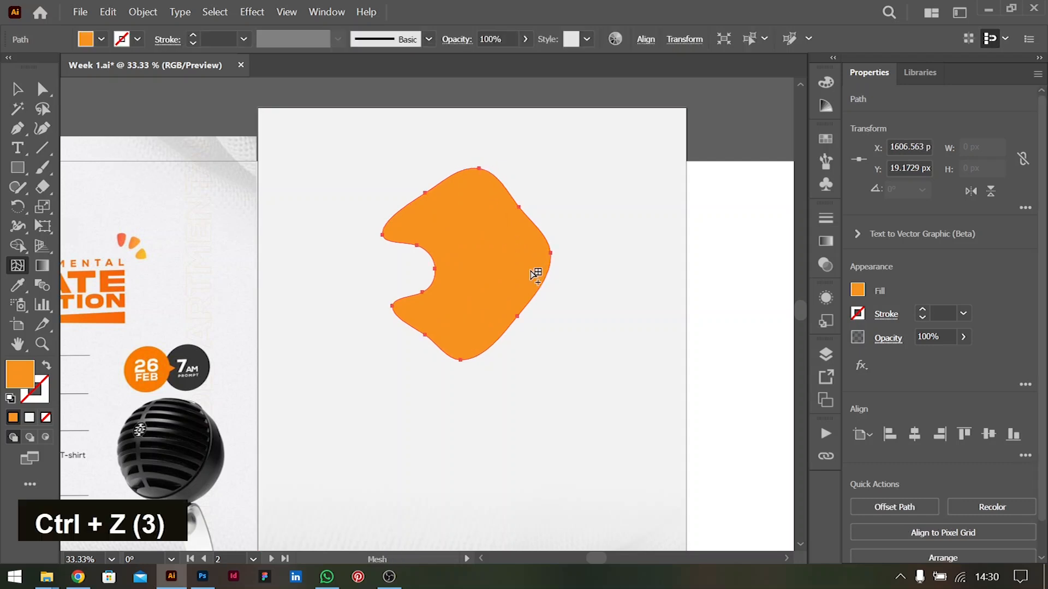
Add a mesh point near the blob's centre and set the upper-left edge mesh point to 0% opacity
click(494, 262)
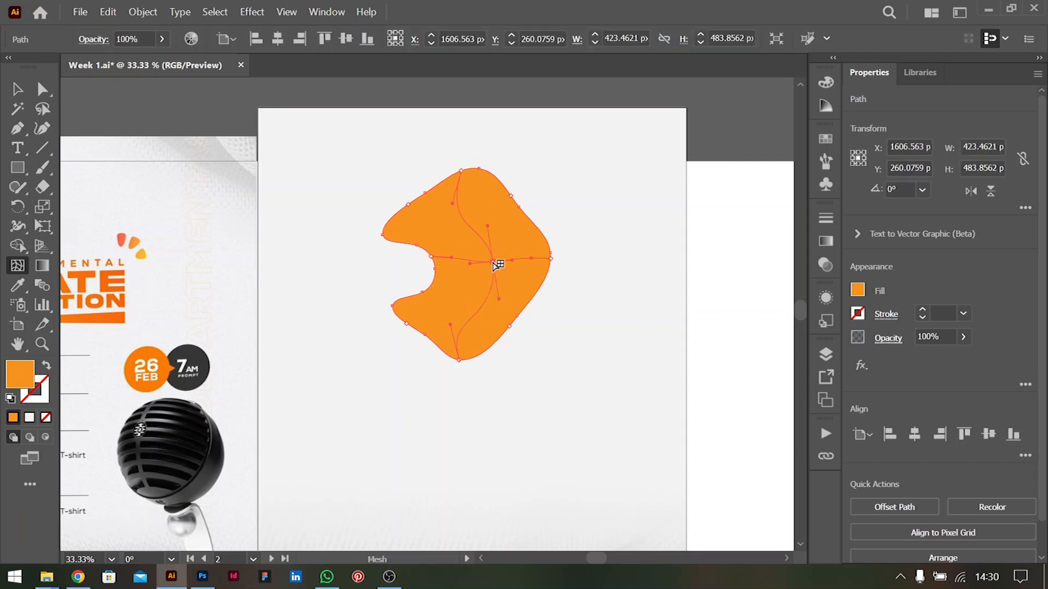
click(414, 202)
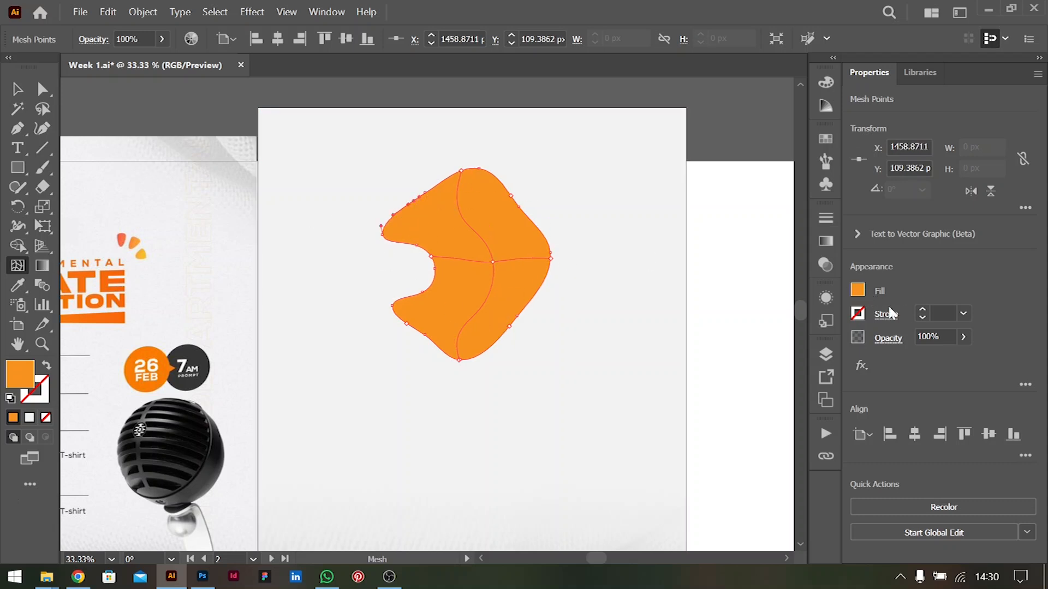
click(963, 337)
drag(962, 357, 853, 362)
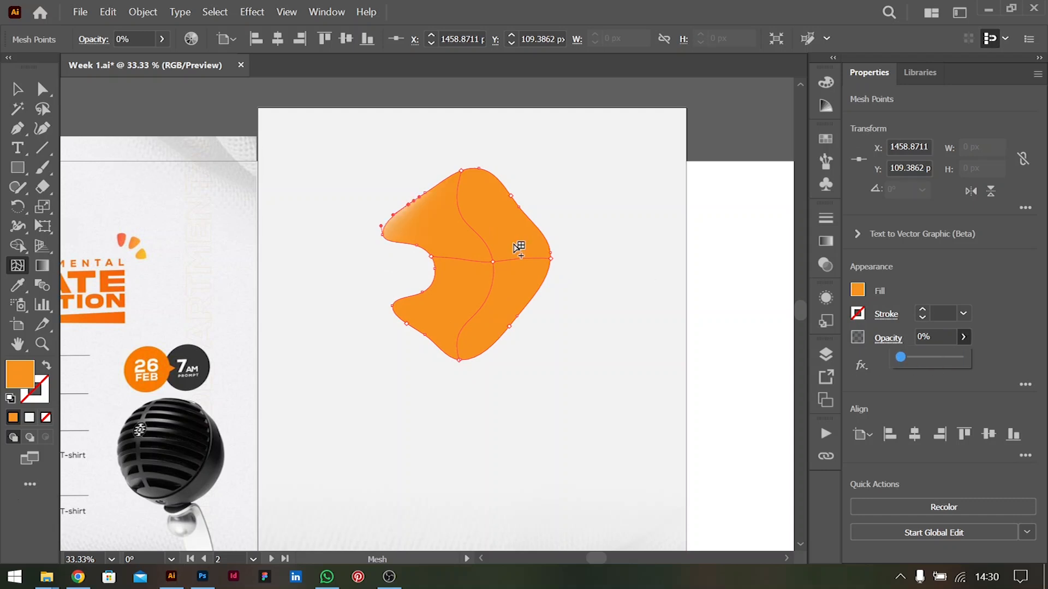
Set the mesh points on the blob's upper-right edge and far-right edge to 0% opacity
click(511, 196)
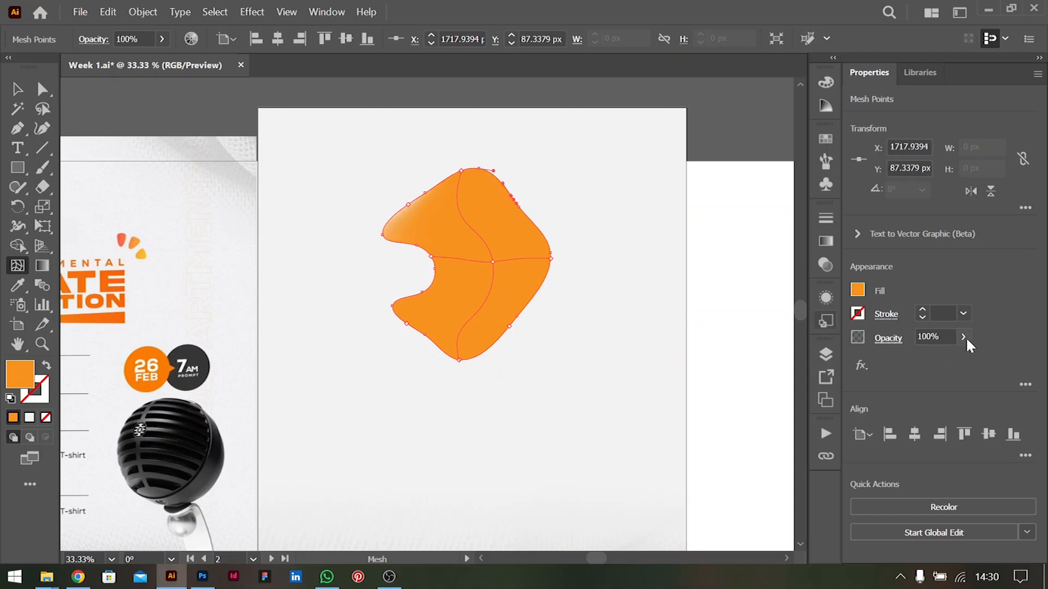
click(964, 337)
drag(926, 355, 820, 358)
click(551, 257)
click(963, 338)
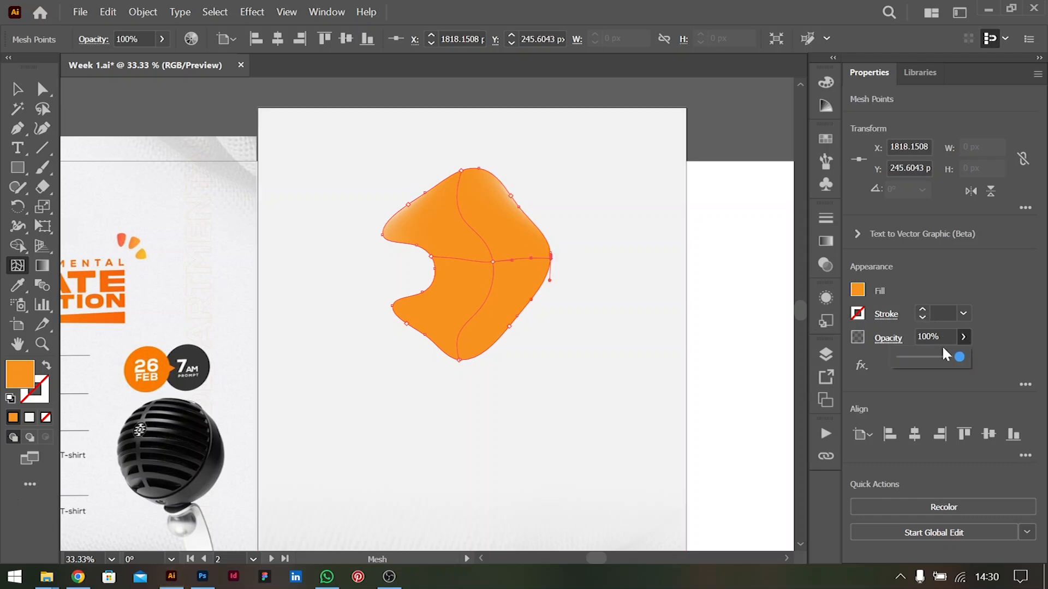
drag(959, 357, 850, 351)
Set the mesh point at the top of the blob to 0% opacity
click(480, 172)
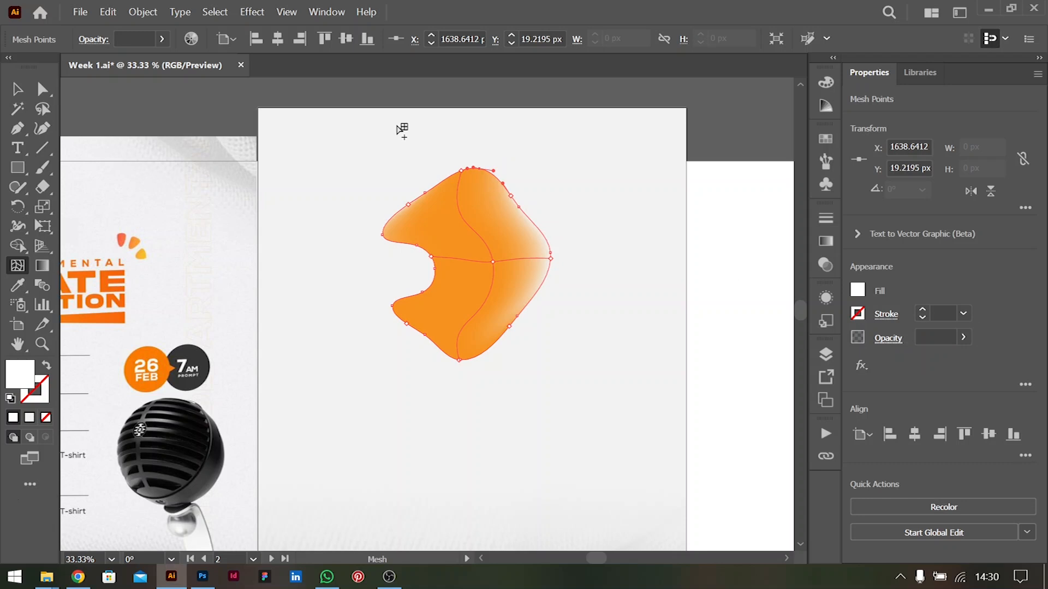
click(461, 170)
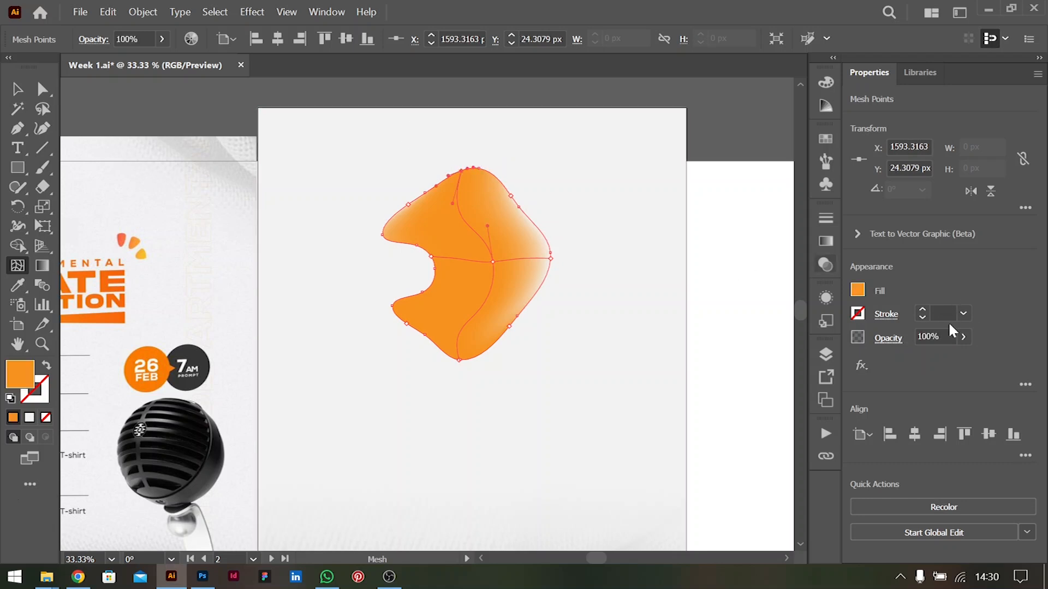
click(964, 336)
drag(959, 357, 873, 351)
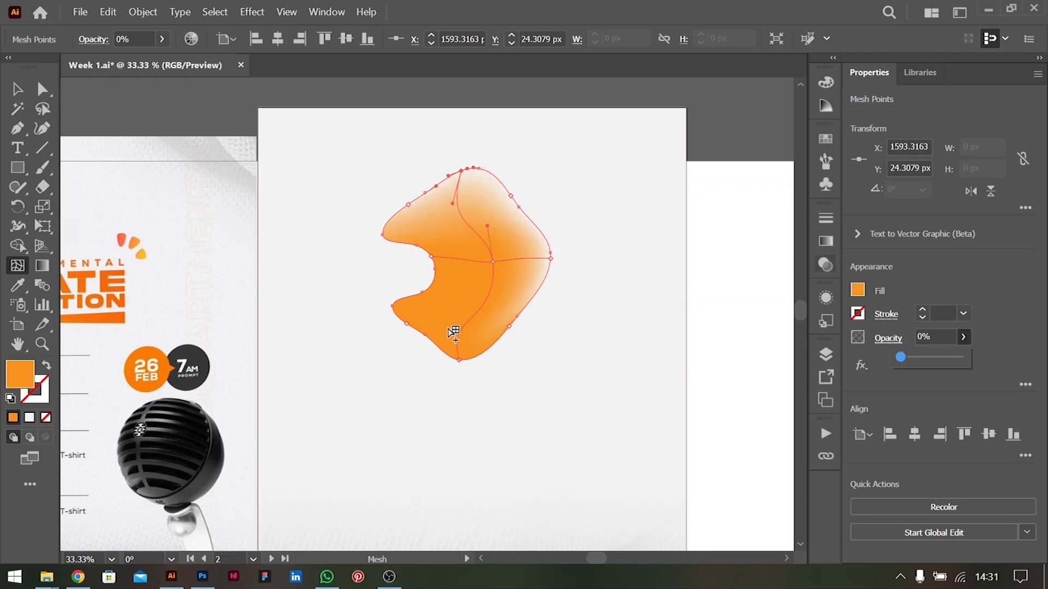
Set the mesh points on the blob's lower-left and lower-right edges to 0% opacity
click(459, 361)
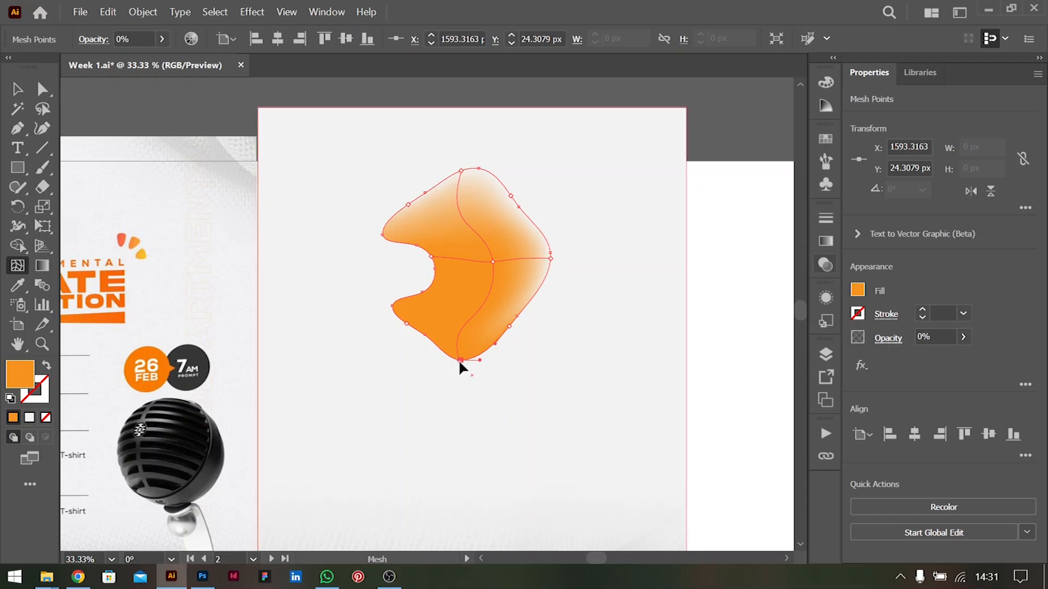
click(409, 325)
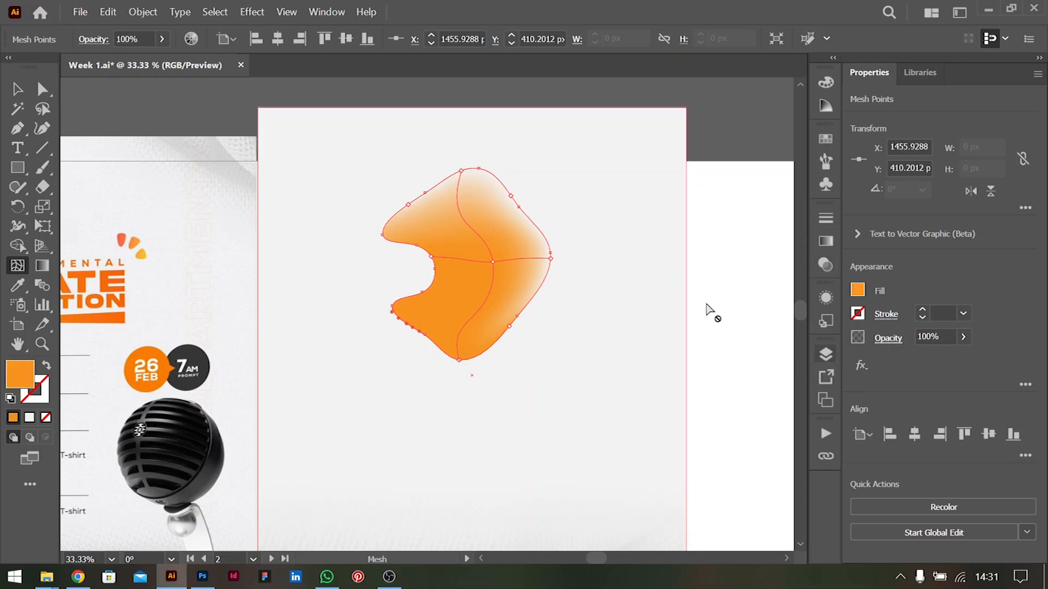
click(962, 337)
drag(927, 355, 831, 372)
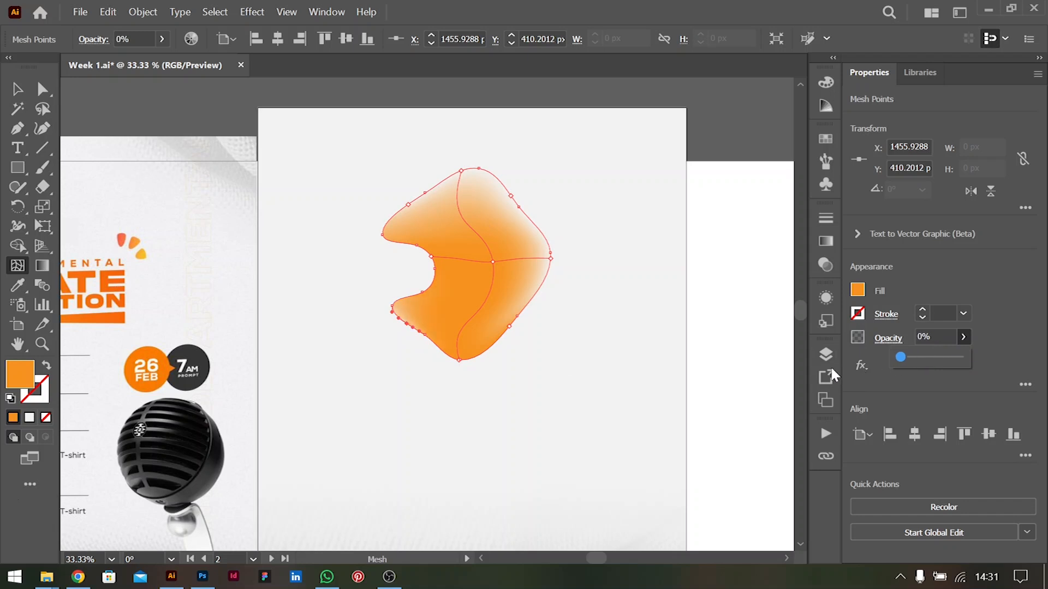
click(508, 327)
click(509, 327)
click(964, 337)
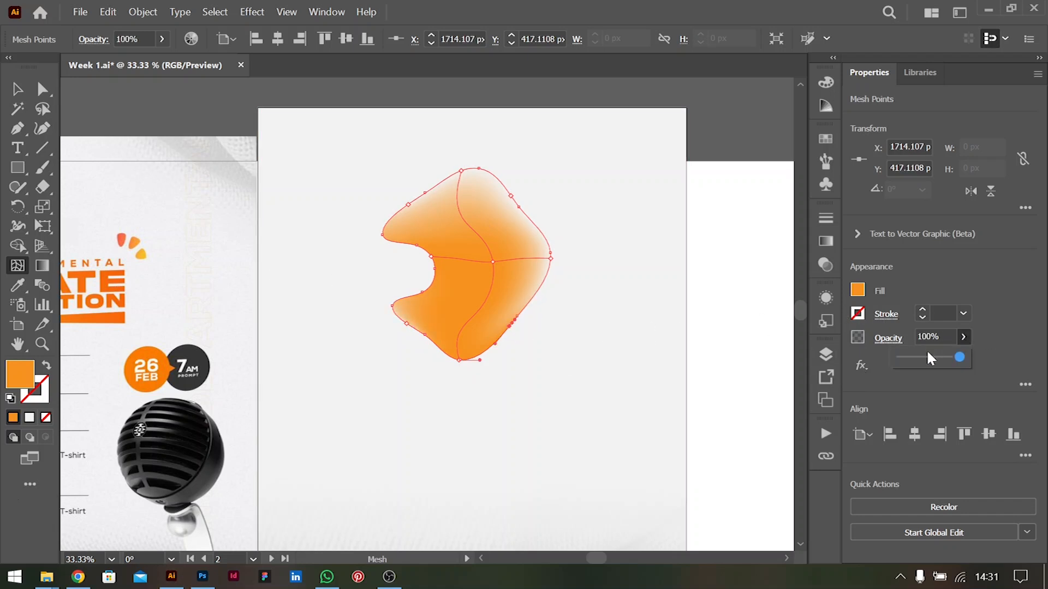
drag(926, 356, 850, 367)
Select the blob's top anchor, and set the anchor on its upper-left edge to 0% opacity
scroll(469, 208, up, 3)
scroll(469, 208, down, 1)
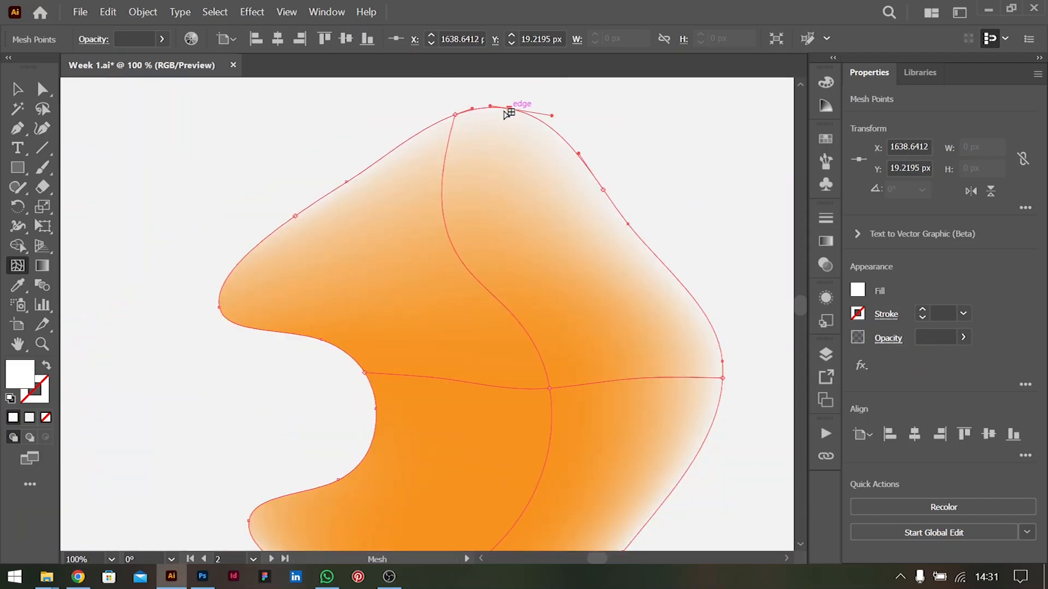
click(964, 338)
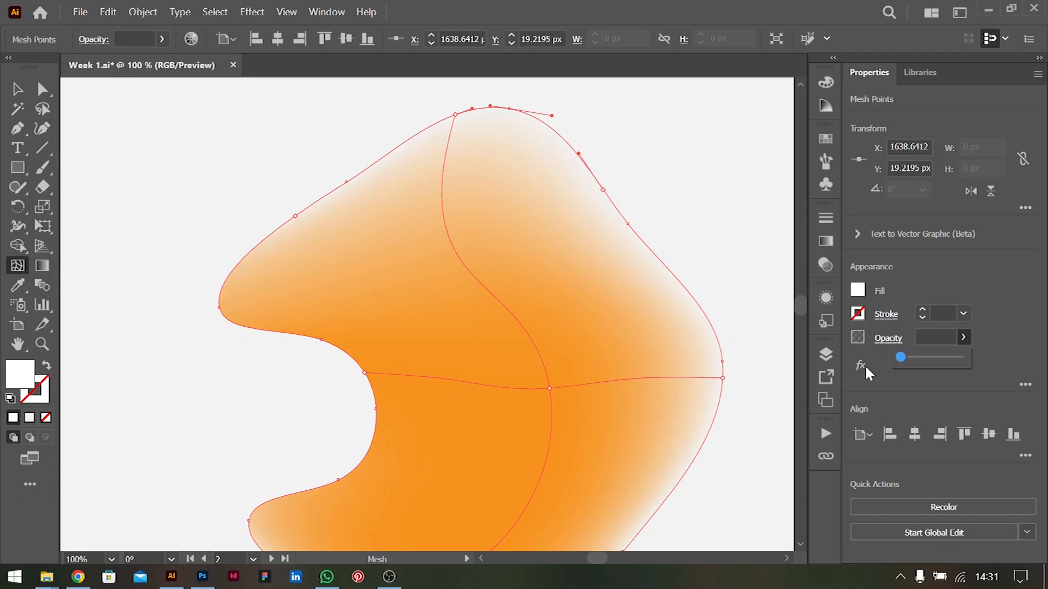
click(347, 182)
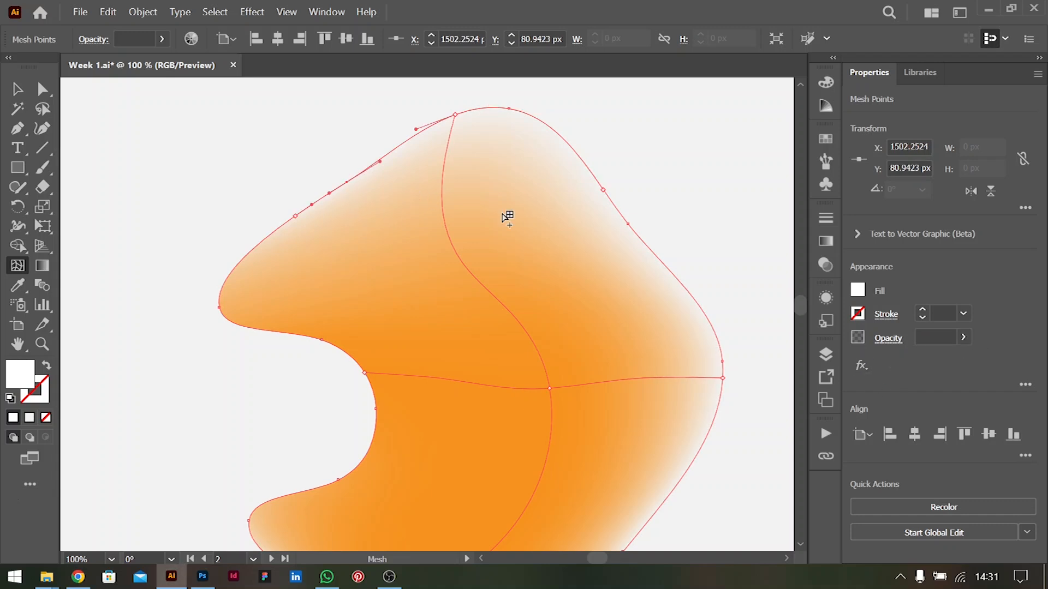
click(964, 337)
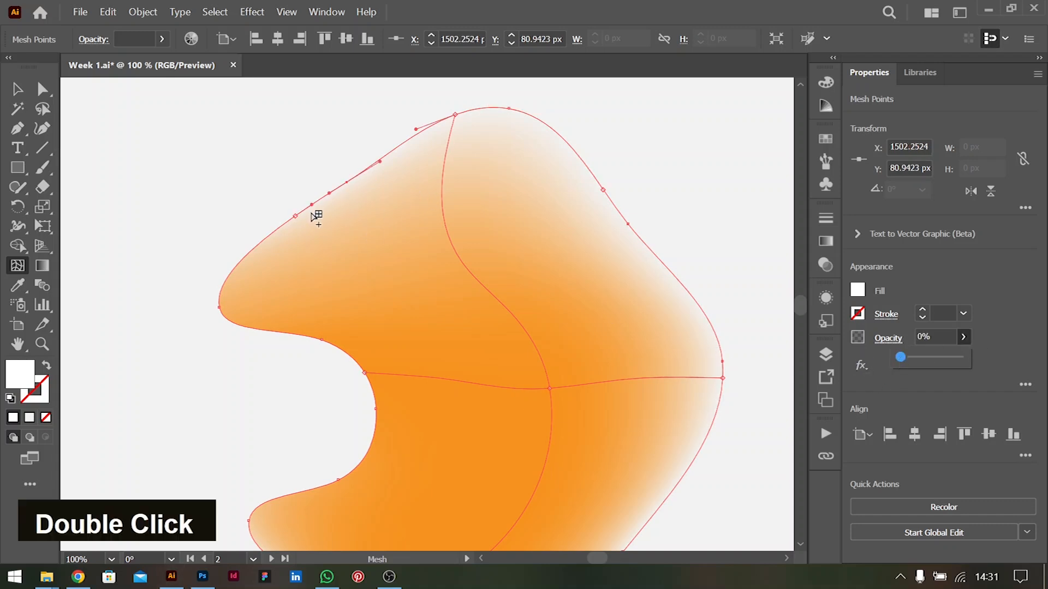
Set the mesh point on the blob's inner concave edge to 0% opacity
click(221, 308)
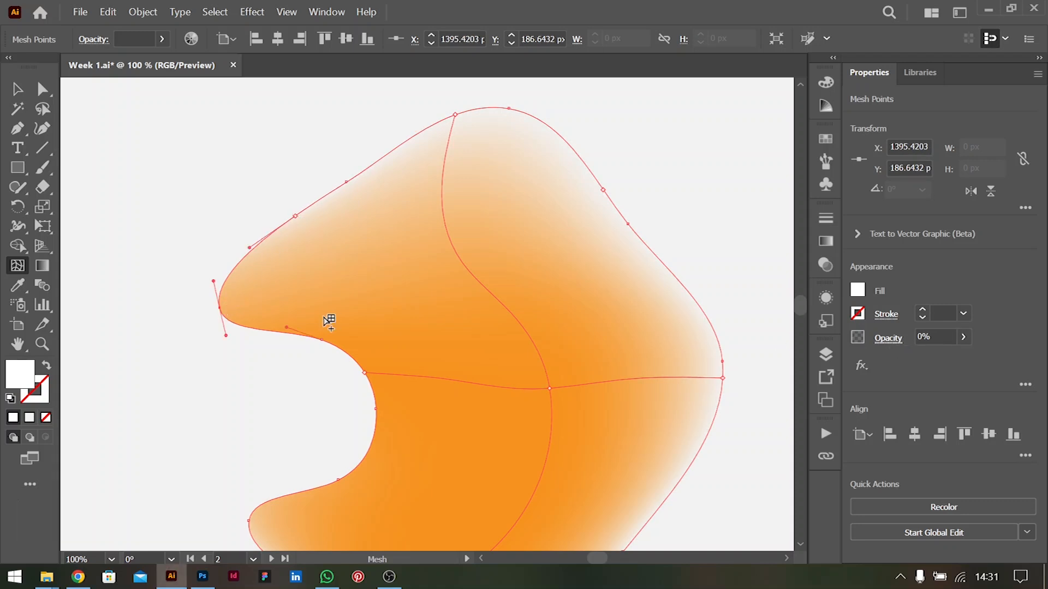
click(366, 373)
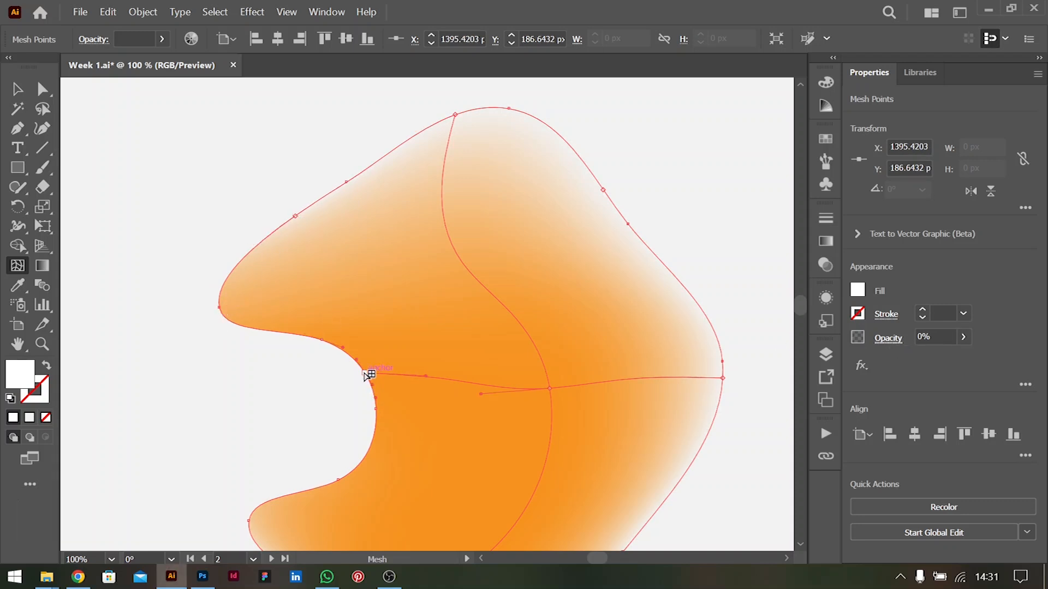
click(963, 339)
drag(955, 358, 720, 371)
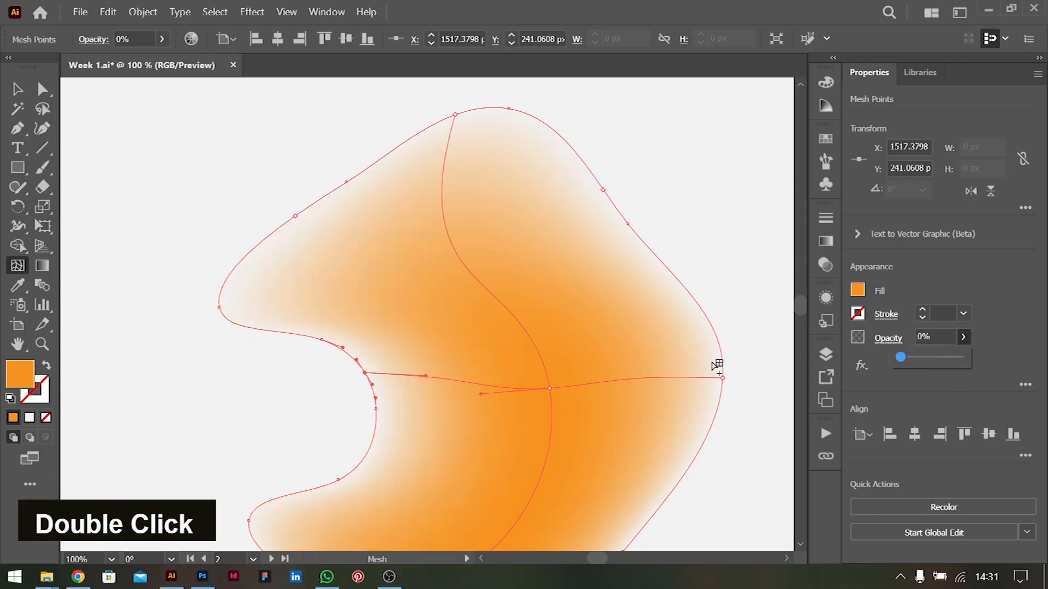
Set the mesh point at the blob's bottom tip to 0% opacity and deselect the blob
scroll(596, 297, down, 5)
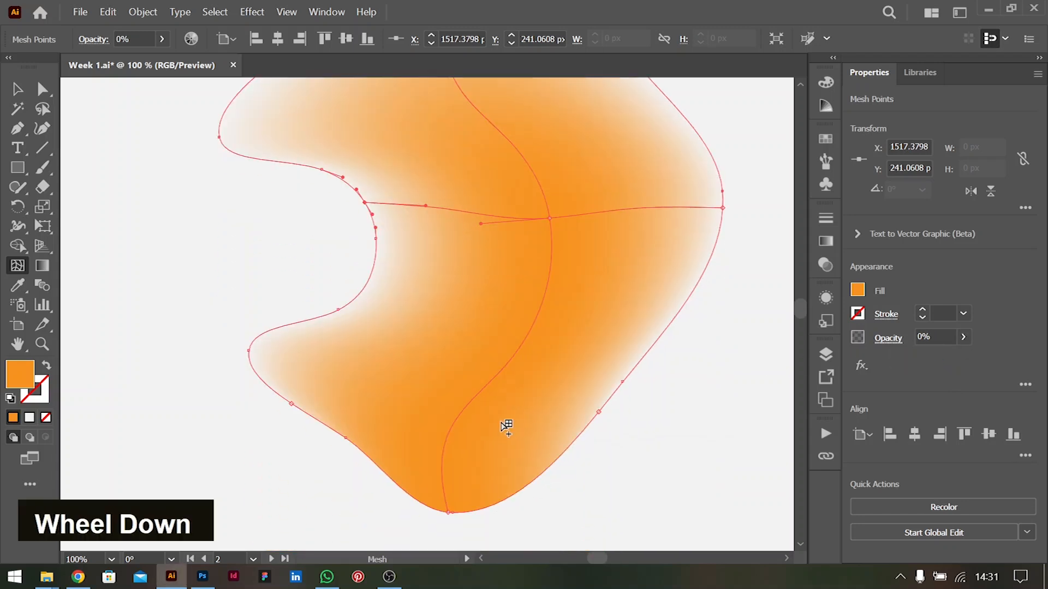
double_click(448, 513)
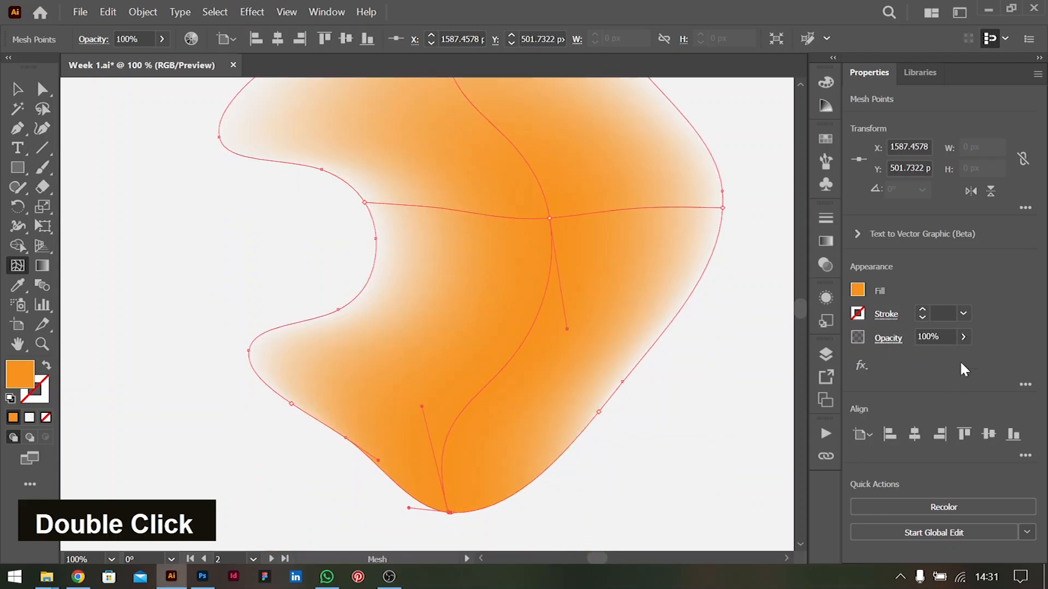
click(963, 337)
drag(961, 357, 505, 304)
scroll(568, 237, down, 4)
double_click(18, 89)
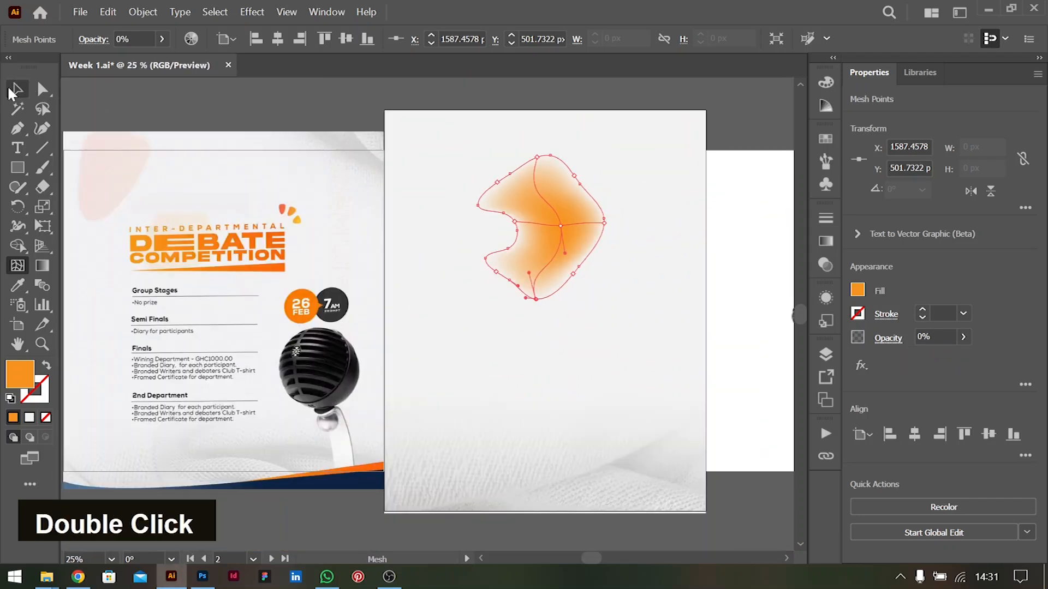
click(355, 129)
Duplicate the orange blob and place the copy below it, toward the artboard's lower-right area
click(572, 212)
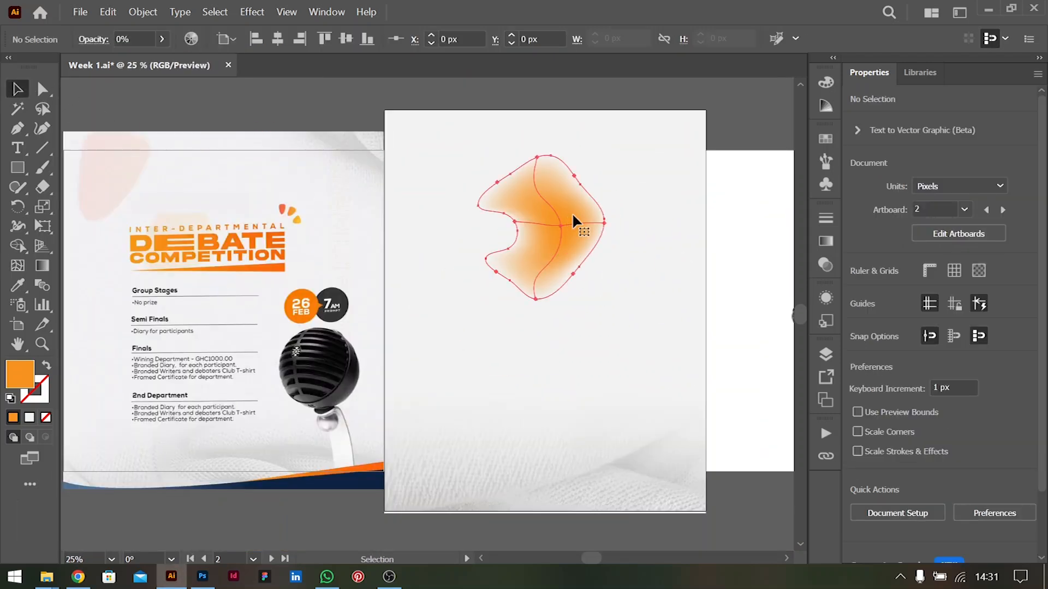
click(725, 239)
scroll(726, 241, right, 3)
click(498, 227)
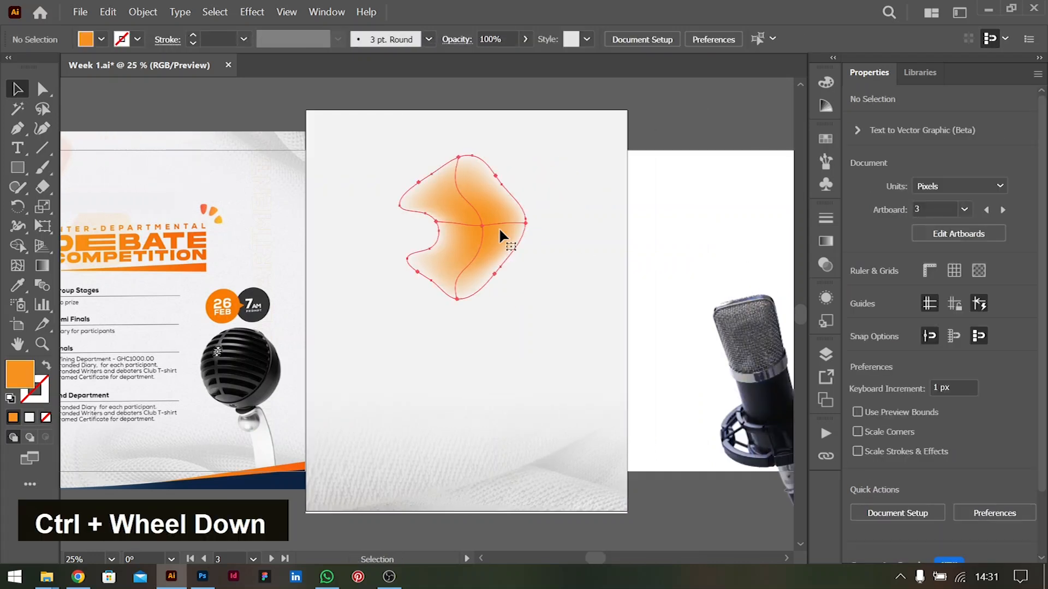
drag(487, 226, 558, 391)
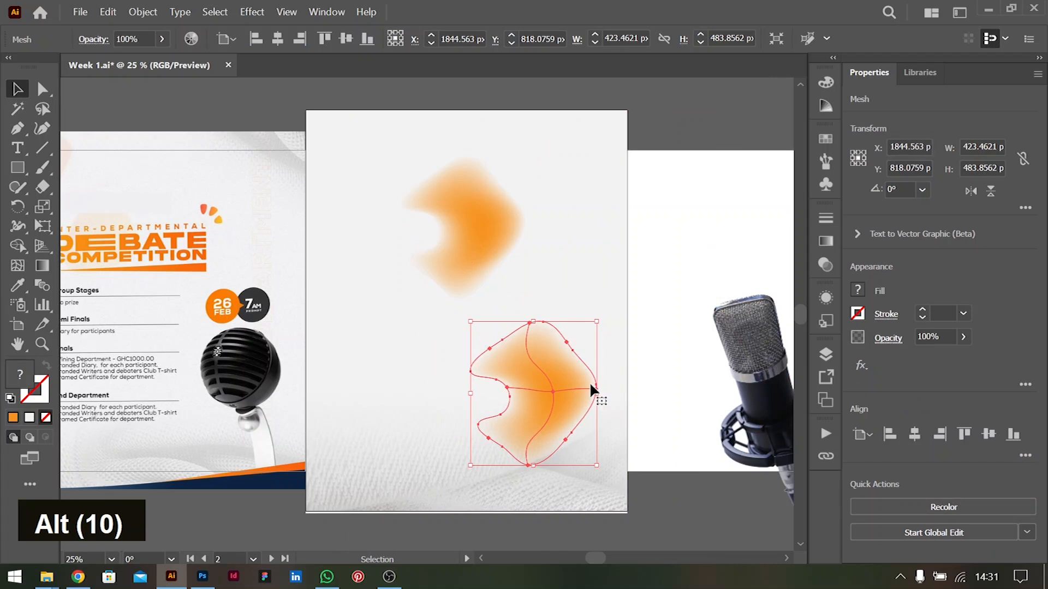
Recolour the duplicate blob's central mesh point, trying dark green and light orange, and settle on the yellow-green swatch
scroll(586, 379, up, 2)
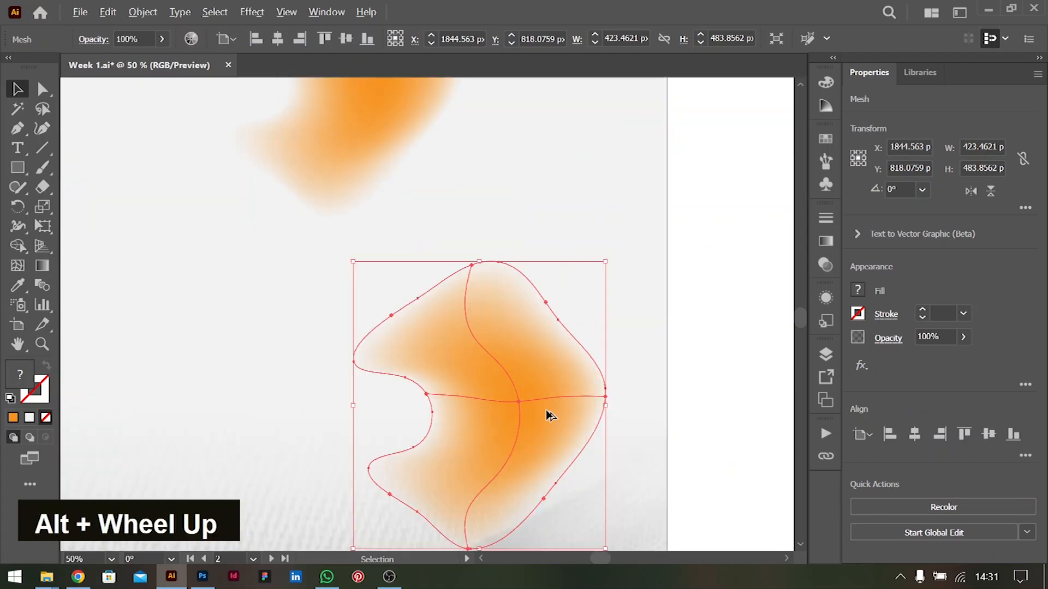
key(a)
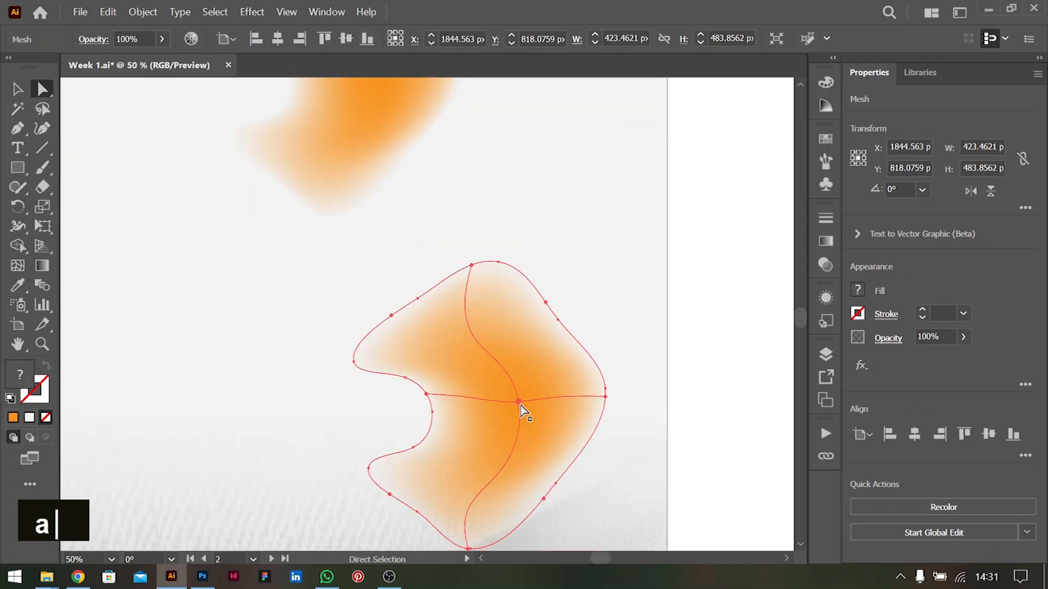
click(519, 403)
click(858, 290)
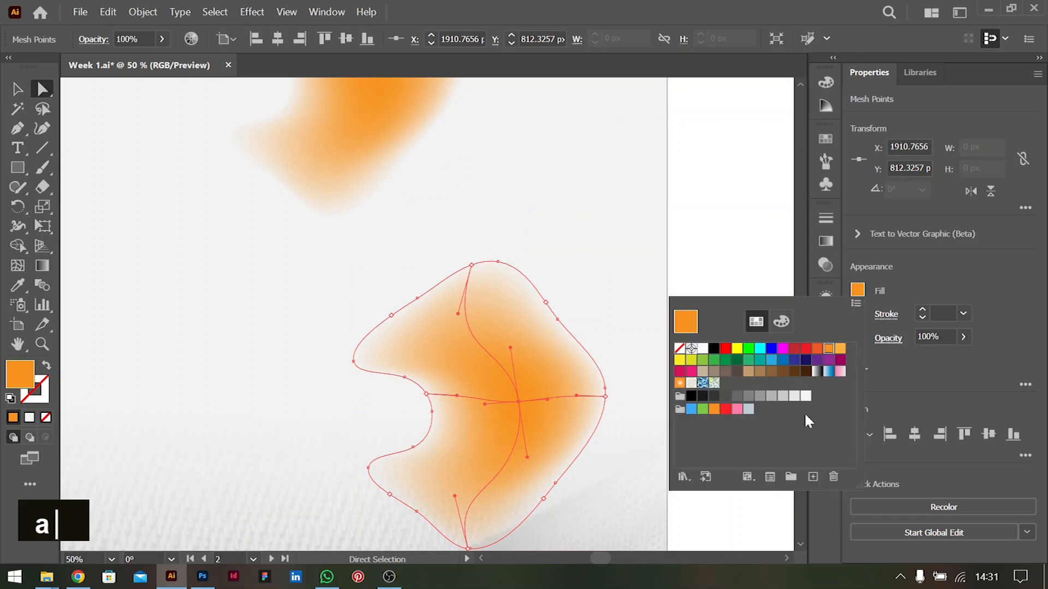
click(692, 360)
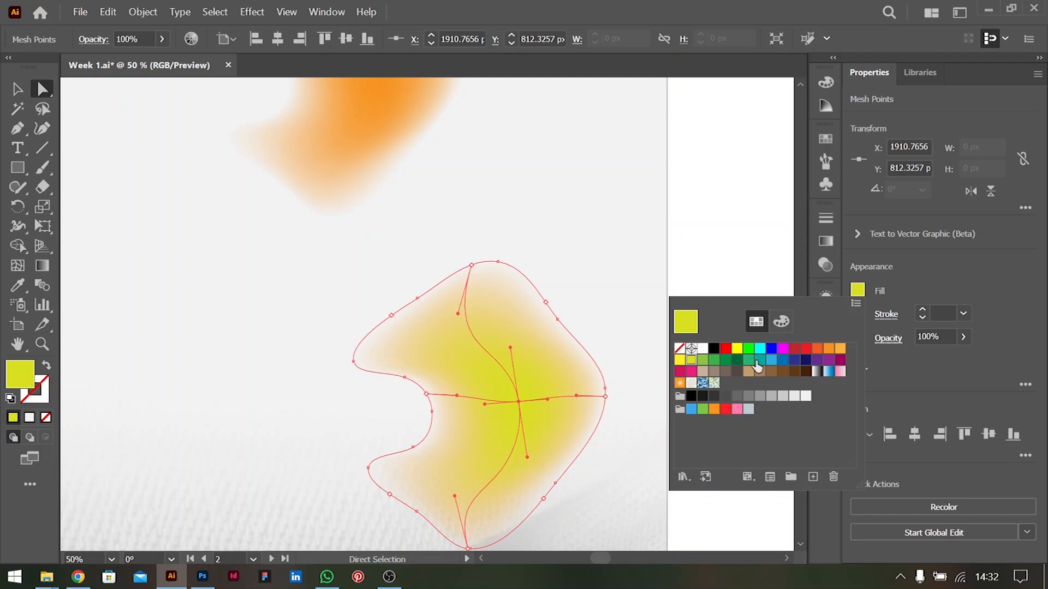
click(736, 362)
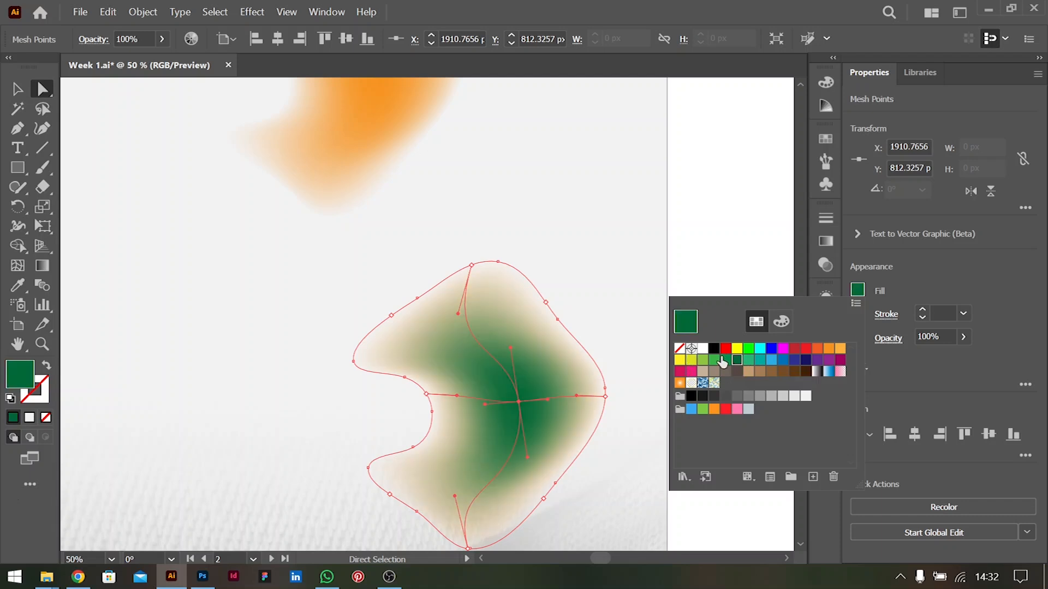
click(840, 348)
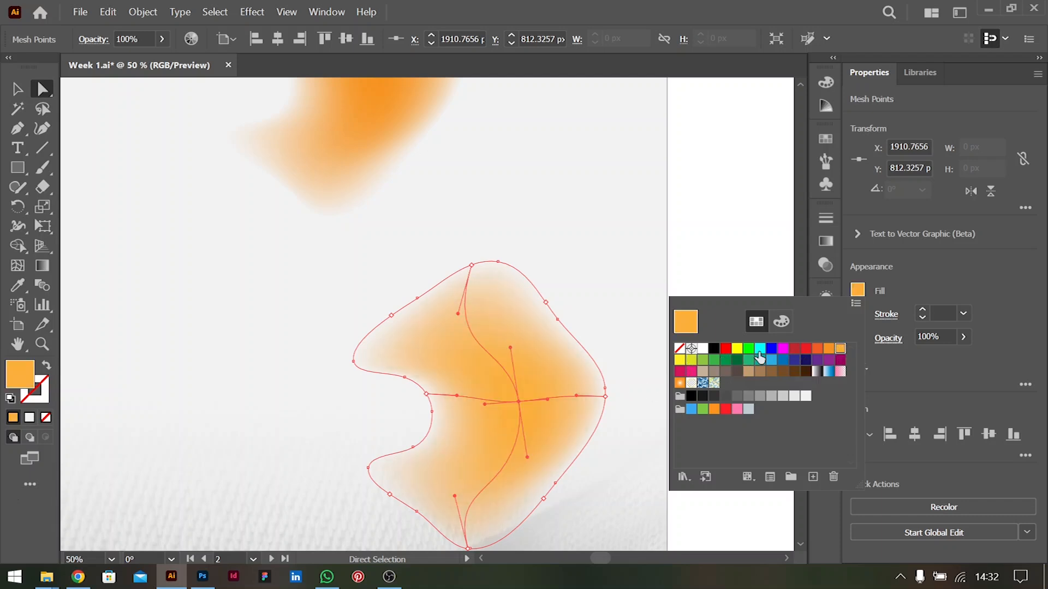
click(691, 360)
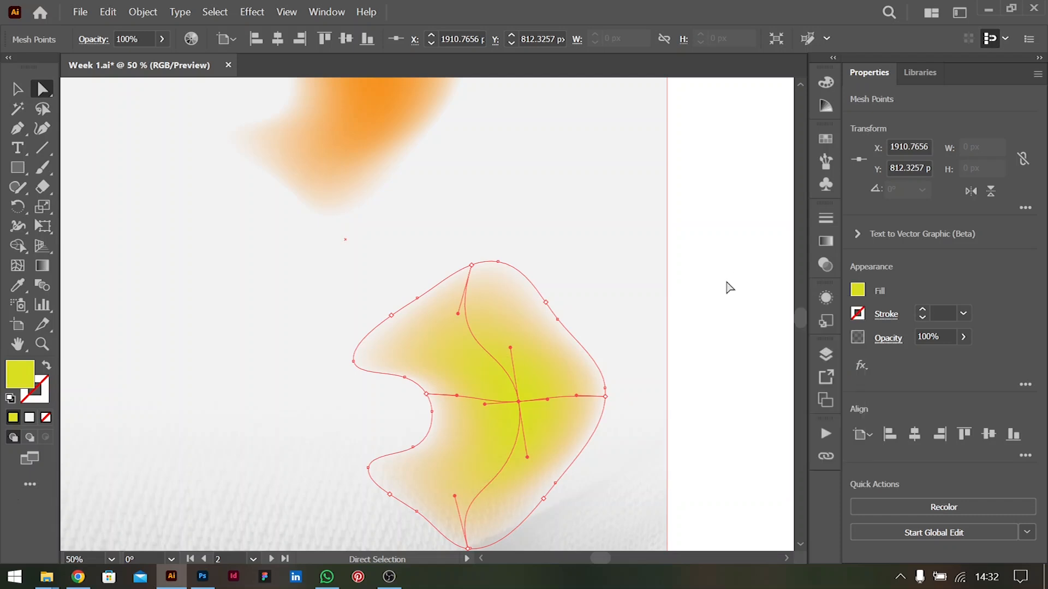
double_click(701, 342)
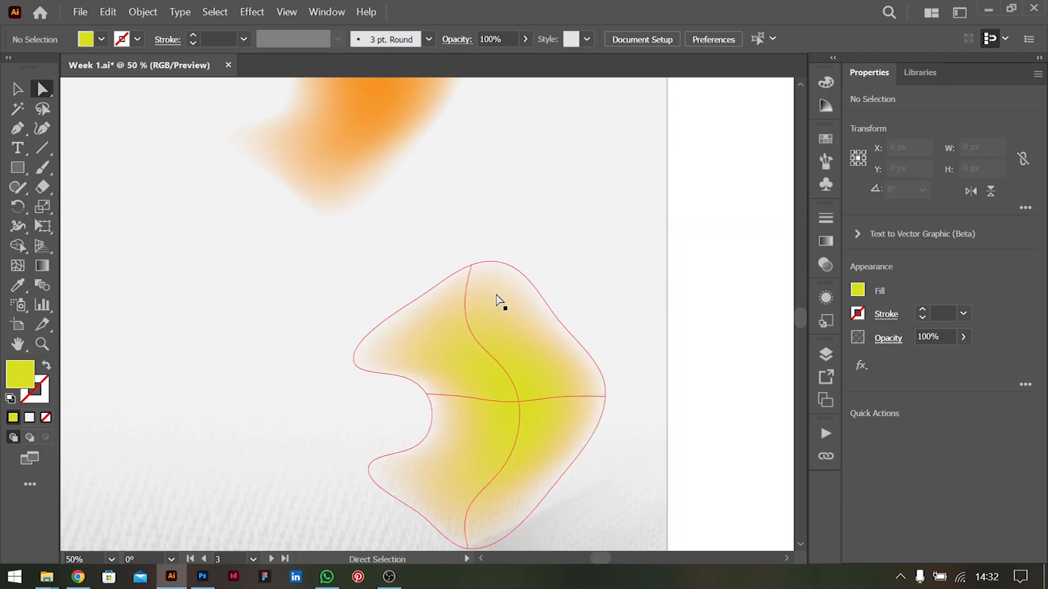
Select the mesh point on the duplicate blob's upper-left edge with the Mesh tool
click(482, 283)
click(18, 268)
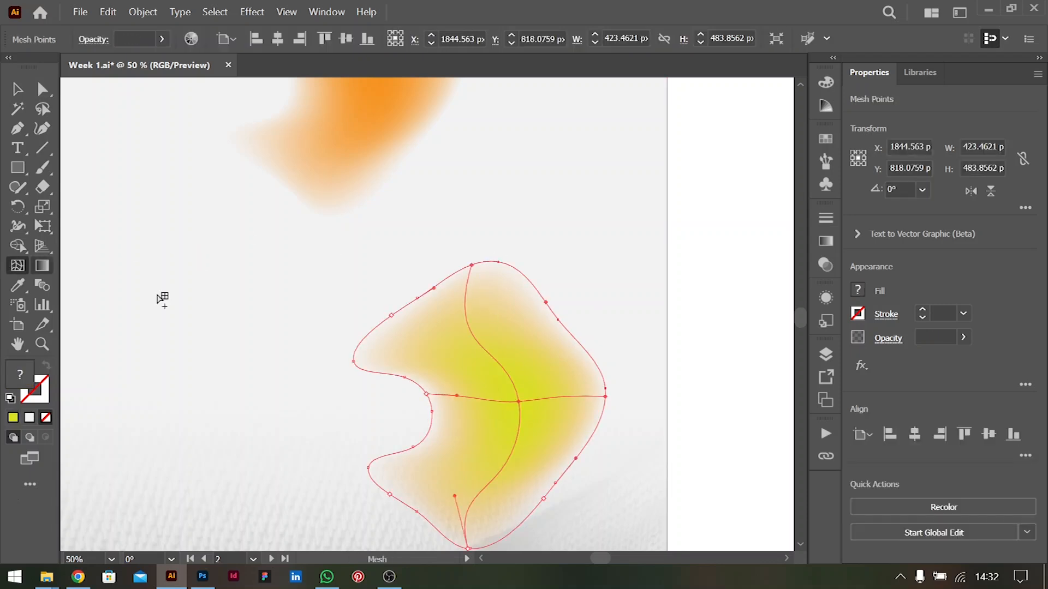
click(392, 316)
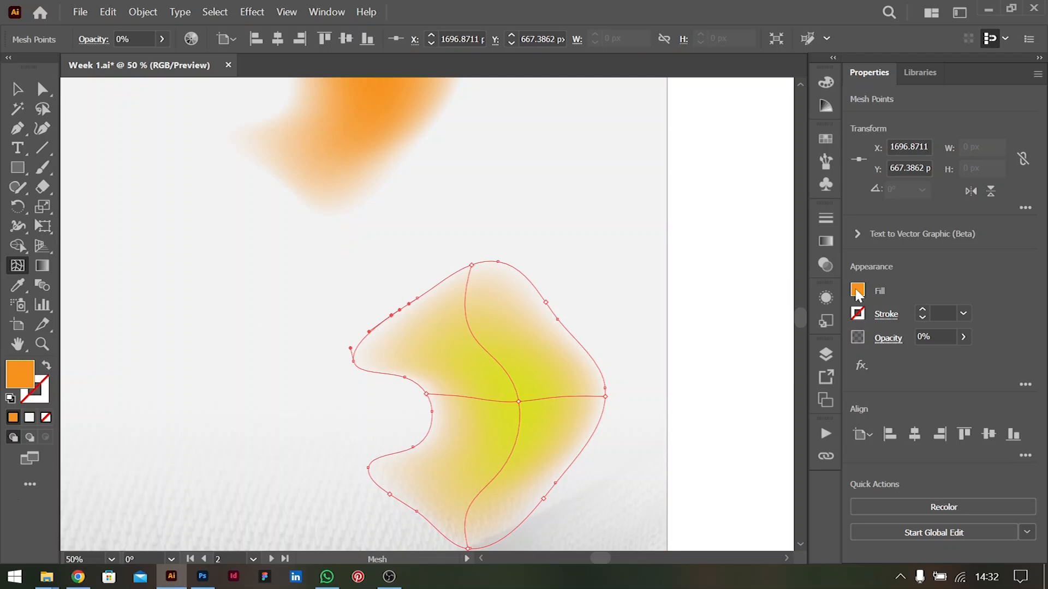
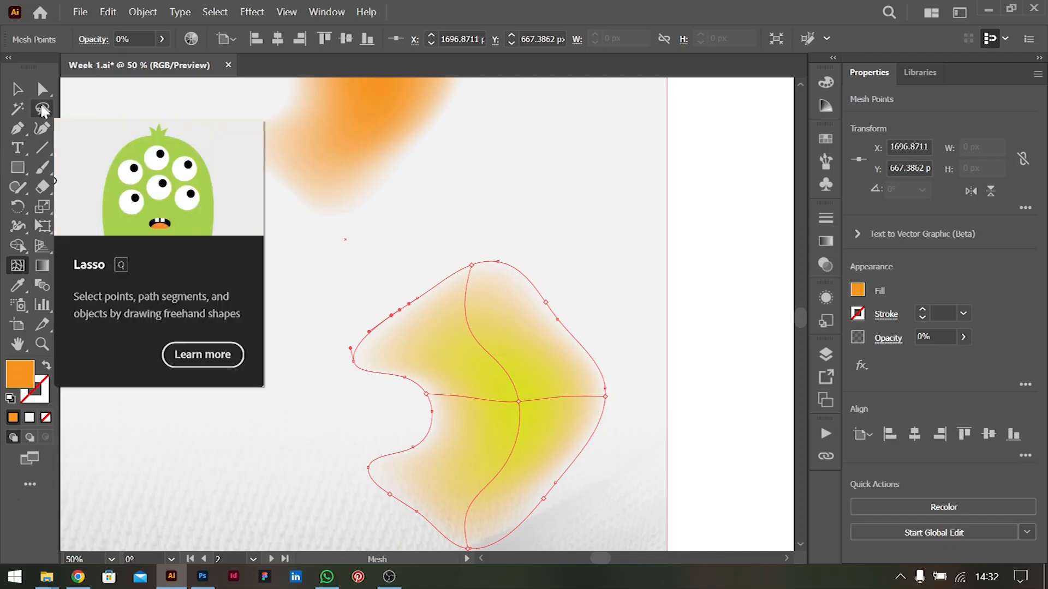
Lasso-select all outer mesh points of the yellow-green blob, leaving out its centre, and remove the background object from the selection
click(42, 109)
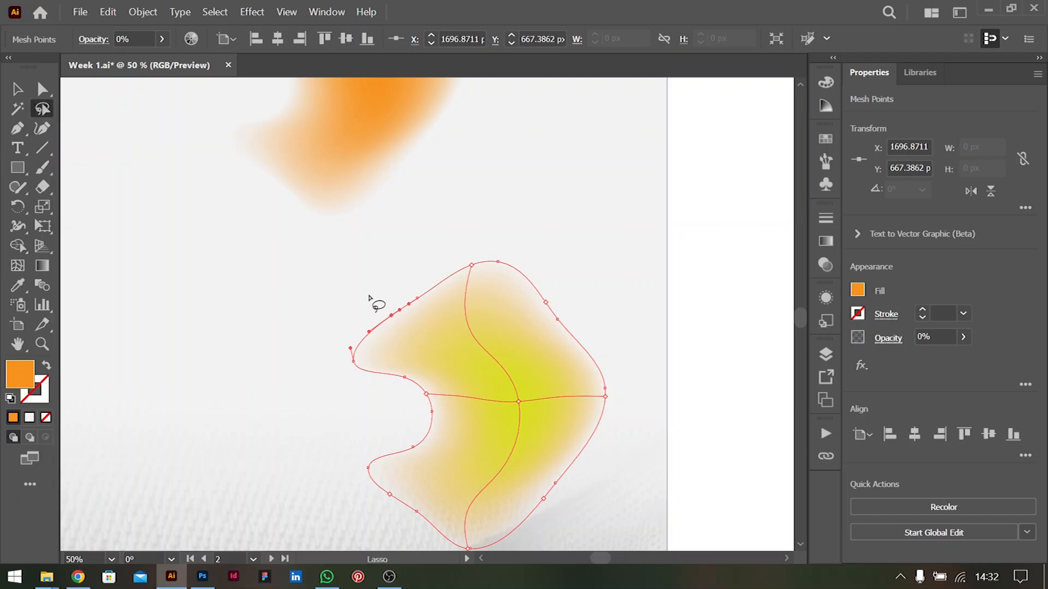
mouse_move(403, 326)
mouse_down()
mouse_move(479, 283)
mouse_move(524, 306)
mouse_move(590, 410)
mouse_move(586, 439)
mouse_move(556, 456)
mouse_move(535, 492)
mouse_move(489, 531)
mouse_move(456, 536)
mouse_move(383, 485)
mouse_move(403, 460)
mouse_move(429, 452)
mouse_move(447, 419)
mouse_move(439, 383)
mouse_move(406, 352)
mouse_move(349, 359)
mouse_move(343, 377)
mouse_move(403, 401)
mouse_move(363, 444)
mouse_move(362, 502)
mouse_move(454, 557)
mouse_move(477, 555)
mouse_move(495, 506)
mouse_move(602, 398)
mouse_move(623, 297)
mouse_move(583, 239)
mouse_move(497, 181)
mouse_move(440, 177)
mouse_move(400, 205)
mouse_move(366, 245)
mouse_move(371, 262)
mouse_move(410, 253)
mouse_up()
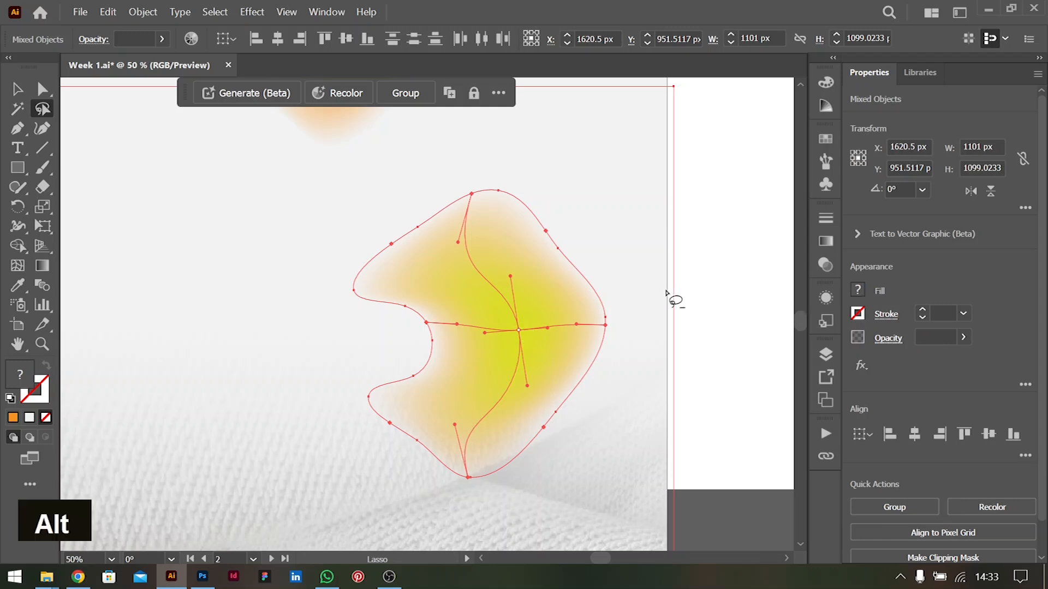
scroll(668, 298, down, 2)
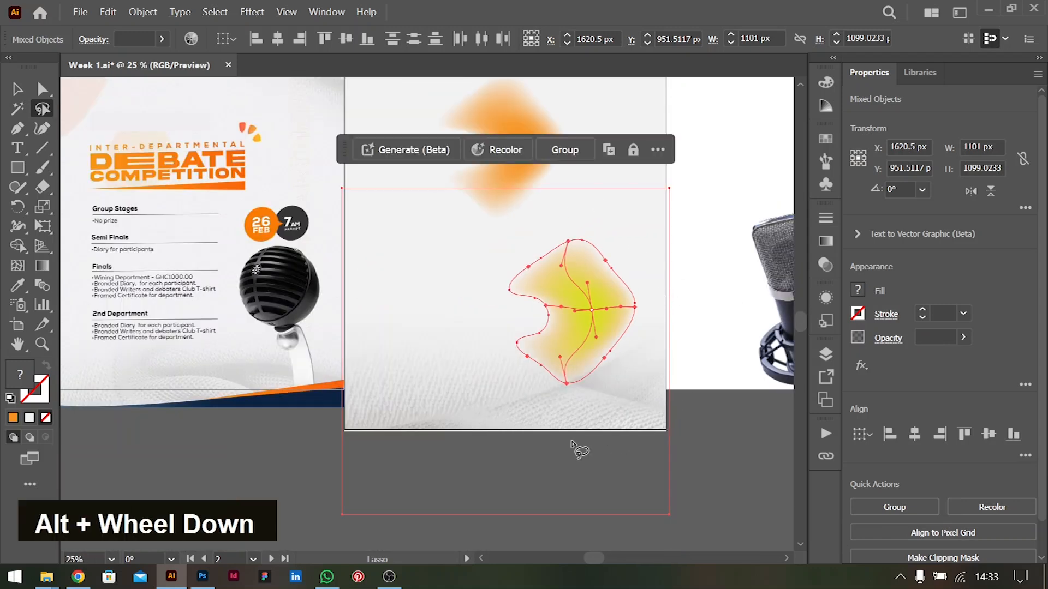
click(42, 91)
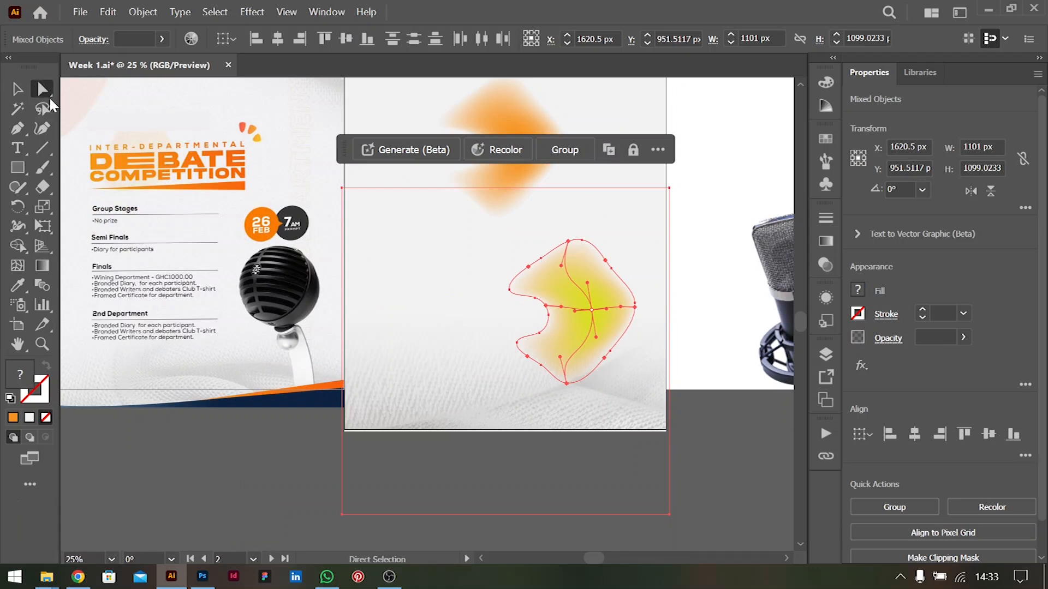
click(17, 91)
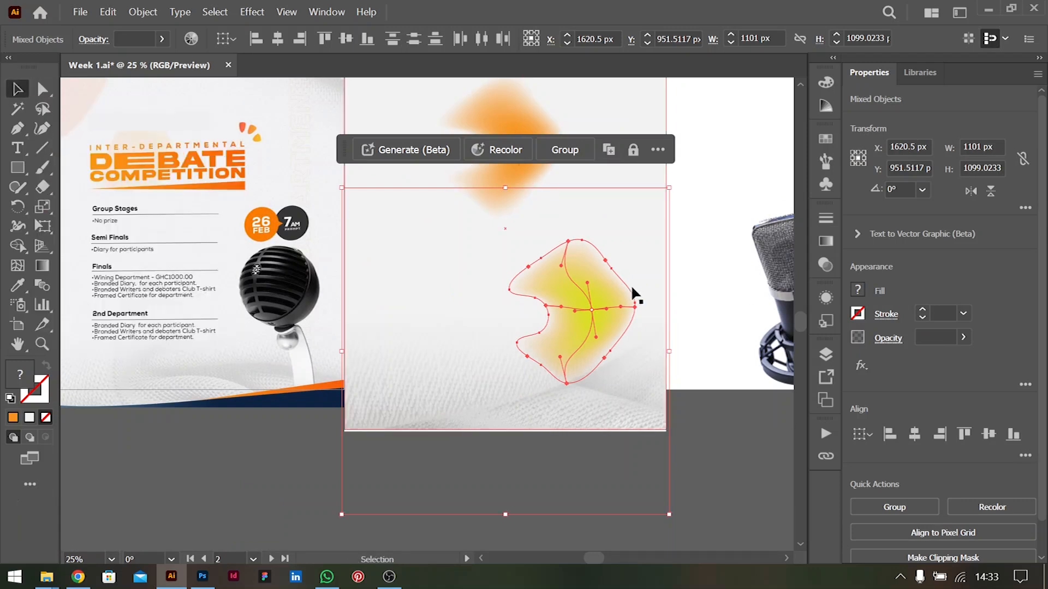
key(shift)
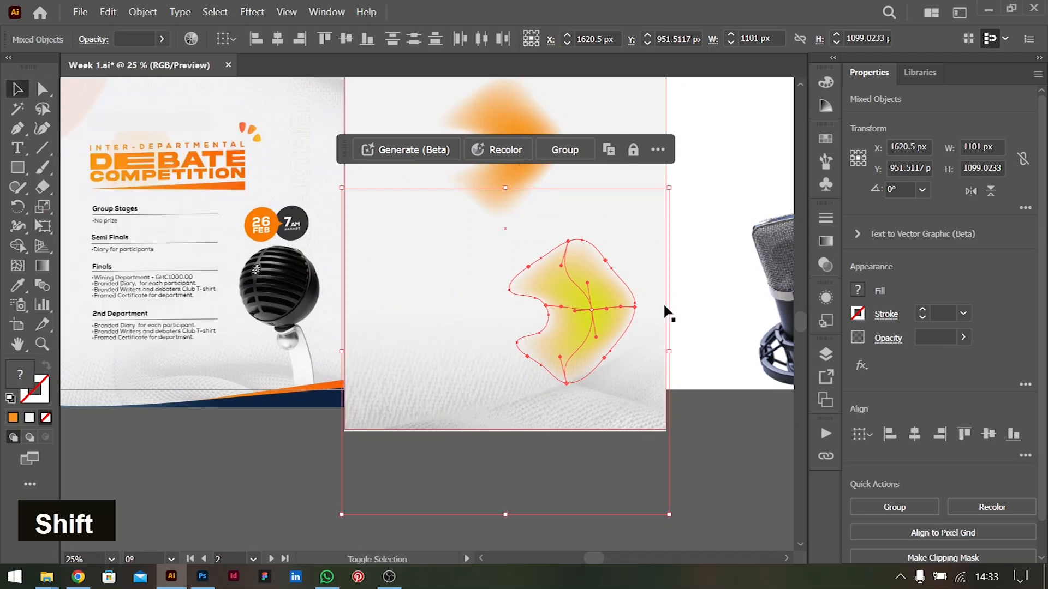
shift+click(669, 453)
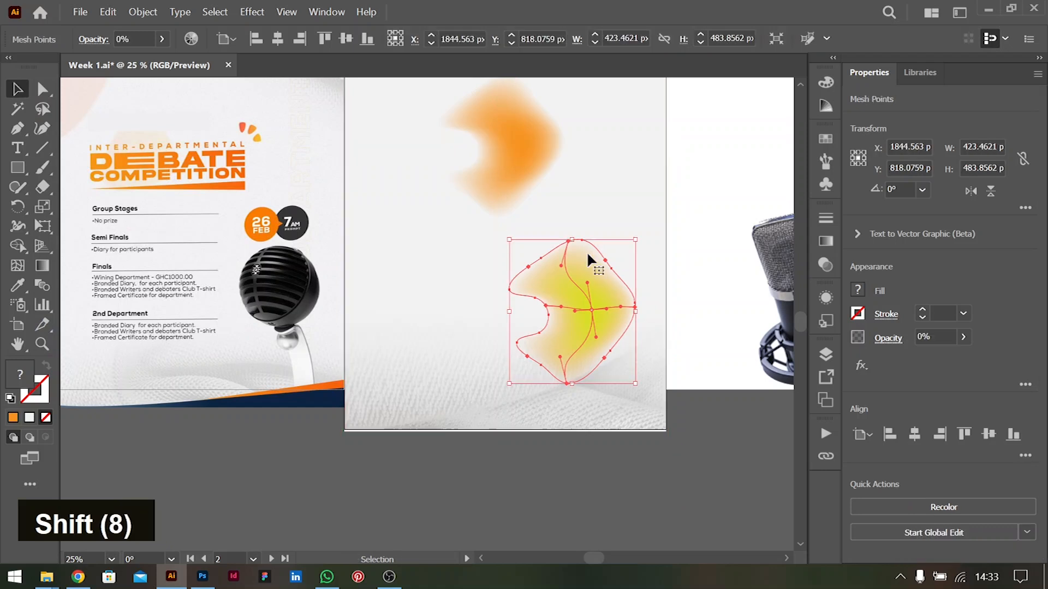
Recolour the blob's outer mesh points, trying dark green, settle on the yellow-green swatch, and deselect the blob
scroll(588, 253, up, 1)
scroll(590, 259, up, 1)
scroll(592, 262, down, 1)
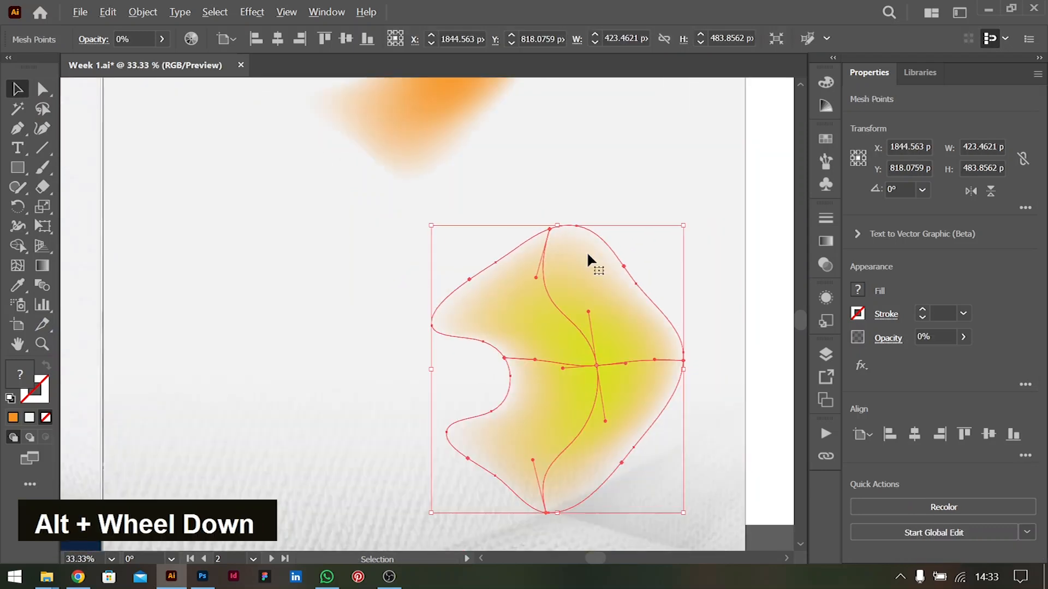
key(a)
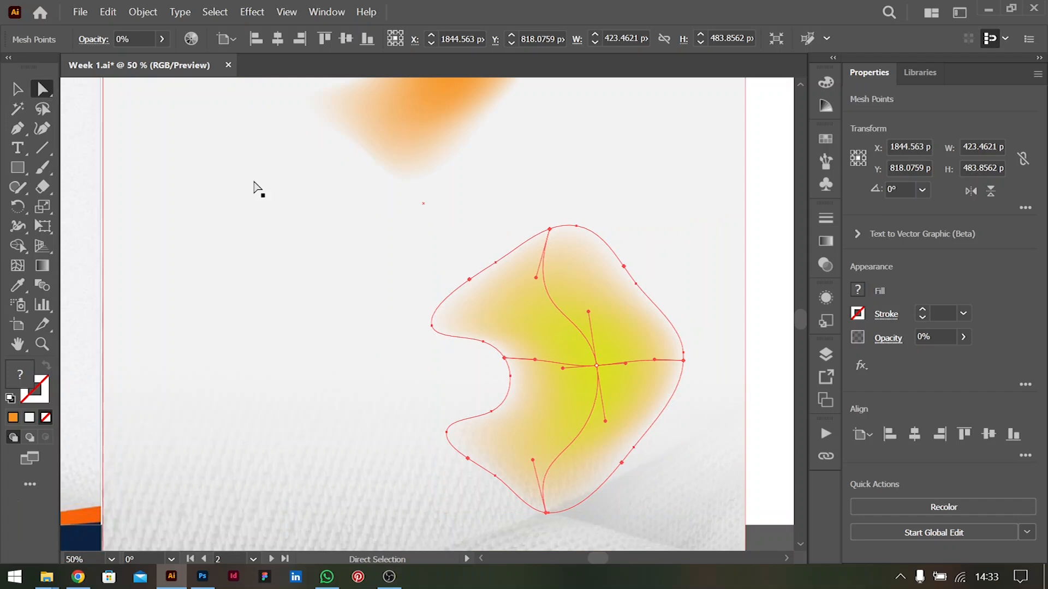
click(859, 289)
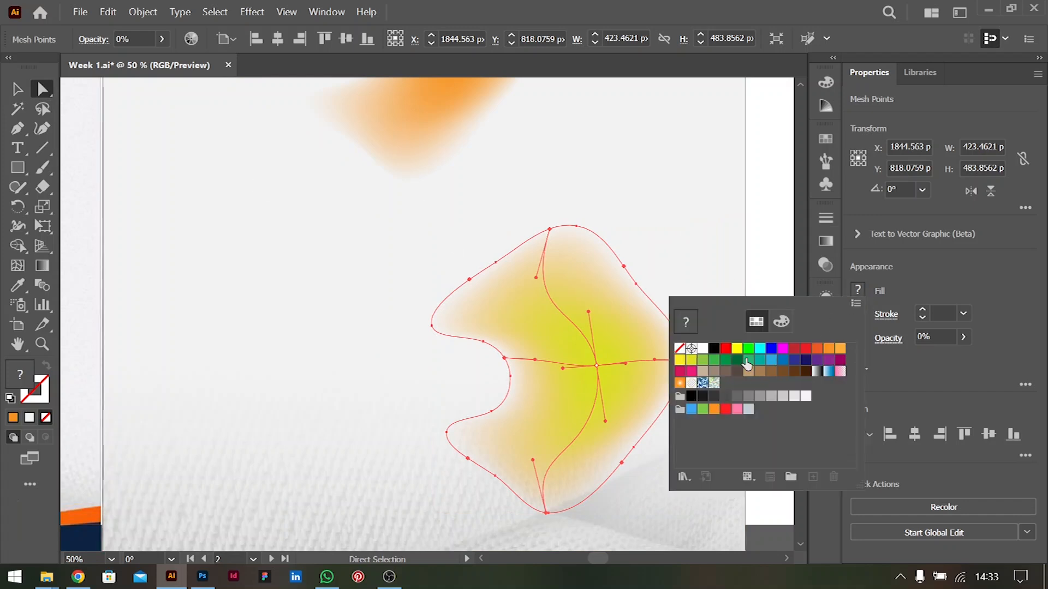
click(691, 361)
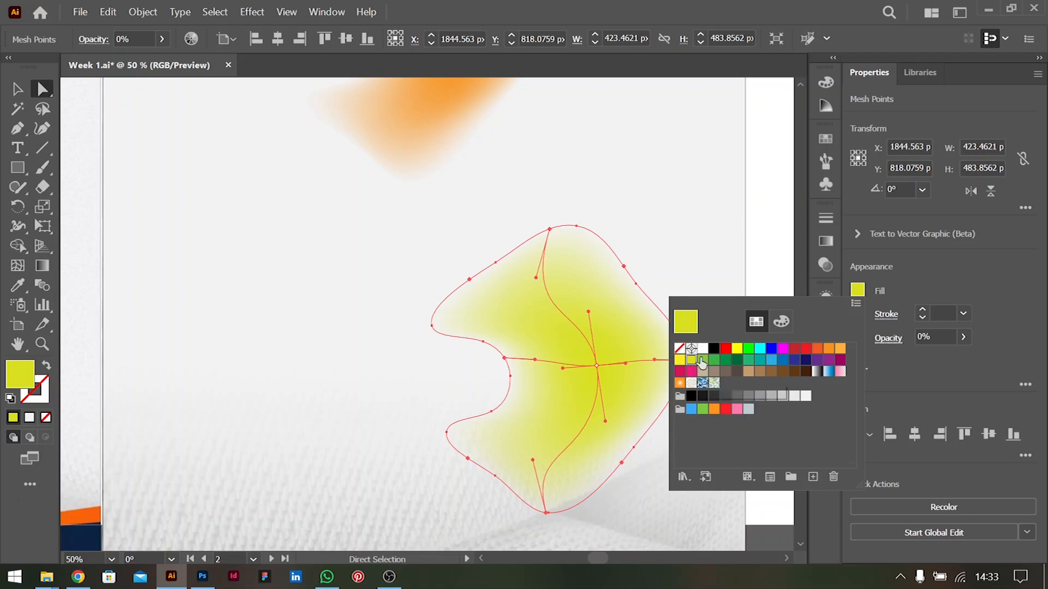
click(737, 361)
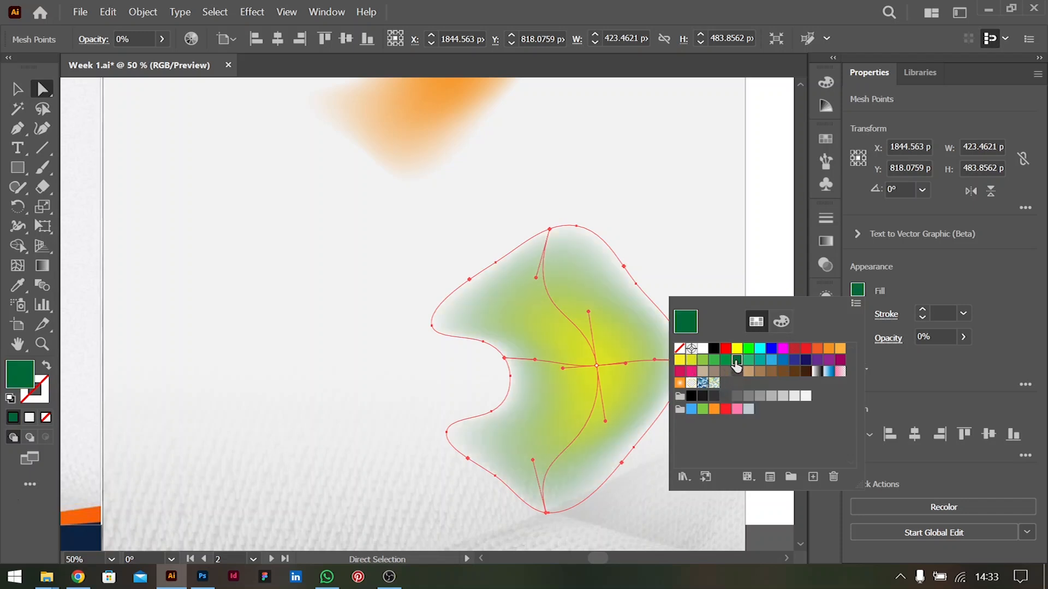
click(771, 362)
click(737, 361)
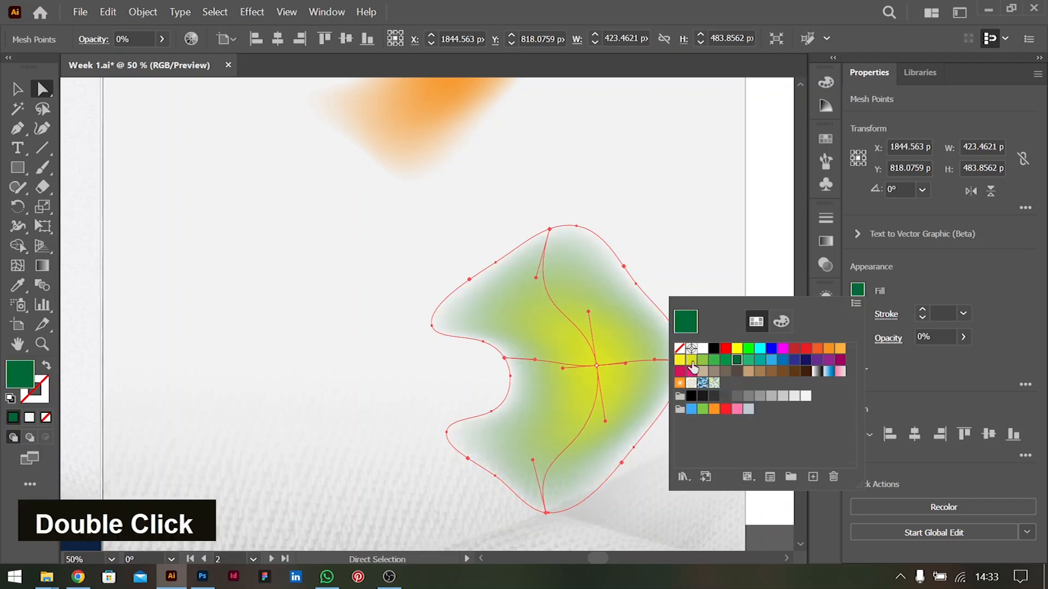
click(702, 361)
click(17, 90)
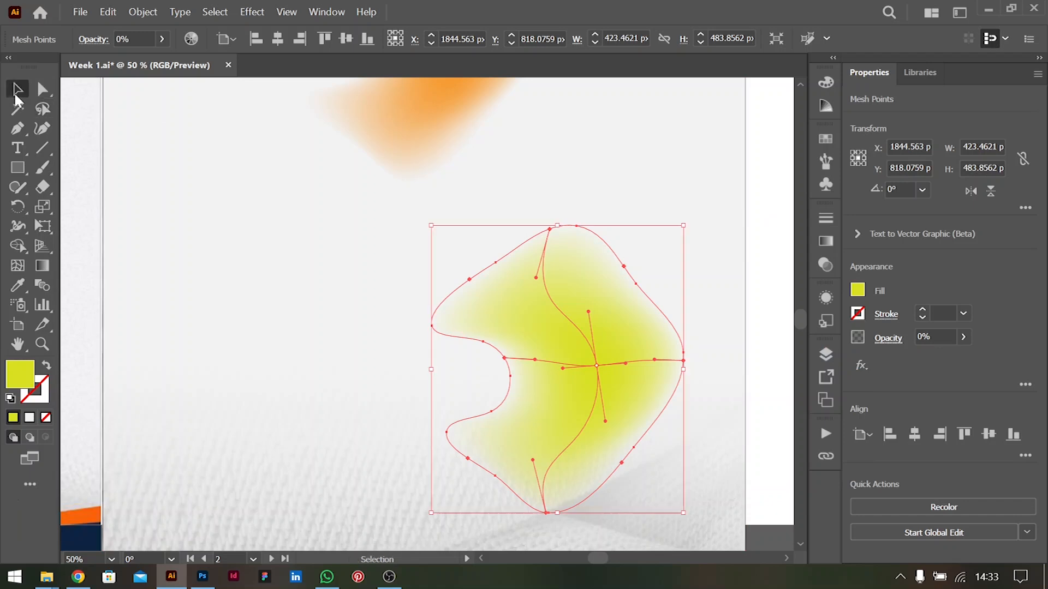
click(737, 327)
Try a Zig Zag effect on the yellow-green blob with smooth points and 16 ridges per segment
click(610, 334)
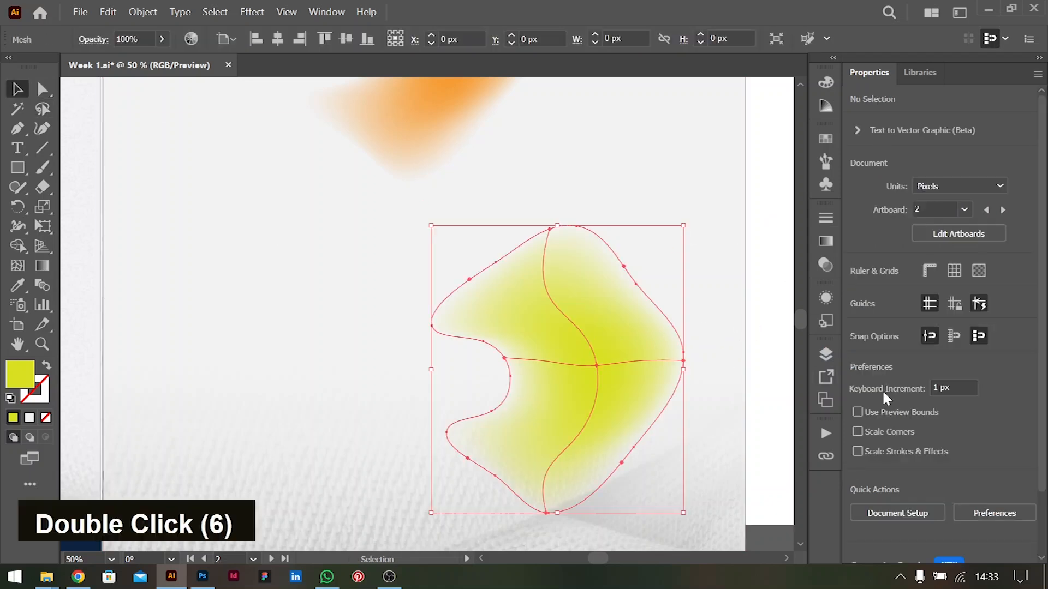
click(860, 371)
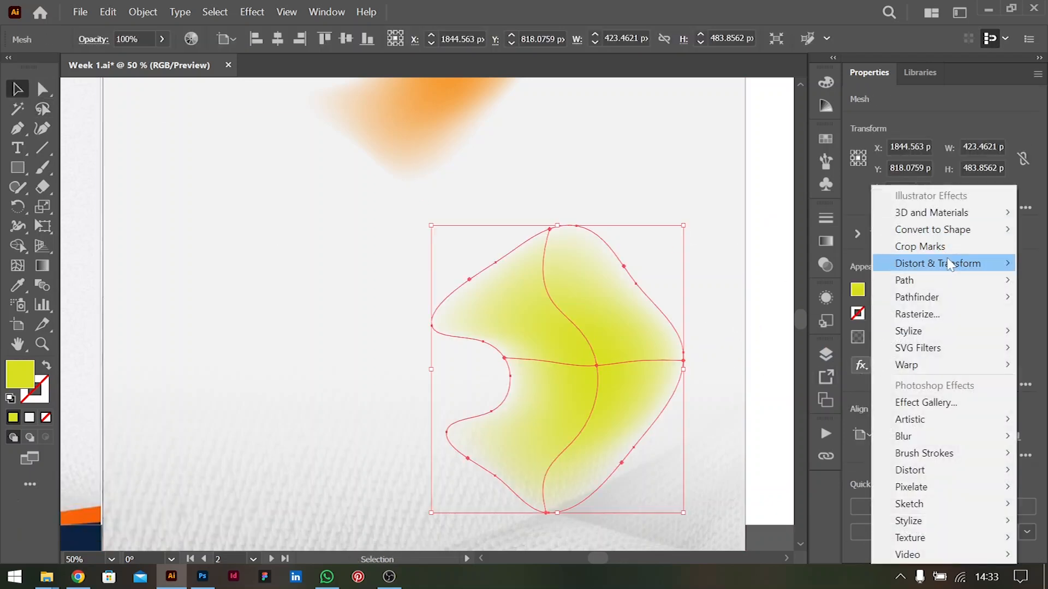
mouse_move(947, 265)
click(788, 364)
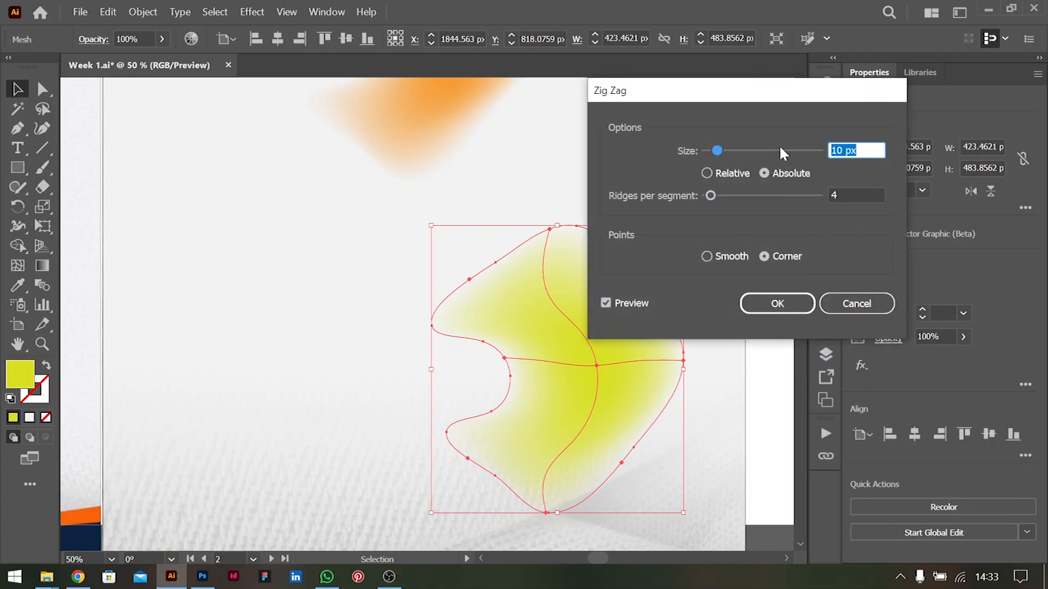
click(852, 195)
click(707, 256)
click(869, 194)
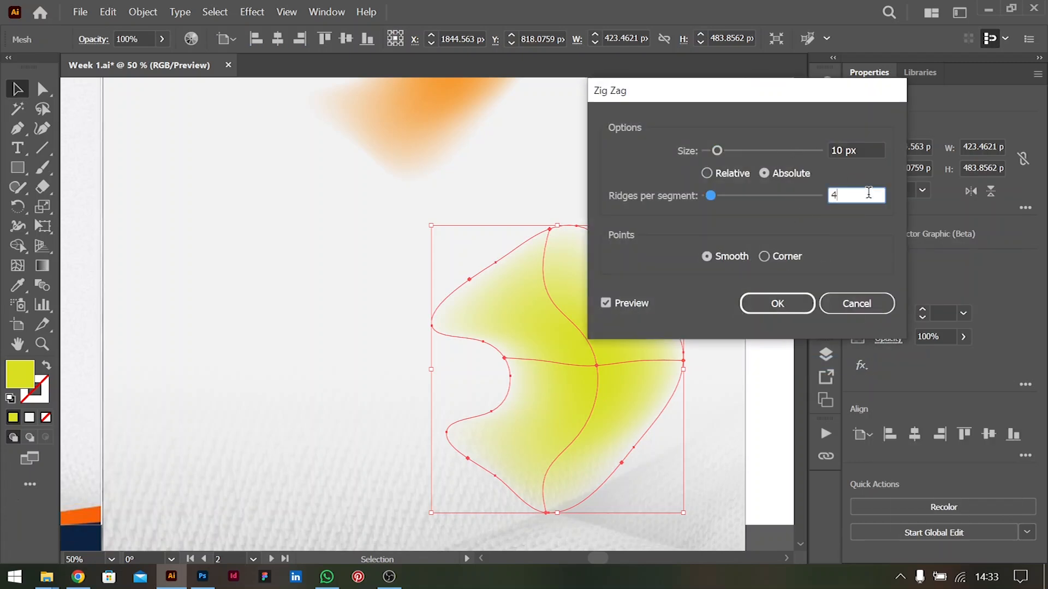
key(Up)
key(Up)
key(Down)
key(Up)
key(Up)
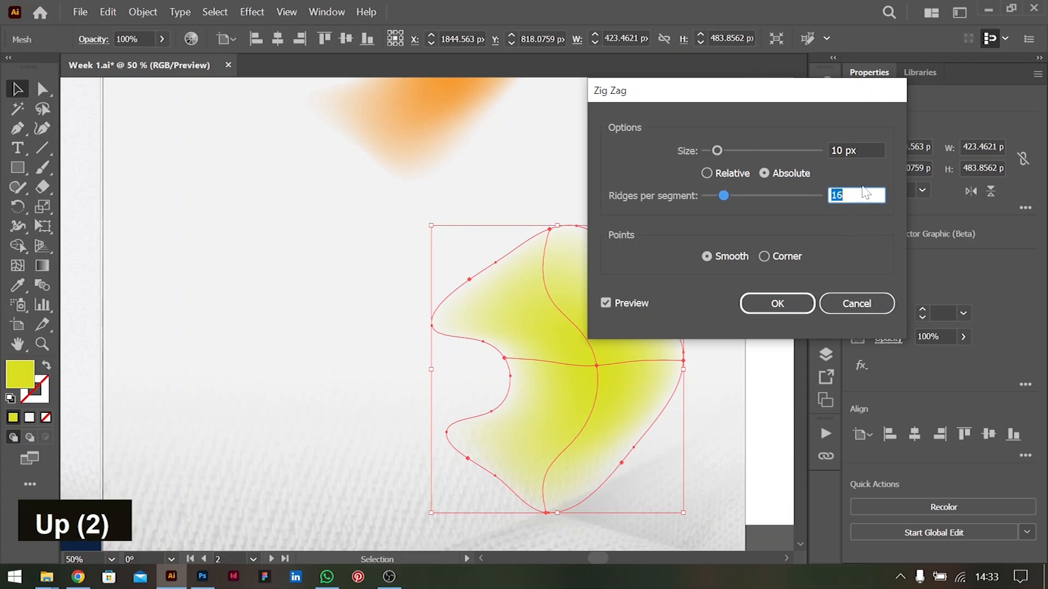
Try a Zig Zag size of 28 px with corner and smooth points and relative sizing, and cancel the effect
click(872, 148)
key(Up)
key(Up)
key(Up)
key(Up)
key(Up)
key(Up)
key(Up)
key(Up)
key(Down)
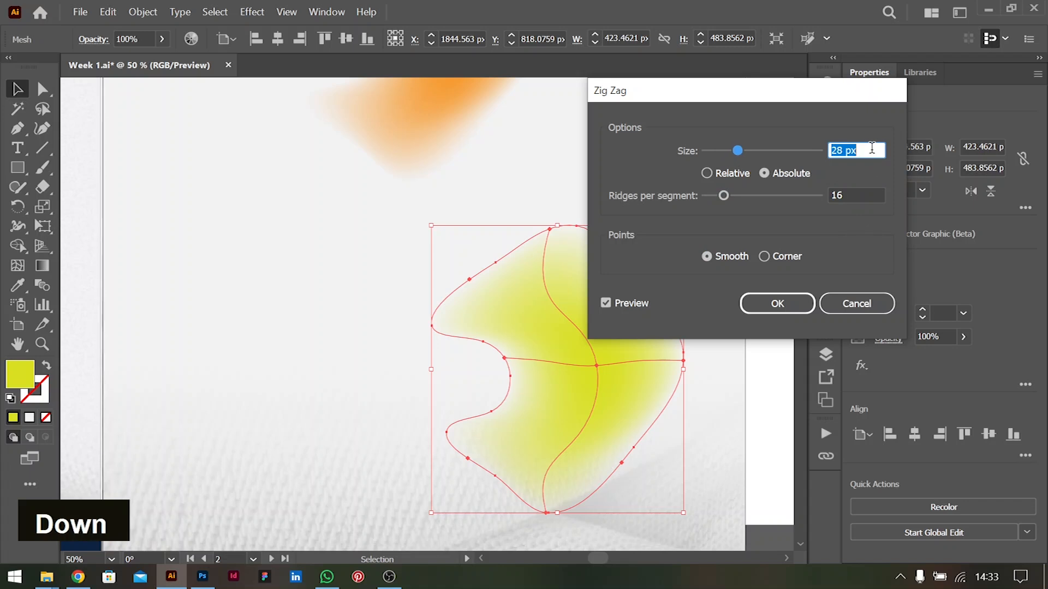
drag(754, 112, 900, 90)
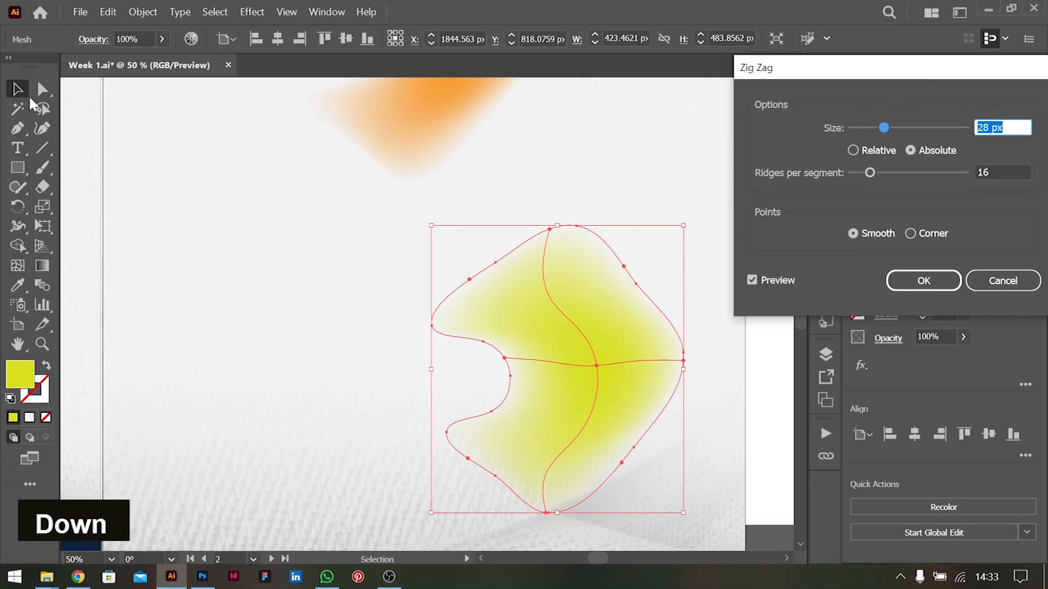
click(918, 231)
click(875, 232)
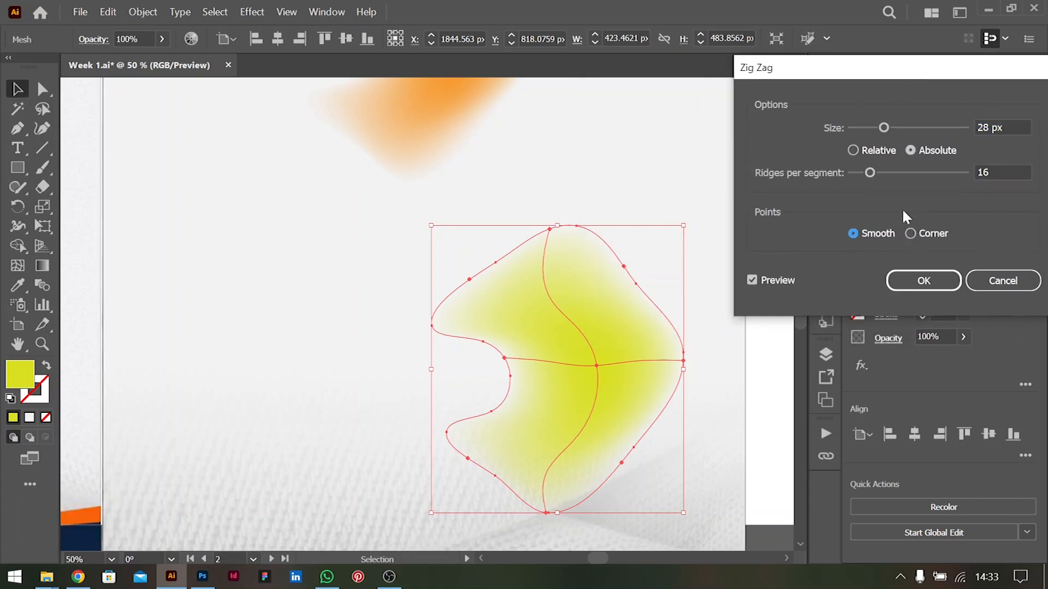
click(861, 151)
click(1003, 281)
Move the yellow-green blob off the artboard onto the grey canvas below its lower-right corner
double_click(578, 355)
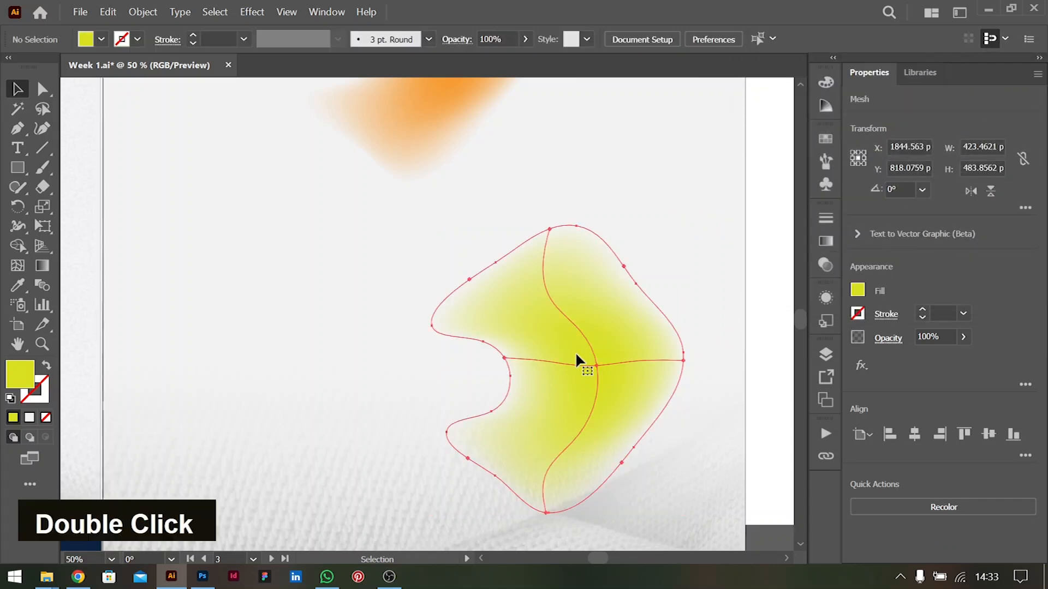
drag(614, 358, 655, 302)
alt+scroll(613, 313, down, 2)
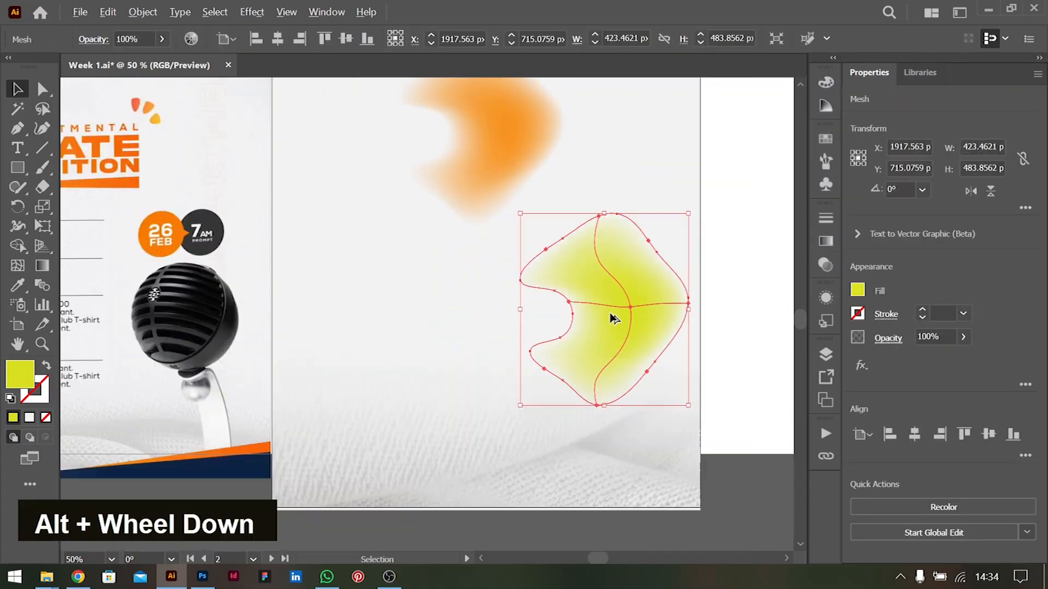
ctrl+scroll(624, 306, down, 1)
drag(556, 307, 687, 502)
Try the Roughen effect on the yellow-green blob and cancel it
click(862, 365)
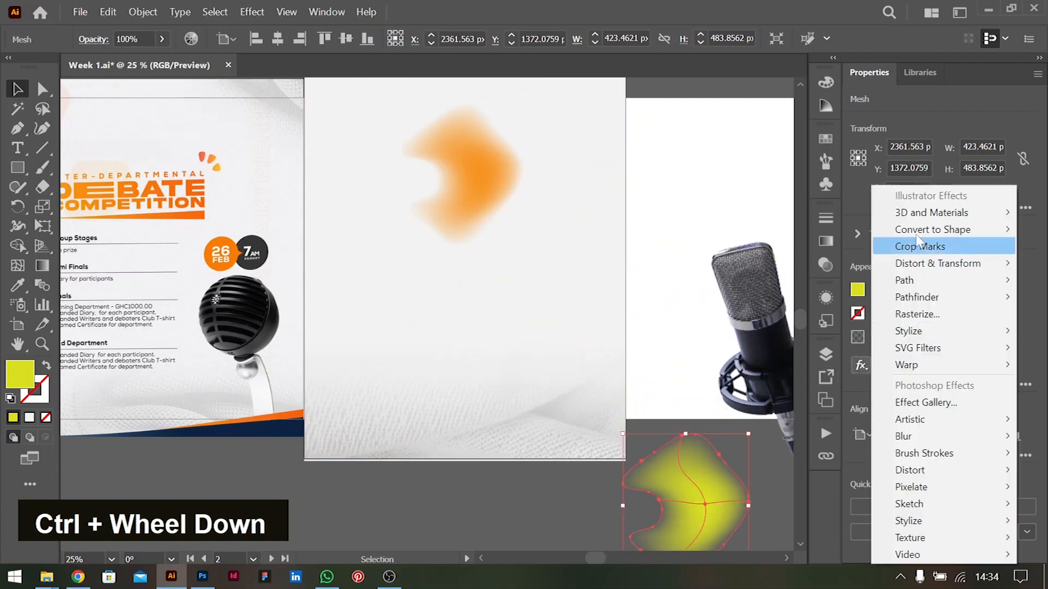
mouse_move(922, 264)
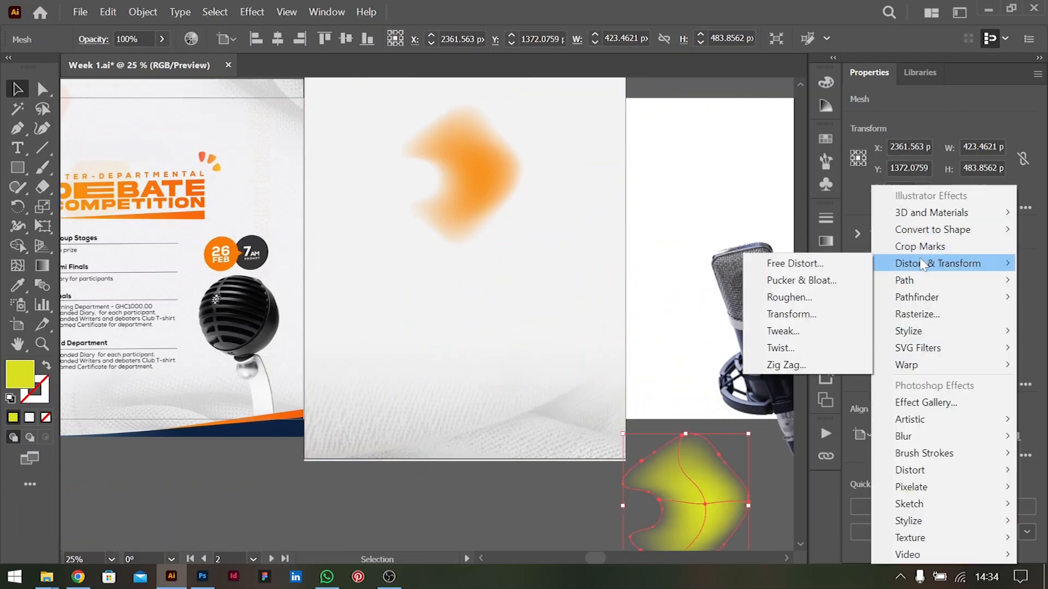
click(798, 299)
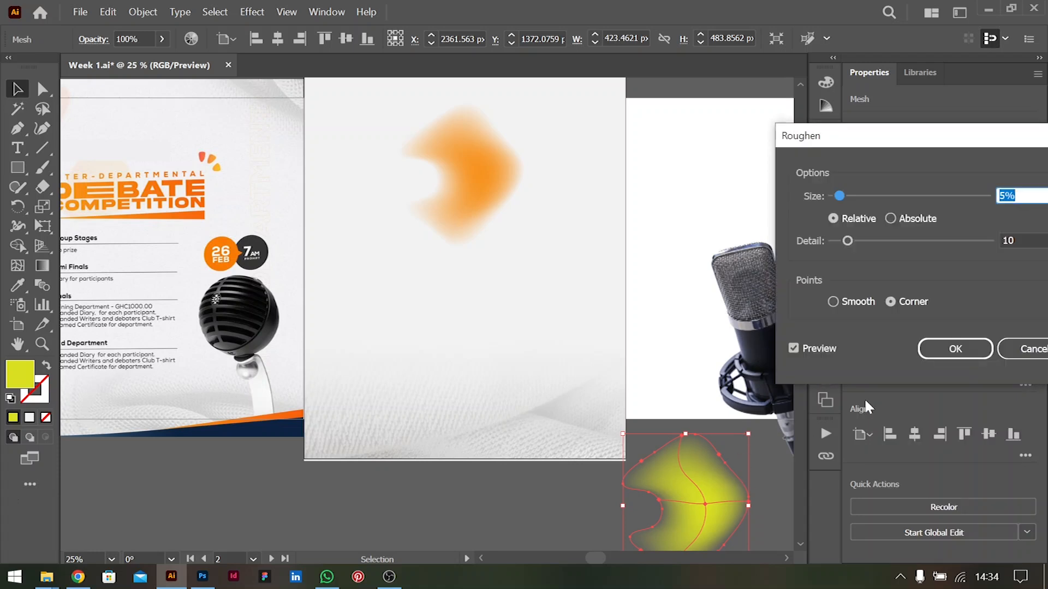
click(1029, 348)
scroll(697, 468, down, 3)
click(516, 424)
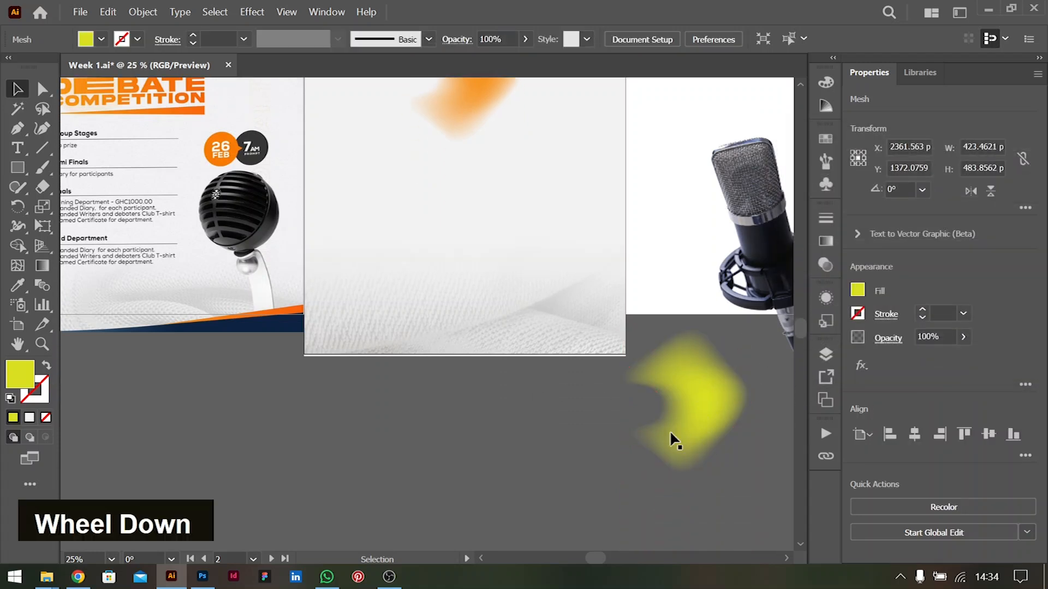
double_click(704, 404)
click(143, 12)
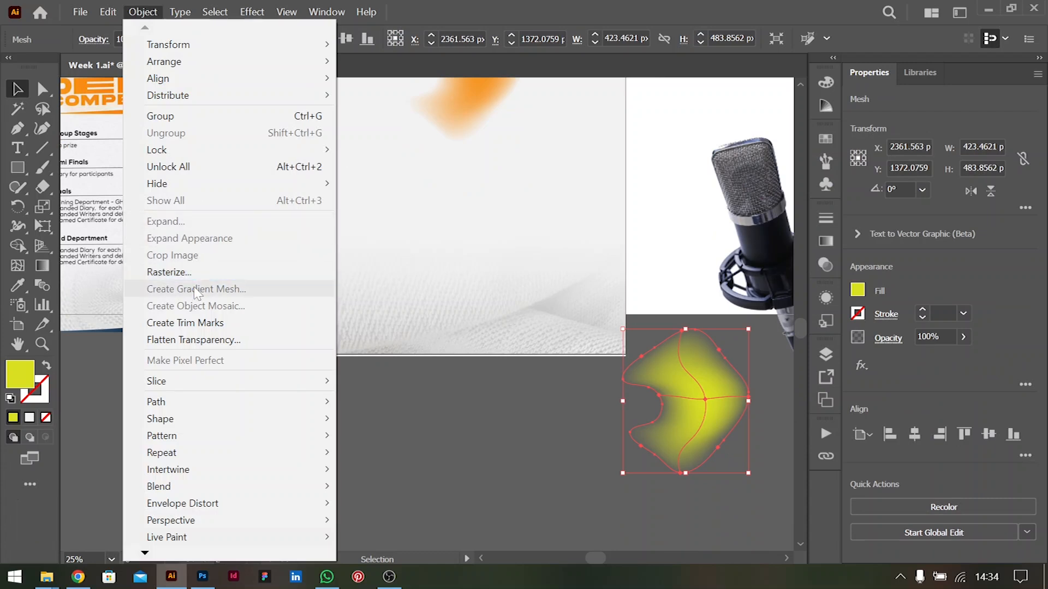
click(510, 358)
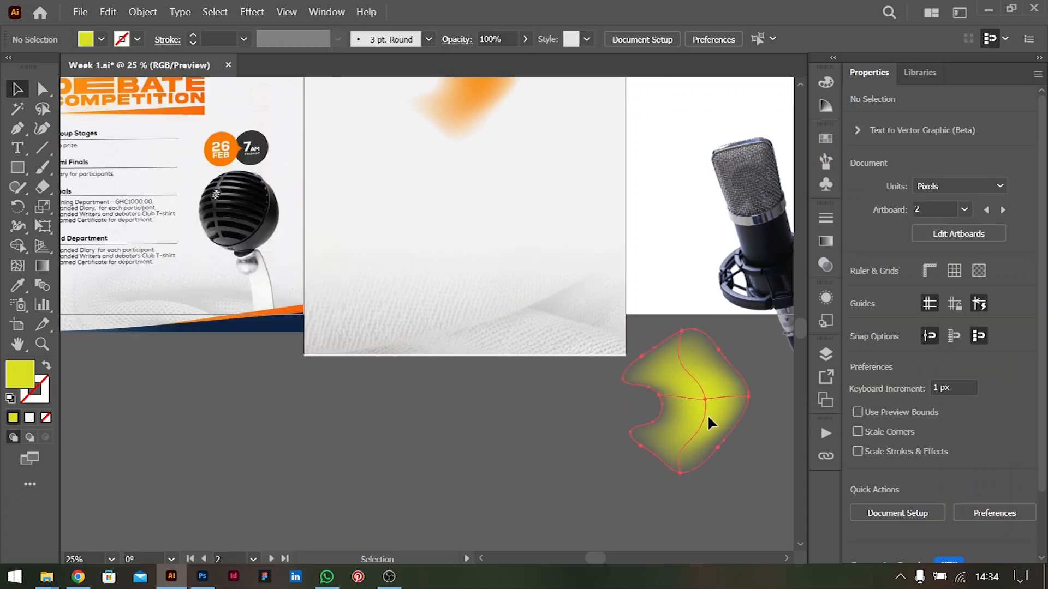
Reshape the blob by moving its lower-left anchor to about X 2238, Y 1494 px and its rightmost mesh point to about X 2651, Y 1492 px
click(707, 414)
alt+scroll(677, 342, up, 1)
scroll(682, 349, down, 1)
alt+scroll(687, 359, up, 1)
scroll(689, 363, down, 3)
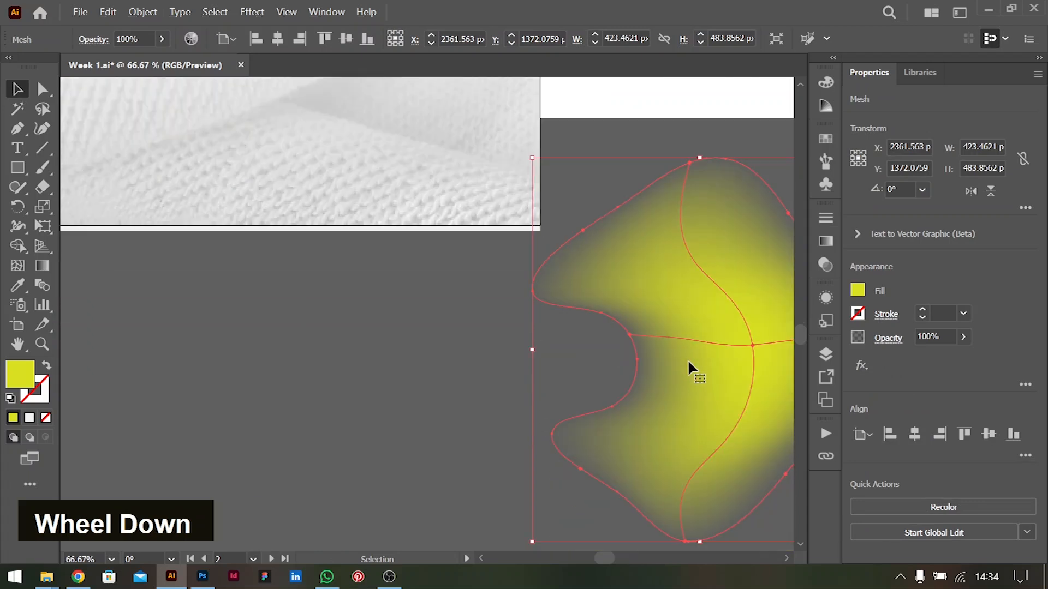
ctrl+scroll(690, 368, down, 4)
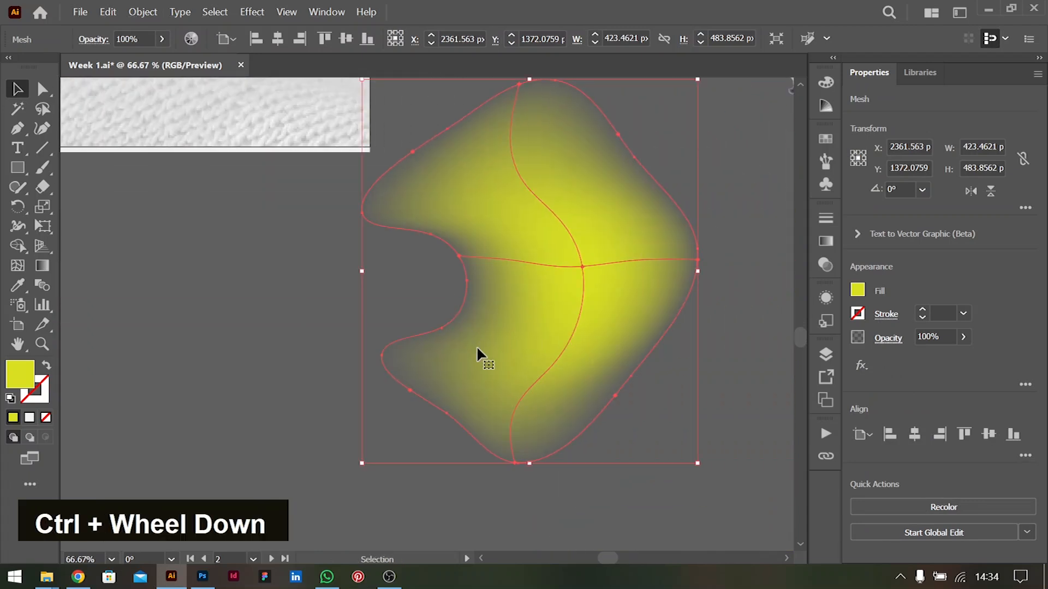
key(a)
click(383, 356)
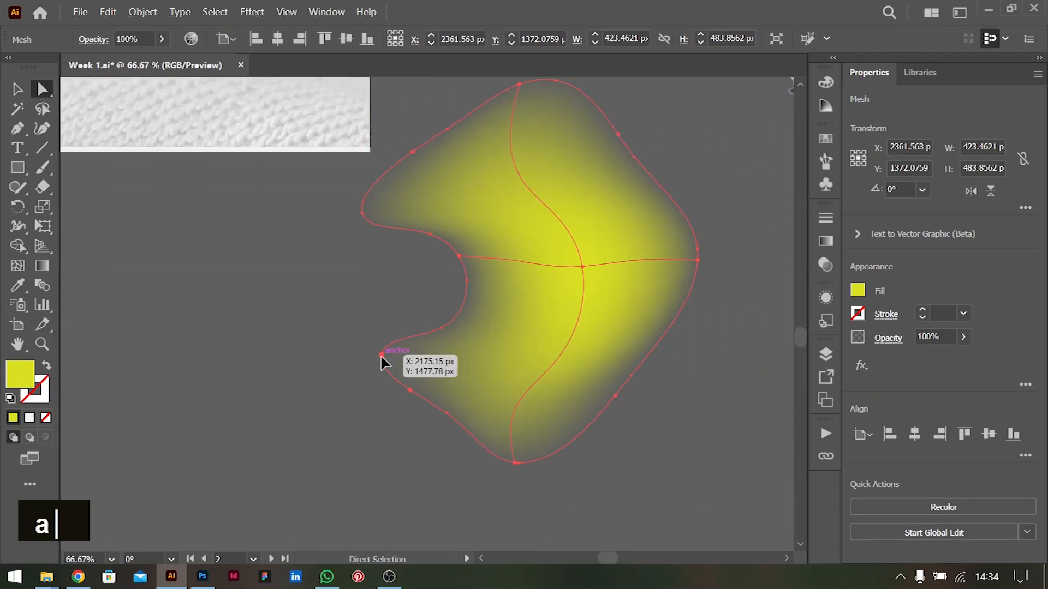
drag(385, 358, 431, 371)
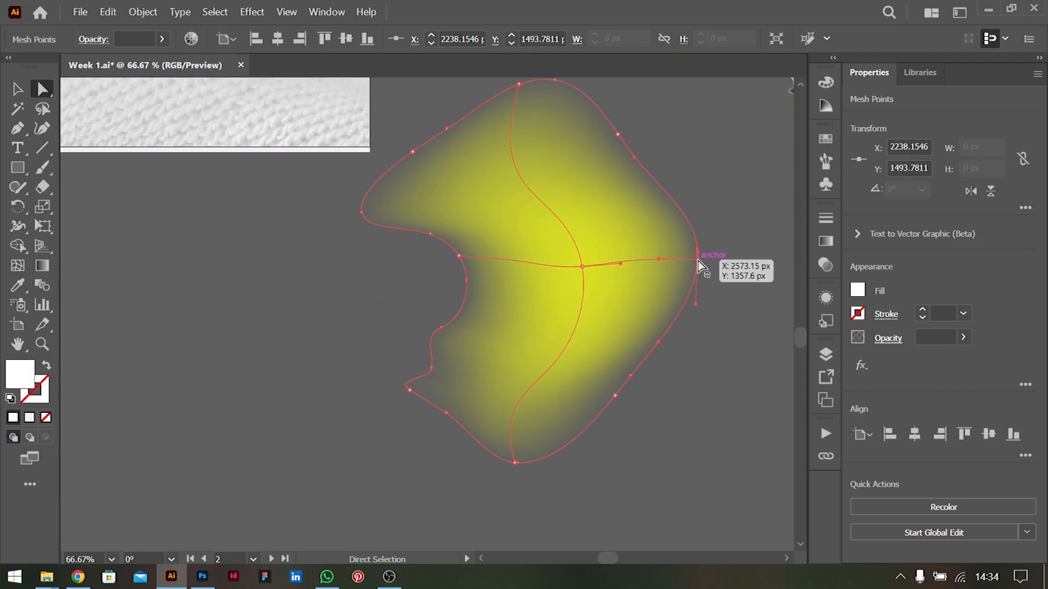
click(700, 256)
drag(700, 257, 759, 365)
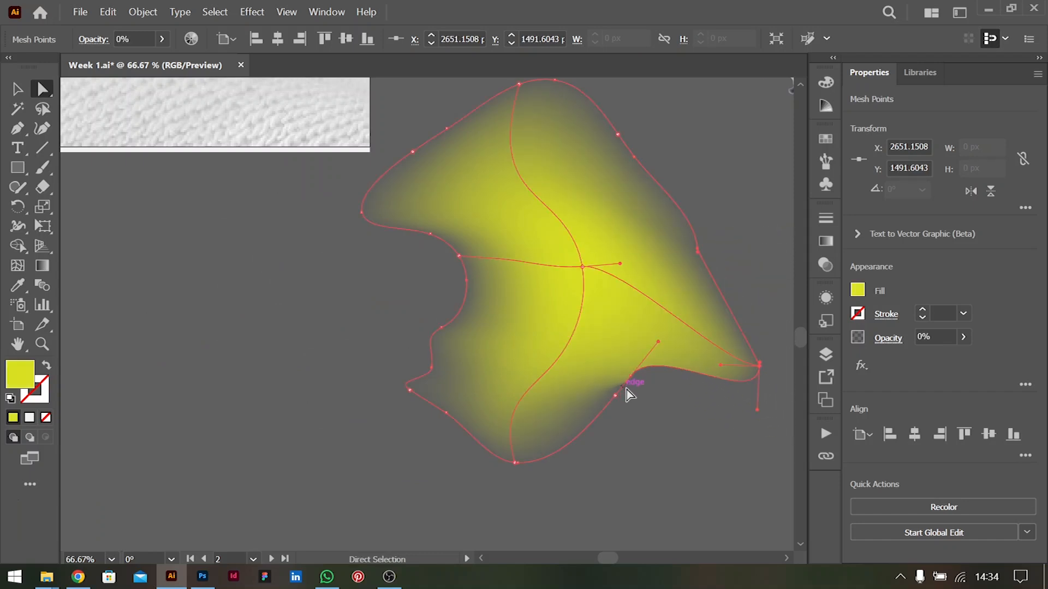
Reshape the yellow-green blob's lower edge by moving its two lower-right anchors to about X 2508, Y 1627 px and X 2651, Y 1590 px
drag(615, 396, 647, 473)
double_click(631, 377)
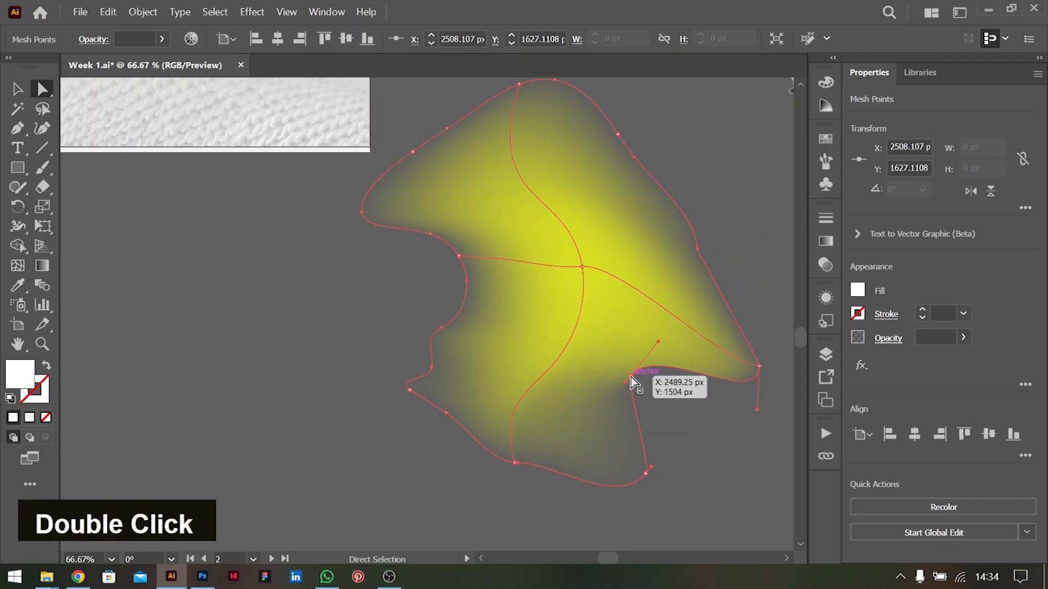
drag(634, 382, 757, 443)
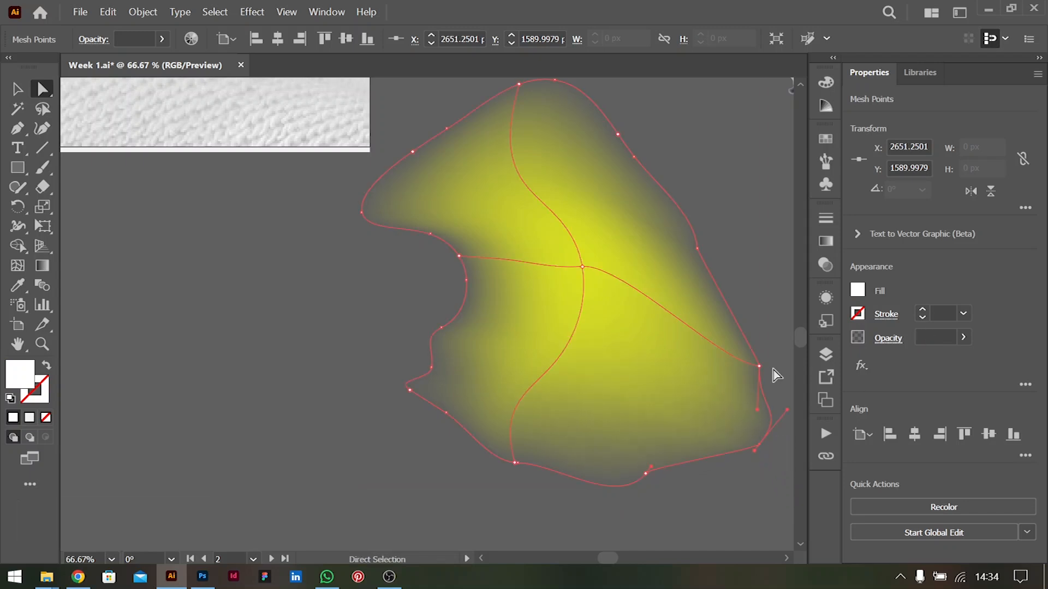
key(u)
double_click(761, 445)
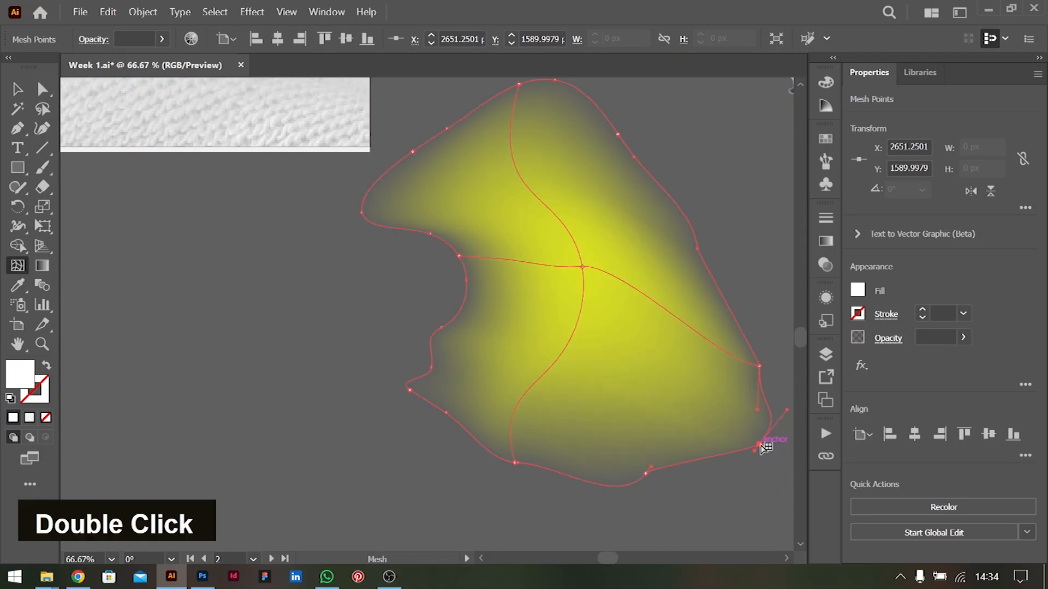
scroll(669, 299, up, 2)
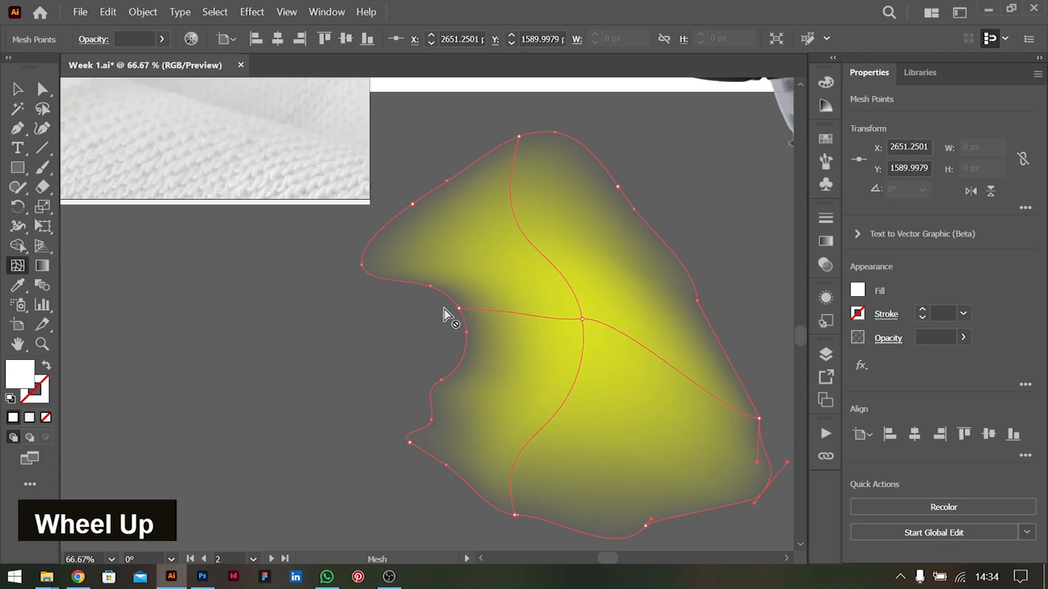
Place the reshaped yellow-green blob across the flyer artboard's left edge and the orange blob over its upper-right corner
alt+scroll(477, 309, down, 4)
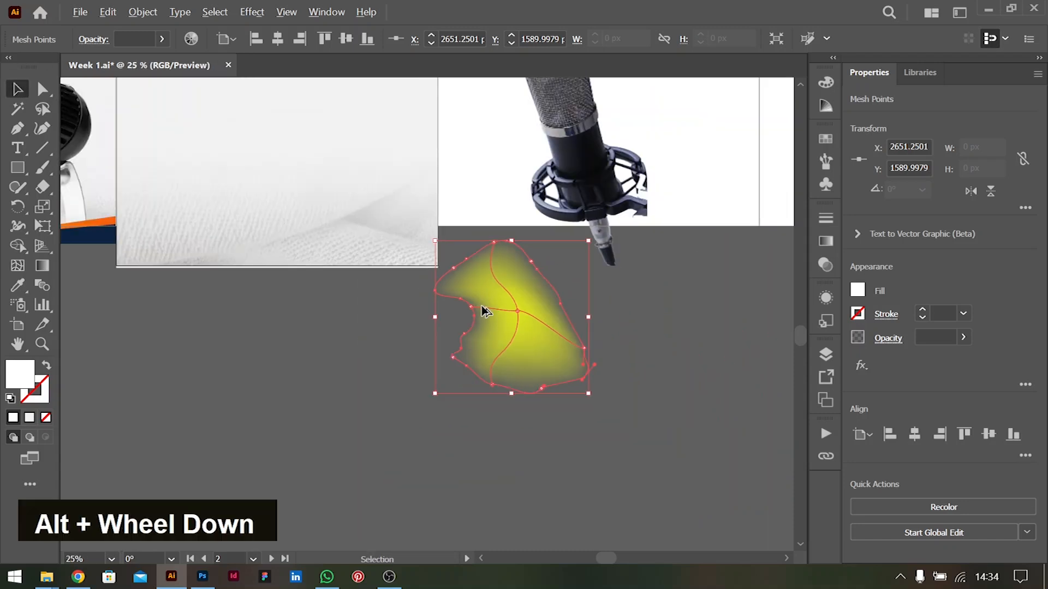
ctrl+scroll(609, 323, left, 2)
scroll(609, 323, left, 1)
scroll(608, 323, down, 3)
scroll(608, 323, up, 8)
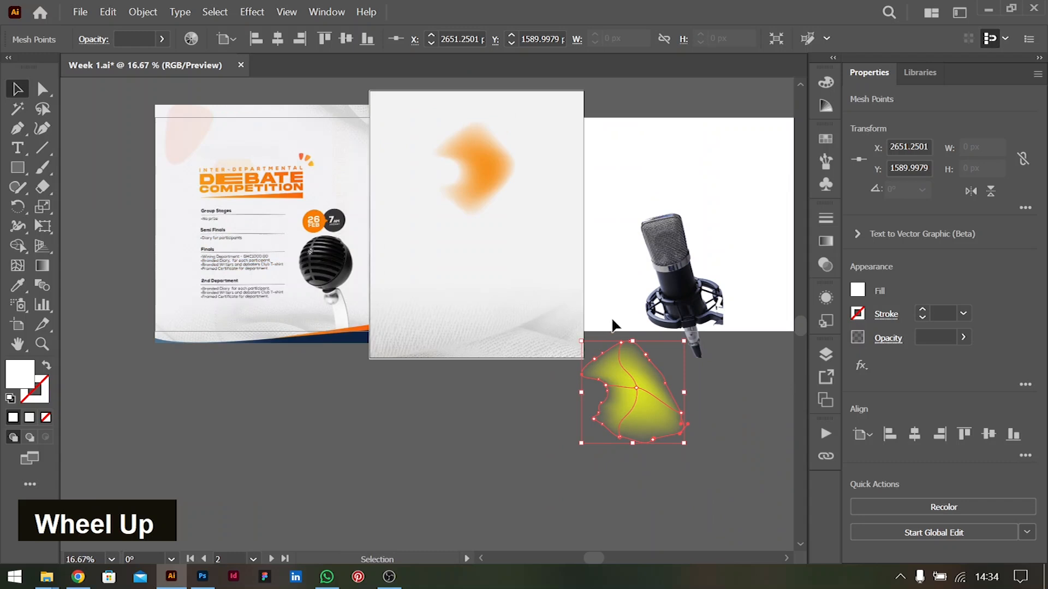
click(741, 443)
drag(656, 448, 417, 292)
drag(500, 214, 554, 177)
Duplicate the yellow-green blob and scale the copy to about 189 × 188 px in the artboard's upper-left area, around X 1411, Y 221 px
click(414, 313)
drag(402, 333, 468, 264)
drag(492, 179, 444, 224)
click(617, 211)
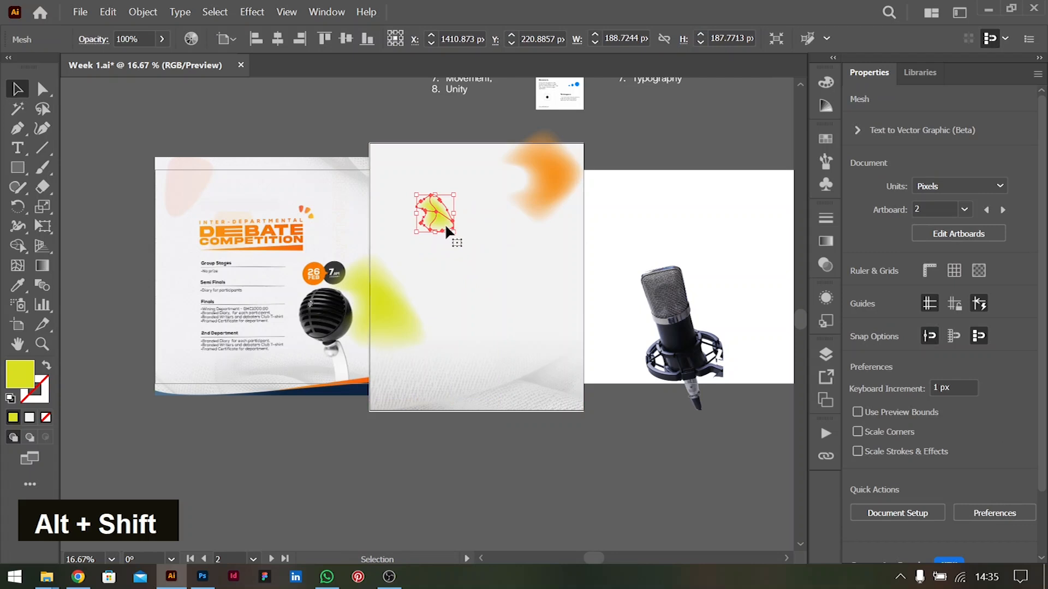
click(664, 215)
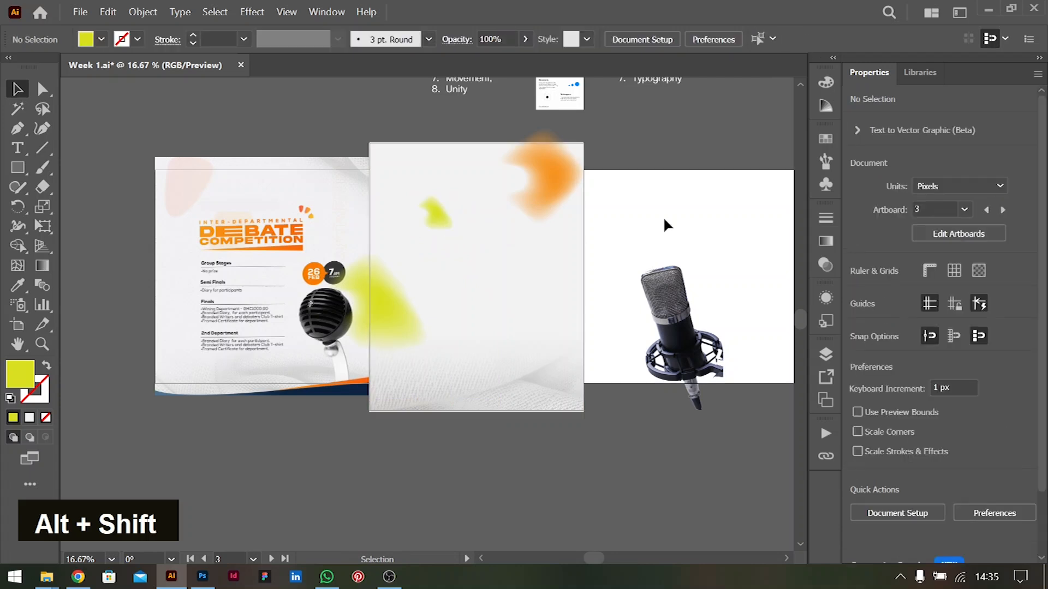
Duplicate the orange and large yellow-green blobs, rotate the yellow-green copy 180°, and overlap both copies in the artboard's lower-right corner
click(558, 184)
drag(559, 180, 532, 407)
drag(402, 334, 553, 333)
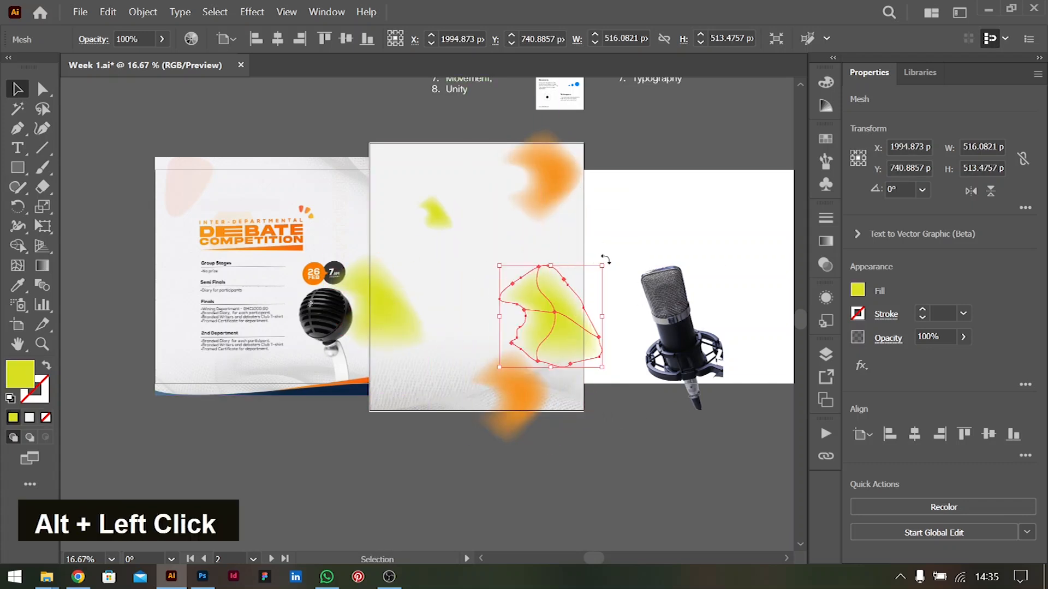
drag(625, 284, 483, 356)
drag(555, 323, 557, 394)
Group the overlapping orange and yellow-green blob copies in the artboard's lower-right corner
shift+click(517, 419)
key(ctrl+g)
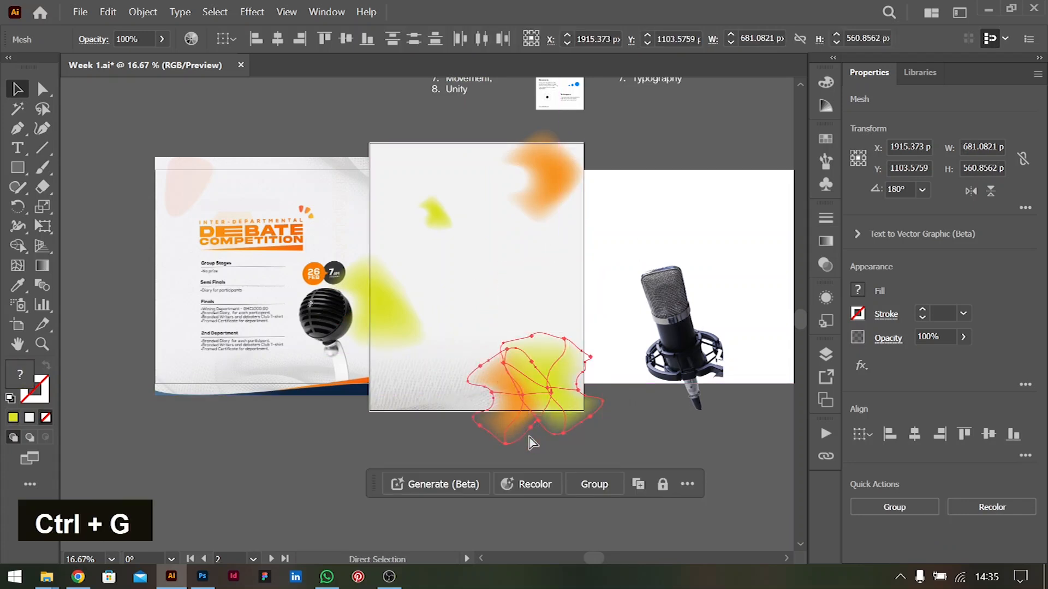
mouse_move(543, 418)
mouse_down()
mouse_move(557, 402)
mouse_move(546, 416)
mouse_up()
Move the microphone to about X 1949, Y 985 px in the artboard's lower-right area and shrink the overlapping blob pair over its base
drag(687, 344, 536, 369)
click(594, 364)
drag(605, 386, 576, 366)
drag(508, 322, 508, 321)
mouse_move(573, 373)
mouse_down()
mouse_move(589, 370)
mouse_move(578, 369)
mouse_up()
drag(523, 331, 531, 329)
Move the small yellow-green blob to the artboard's right edge, at about X 2224, Y 212 px
scroll(498, 234, left, 5)
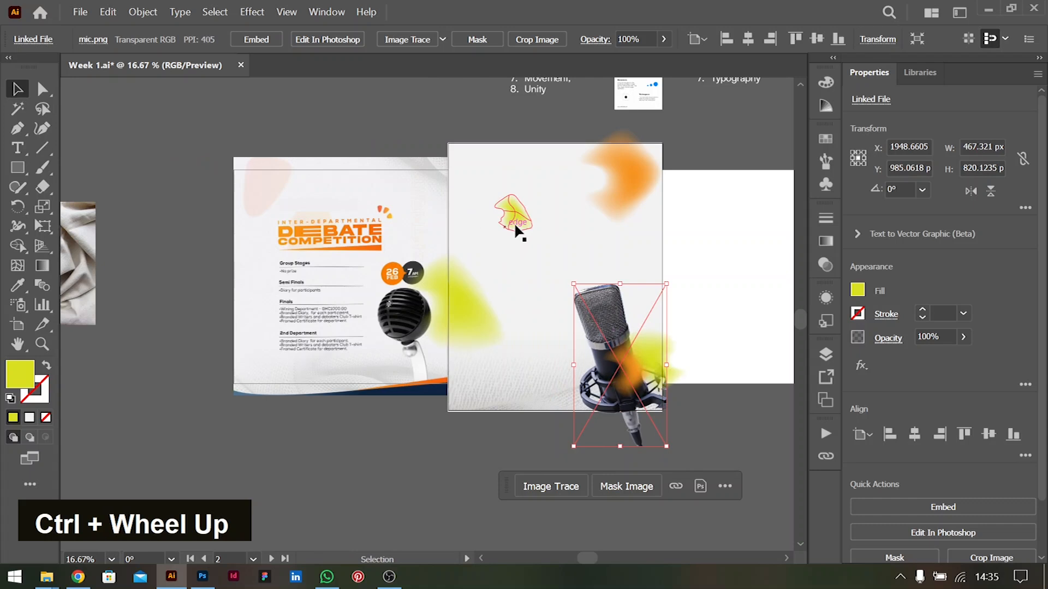
scroll(513, 223, up, 1)
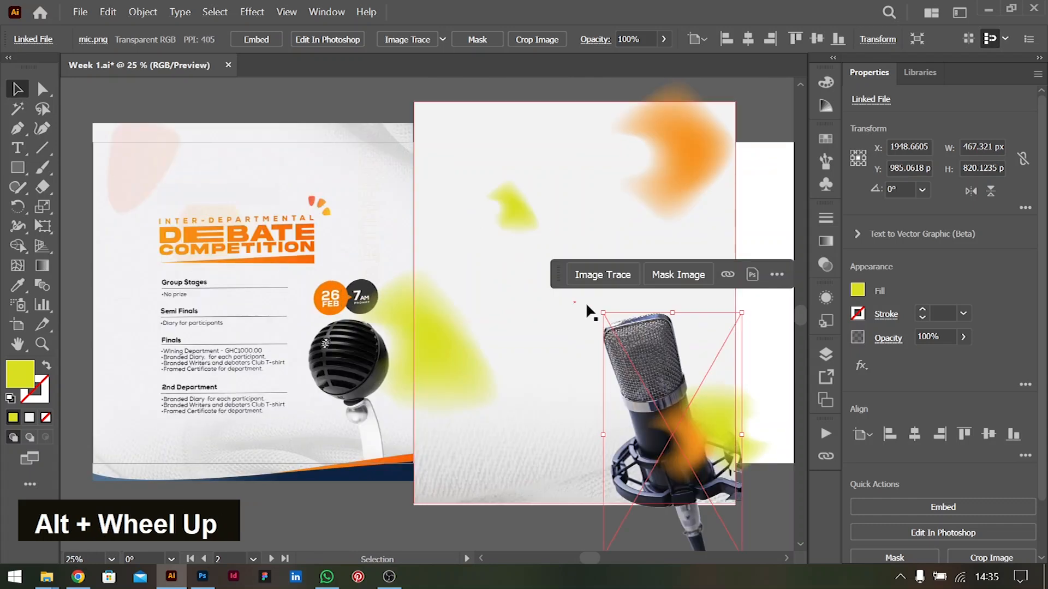
click(762, 207)
drag(545, 253, 759, 205)
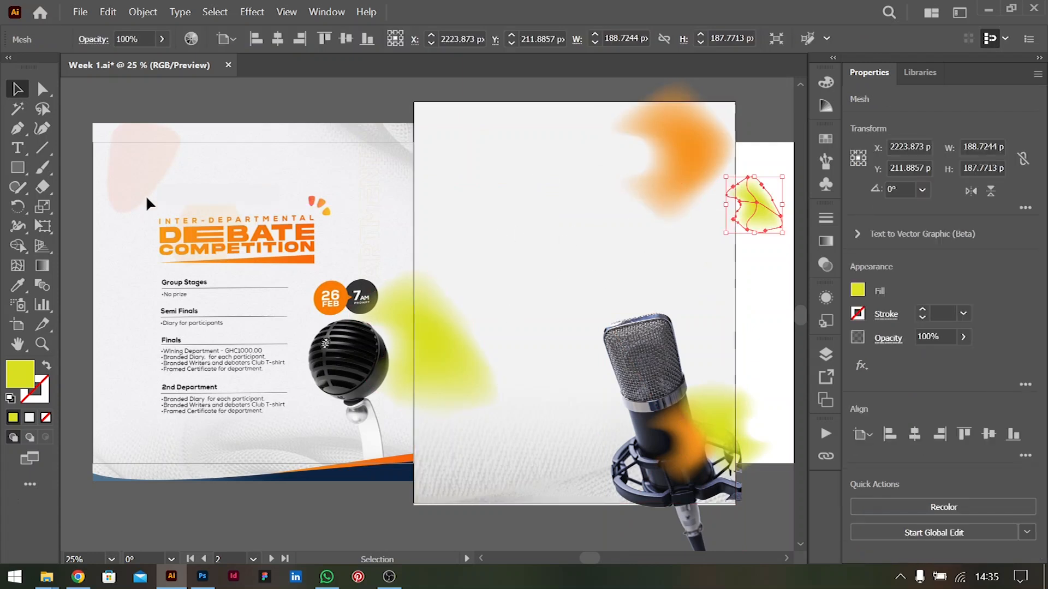
Add the text "INTER-DEPARTMENTAL" in the artboard's upper-left area
click(19, 154)
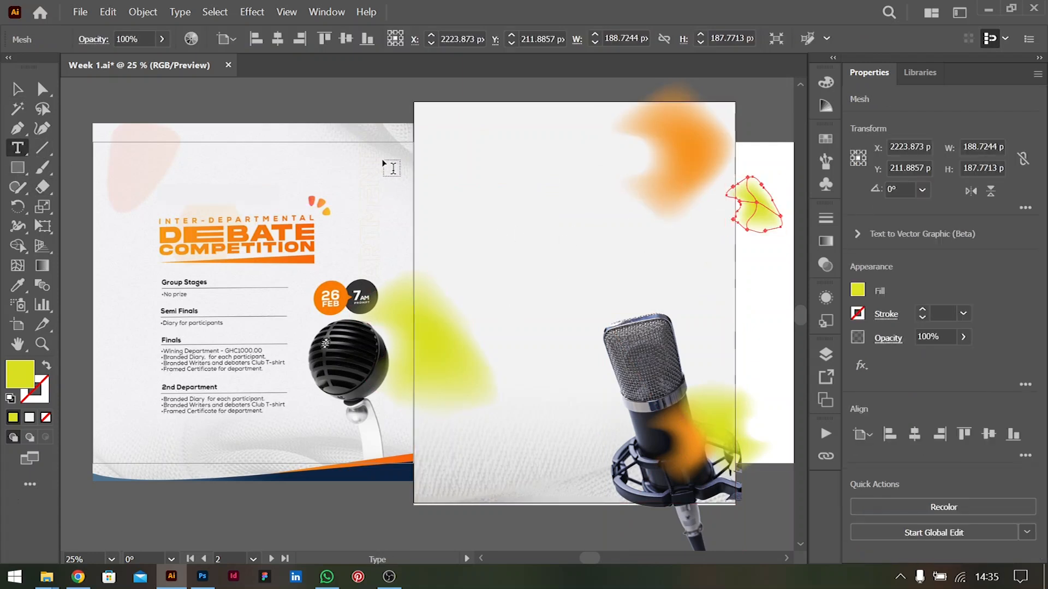
click(450, 217)
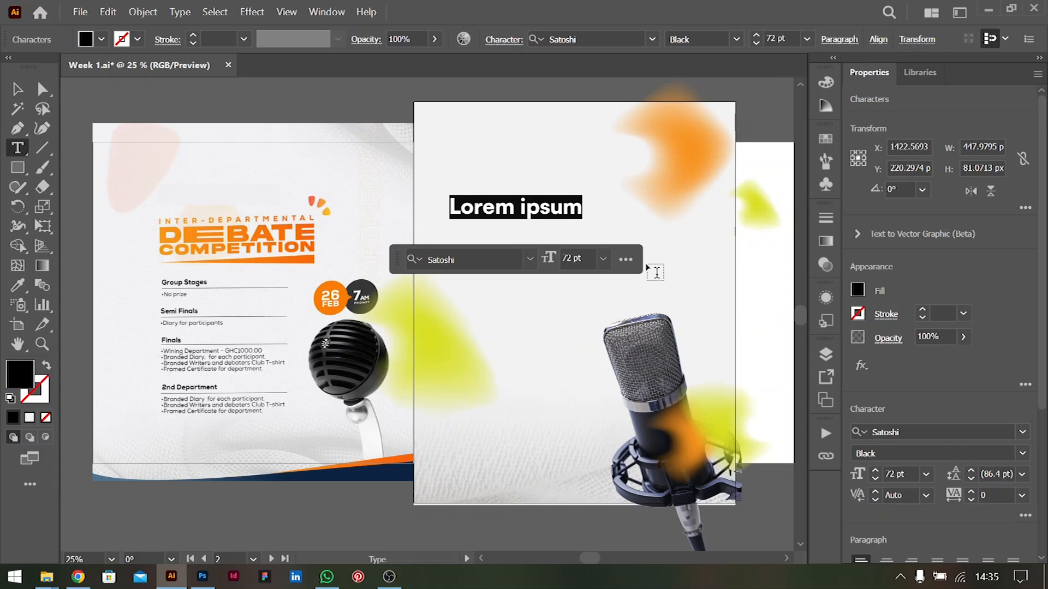
text(INTER-DEPA)
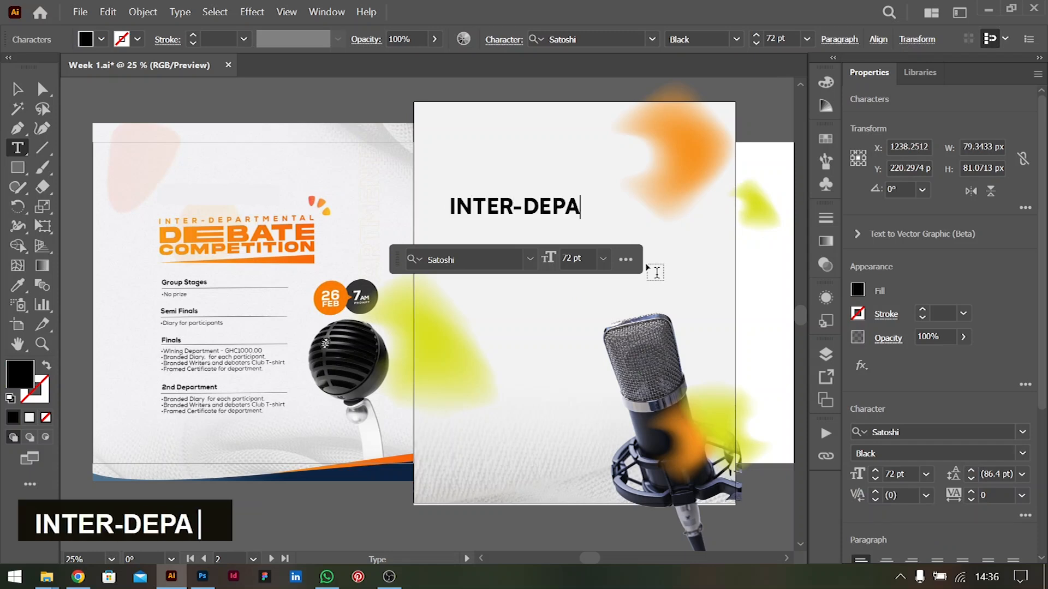
text(RTMENTA)
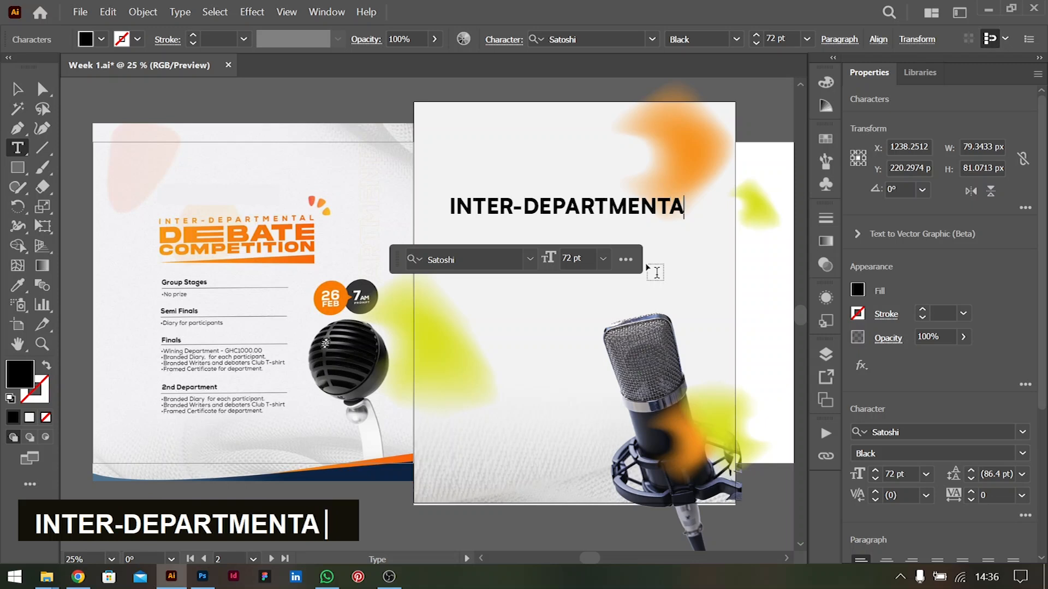
text(L)
Change the INTER-DEPARTMENTAL text to the Outfit font in Regular style
key(ctrl+a)
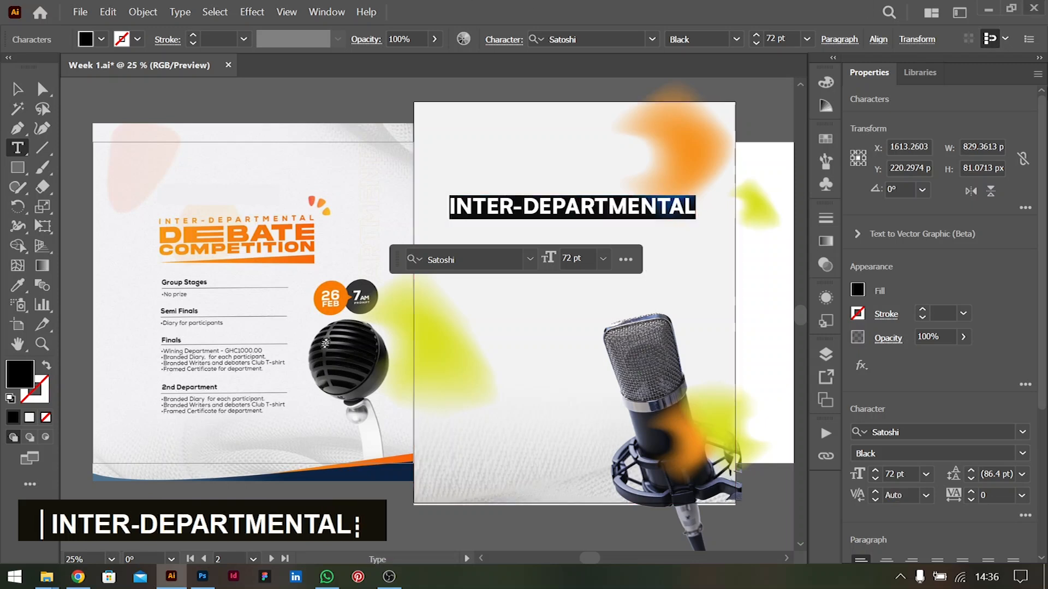
click(920, 425)
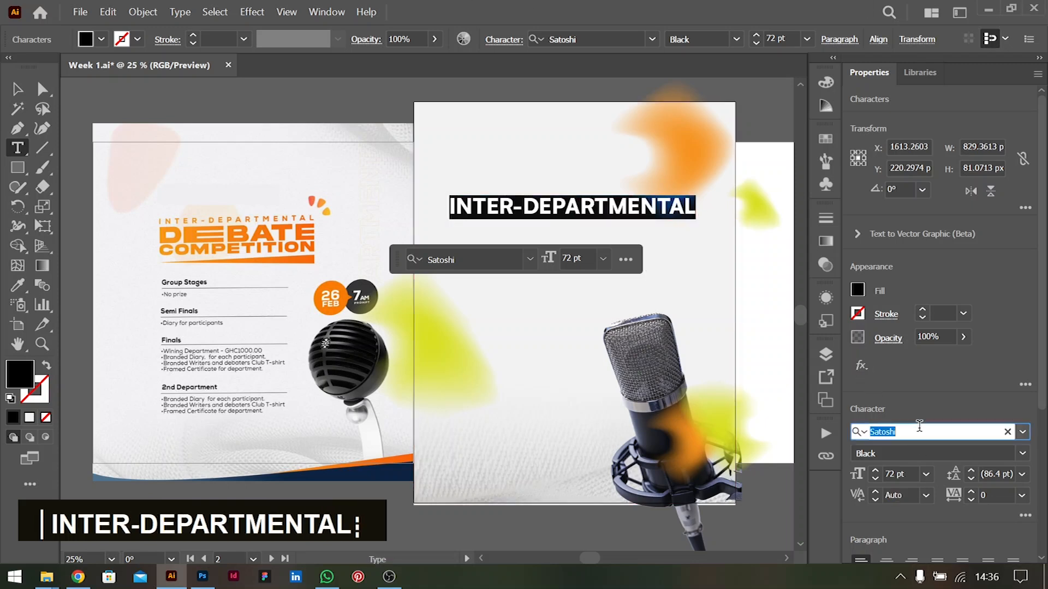
text(ou)
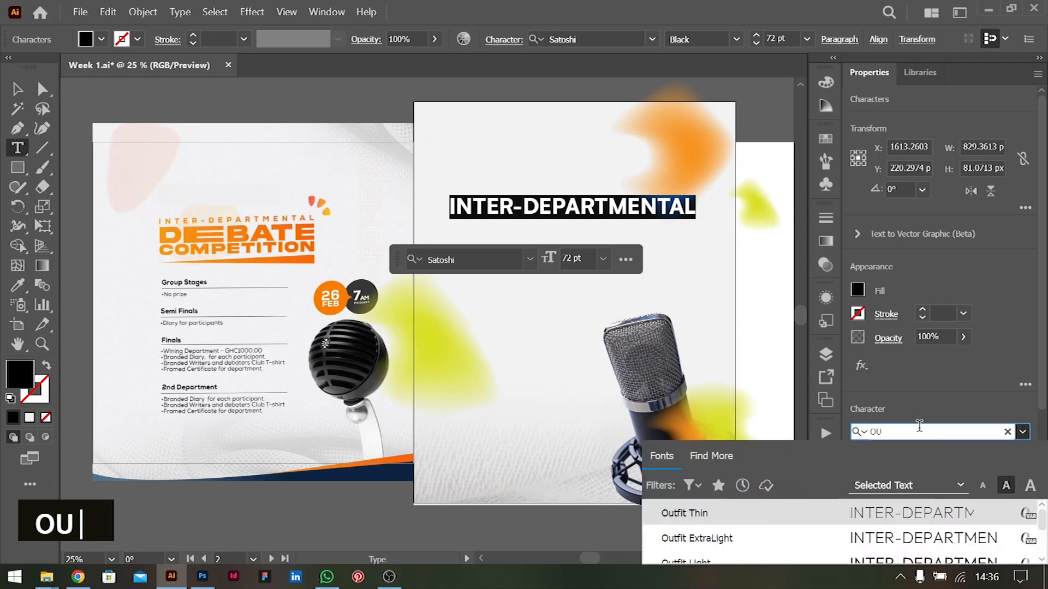
click(898, 541)
click(1000, 452)
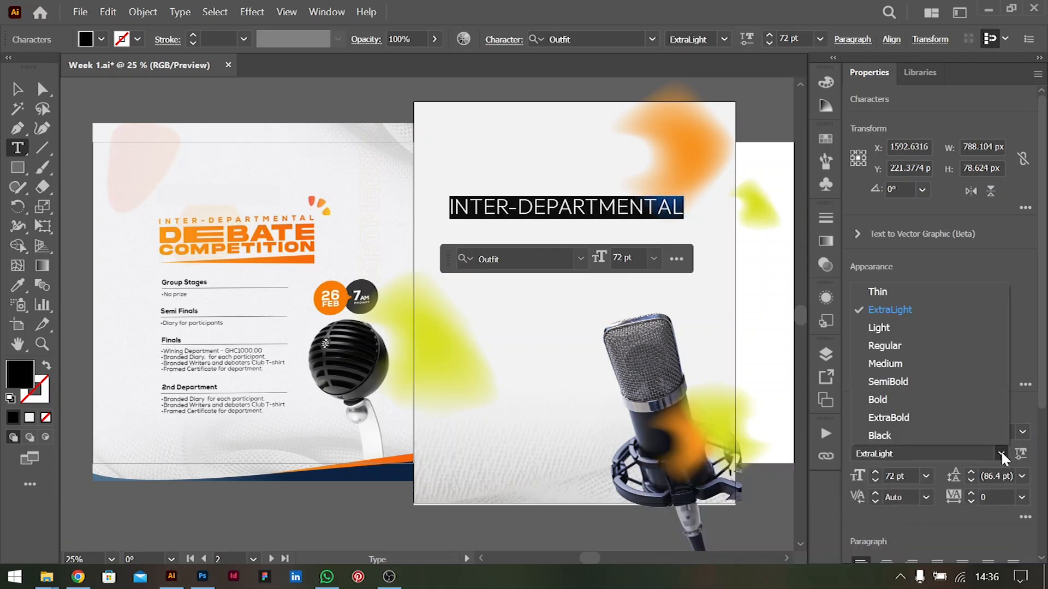
click(885, 346)
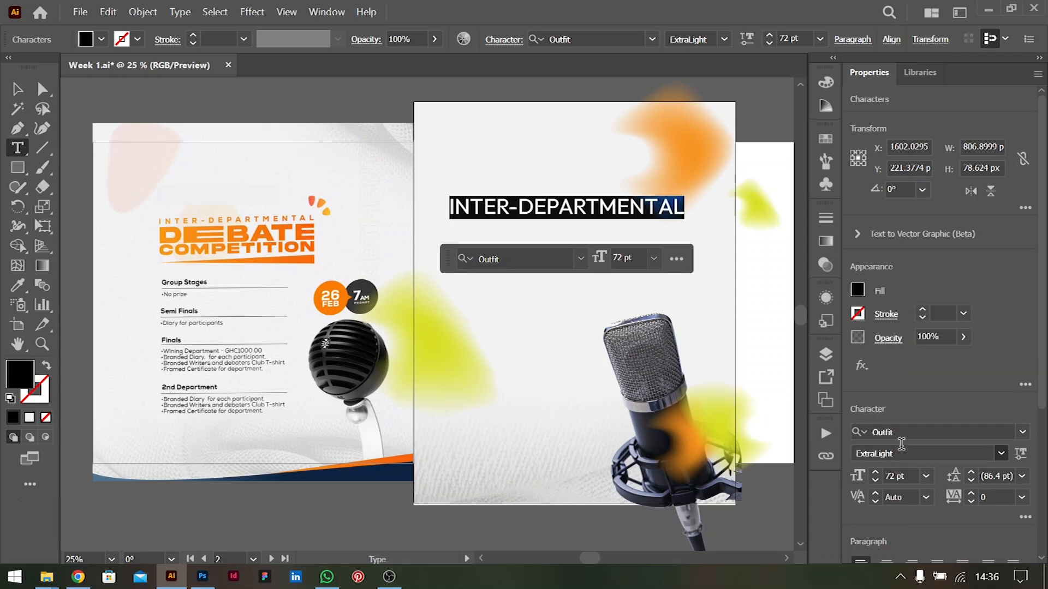
Set the INTER-DEPARTMENTAL text to 48 pt and widen its tracking to 300
click(924, 475)
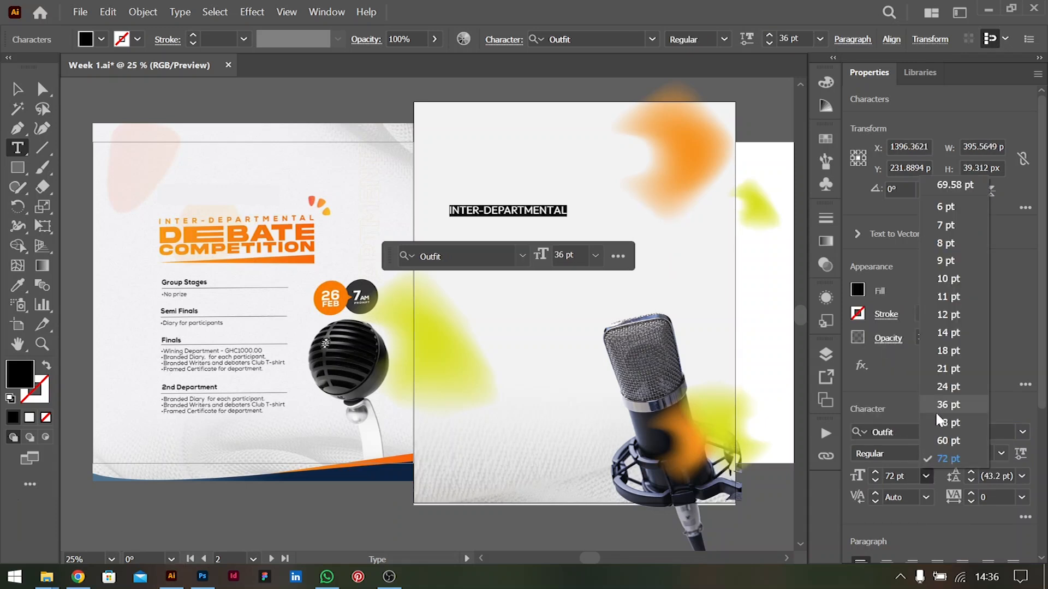
click(935, 423)
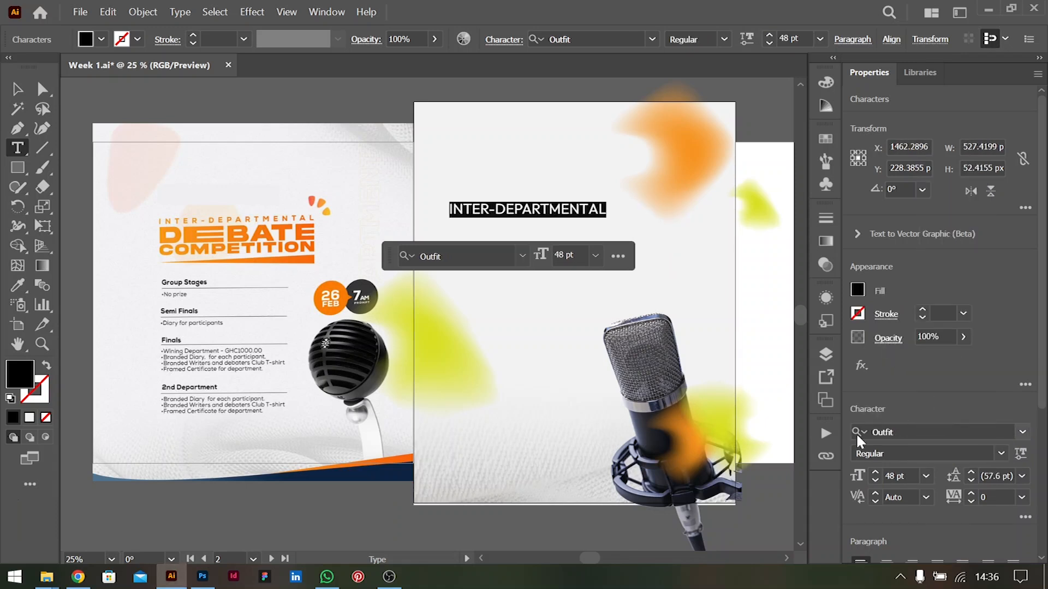
click(1022, 497)
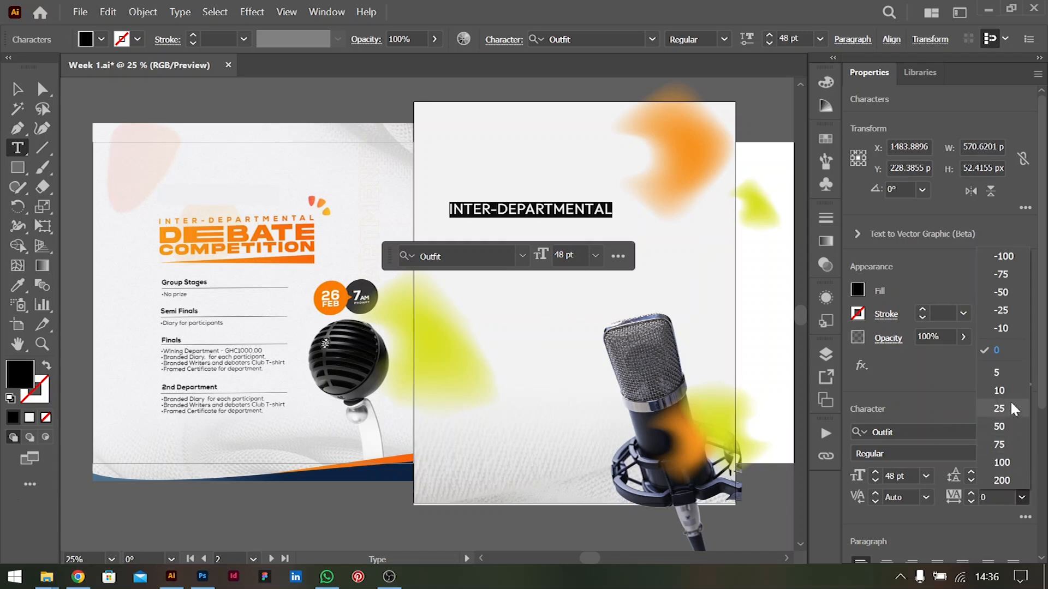
click(1007, 480)
key(alt+Right)
key(alt+Right)
key(alt+Right)
key(alt+Right)
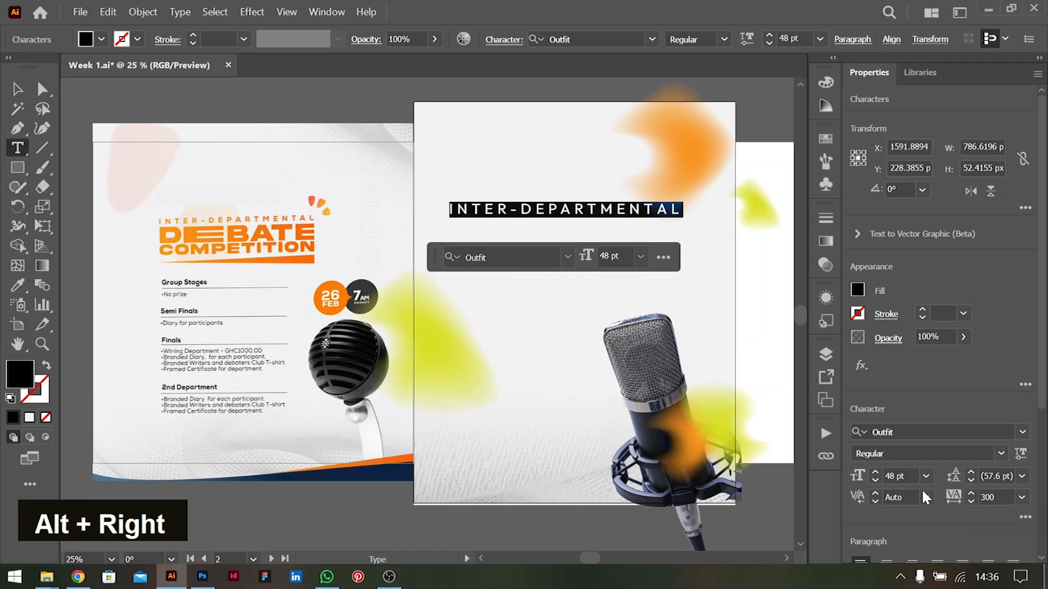
Reduce the INTER-DEPARTMENTAL text to 36 pt and increase its tracking to 400
click(1002, 455)
click(1002, 456)
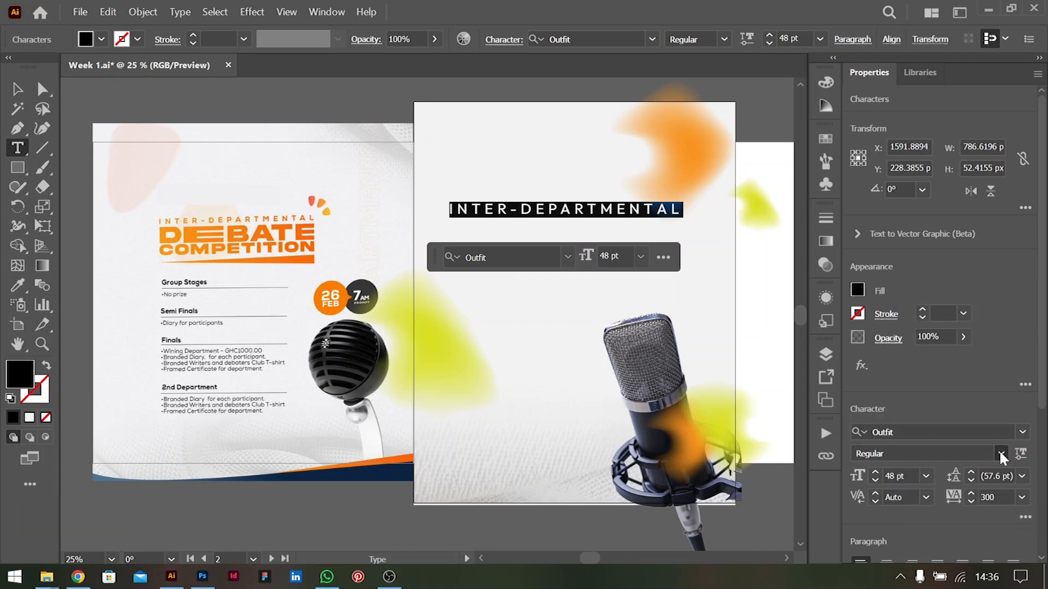
click(926, 476)
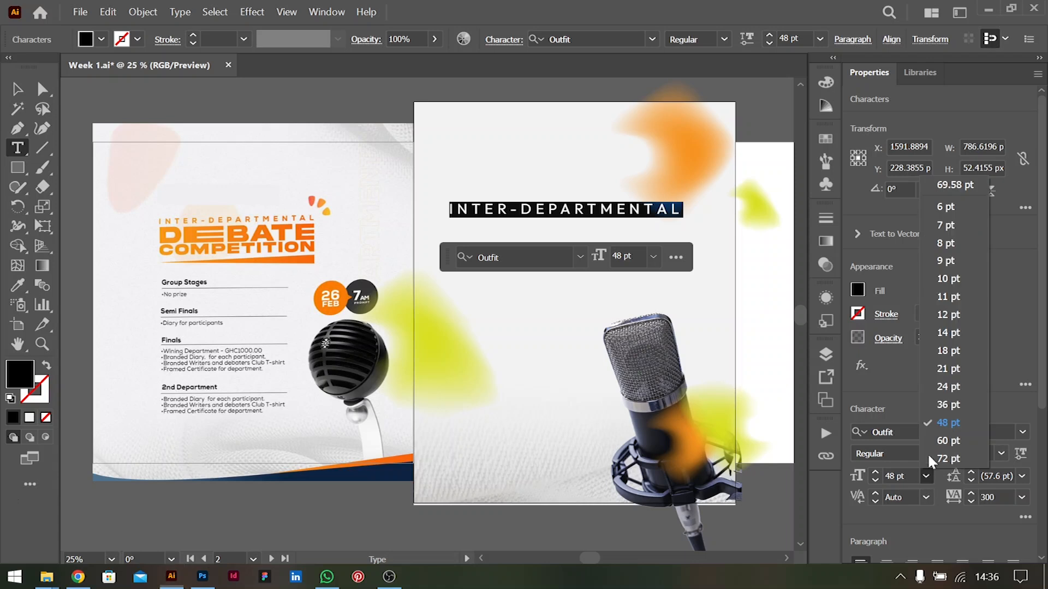
click(949, 405)
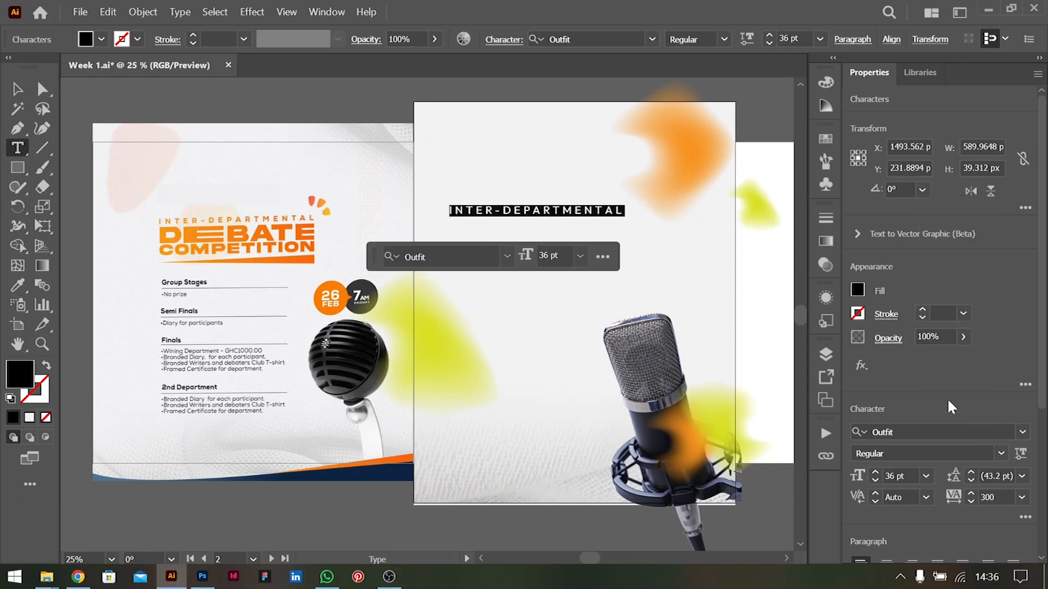
key(alt+Right)
key(alt+Right)
key(alt+Right)
key(alt+Right)
key(alt+Left)
key(alt+Left)
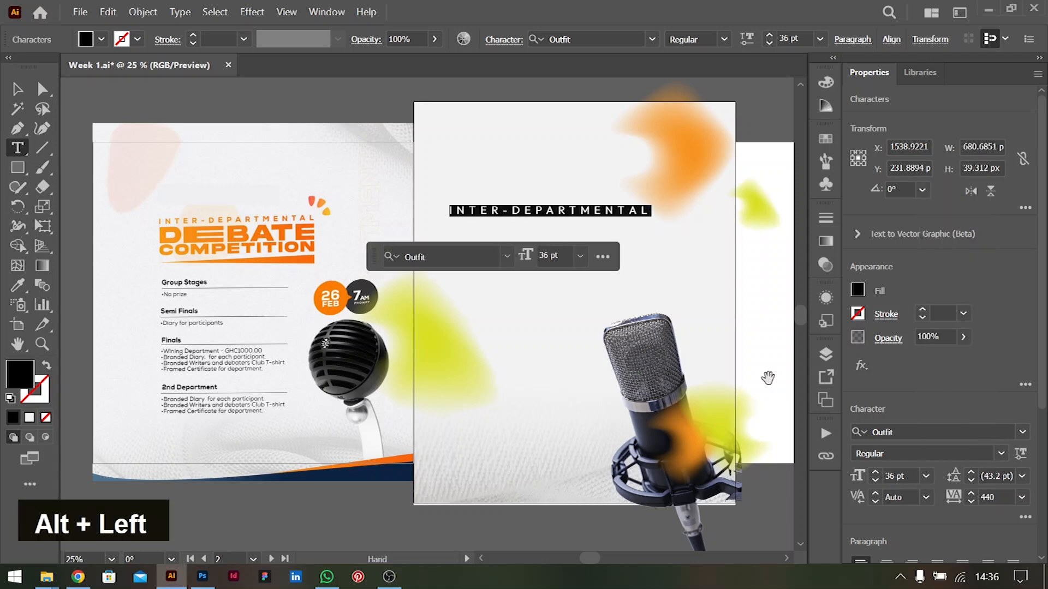
Shift the INTER-DEPARTMENTAL line sideways to about X 1571 px and duplicate it directly below at about Y 307 px
key(Escape)
drag(578, 212, 602, 213)
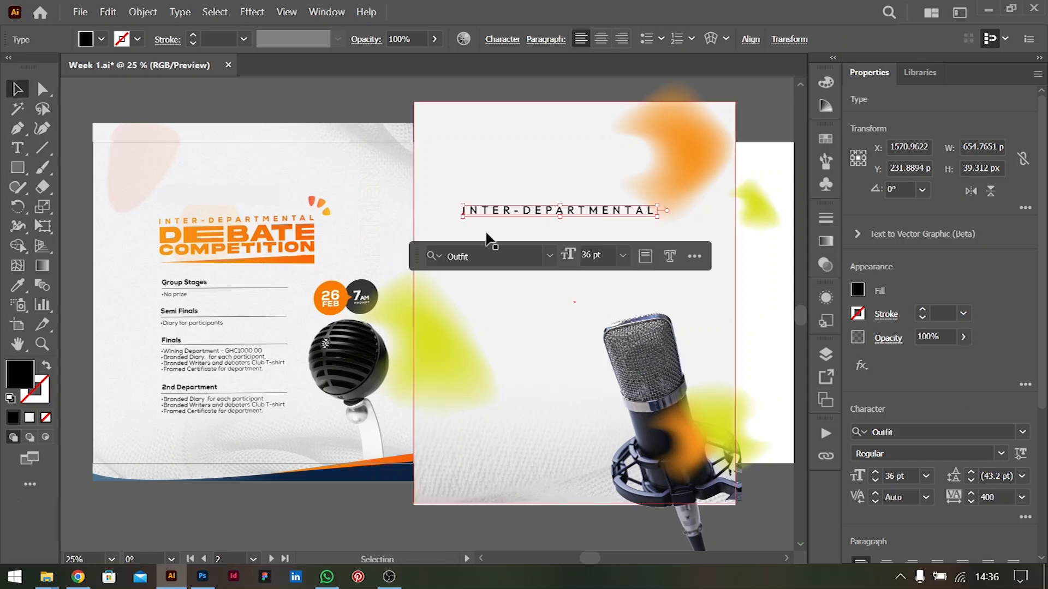
drag(525, 212, 524, 235)
Reset the lower text copy's tracking to 0 and replace its wording with "DEBATE", leaving the whole word selected
double_click(522, 229)
key(ctrl+a)
click(1021, 497)
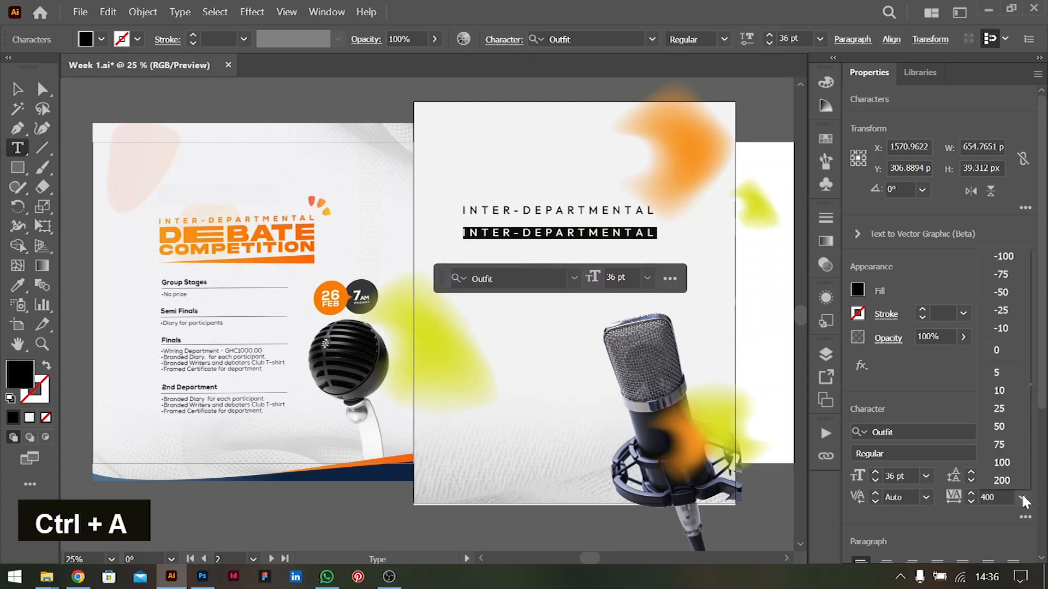
click(997, 356)
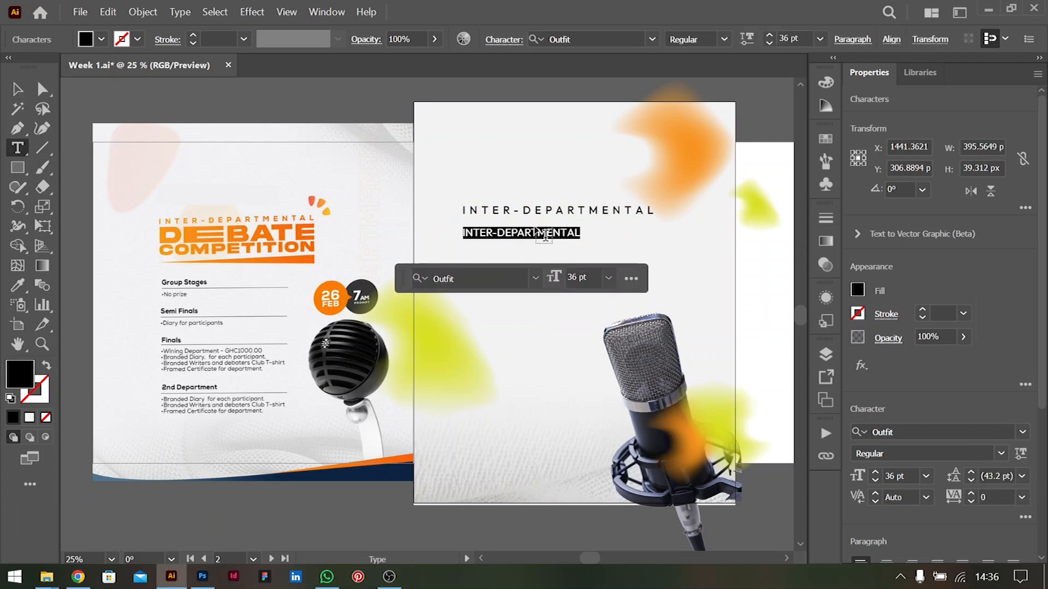
text(DEBATE)
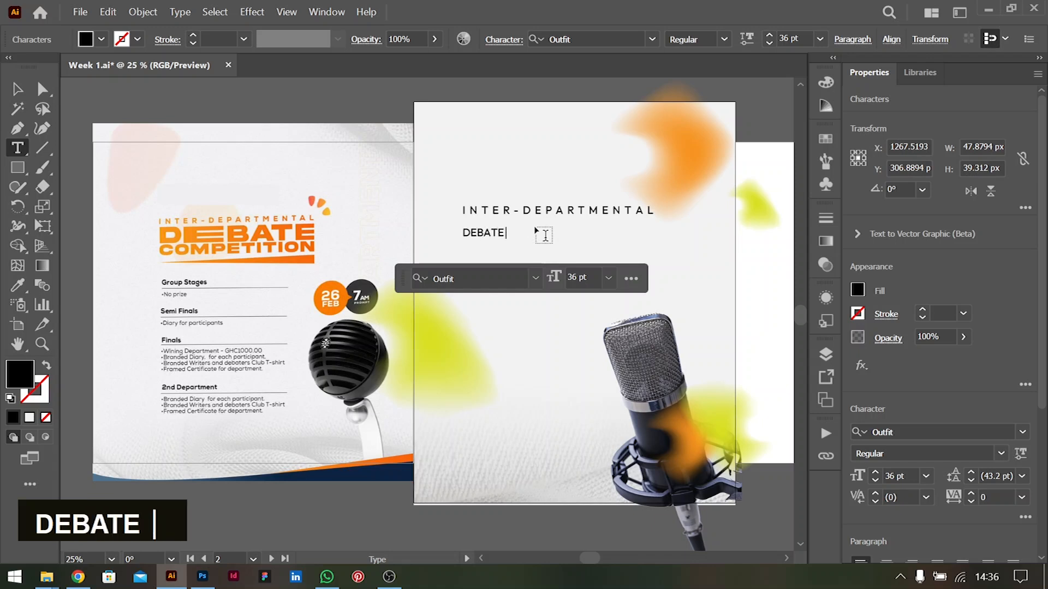
key(ctrl+a)
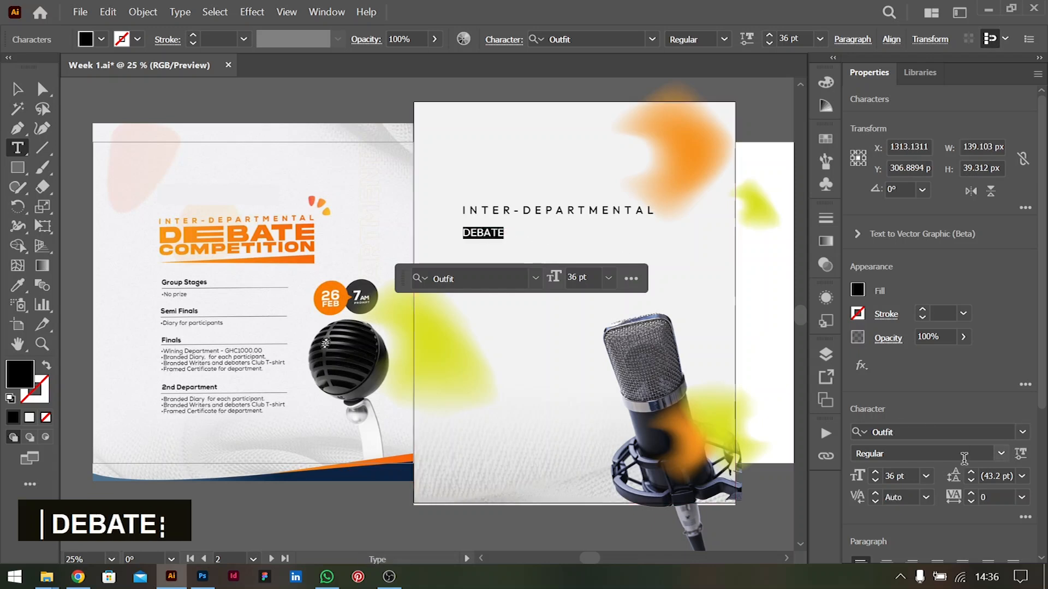
Set the DEBATE text to the Outfit Black weight and scale it up to about 105 pt, roughly 432 px wide
click(983, 429)
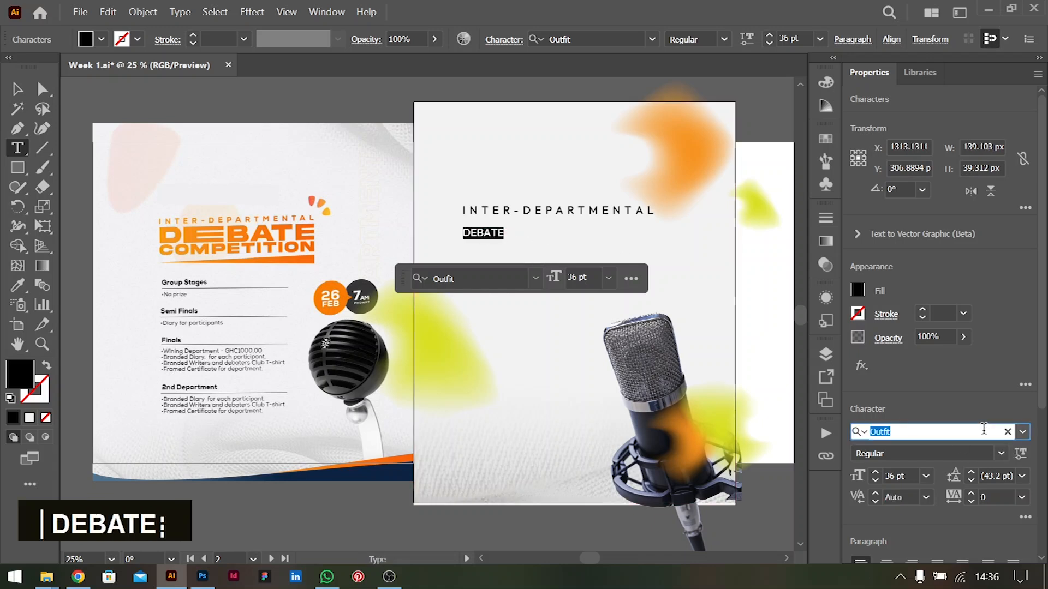
click(1006, 454)
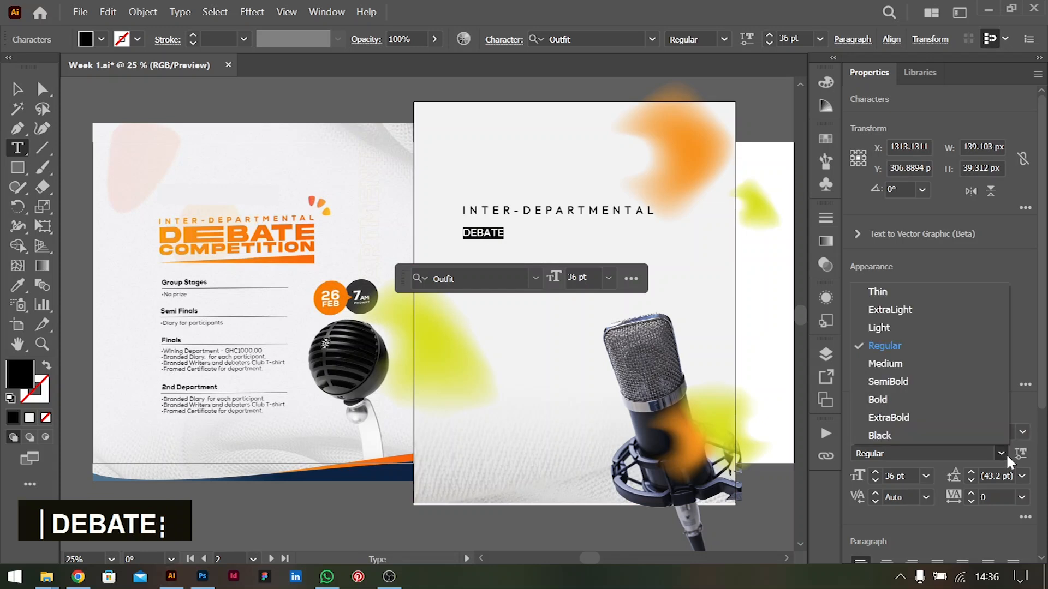
click(879, 436)
click(17, 88)
click(486, 233)
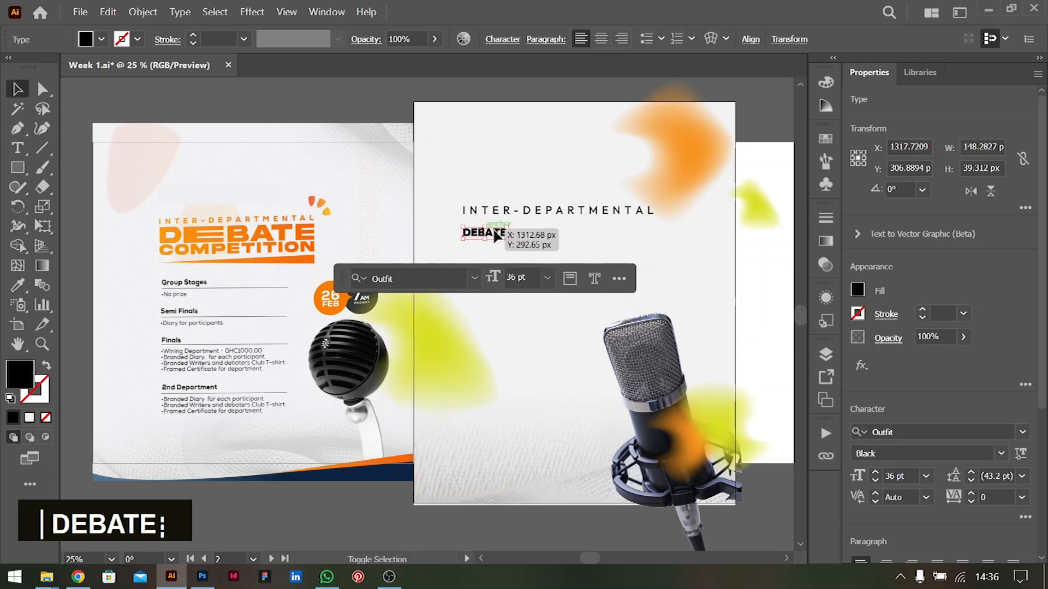
drag(504, 239, 617, 260)
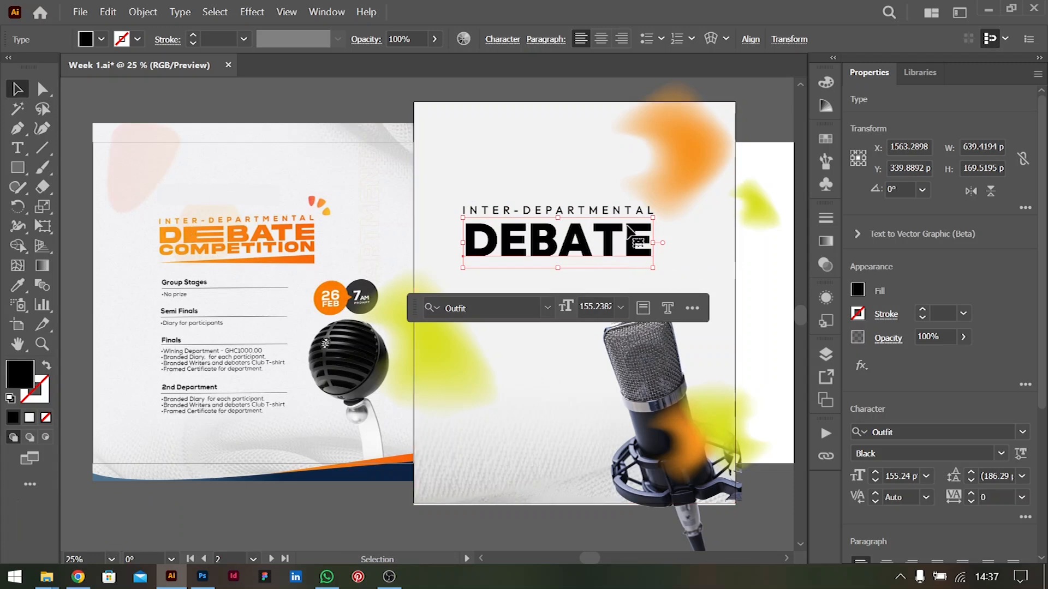
drag(652, 241, 517, 244)
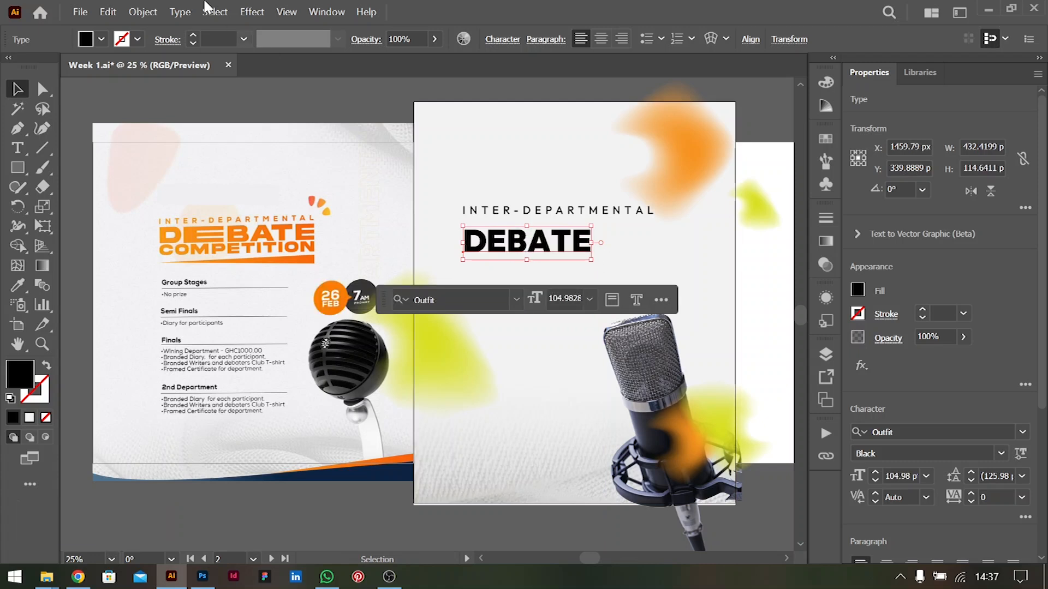
Expand the object and fill of the DEBATE text into editable outlines
click(143, 12)
click(218, 222)
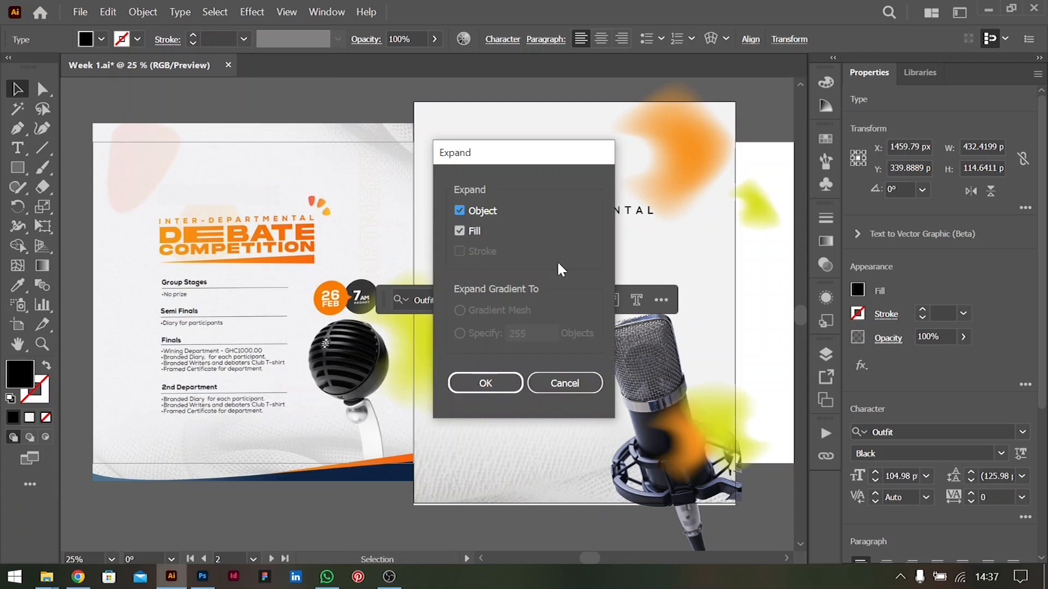
key(Return)
Isolate the DEBATE group and slide the letters BATE sideways until they align with the end of INTER-DEPARTMENTAL
double_click(557, 247)
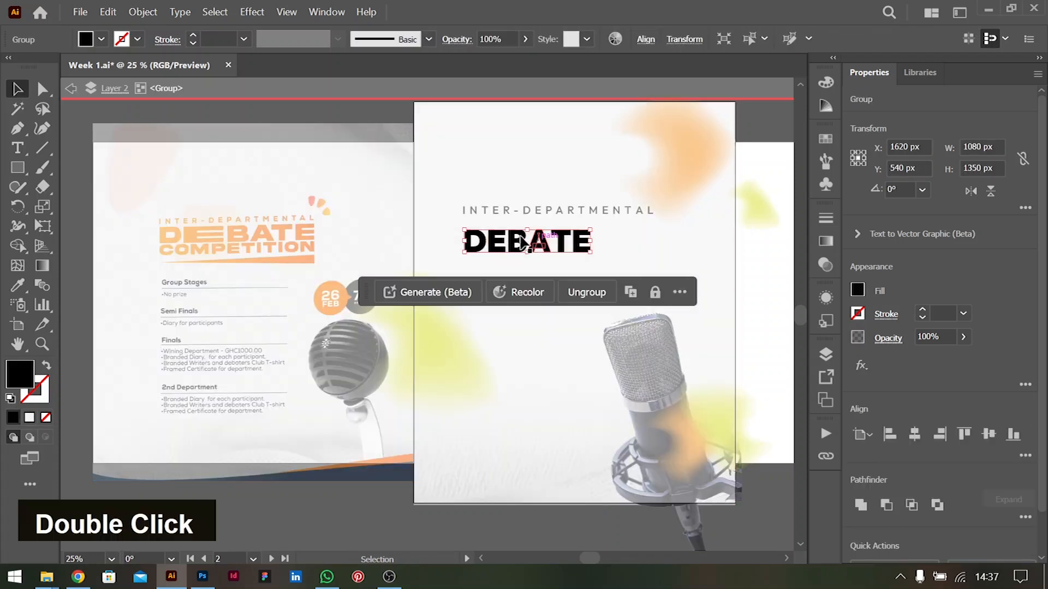
click(612, 253)
click(508, 228)
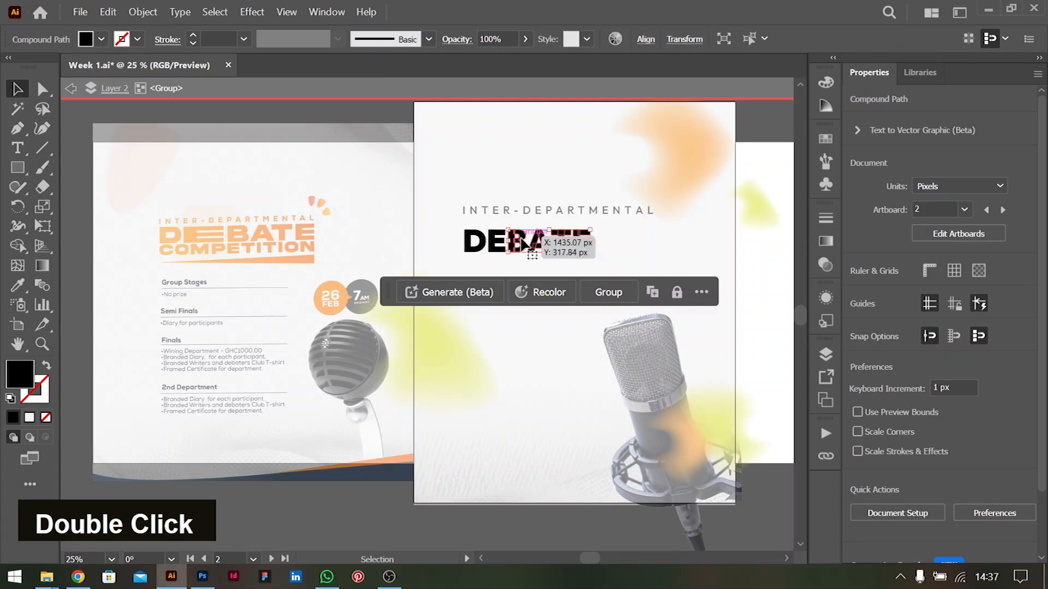
drag(507, 228, 583, 246)
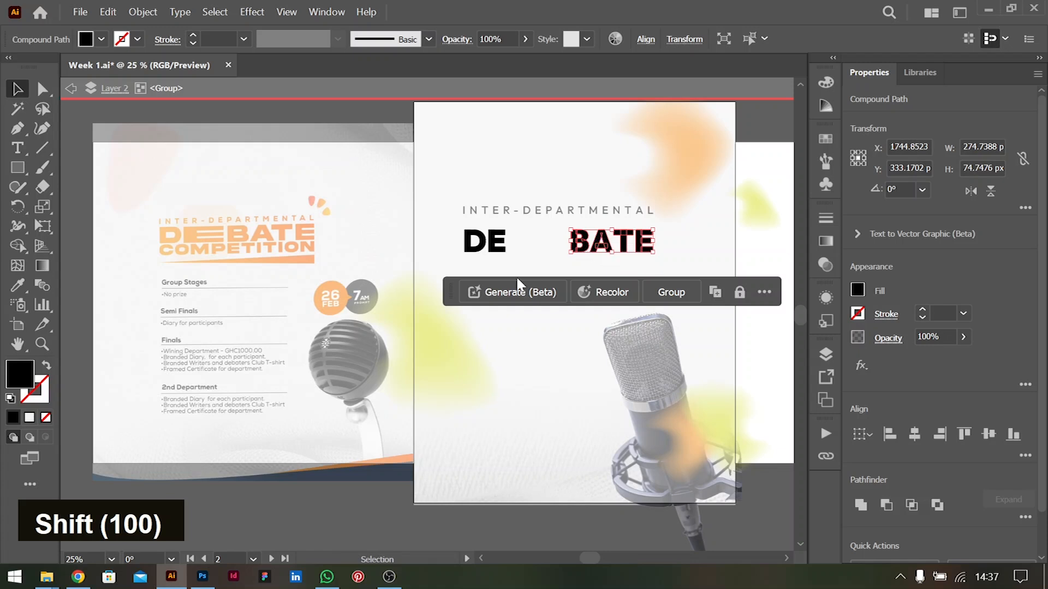
Stretch the first E of DEBATE horizontally to nearly fill the gap before BATE, and leave group isolation
click(546, 255)
click(500, 246)
drag(506, 240, 569, 241)
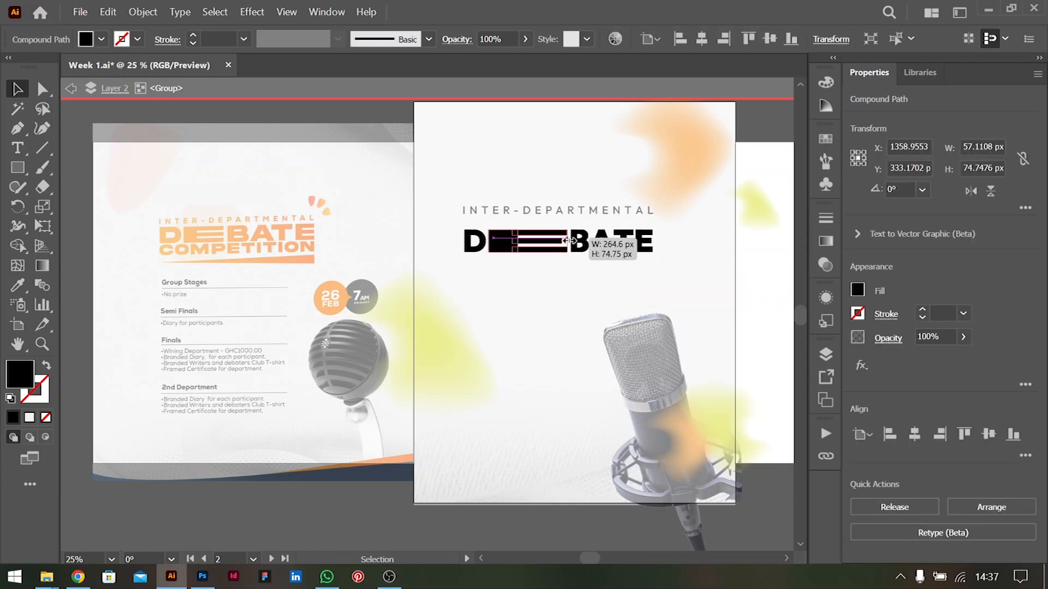
click(677, 285)
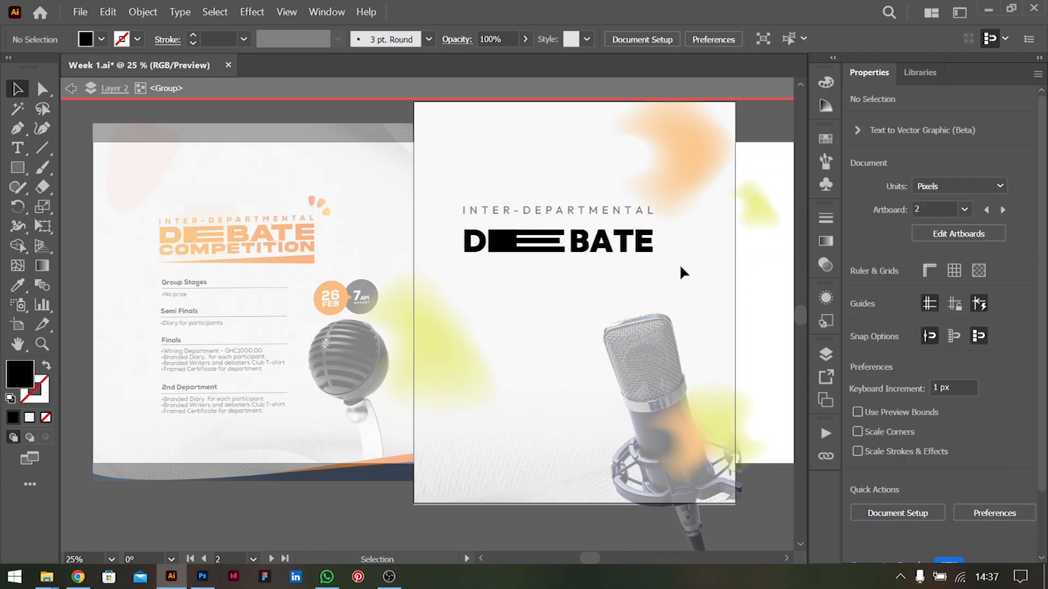
click(650, 253)
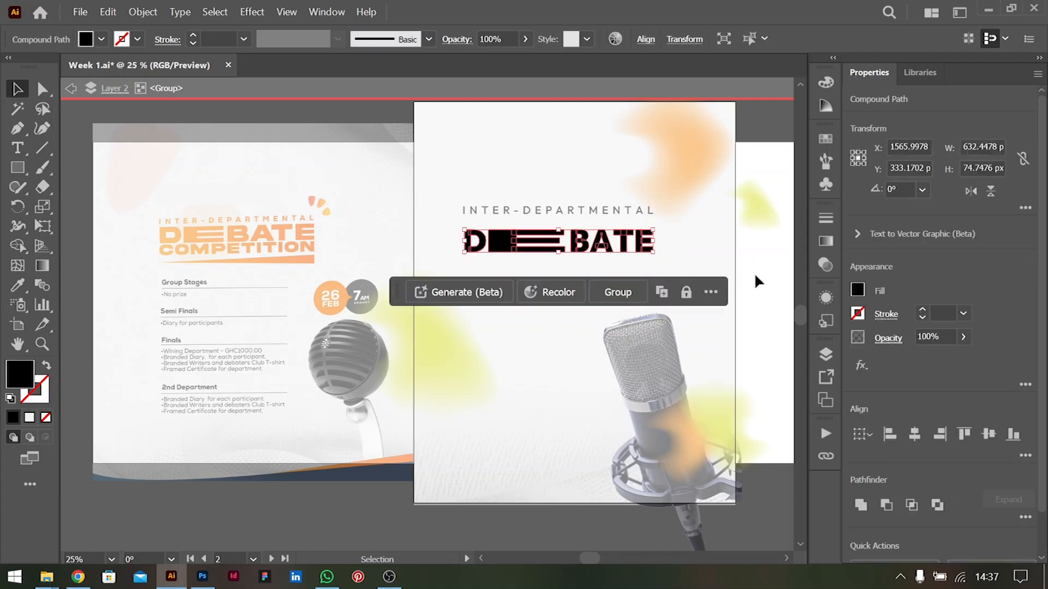
double_click(760, 258)
Move the DEBATE group up 30 px, closer to the INTER-DEPARTMENTAL line, at about Y 303 px
click(516, 242)
key(shift+Up)
key(shift+Up)
key(shift+Up)
Duplicate the INTER-DEPARTMENTAL line directly below DEBATE and replace the copy's wording with "COMPETITION"
drag(533, 213, 529, 252)
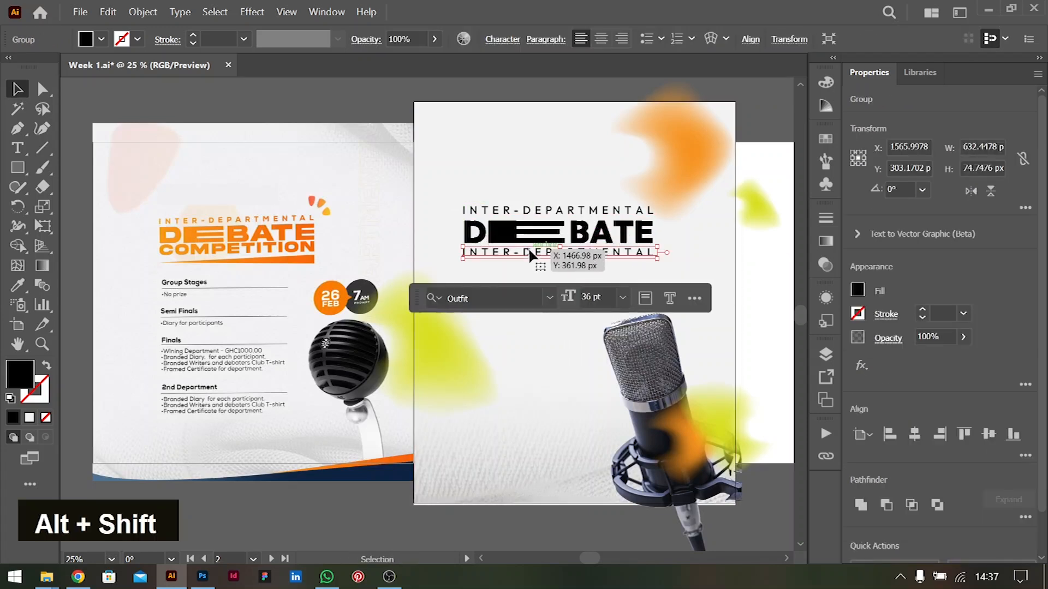
double_click(528, 247)
key(ctrl+a)
text(CO)
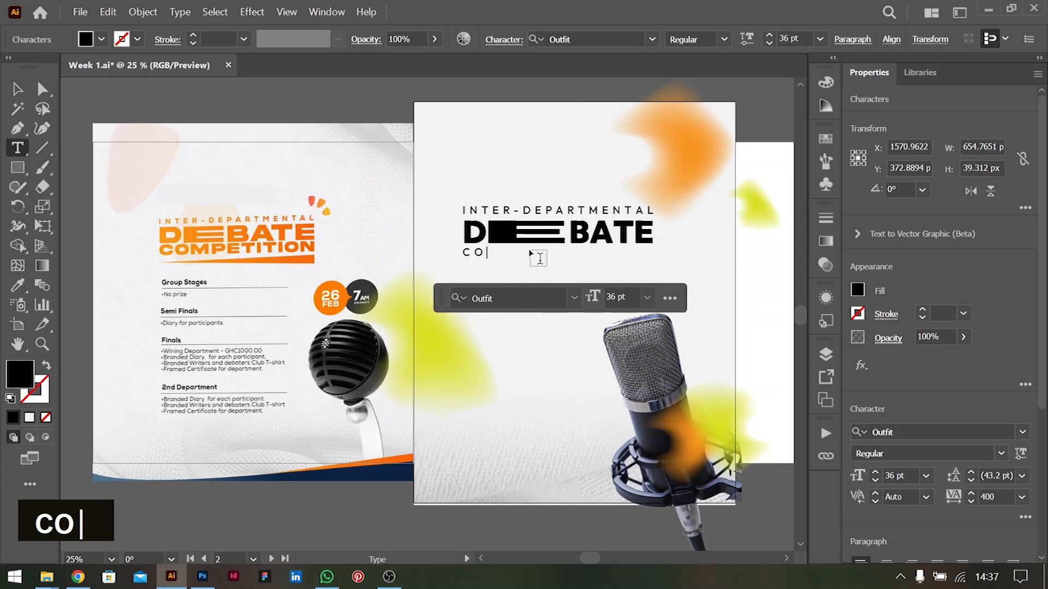
text(MP)
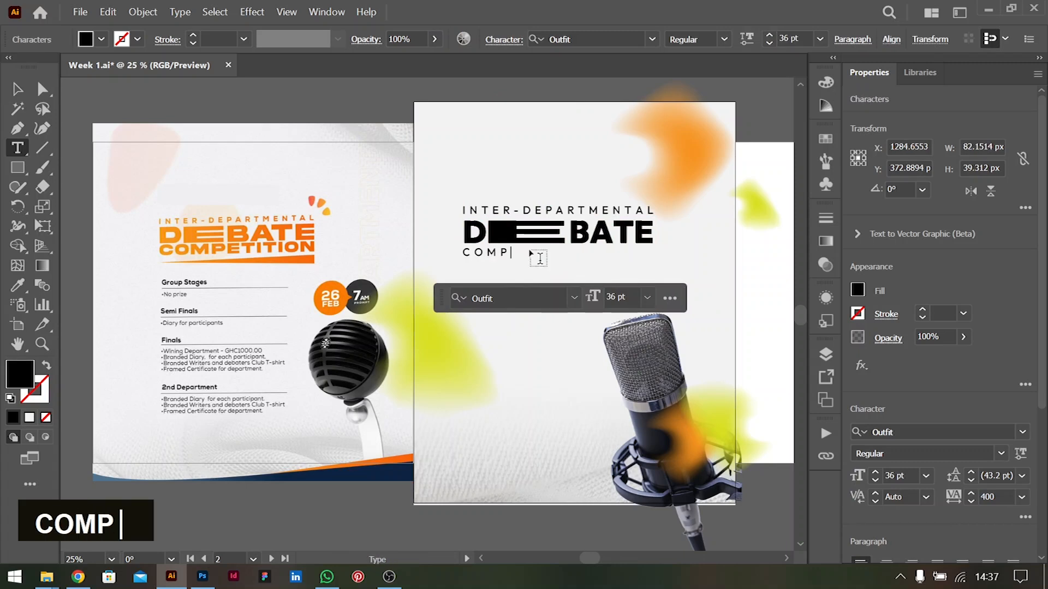
text(ETITION)
key(BackSpace)
Enlarge the COMPETITION text to 52 pt and restore its final letter N
key(ctrl+a)
key(ctrl+shift+period)
key(ctrl+shift+period)
key(ctrl+shift+period)
key(ctrl+shift+period)
key(ctrl+shift+period)
key(ctrl+shift+period)
key(ctrl+shift+period)
key(ctrl+shift+period)
key(Down)
key(Down)
text(N)
key(ctrl+a)
key(ctrl+shift+period)
key(ctrl+shift+period)
key(ctrl+shift+comma)
key(ctrl+shift+comma)
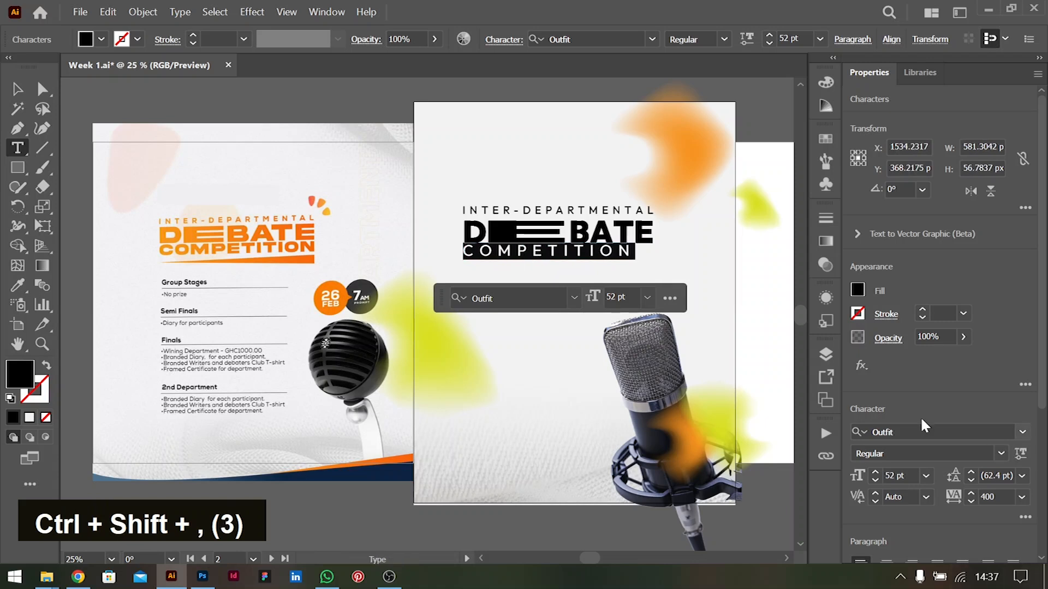
Set the COMPETITION text to the Black weight and increase its size to 57 pt
click(1001, 453)
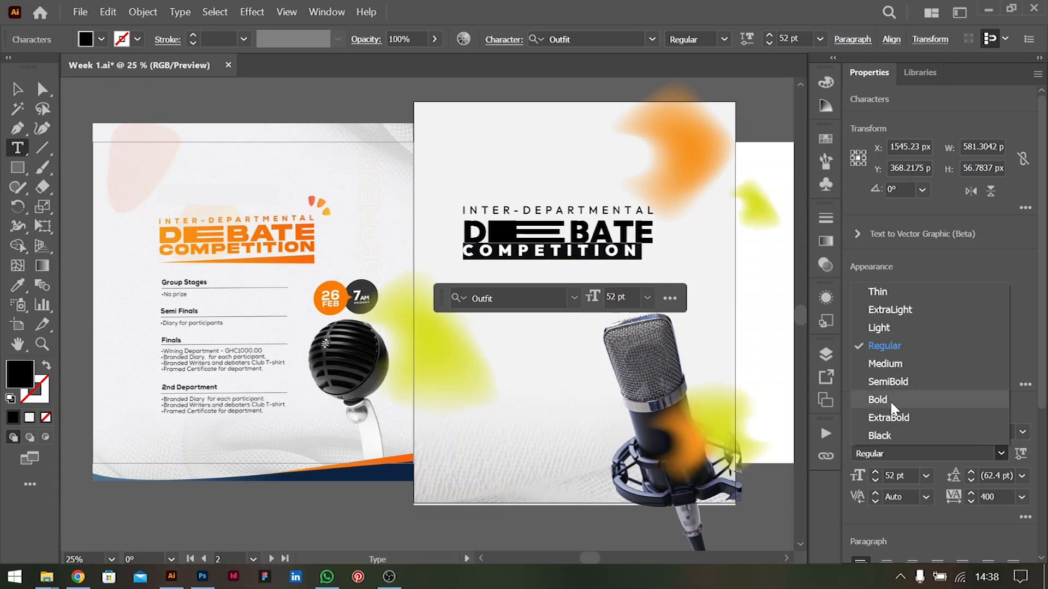
click(880, 436)
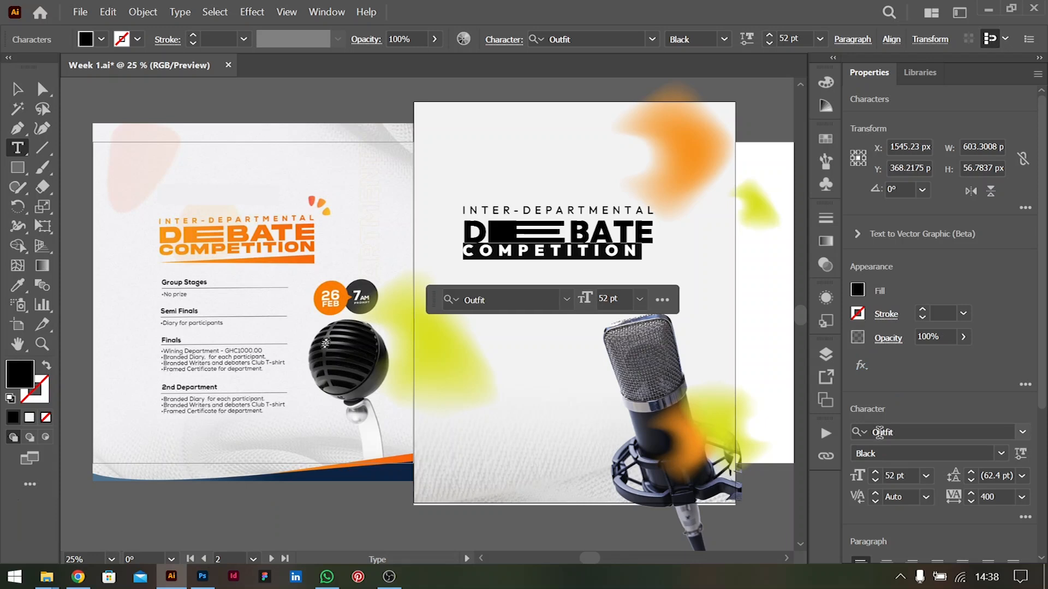
click(911, 472)
key(Up)
key(Up)
key(Up)
key(Up)
key(Up)
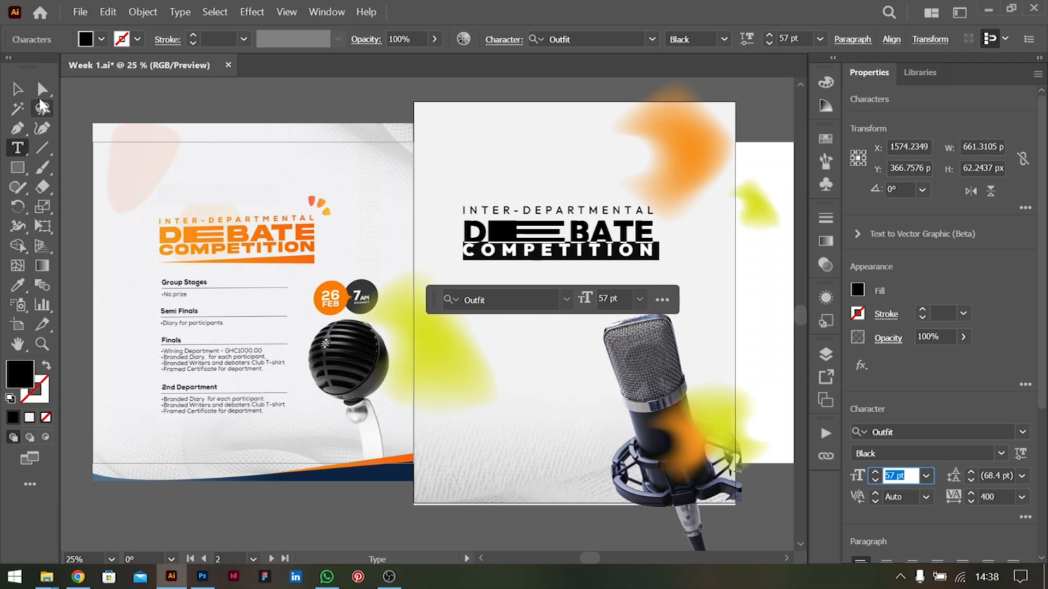
Nudge COMPETITION down and sideways to about X 1577 px, Y 378 px so it lines up beneath DEBATE
click(17, 88)
key(Down)
key(Down)
key(Down)
key(Down)
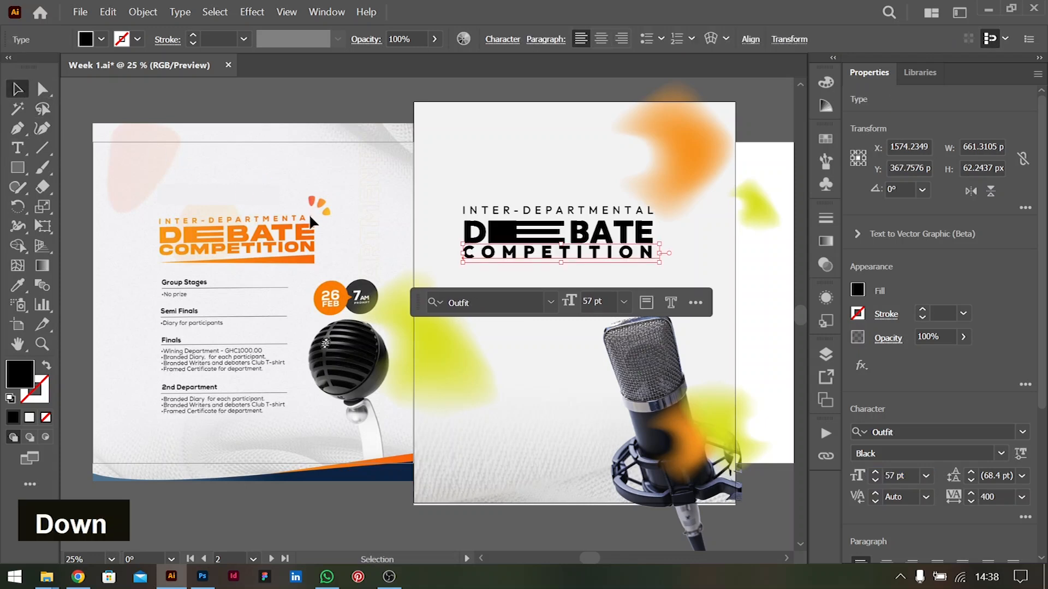
key(Up)
key(Up)
key(Right)
key(Right)
key(Right)
click(760, 102)
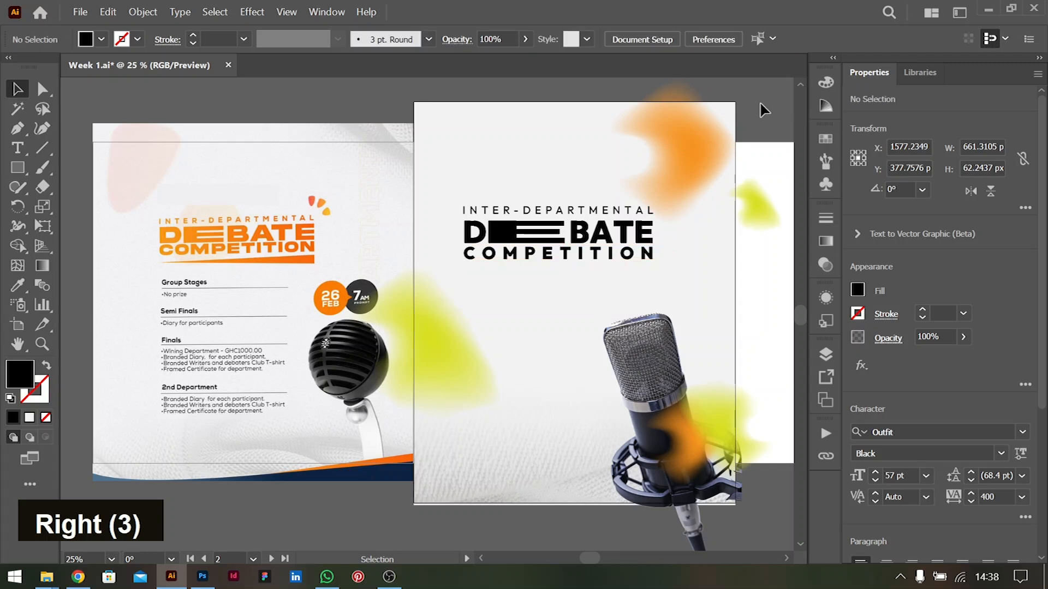
Nudge the INTER-DEPARTMENTAL line down slightly to tighten its gap above DEBATE
click(580, 230)
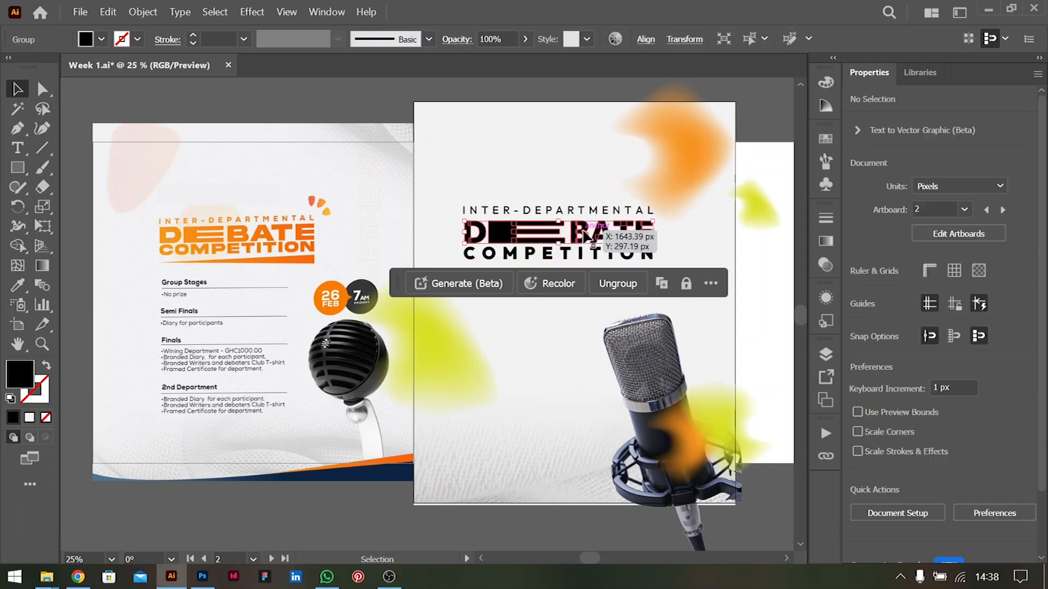
click(559, 210)
key(Down)
key(Down)
key(Down)
key(Down)
key(Down)
key(Down)
key(Down)
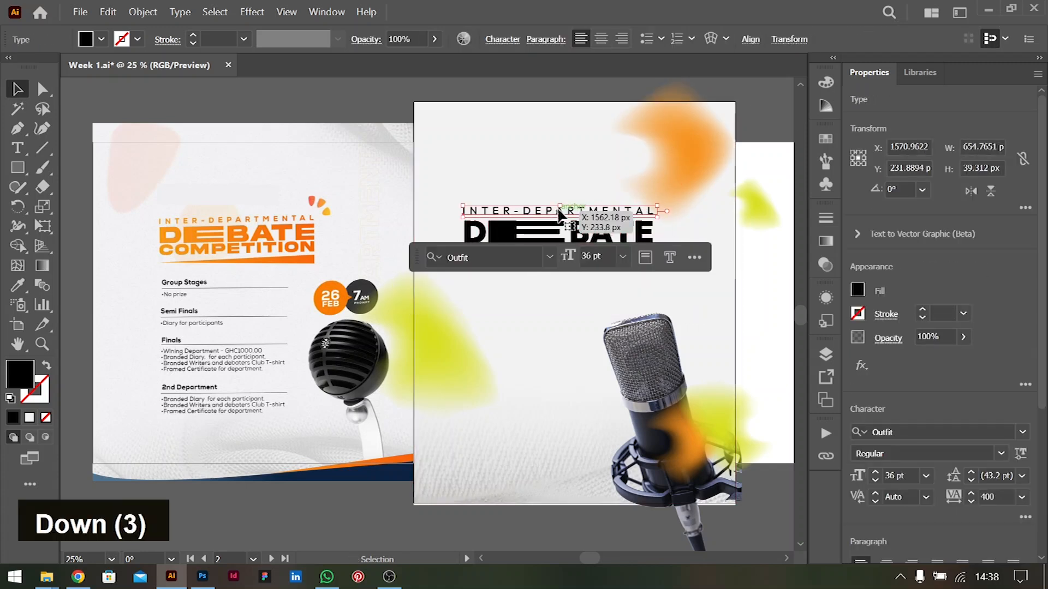
Try a linear gradient directly on the DEBATE group and undo it
double_click(527, 232)
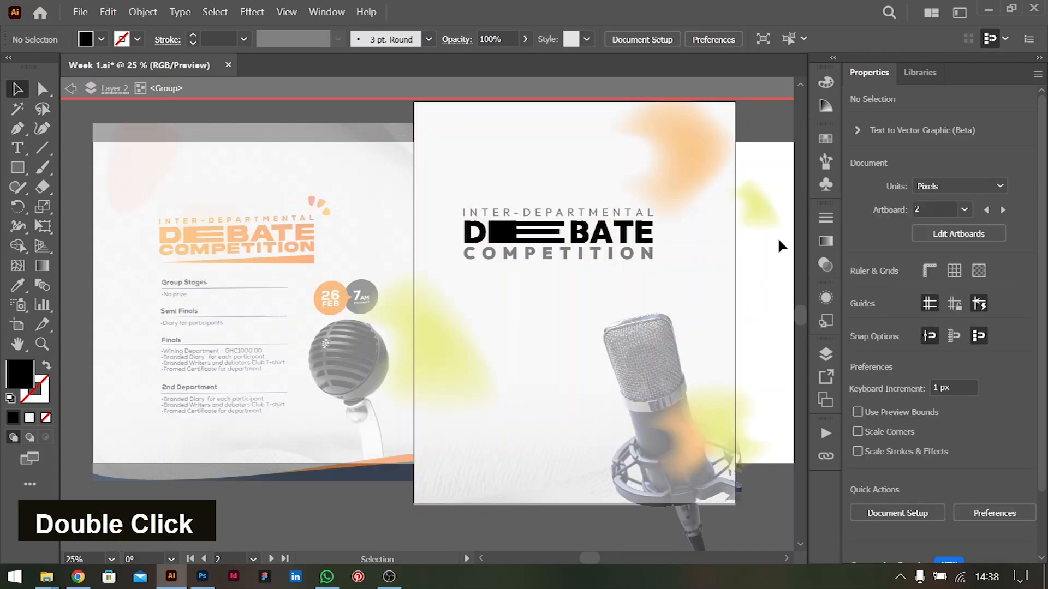
double_click(761, 274)
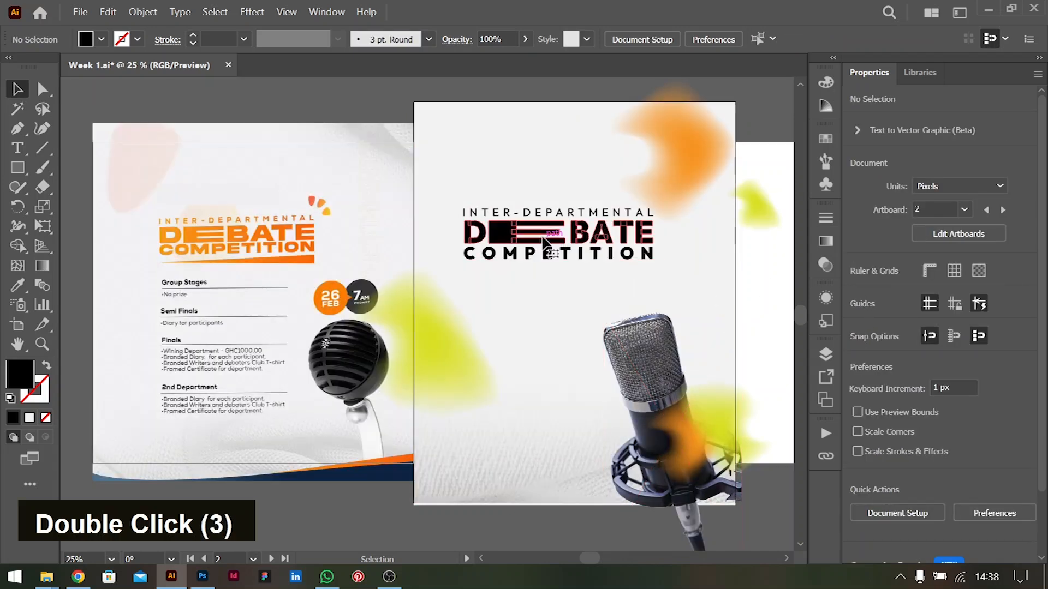
click(551, 233)
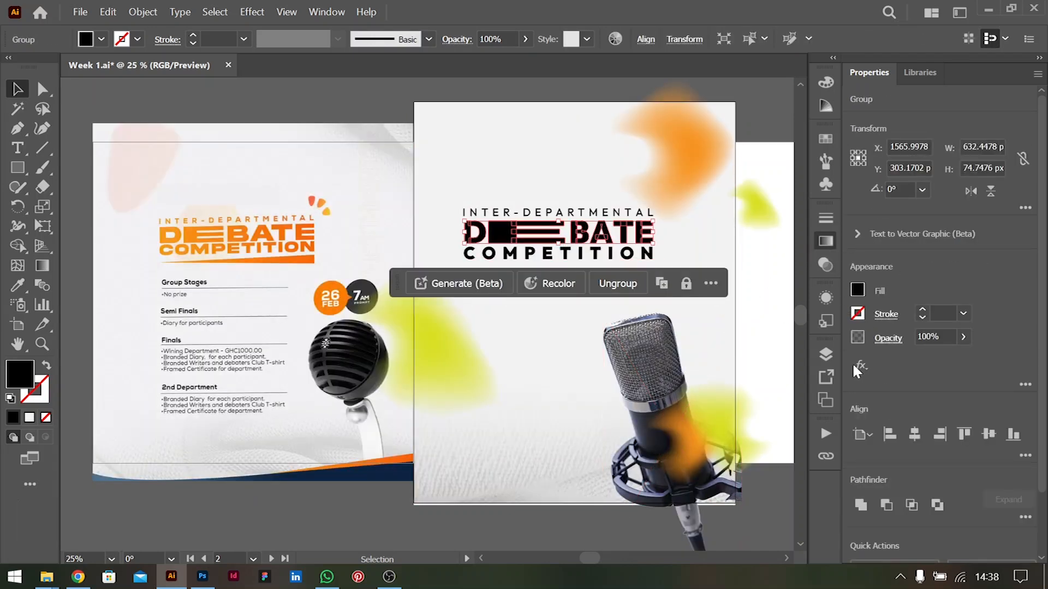
click(826, 240)
click(701, 237)
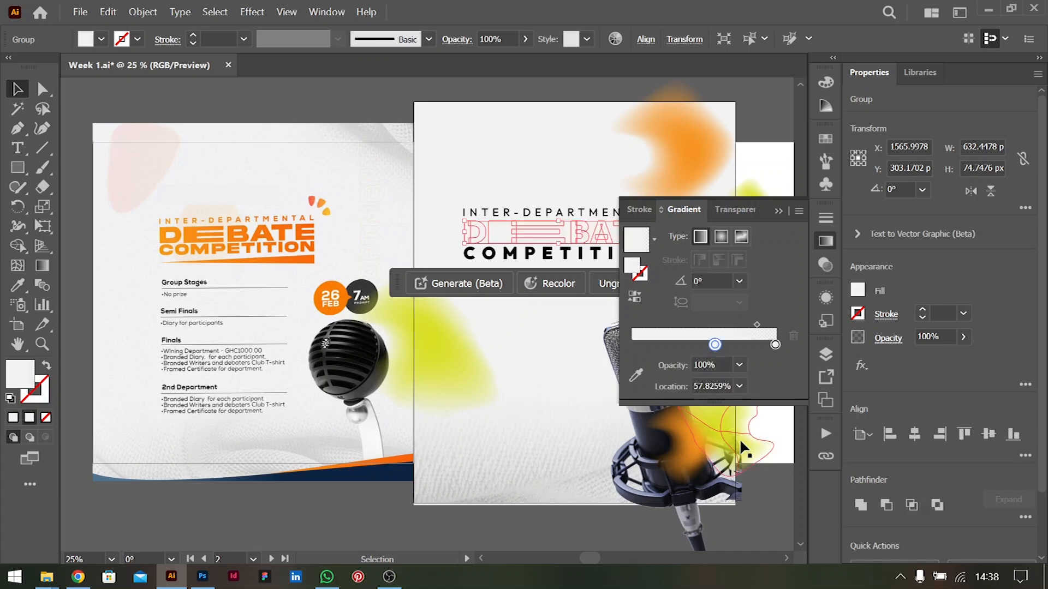
click(765, 118)
key(ctrl+z)
key(ctrl+z)
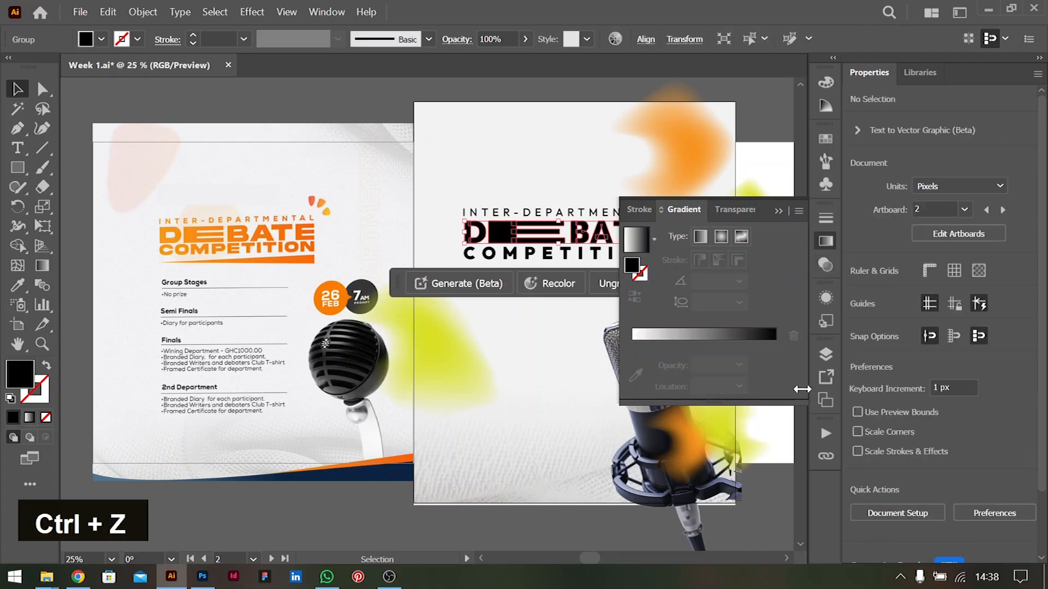
Add a new fill to the DEBATE group's appearance and turn it into a white-to-black linear gradient
double_click(827, 297)
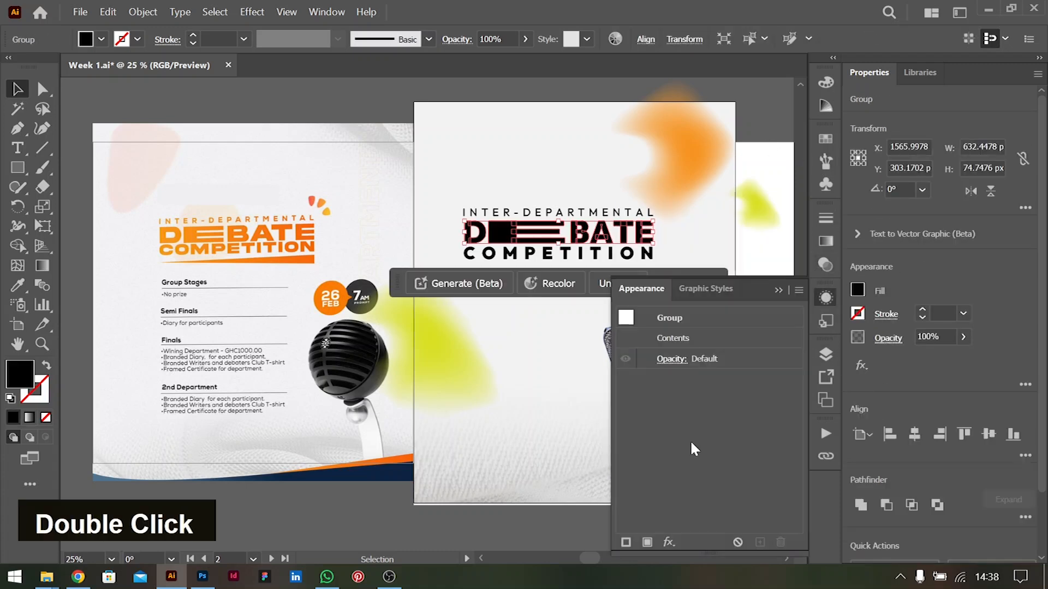
click(647, 543)
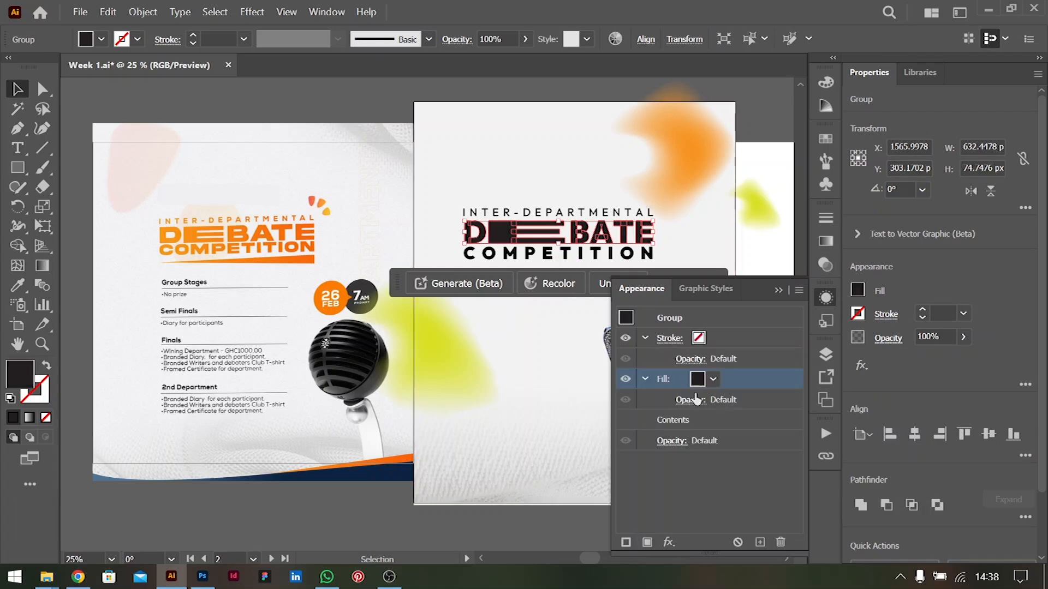
click(825, 241)
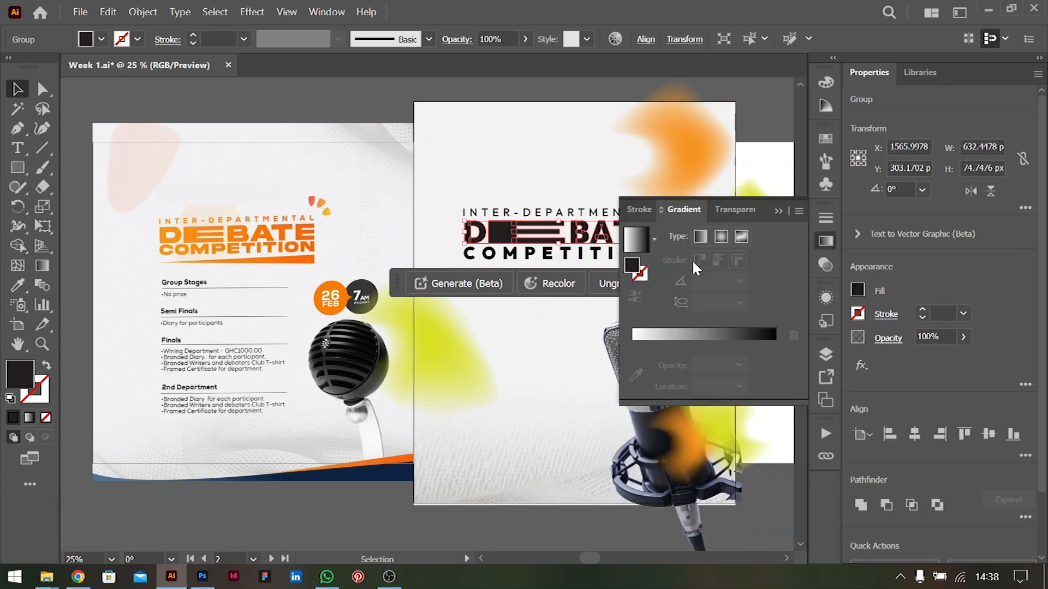
click(695, 238)
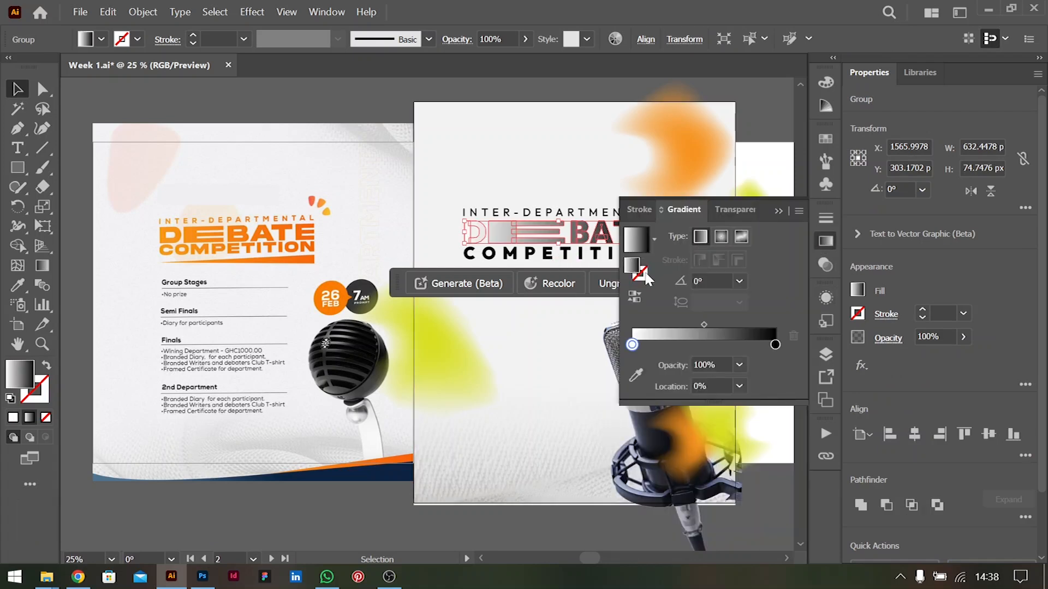
click(792, 166)
click(779, 210)
Recolor the DEBATE gradient's start and end stops with the lighter and darker oranges sampled from the reference flyer's DEBATE lettering
click(512, 228)
key(g)
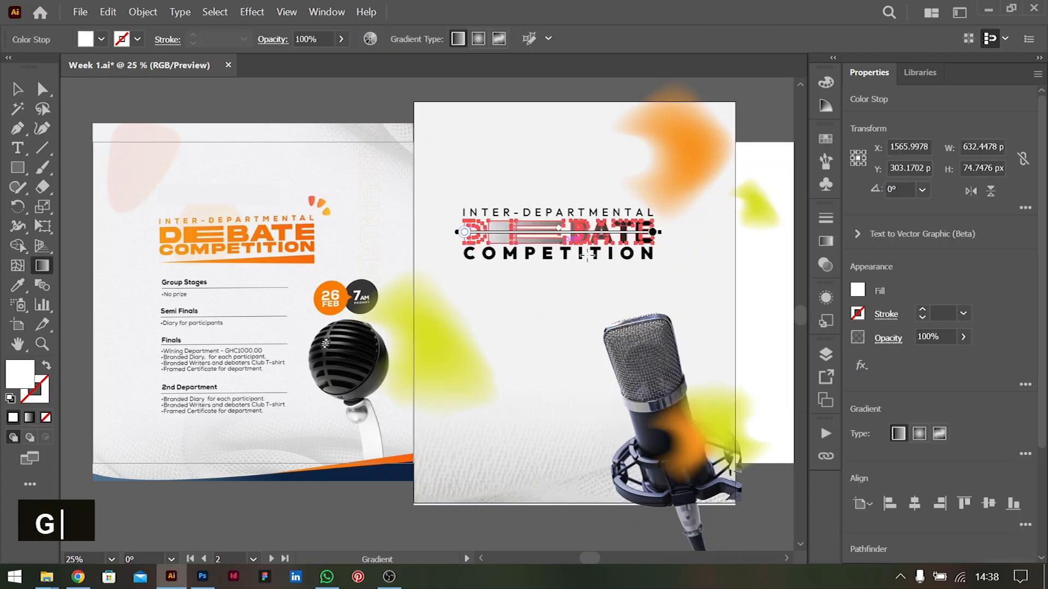
double_click(464, 233)
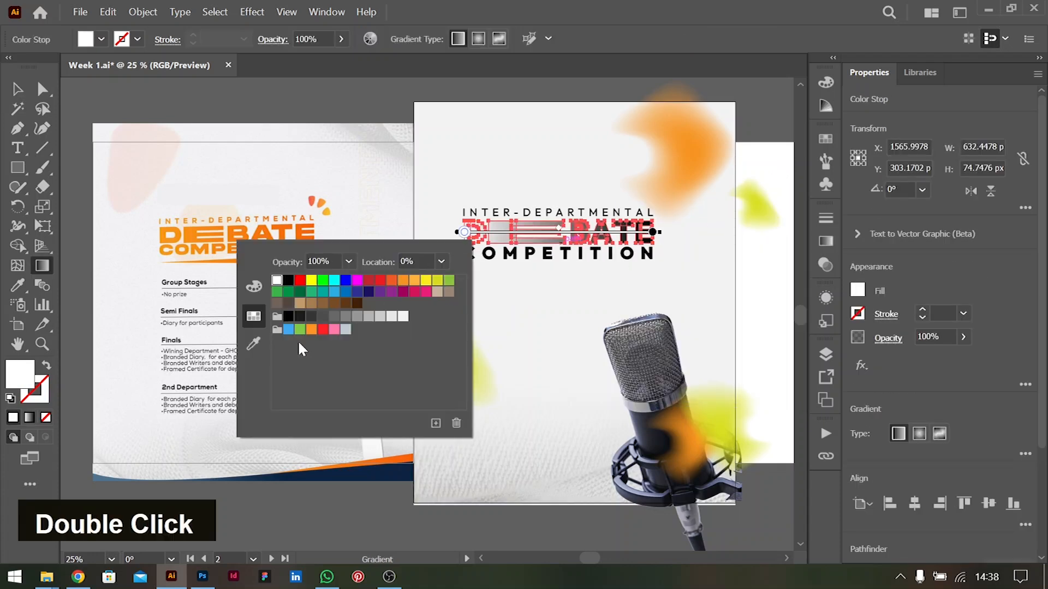
click(253, 350)
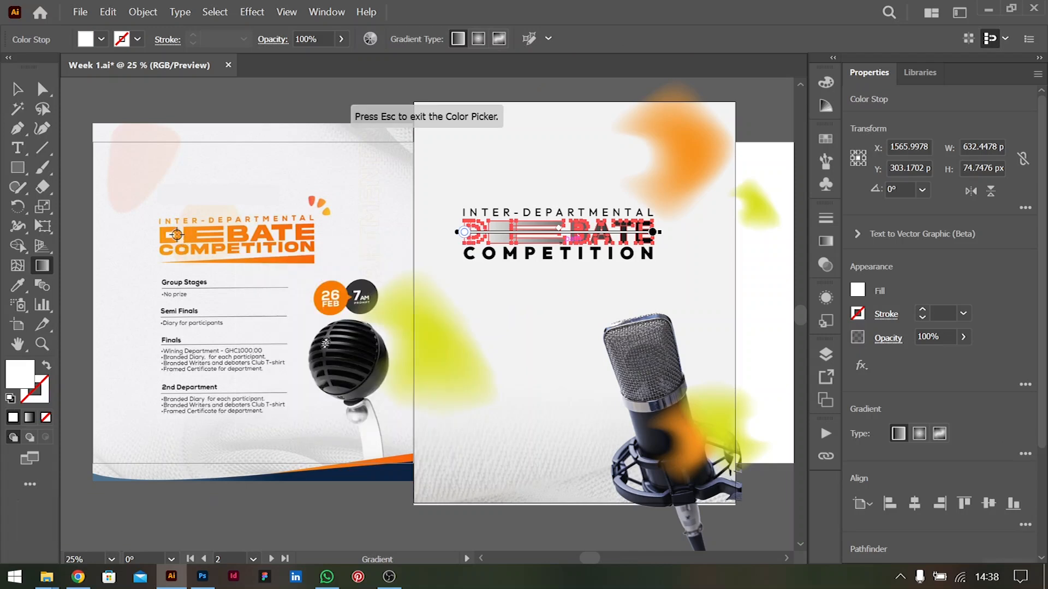
click(176, 235)
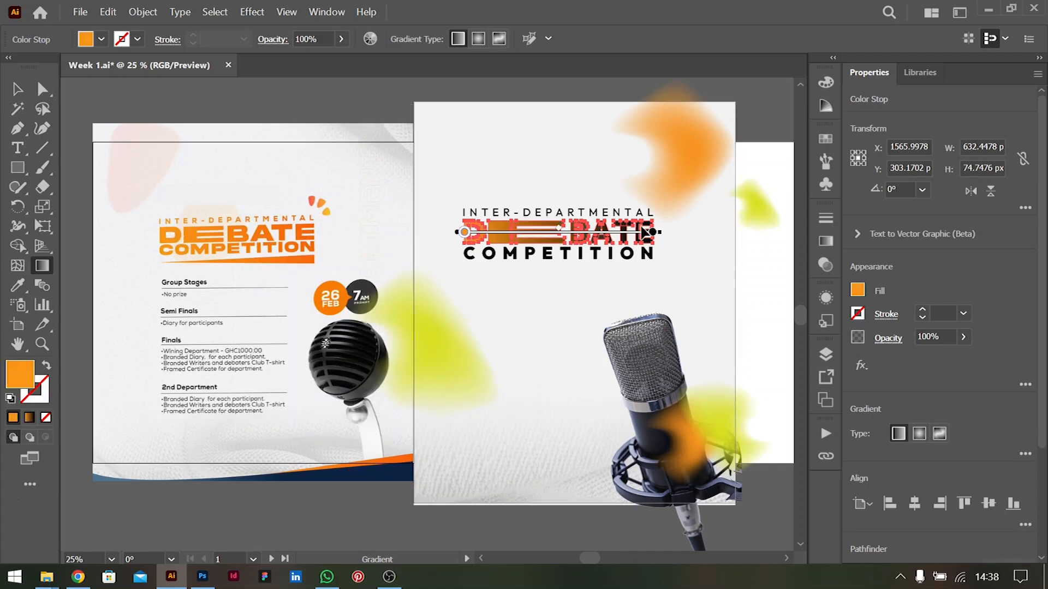
double_click(653, 232)
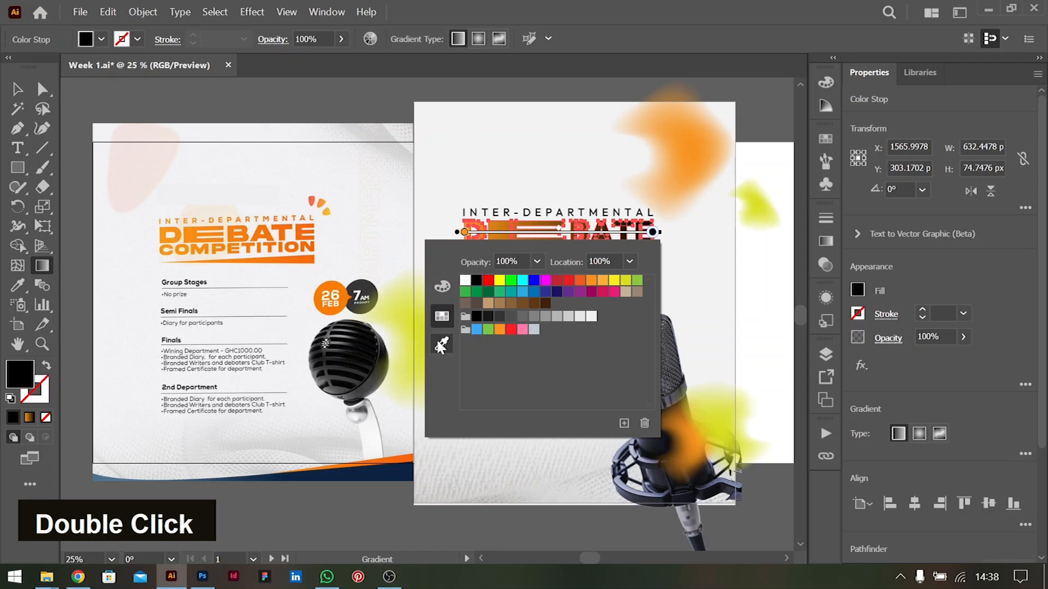
click(441, 344)
click(299, 234)
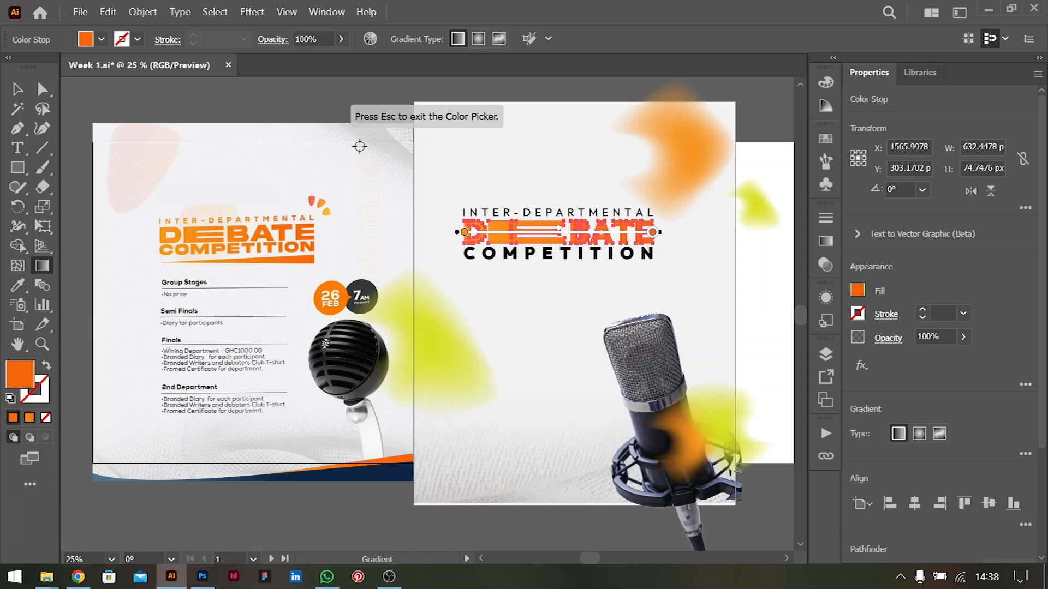
click(17, 89)
double_click(598, 436)
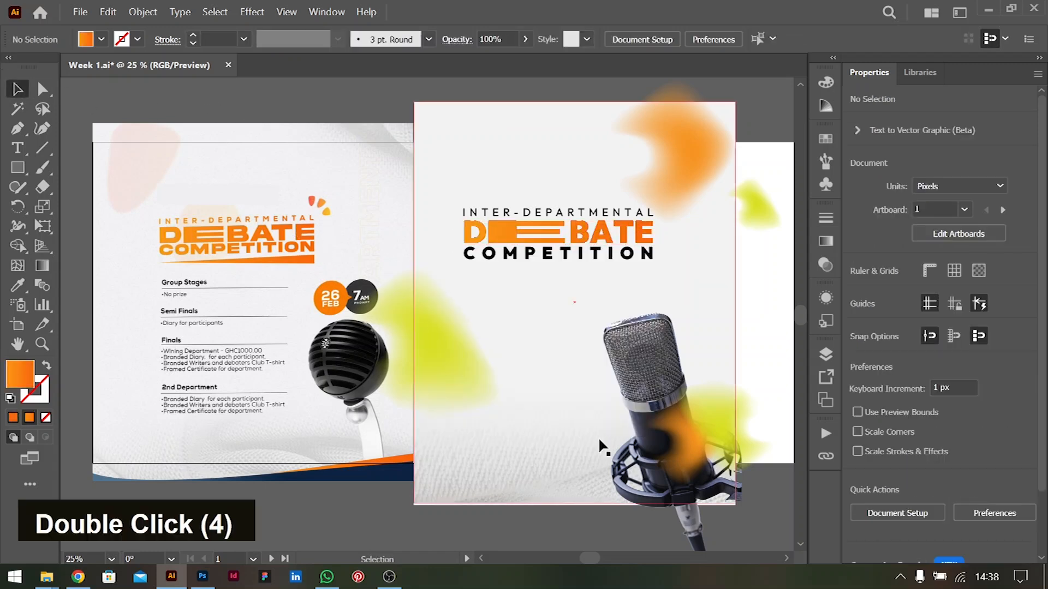
Group the INTER-DEPARTMENTAL and COMPETITION text lines together
click(500, 238)
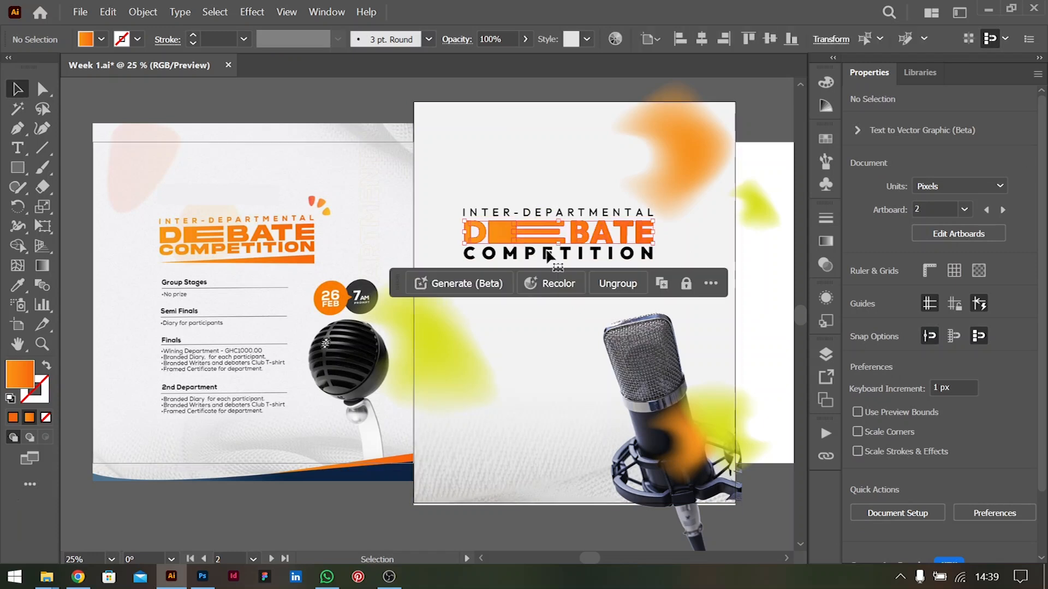
click(773, 268)
click(543, 256)
shift+click(543, 218)
key(ctrl+g)
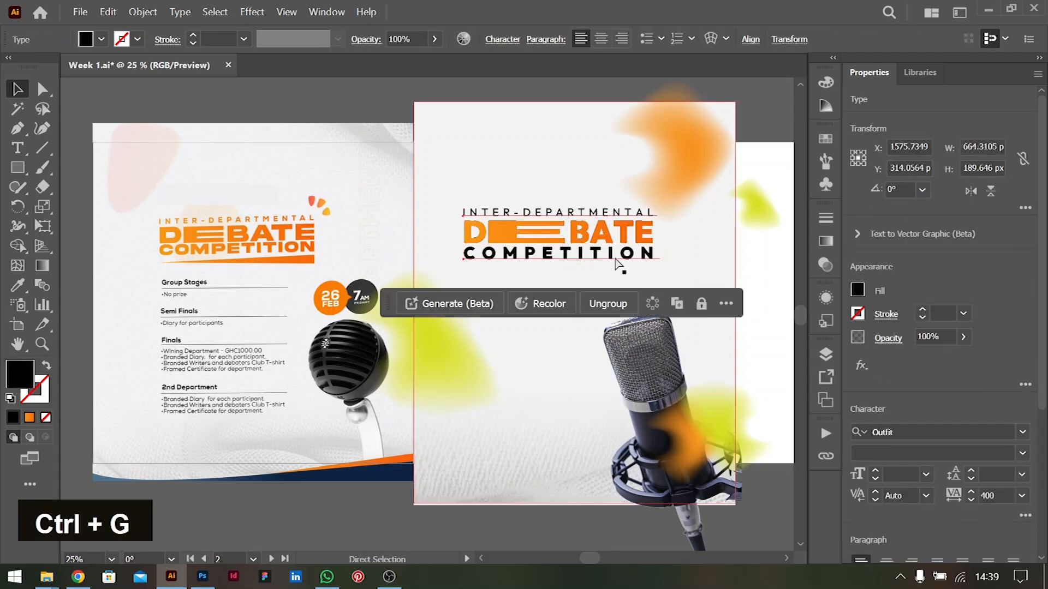
Add a new fill to the grouped text lines' appearance and apply the orange linear gradient to it
click(826, 298)
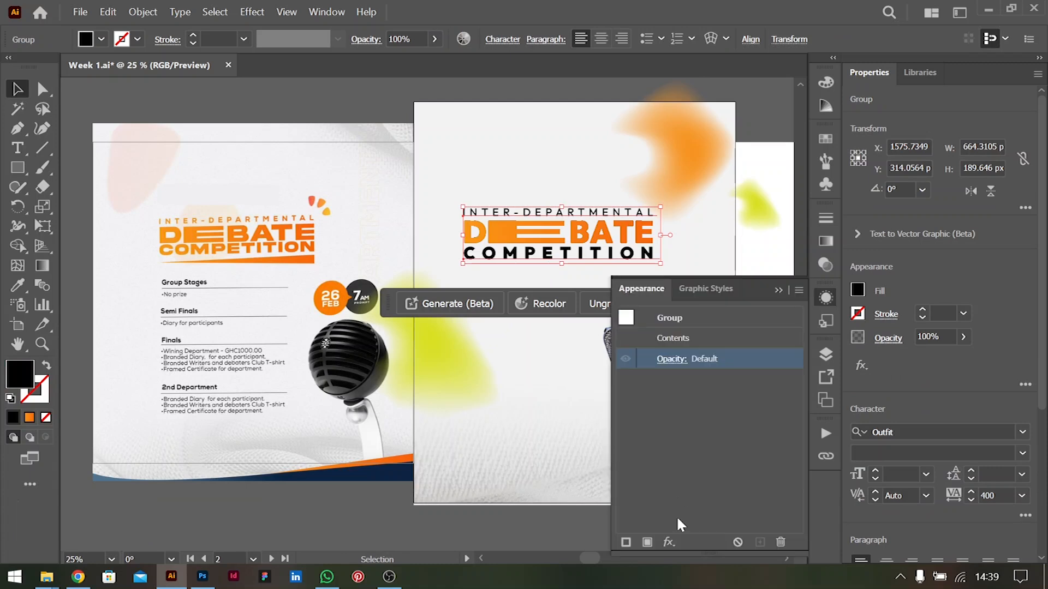
click(648, 543)
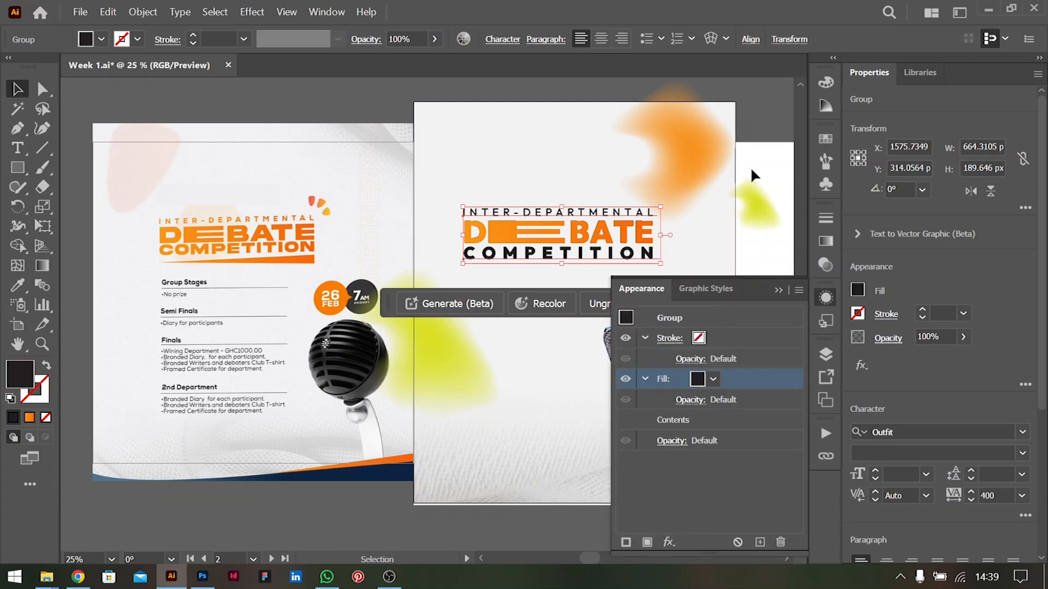
click(826, 241)
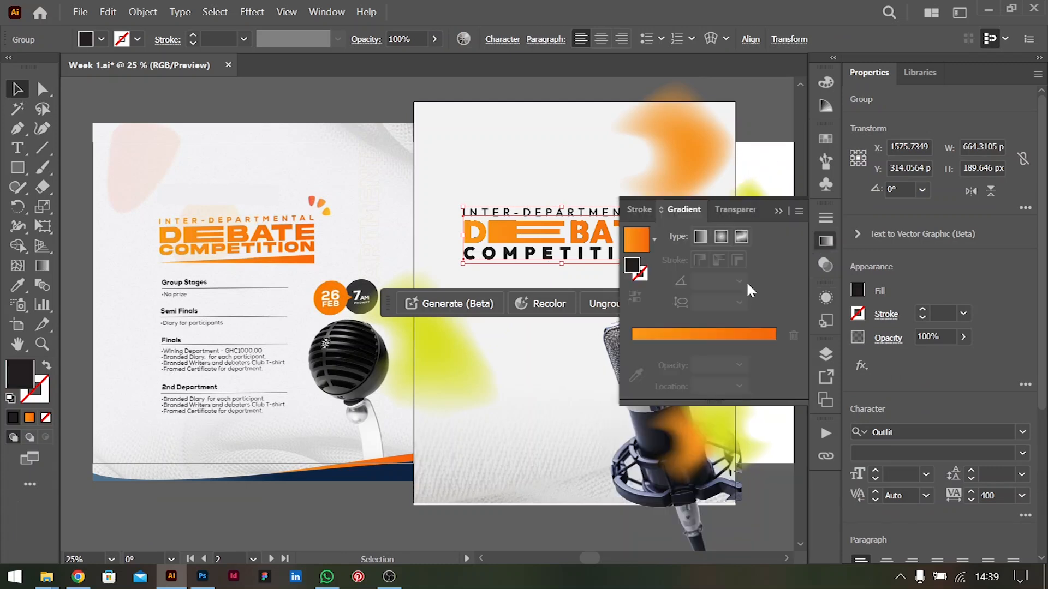
click(666, 333)
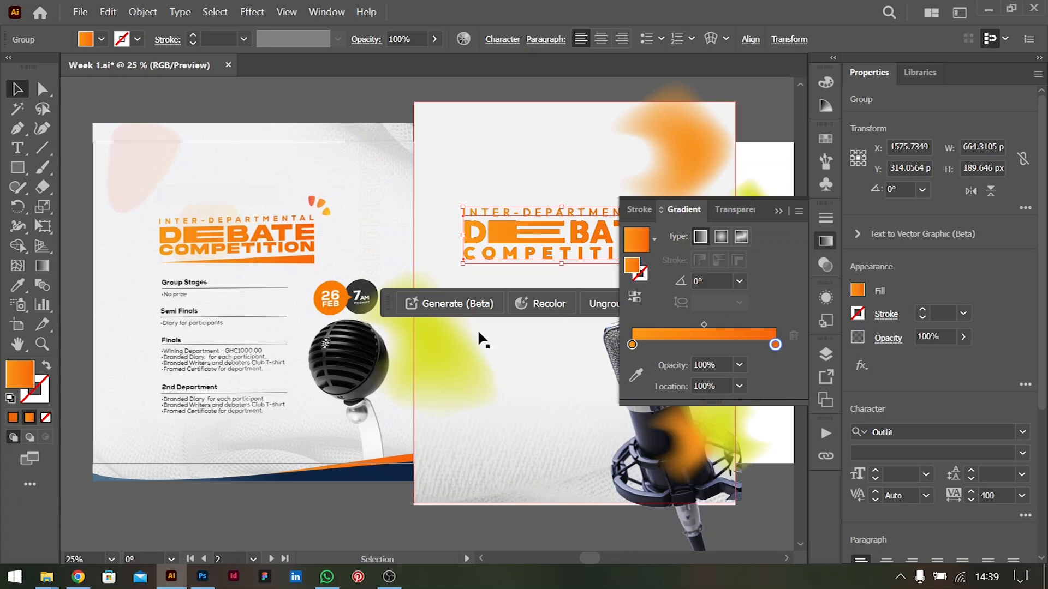
click(751, 113)
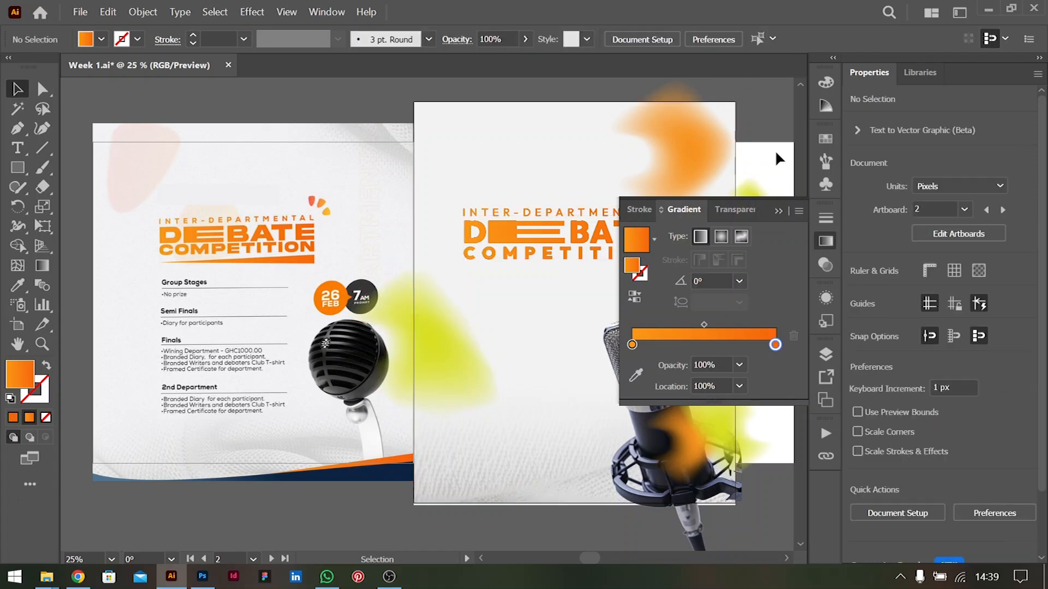
double_click(775, 172)
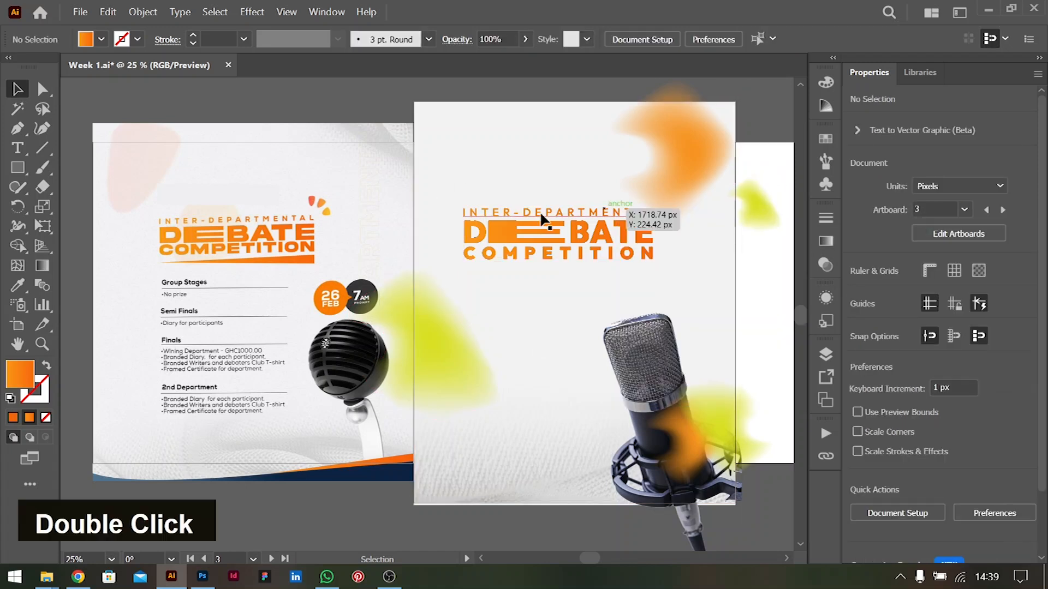
Create a 3-point star with radii of 25 px and 50 px in the empty area above the title's start
scroll(549, 227, right, 3)
scroll(548, 227, right, 2)
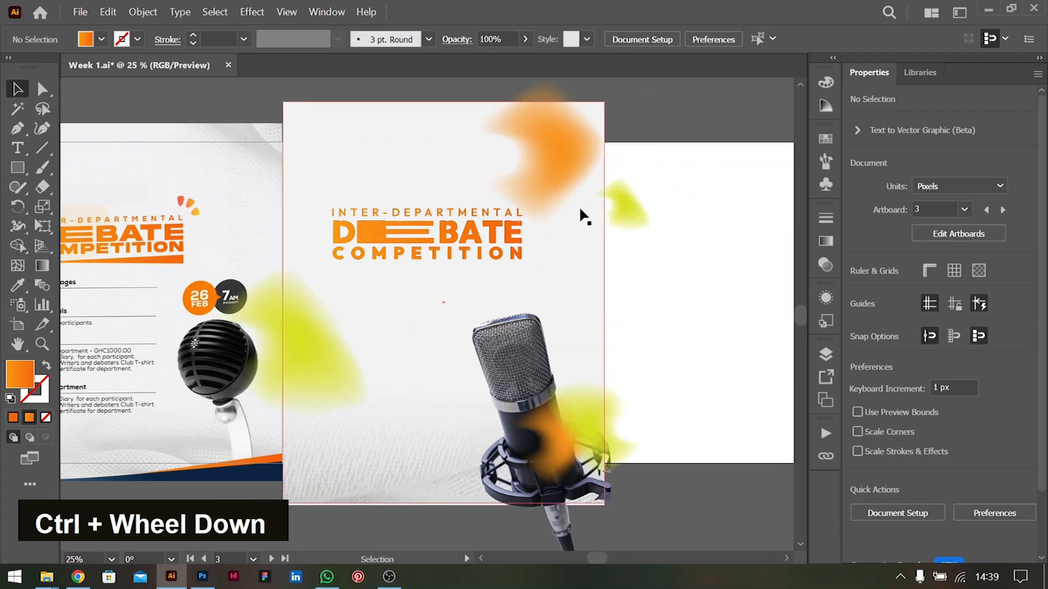
scroll(181, 212, up, 4)
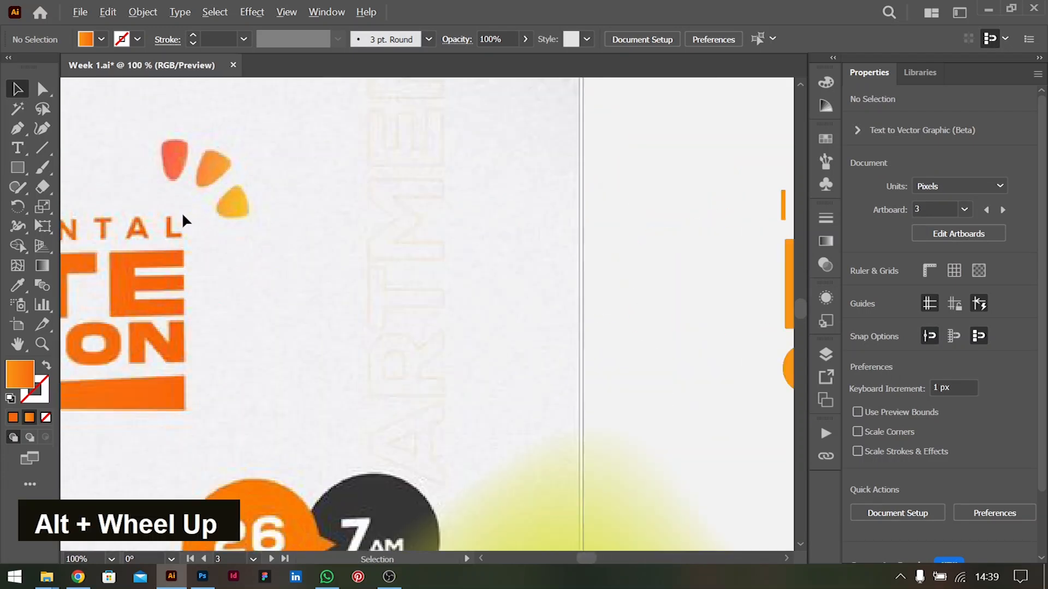
scroll(182, 212, down, 2)
click(191, 173)
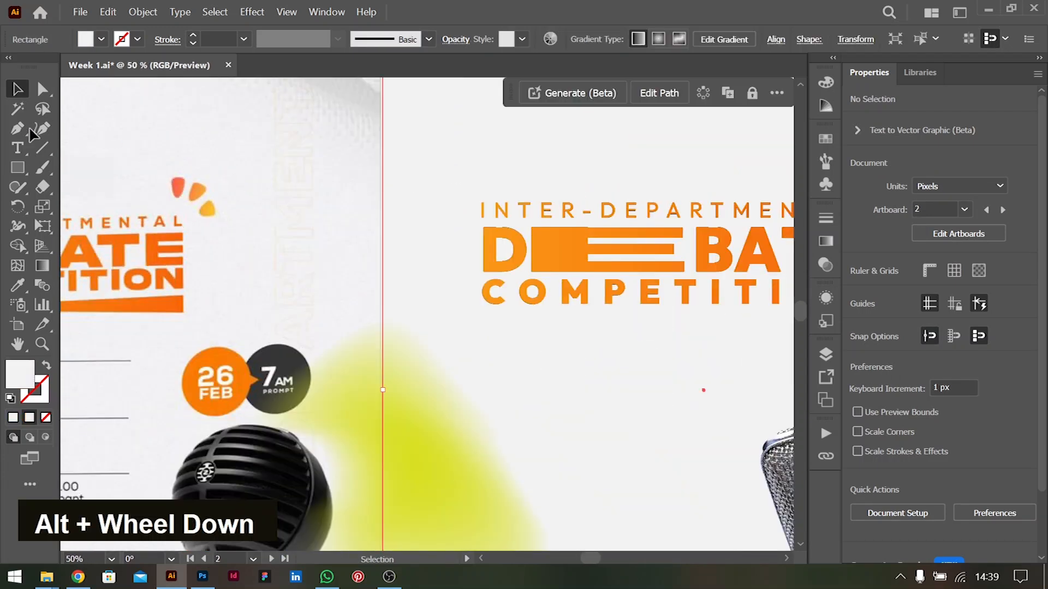
click(18, 168)
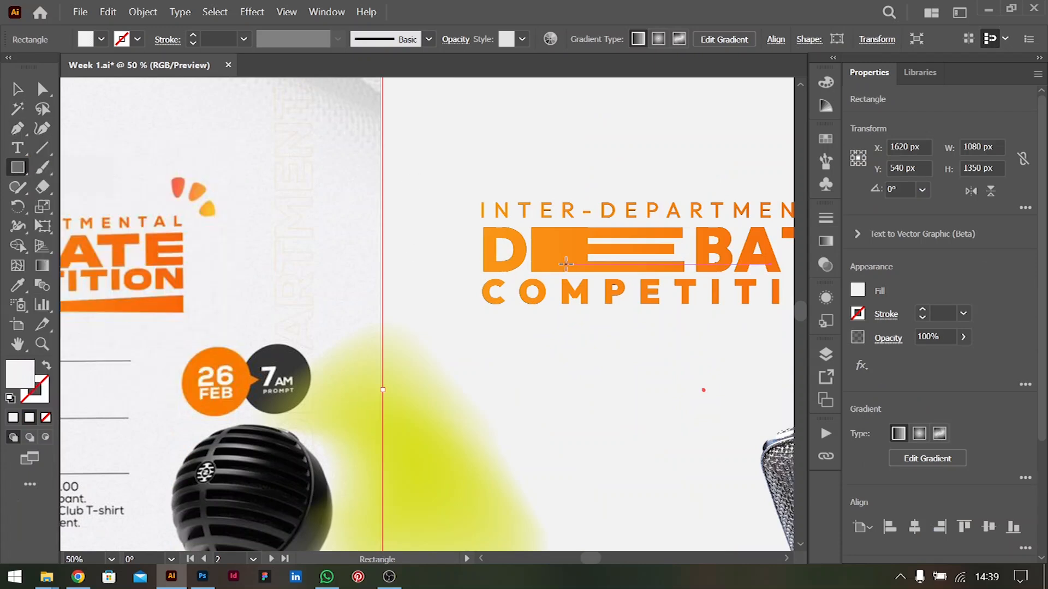
right_click(18, 168)
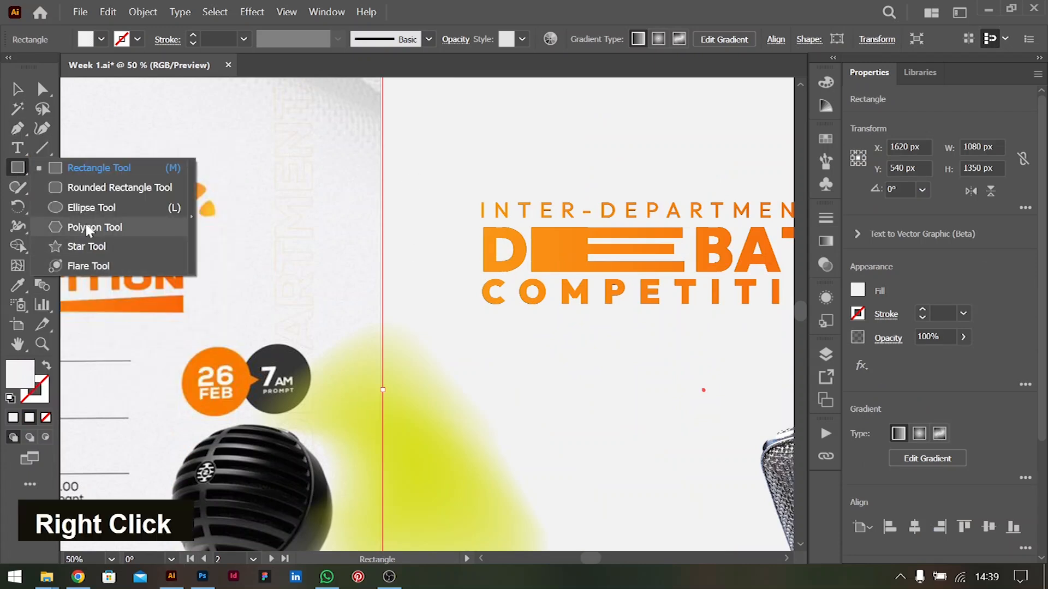
click(84, 246)
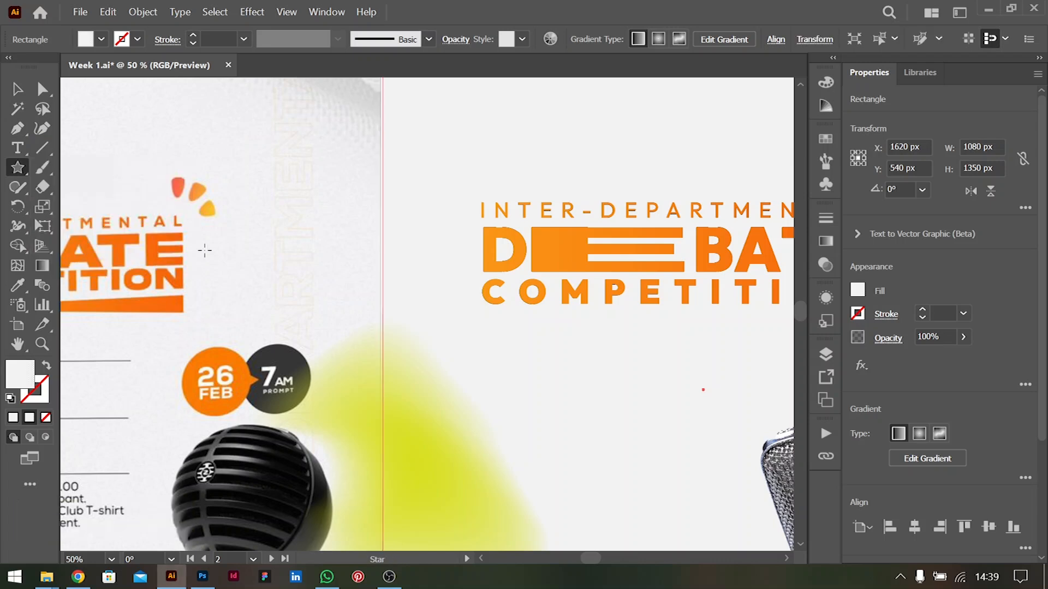
click(445, 141)
text(3)
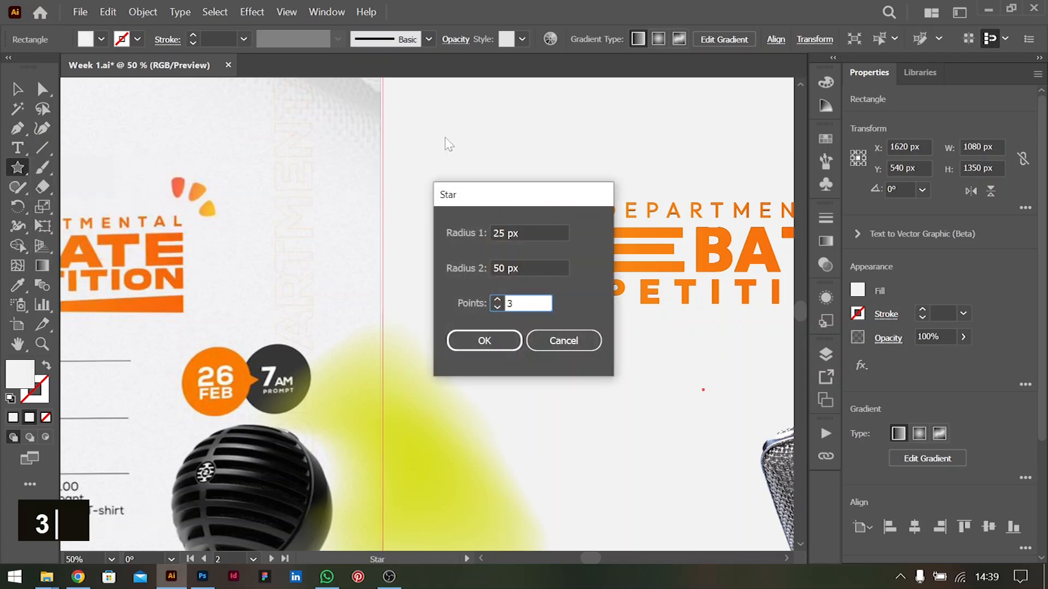
click(485, 338)
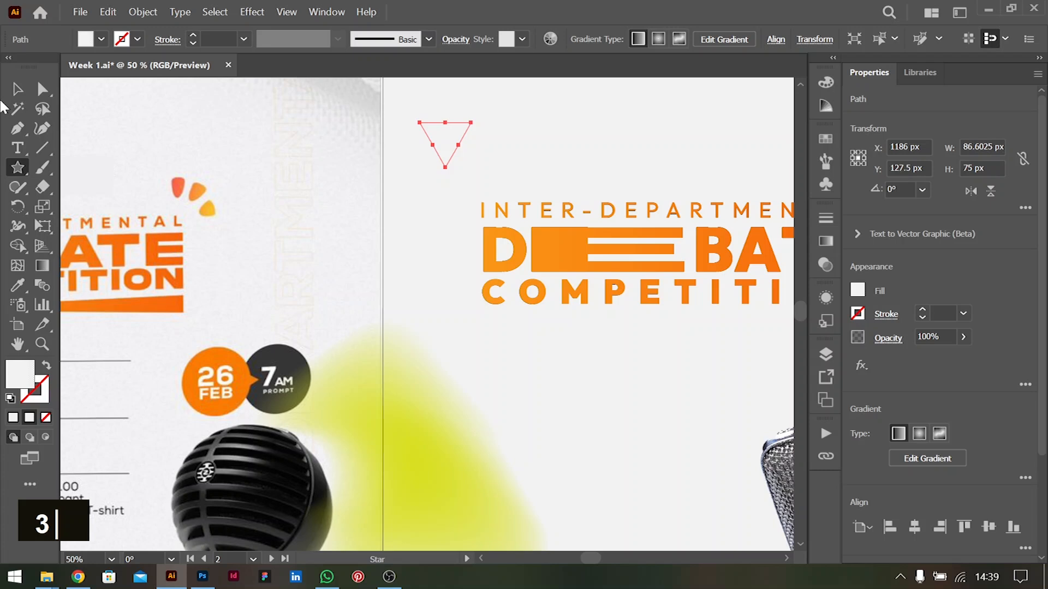
Fill the new triangle with solid orange and narrow it to about 66 px wide
click(16, 92)
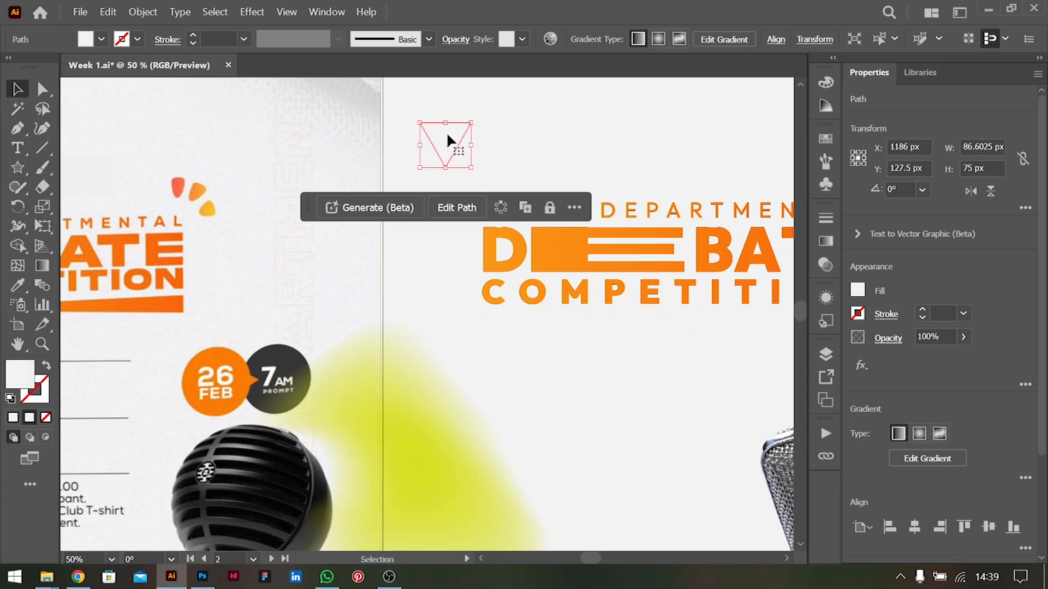
click(857, 296)
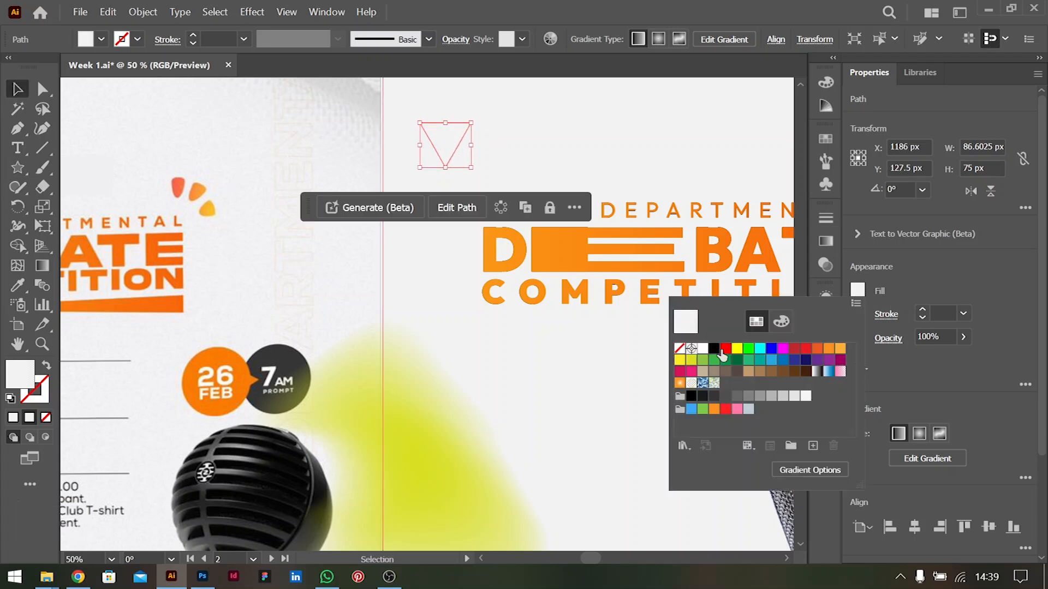
double_click(829, 350)
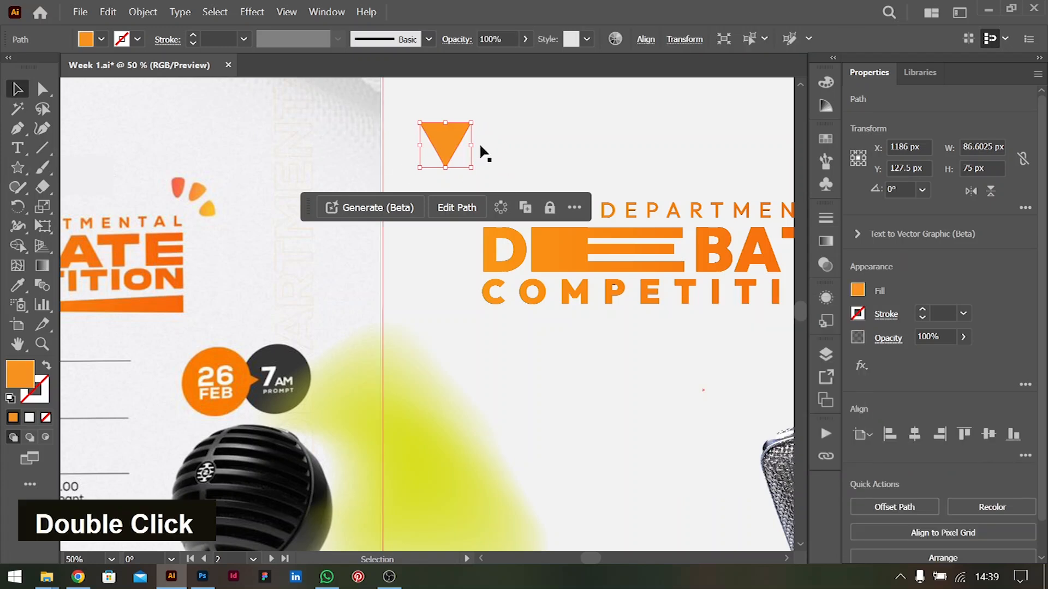
drag(471, 145, 449, 149)
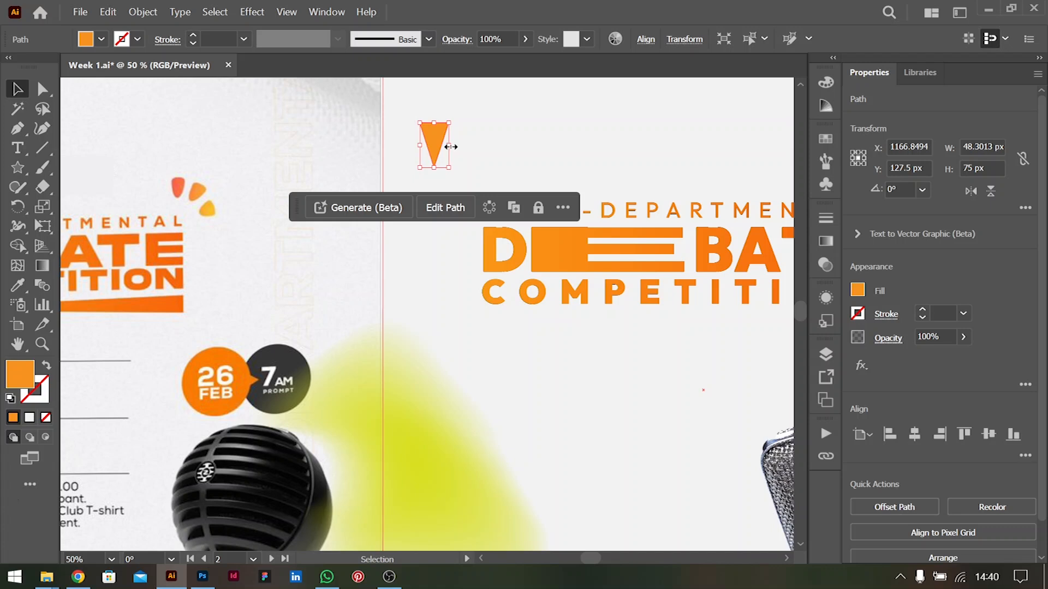
drag(450, 147, 459, 146)
Round the triangle's corners by about 11.6 px and reduce the rounding at its lower tip to form a petal
click(42, 89)
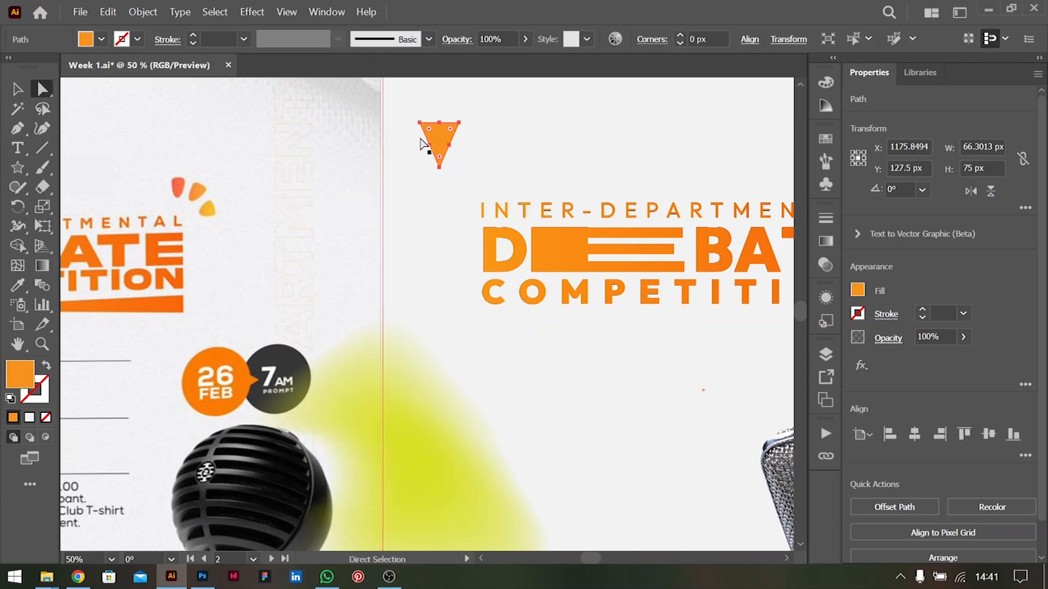
drag(431, 133, 431, 133)
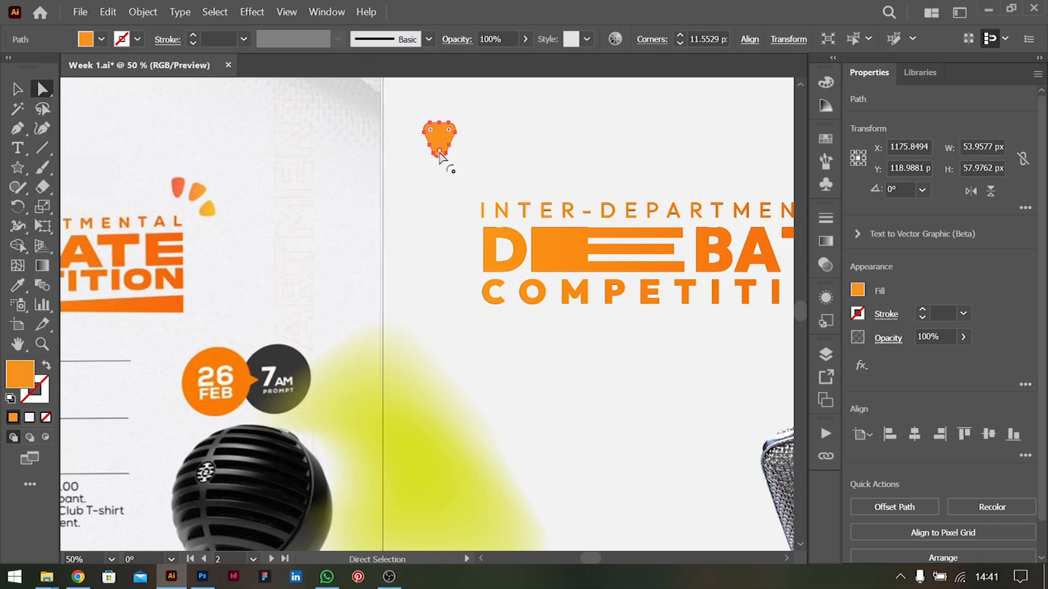
drag(440, 157, 441, 165)
key(v)
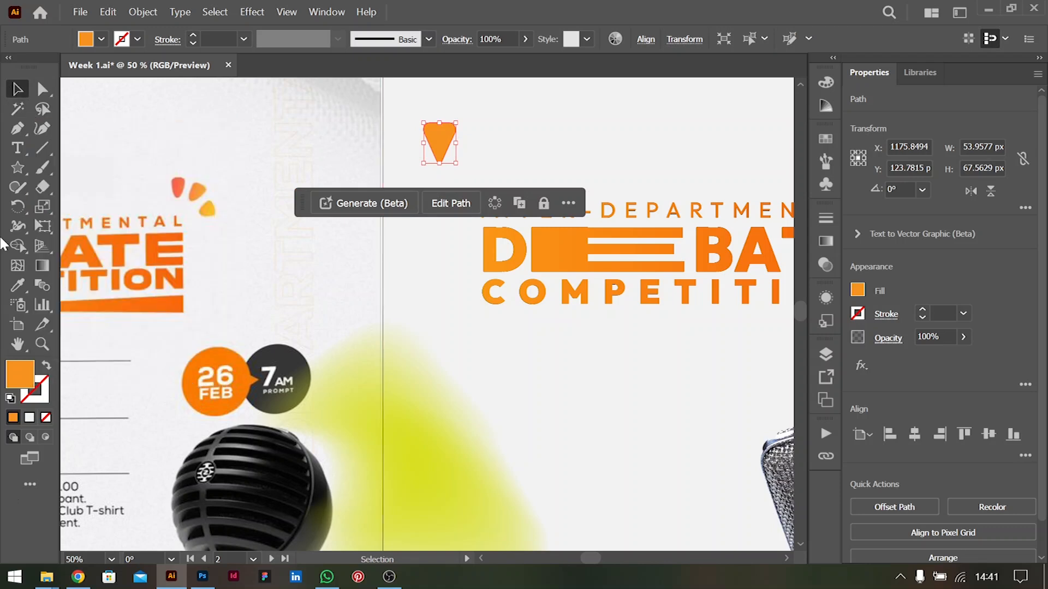
Copy the petal rotated by -45° about a point below its tip, and repeat the transformation once to make three petals
click(18, 207)
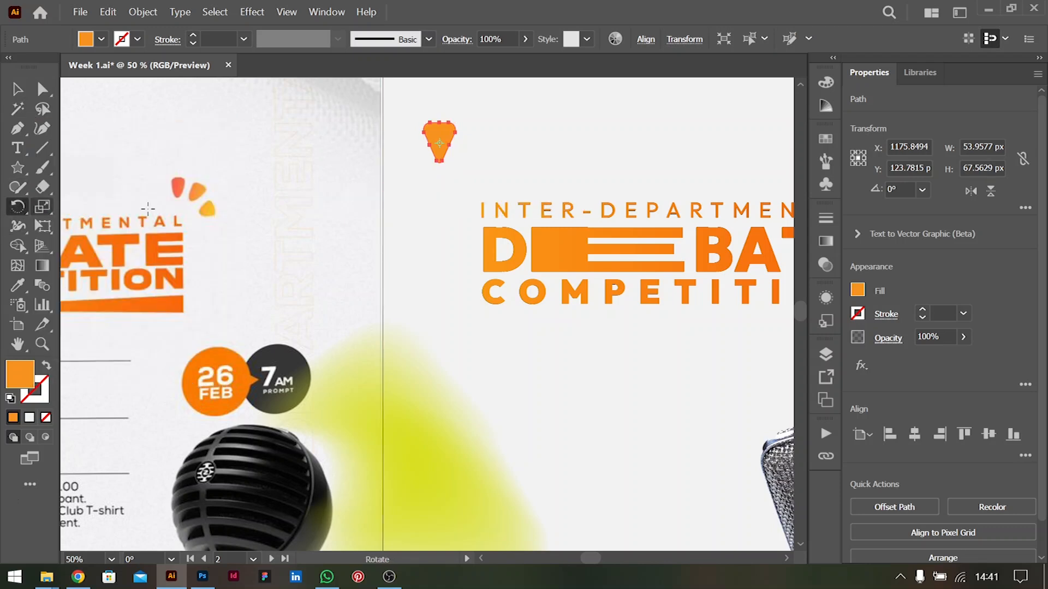
alt+click(439, 198)
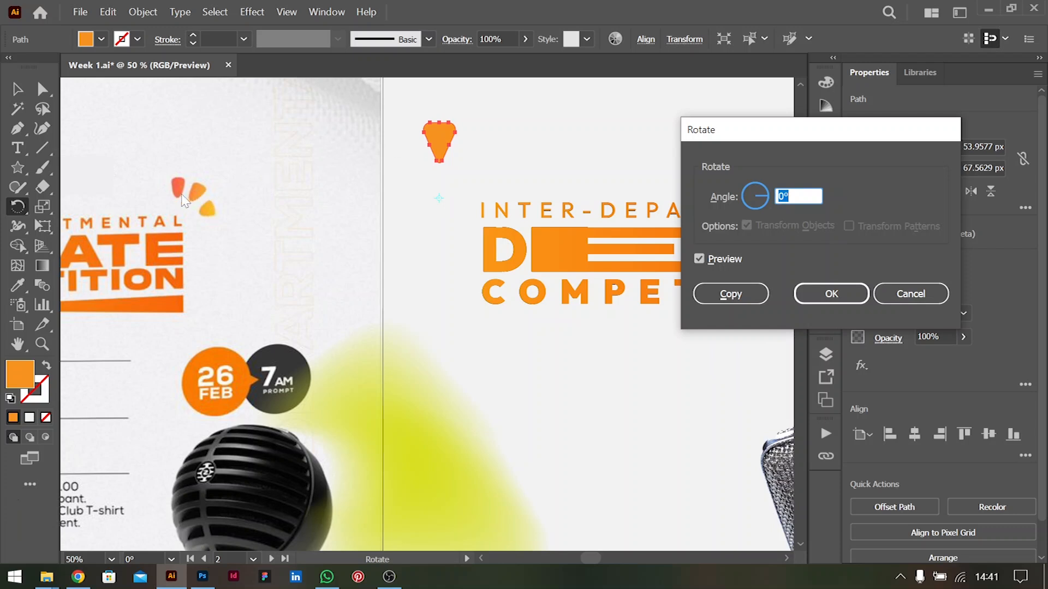
text(45)
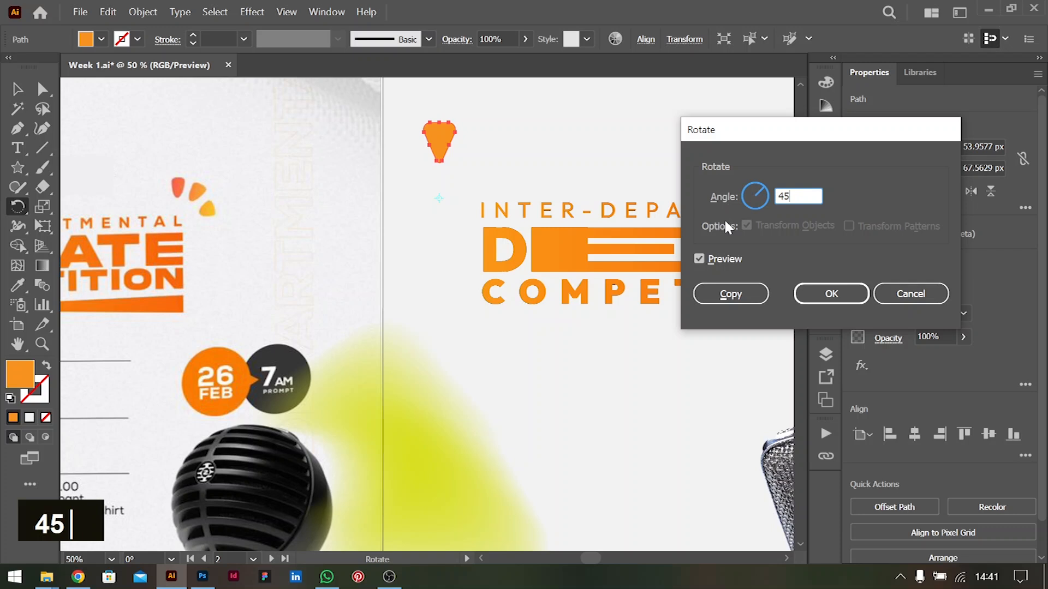
key(Tab)
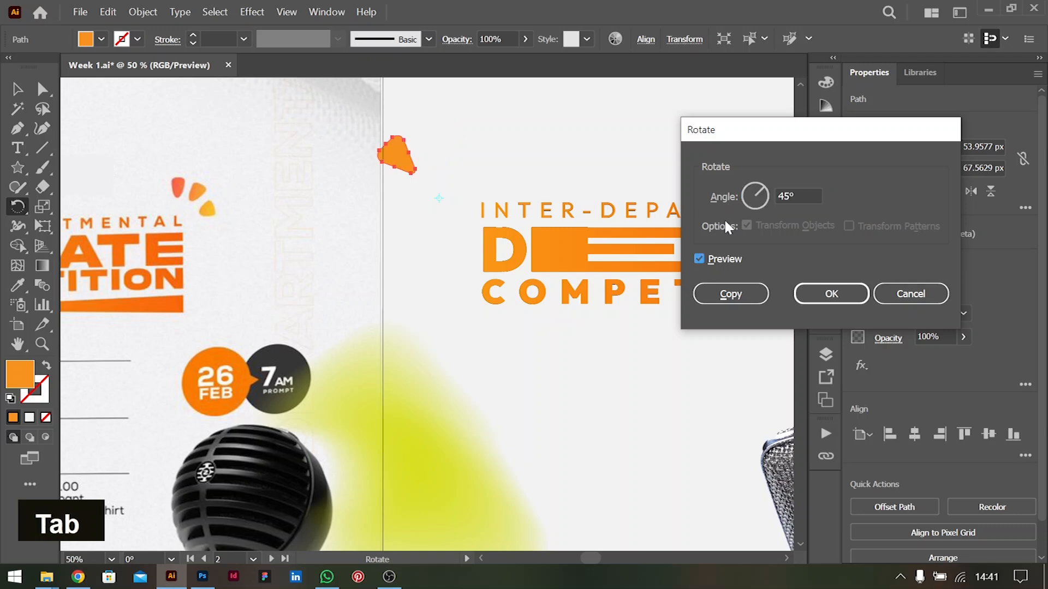
click(778, 195)
text(-)
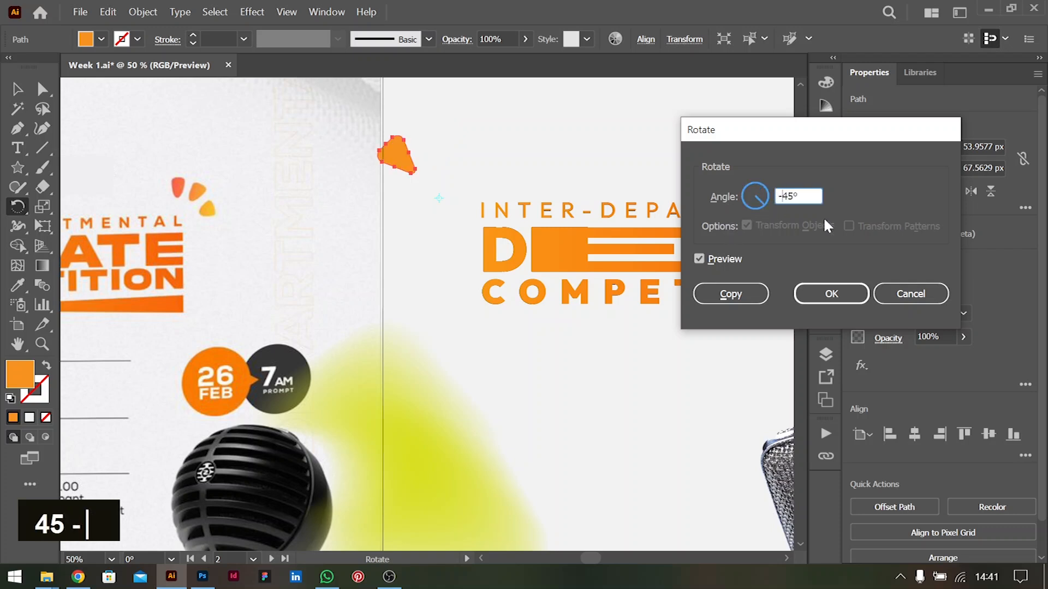
key(Tab)
click(731, 293)
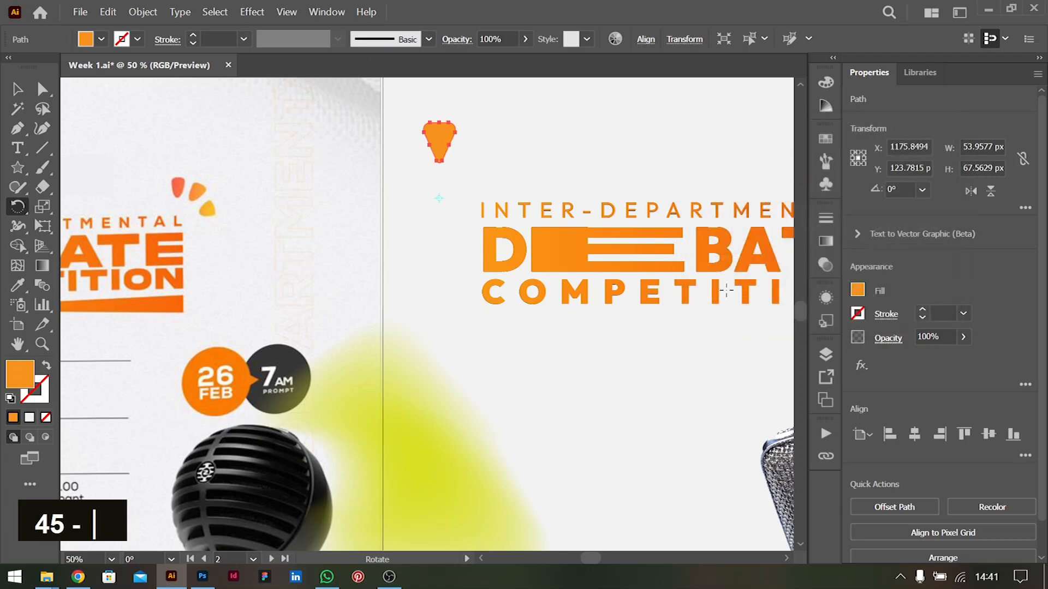
key(v)
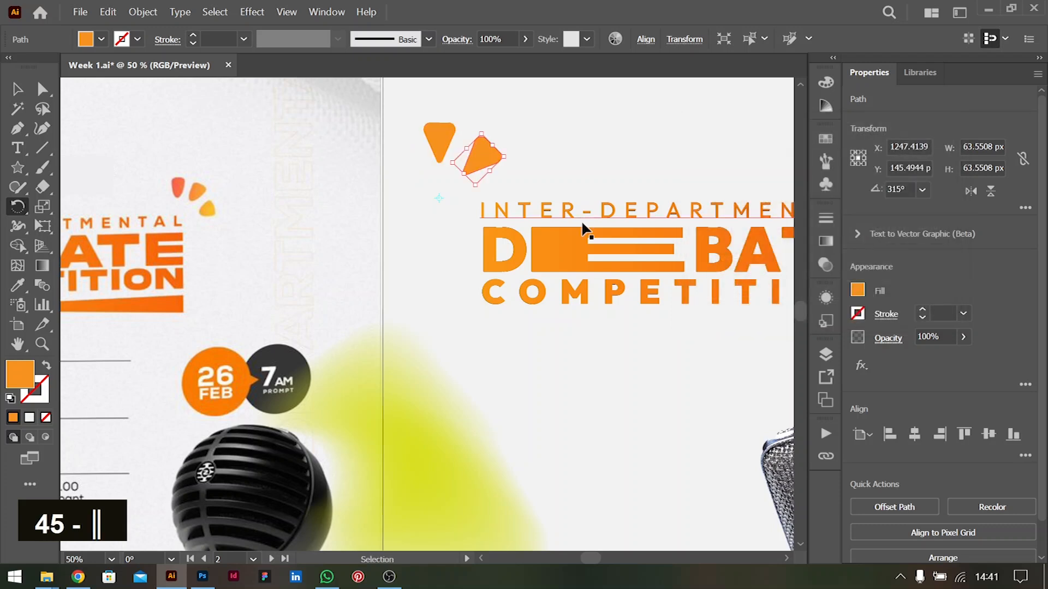
key(ctrl+d)
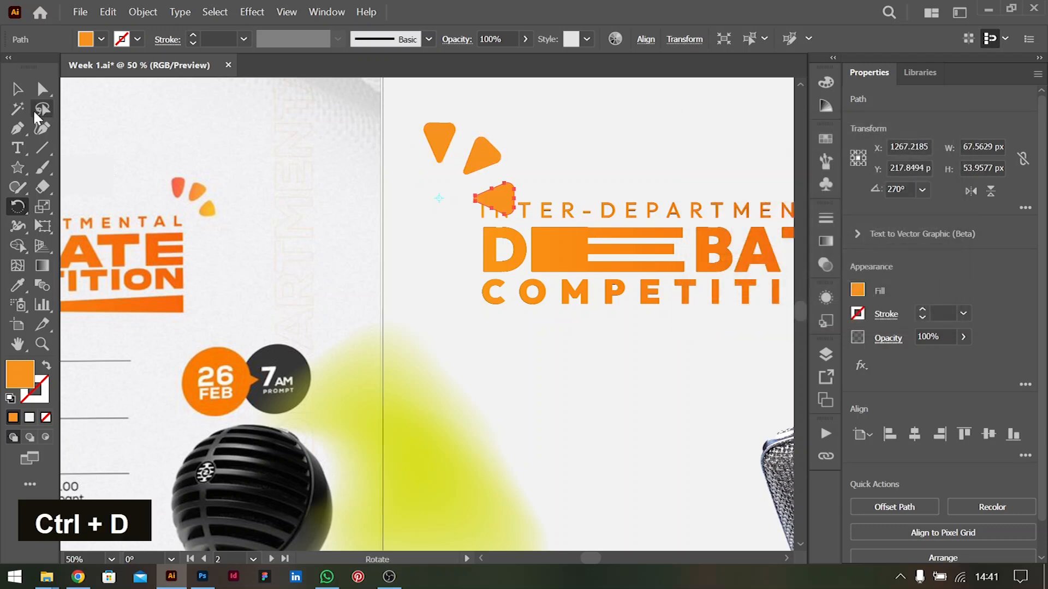
Select all three petals and round their inner tips to a corner radius of about 12 px
key(v)
click(484, 158)
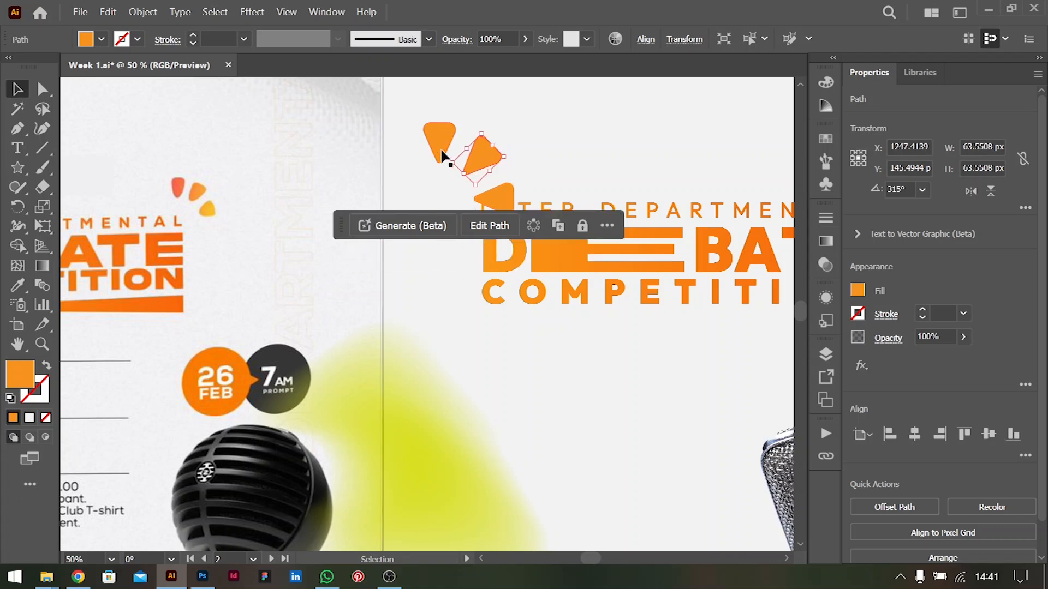
alt+scroll(463, 160, up, 5)
alt+scroll(473, 164, down, 3)
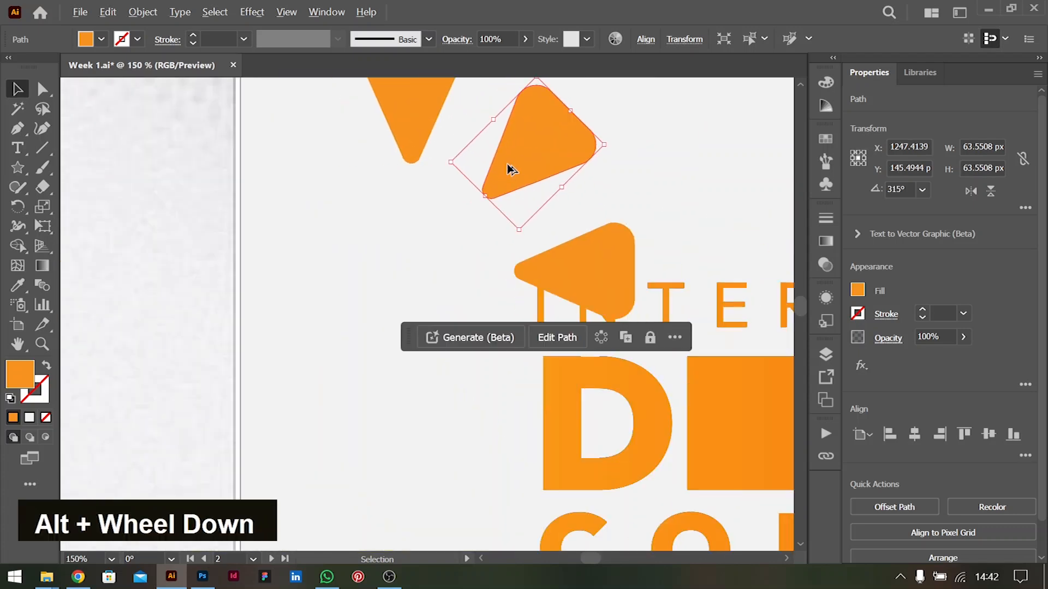
scroll(522, 175, up, 2)
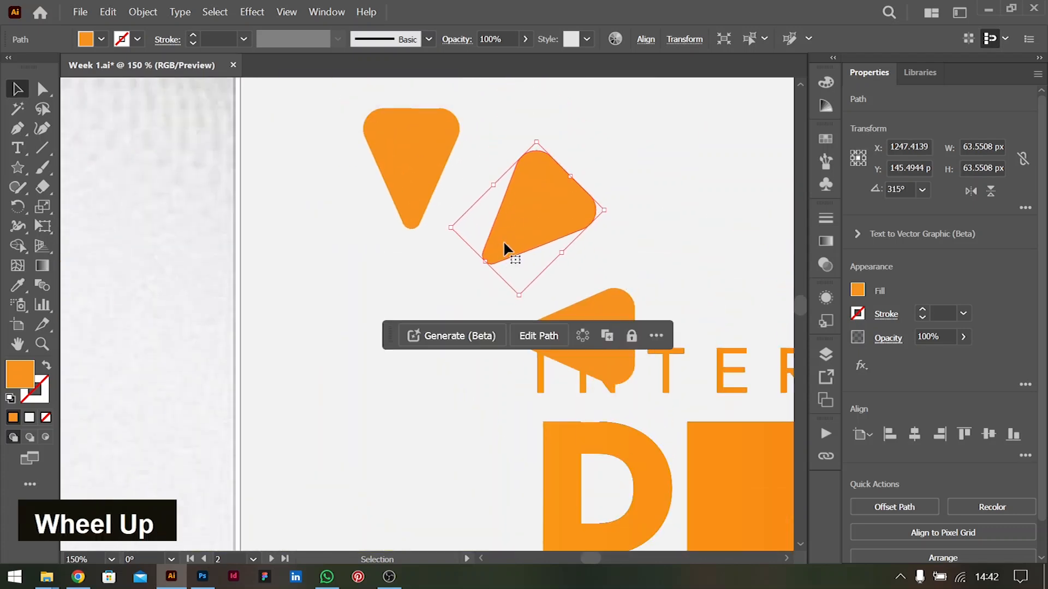
shift+click(431, 188)
shift+click(593, 337)
key(a)
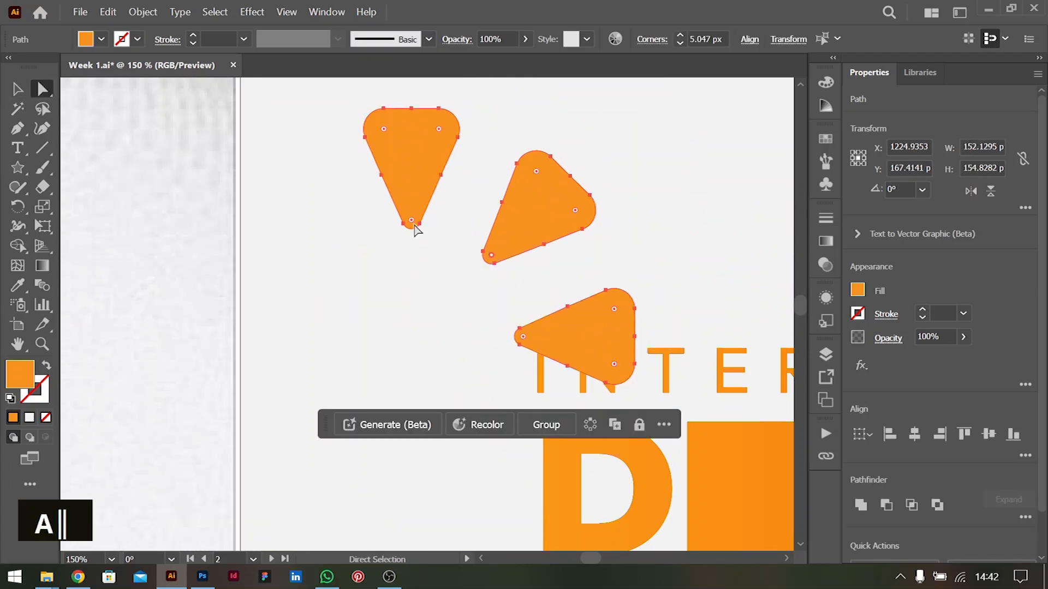
shift+click(410, 223)
shift+click(521, 338)
shift+click(522, 338)
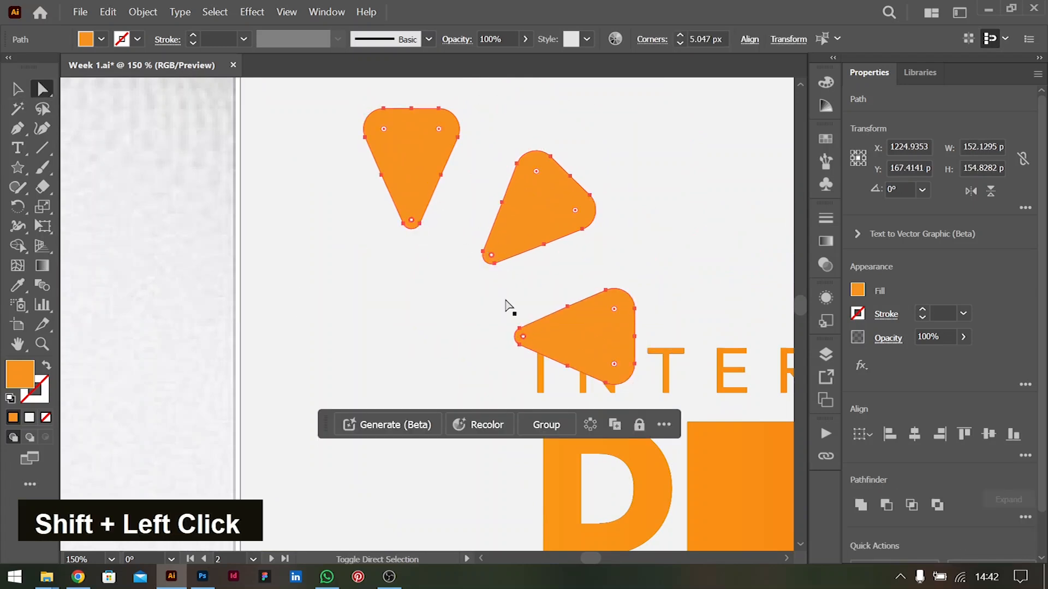
drag(413, 223, 412, 194)
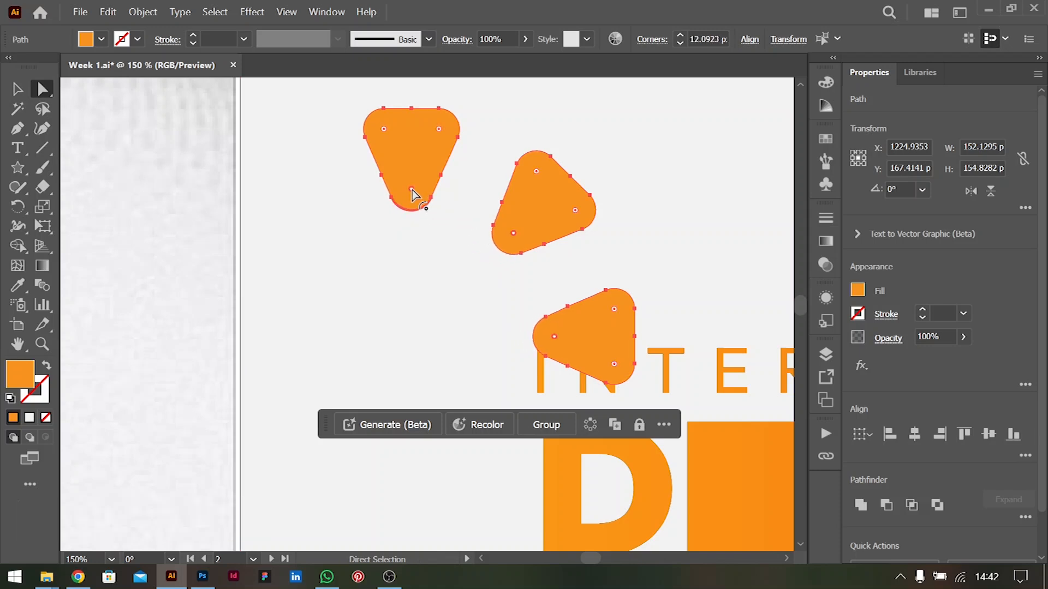
Group the three petals, shrink the group to about 82 px wide, and place it at the upper corner of the title's end
key(ctrl+g)
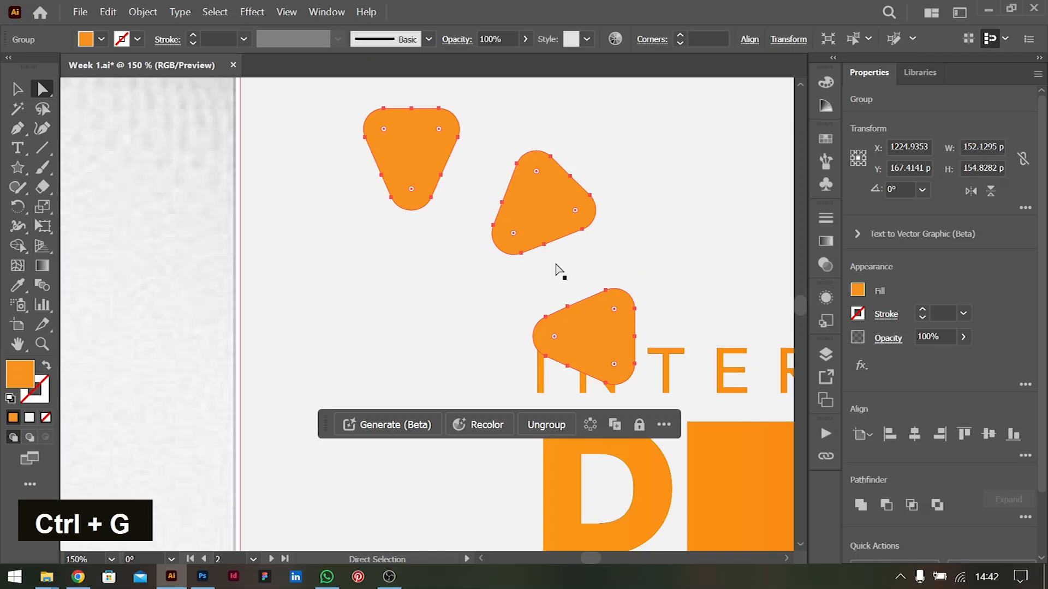
key(v)
key(ctrl+minus)
key(ctrl+minus)
key(ctrl+minus)
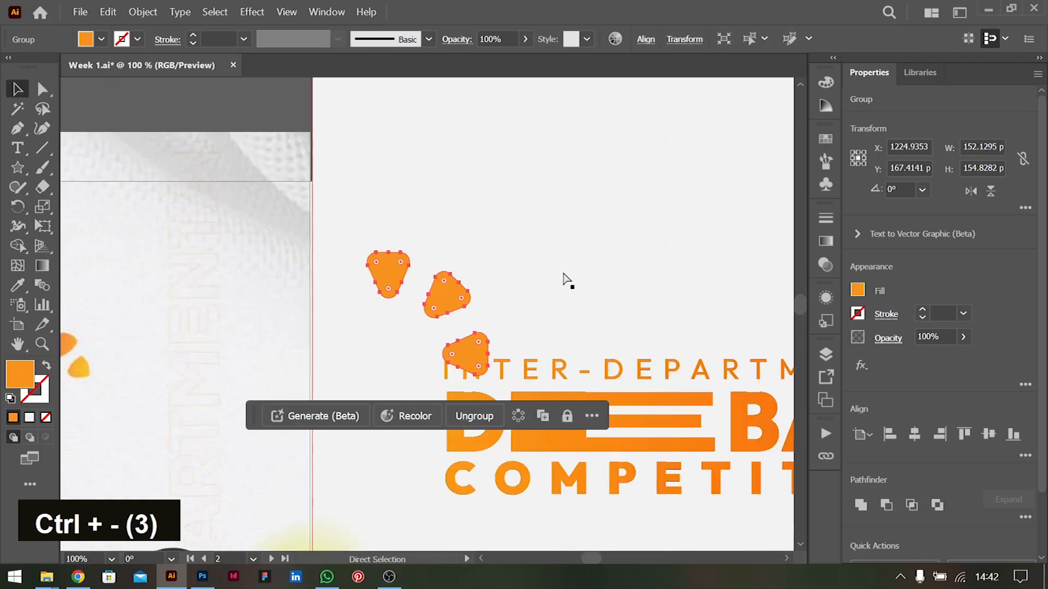
key(ctrl+minus)
scroll(404, 296, right, 3)
drag(373, 306, 637, 316)
mouse_move(642, 315)
mouse_down()
mouse_move(650, 303)
mouse_move(646, 314)
mouse_up()
shift+click(657, 301)
click(728, 418)
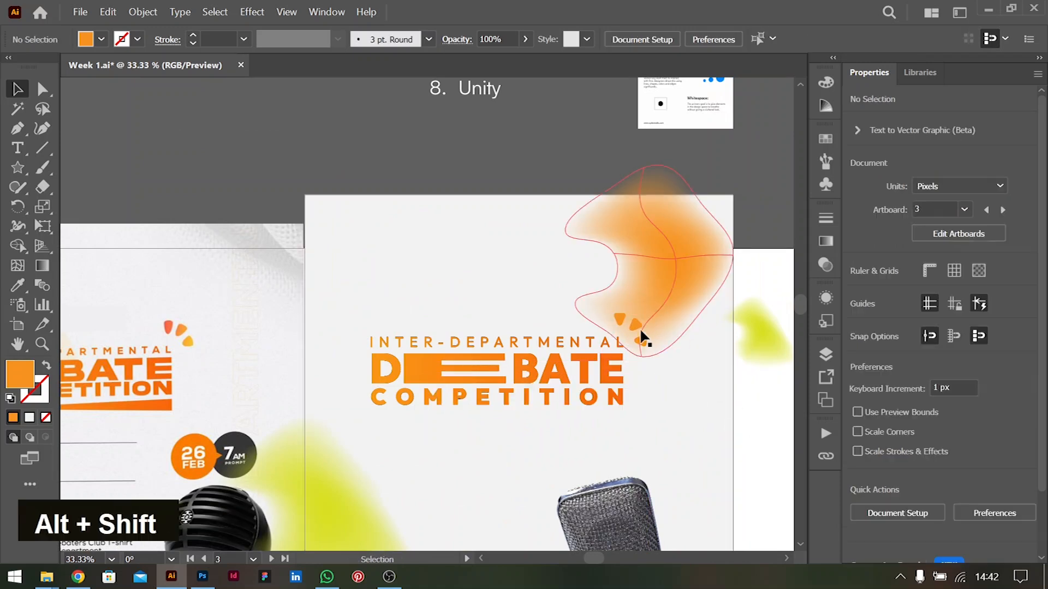
Try to recolour the first petal inside the isolated group by sampling the faded red petal on the reference flyer
double_click(635, 325)
click(620, 318)
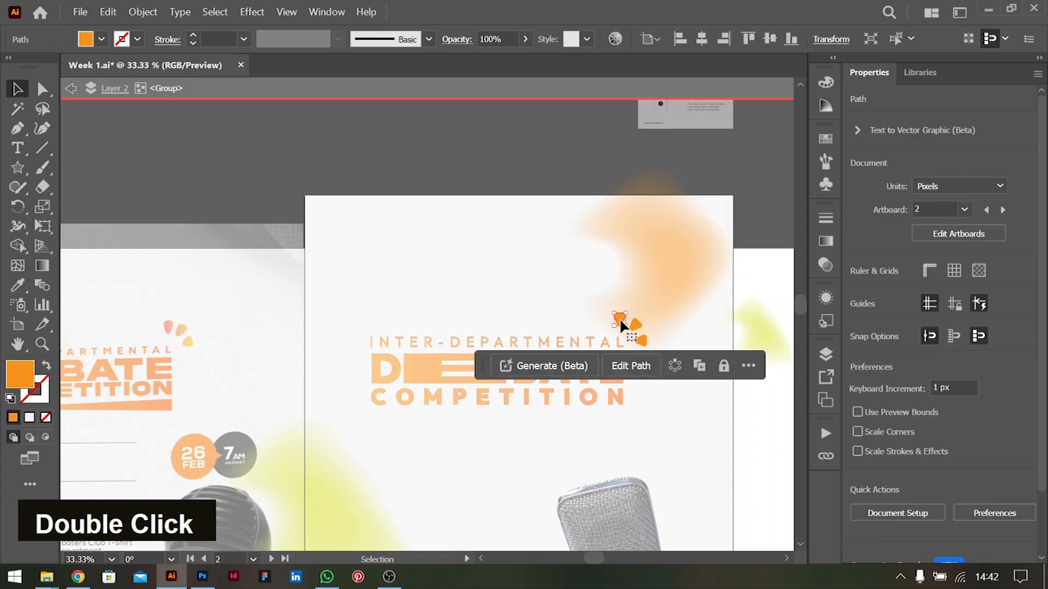
key(i)
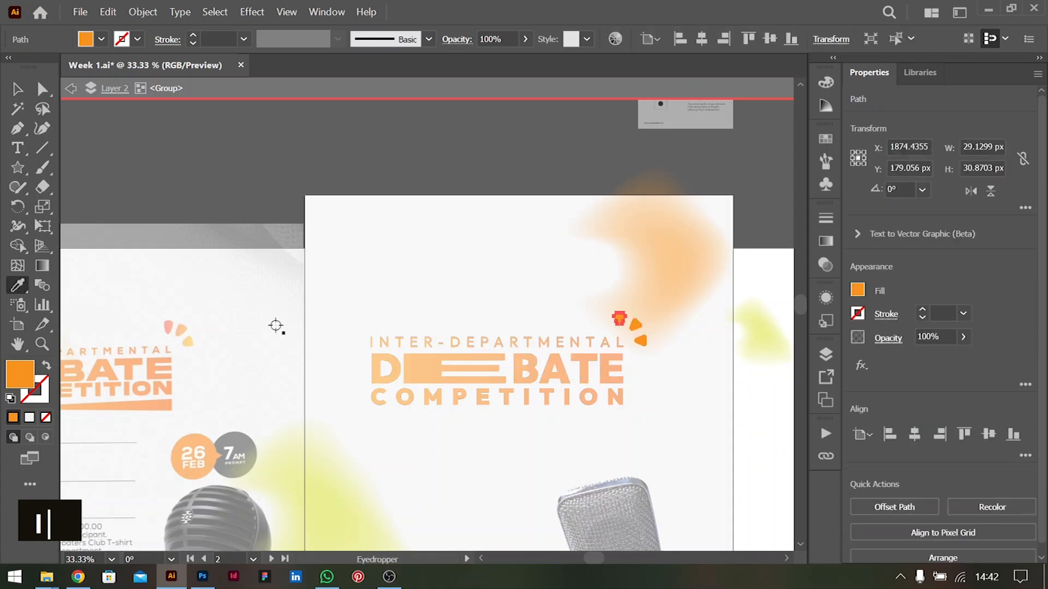
click(169, 327)
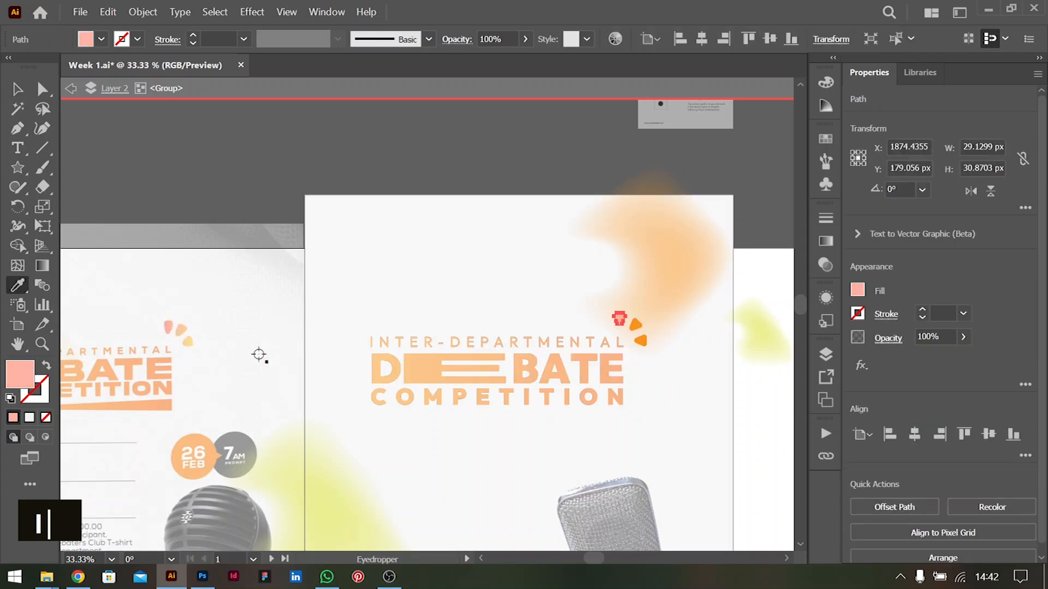
click(16, 89)
double_click(151, 154)
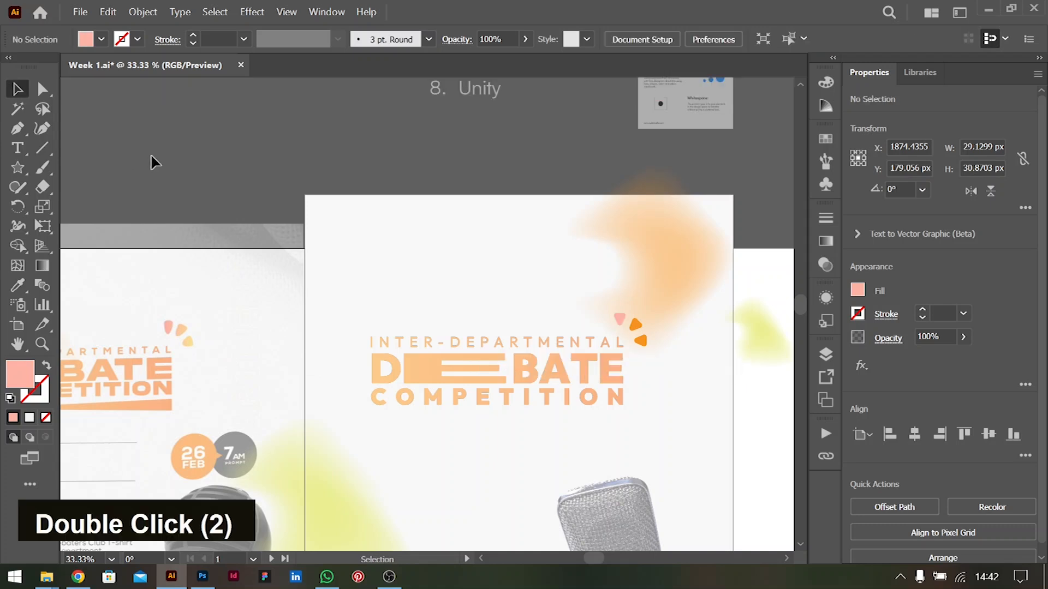
Undo the first petal's recolouring and leave the petal group's isolation
key(ctrl)
key(ctrl+z)
key(ctrl+z)
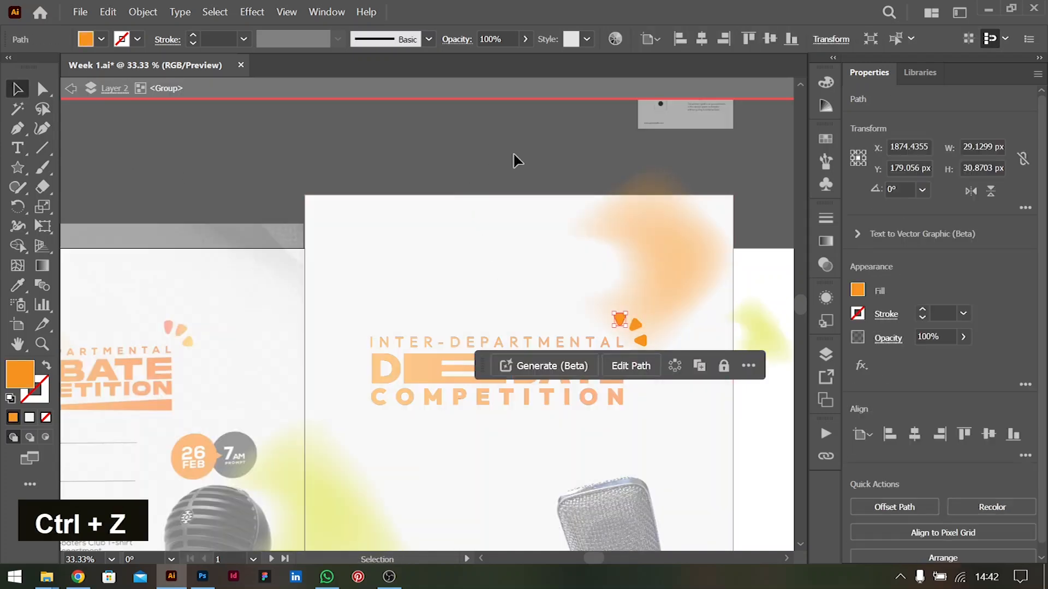
key(ctrl+z)
key(ctrl)
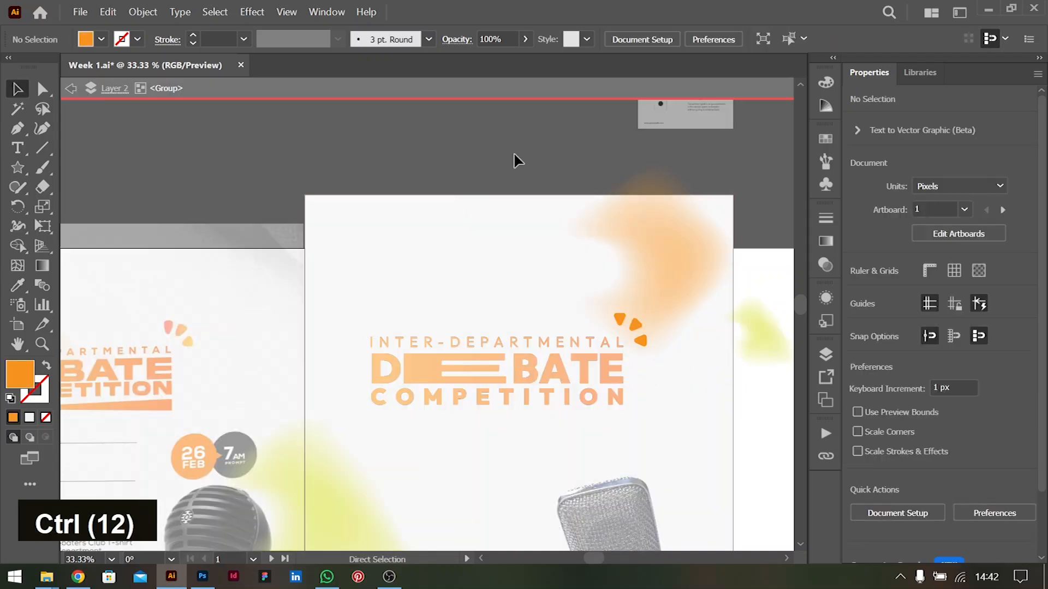
double_click(499, 143)
Ungroup the three petals and fill the first one with the red sampled from the reference flyer's matching petal
click(621, 320)
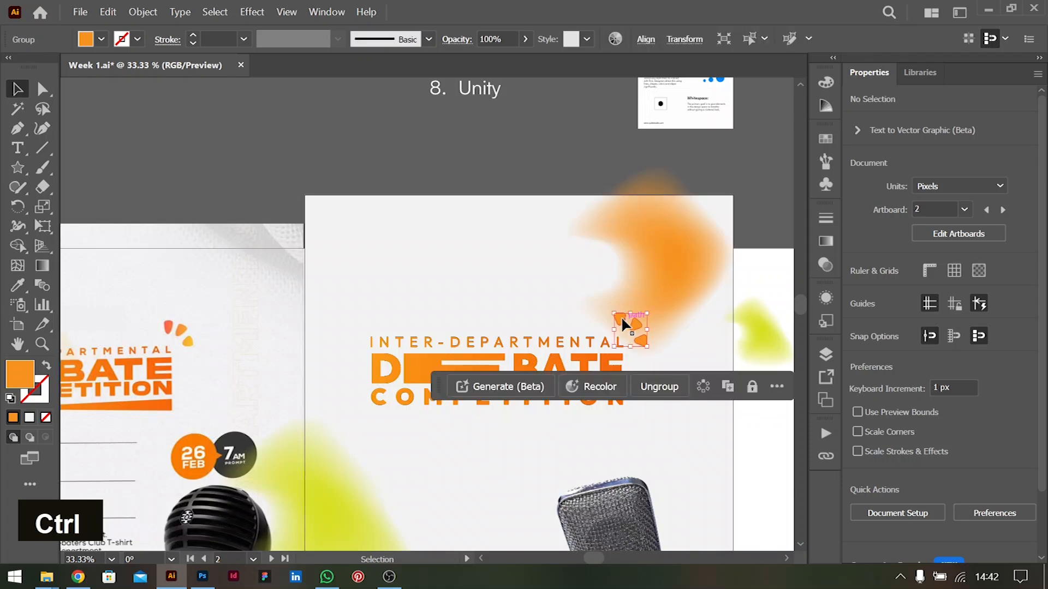
key(ctrl+shift+g)
click(523, 185)
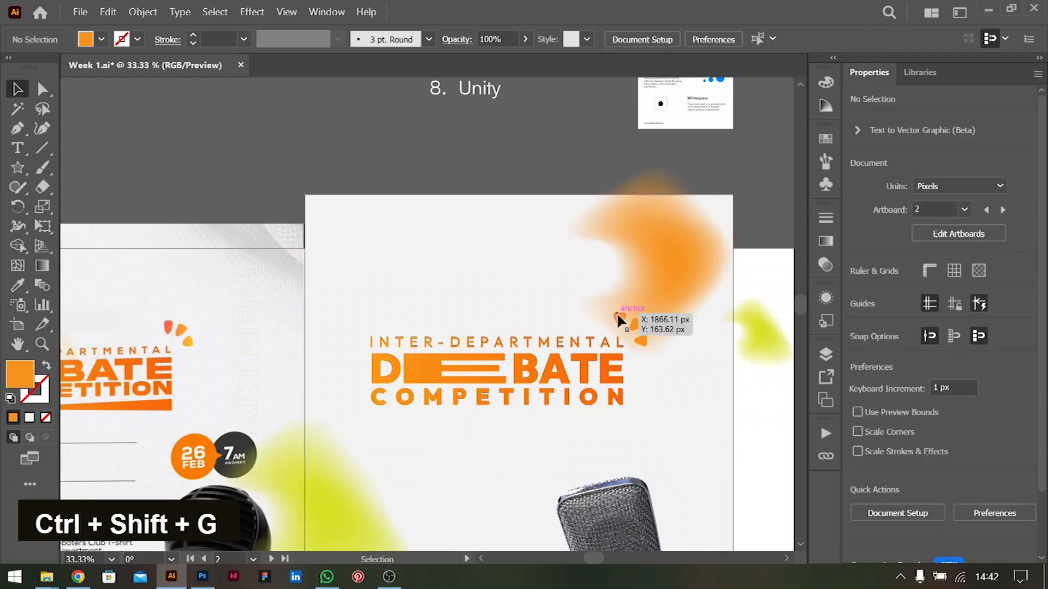
click(616, 313)
key(i)
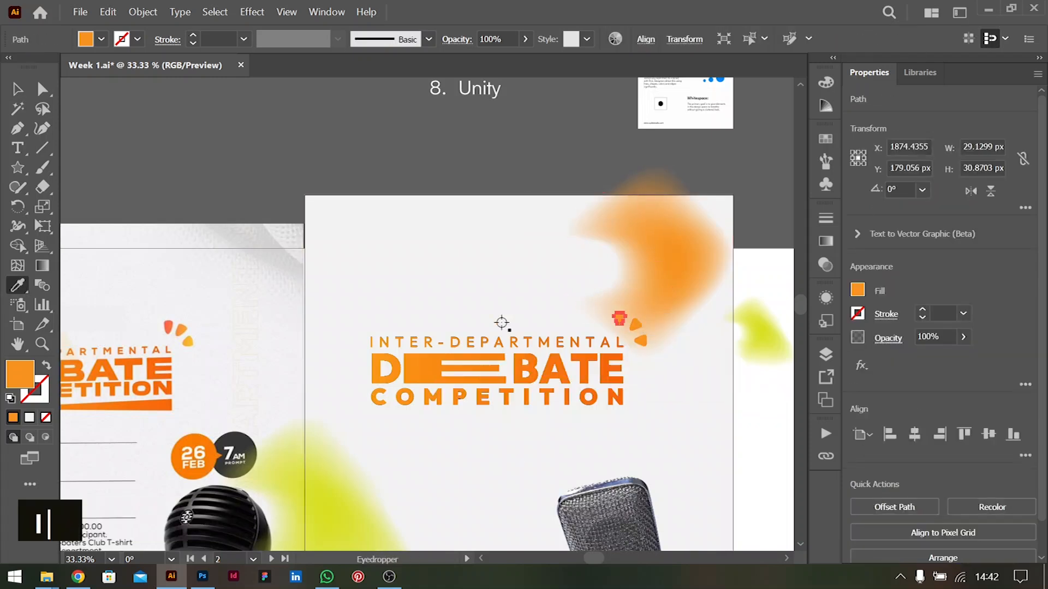
click(168, 327)
key(v)
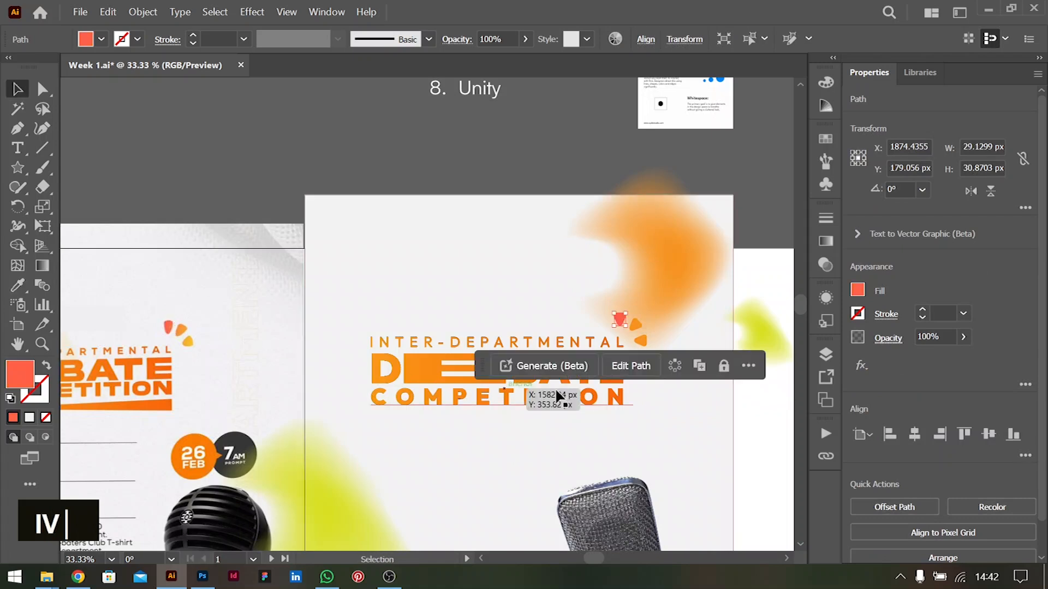
Fill the middle petal with the orange sampled from the reference flyer's middle petal
click(637, 324)
key(i)
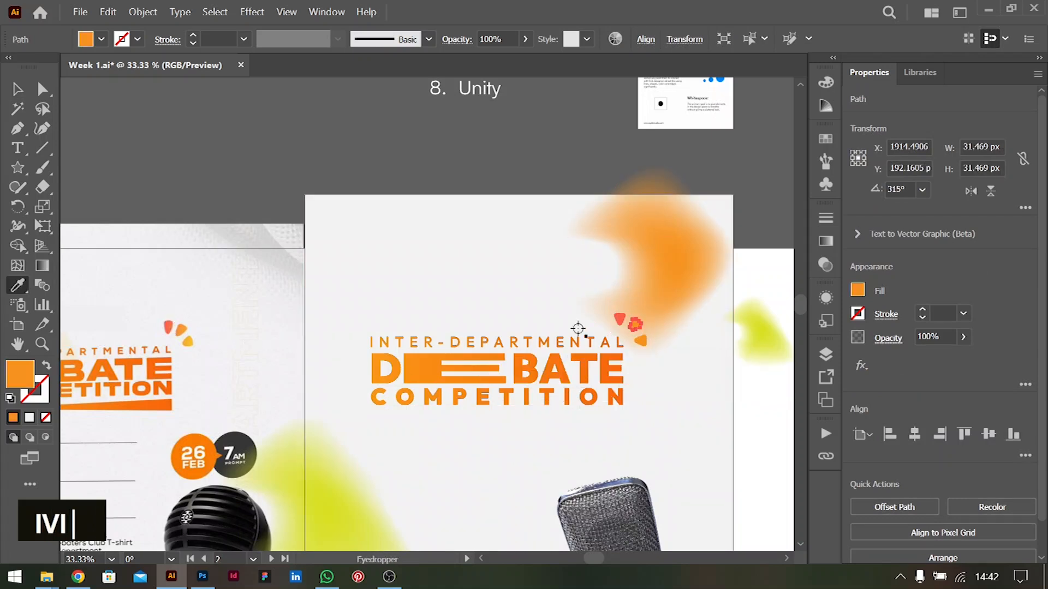
click(183, 331)
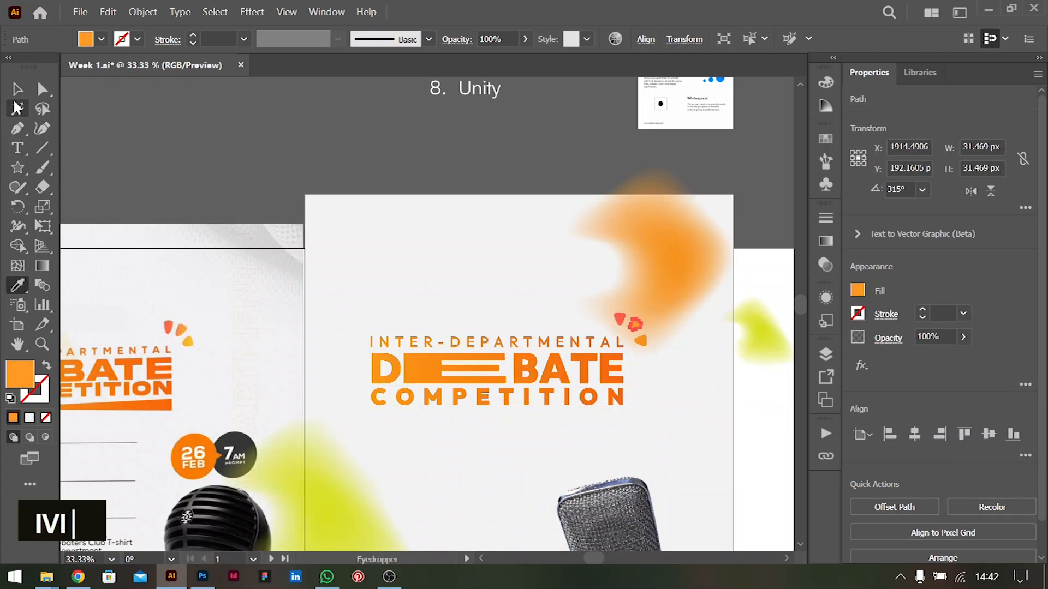
key(v)
double_click(658, 330)
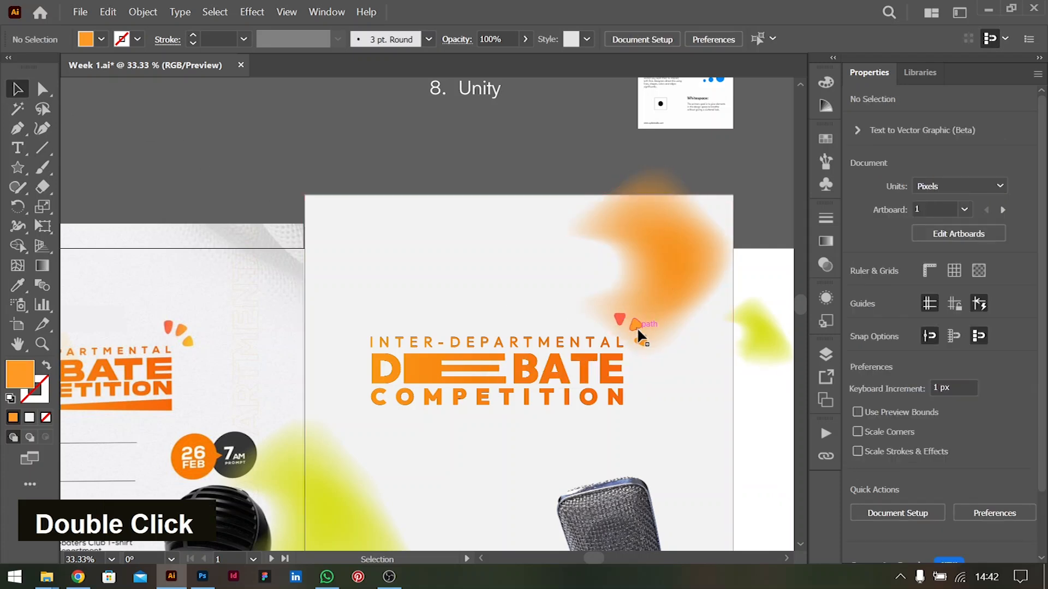
Select the three recoloured petals and group them again
click(637, 327)
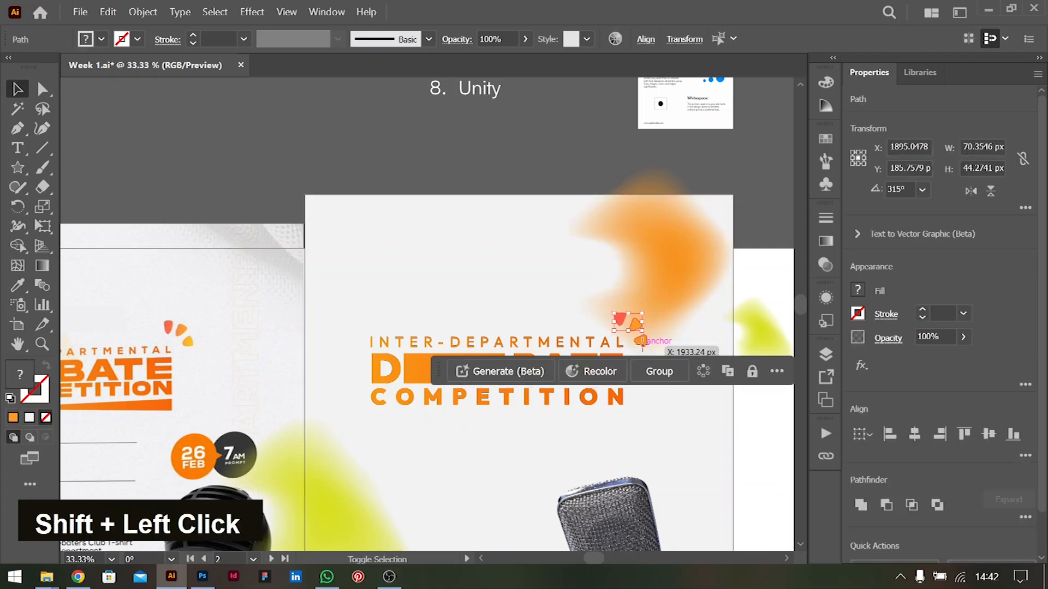
shift+click(641, 343)
key(ctrl+g)
click(458, 206)
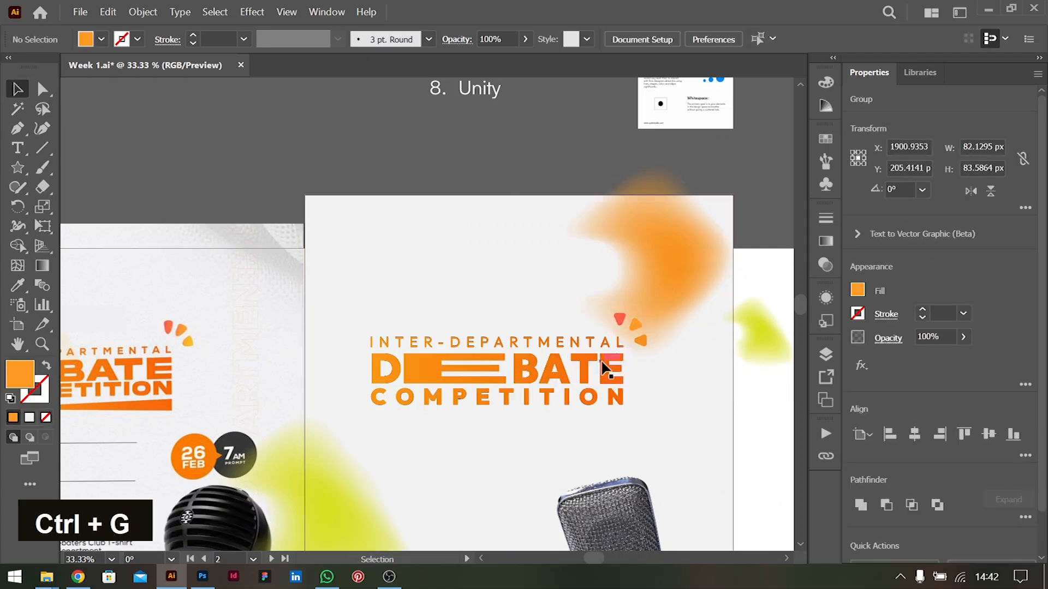
scroll(601, 359, down, 5)
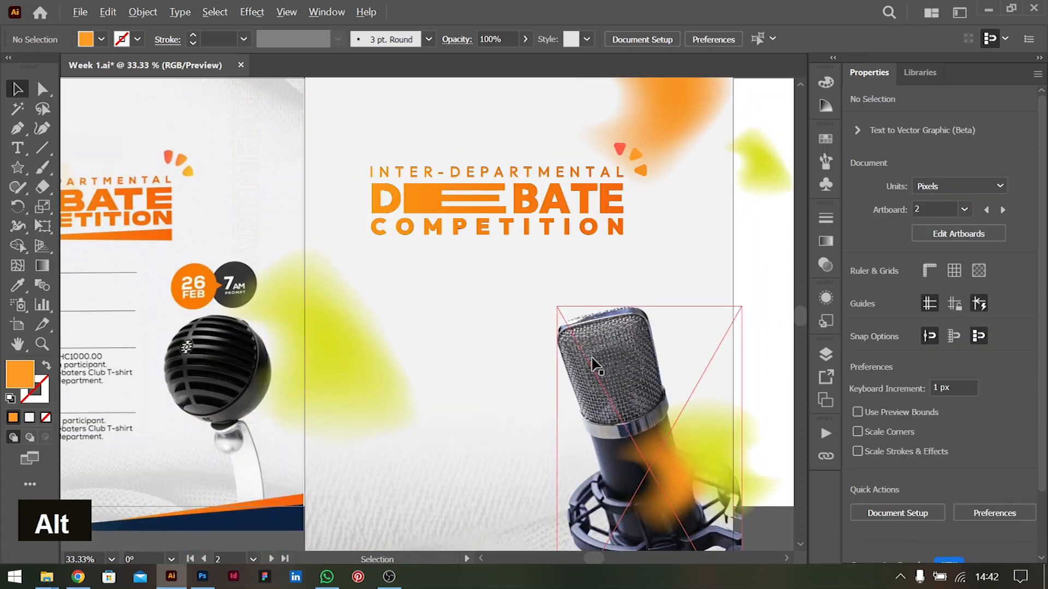
scroll(568, 352, left, 3)
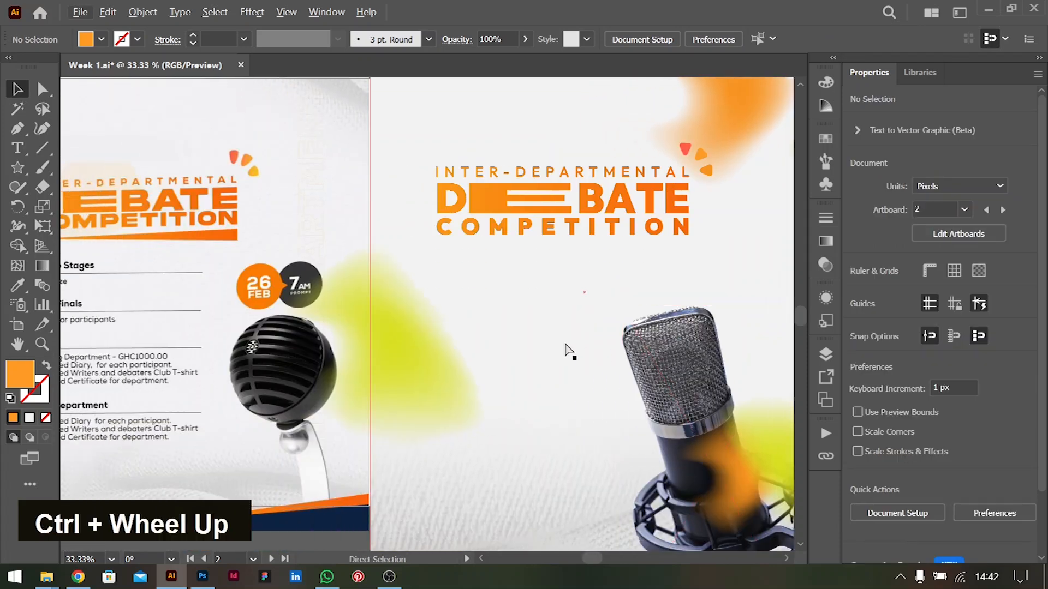
scroll(568, 350, left, 3)
scroll(565, 345, right, 2)
alt+scroll(567, 352, down, 1)
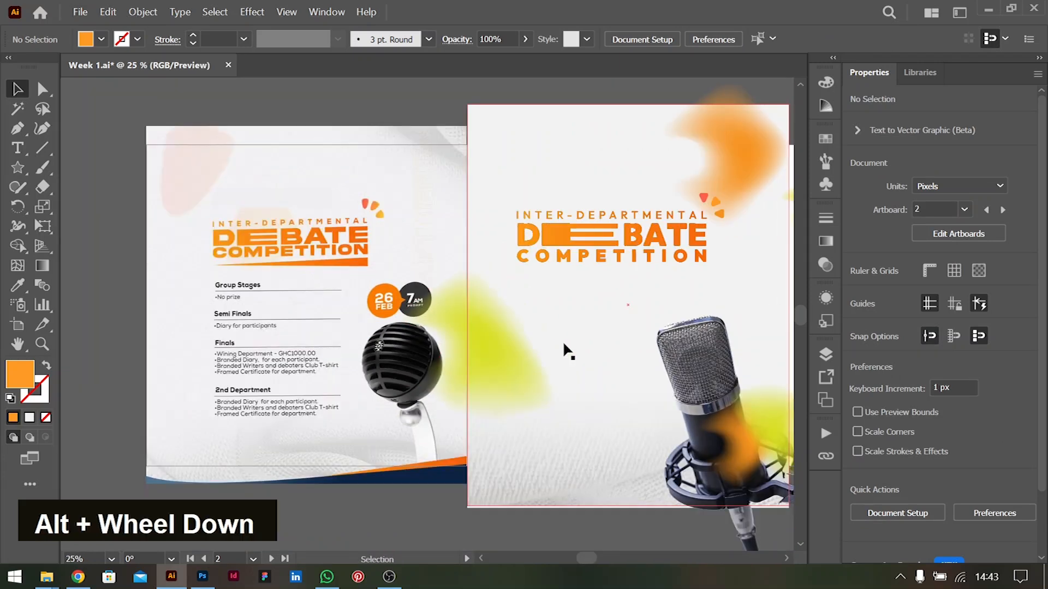
Add the heading "Group Stages" below the flyer title and format it in bold Outfit at 24 pt
scroll(568, 352, right, 1)
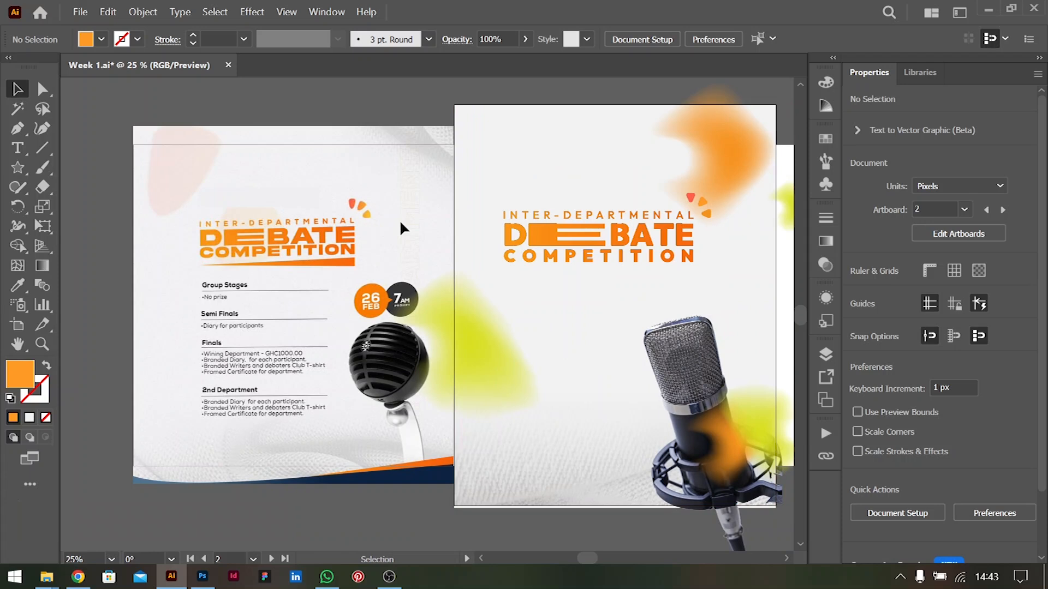
click(18, 148)
click(507, 290)
text(Group Stages)
drag(617, 286, 552, 379)
click(1001, 454)
click(931, 381)
click(926, 477)
click(943, 386)
click(18, 89)
Add "No prize" under the Group Stages heading as a bulleted line in Outfit Regular
click(1001, 454)
click(892, 349)
triple_click(529, 303)
text(No prize)
click(18, 89)
click(860, 412)
click(522, 349)
Set the text of the second section to the heading "Semi Finals" with the bullet "Diary for participants"
triple_click(539, 325)
text(Semi Finals)
triple_click(530, 339)
text(Diary for participants)
click(17, 89)
Duplicate the Semi Finals heading and bullet below and retitle the copied heading "Finals"
shift+click(525, 325)
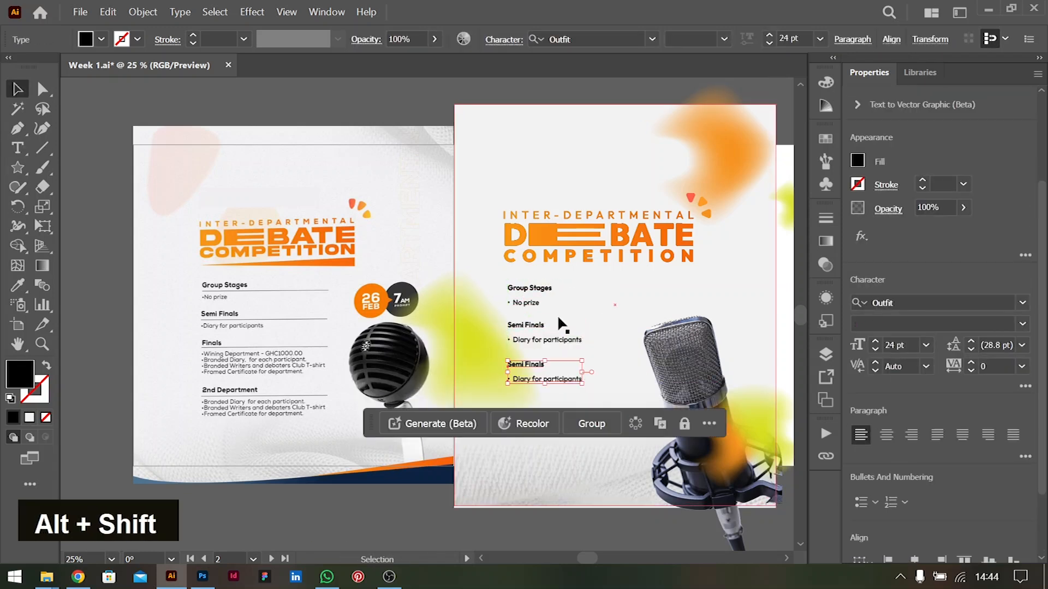
triple_click(525, 365)
text(Finals)
Replace the Finals bullets with "Winning Department - GHC1000.00", "Branded Diary, for each department", "Branded Writers and debaters Club T Shirt" and "Framed Certificate for department"
triple_click(527, 379)
text(Winning Department)
key(ctrl+equal)
text(- GHC1000.00)
key(Return)
text(Branded Diary, for each department)
key(Return)
text(Branded W)
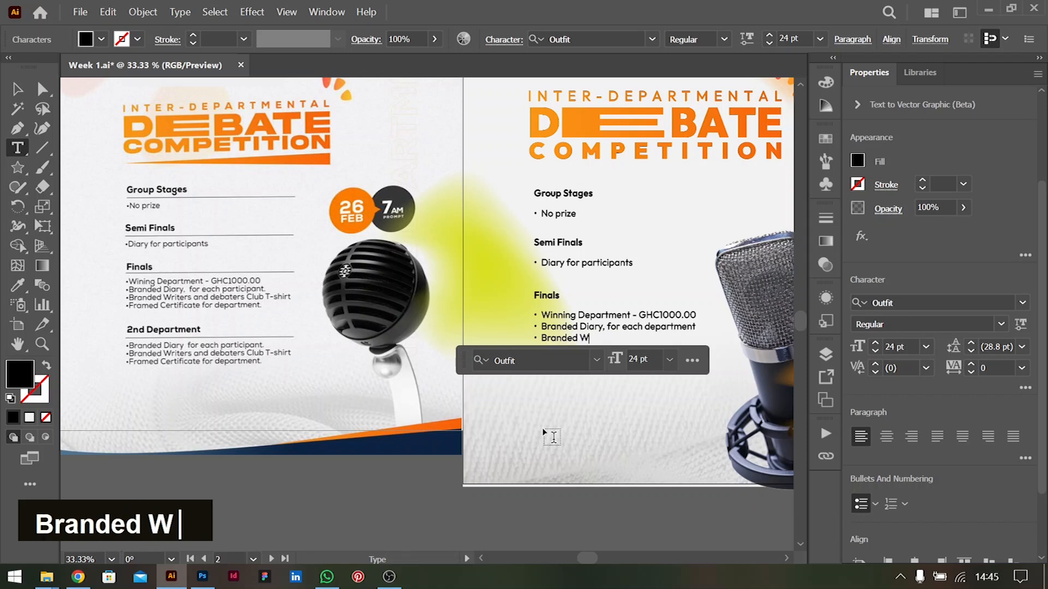
text(riters and debaters Club T Shirt)
key(Return)
text(Framed Certificate for department)
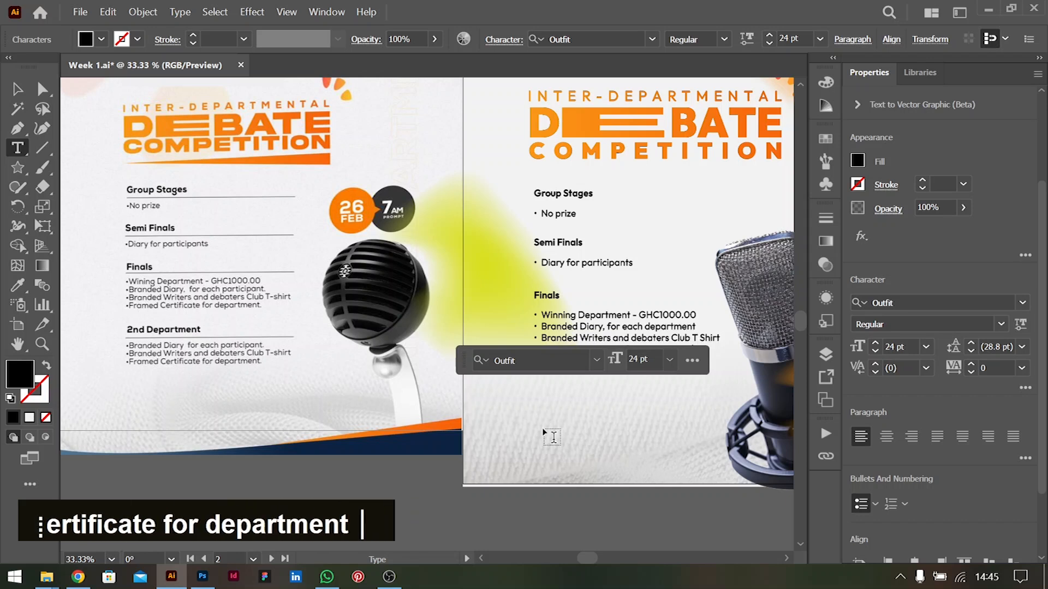
Duplicate the Finals section below, retitle the copy "2nd Department" and delete its winning department bullet
click(18, 89)
shift+click(547, 296)
drag(636, 319, 637, 394)
key(t)
double_click(550, 373)
text(2nd Department)
drag(540, 394, 695, 390)
key(Delete)
key(Delete)
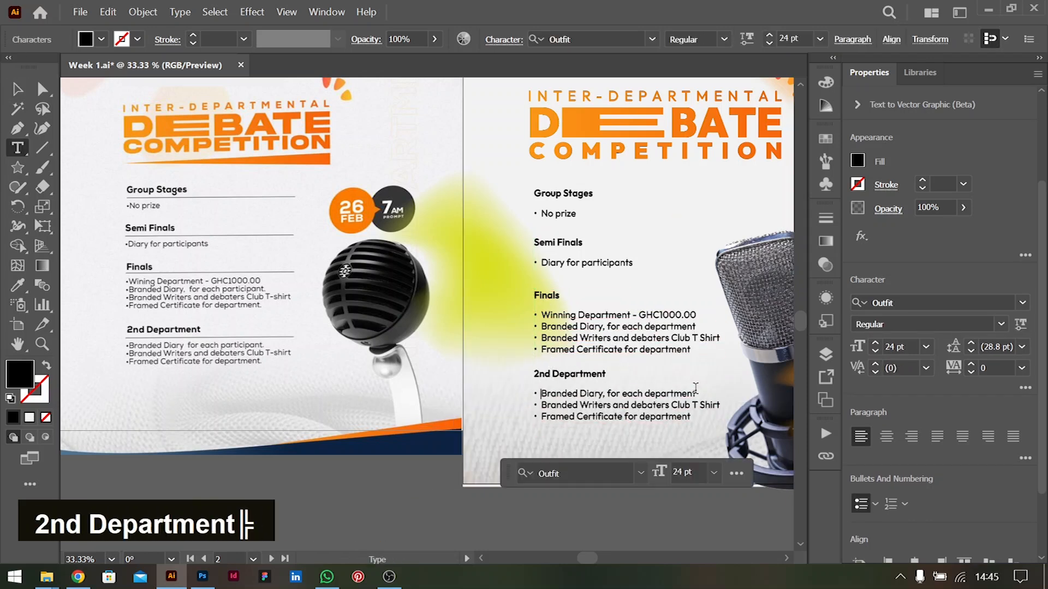
Draw a 1 pt horizontal line about 487 px long under a section heading and copy it beneath the other headings
click(42, 148)
mouse_move(531, 385)
mouse_down()
mouse_move(724, 385)
mouse_move(689, 306)
mouse_move(692, 252)
mouse_up()
click(18, 89)
drag(697, 252, 697, 205)
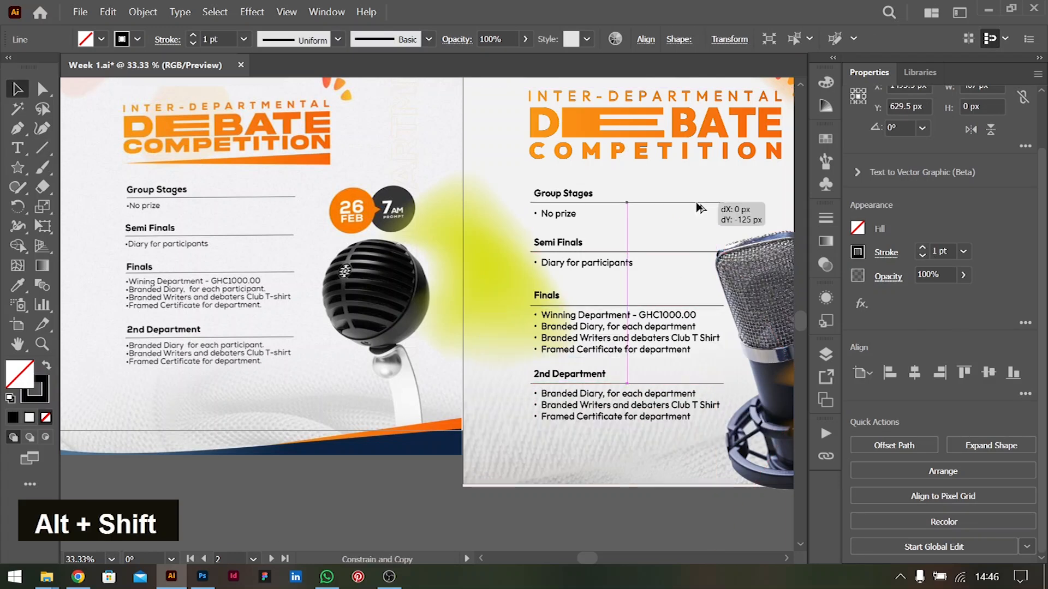
click(606, 508)
scroll(606, 502, down, 2)
click(377, 440)
scroll(677, 328, left, 3)
click(756, 327)
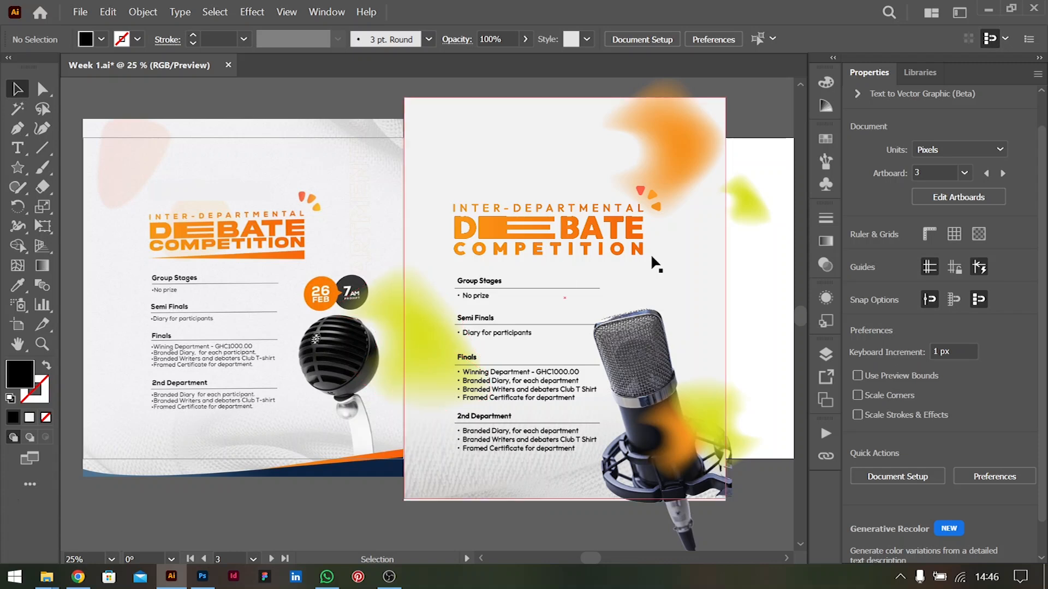
click(537, 225)
shift+click(503, 211)
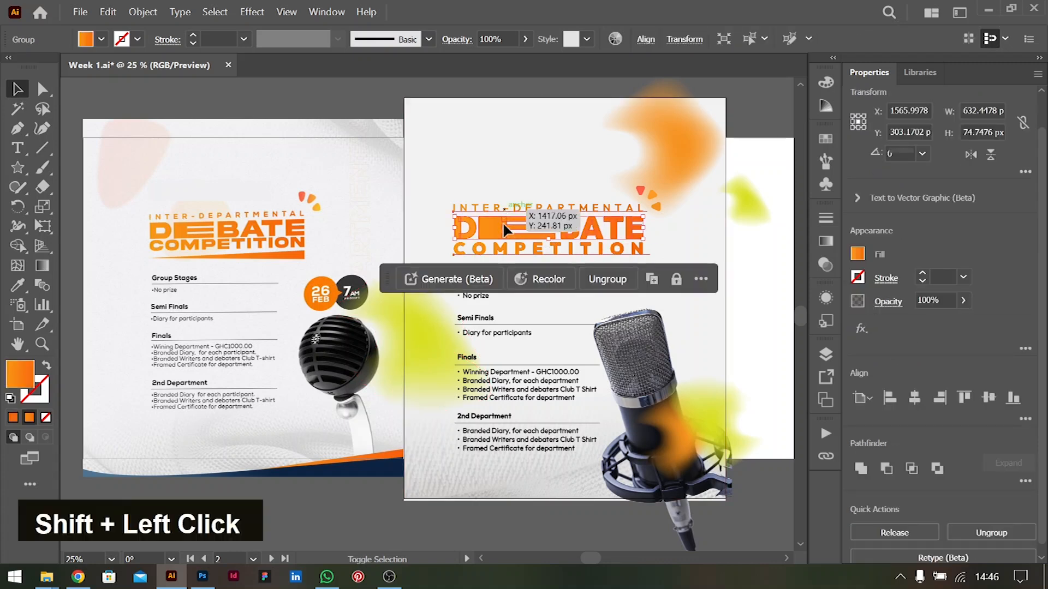
shift+click(499, 250)
key(ctrl+g)
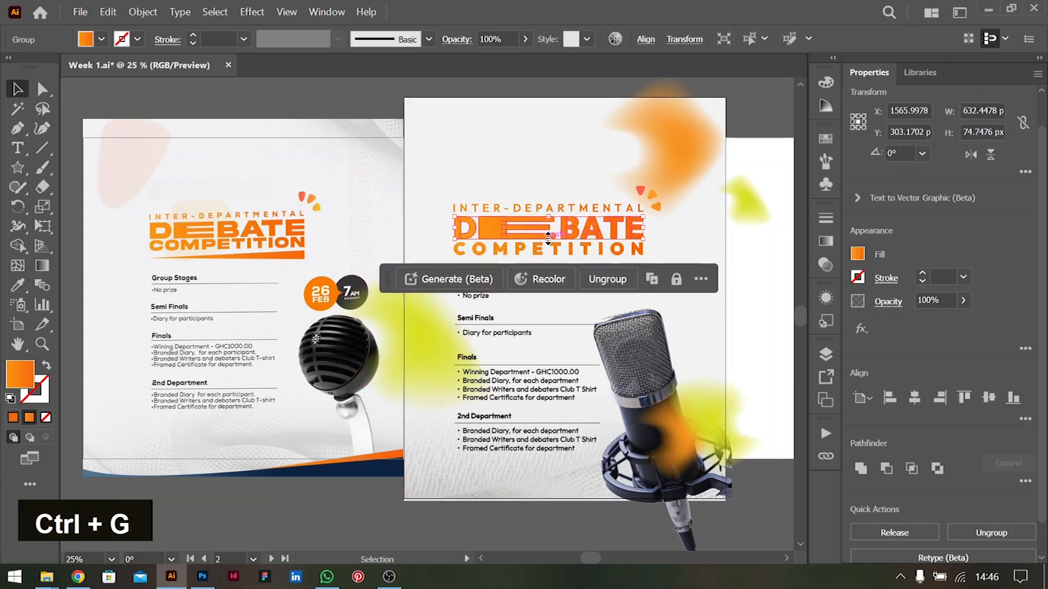
drag(539, 235, 538, 200)
key(ctrl+z)
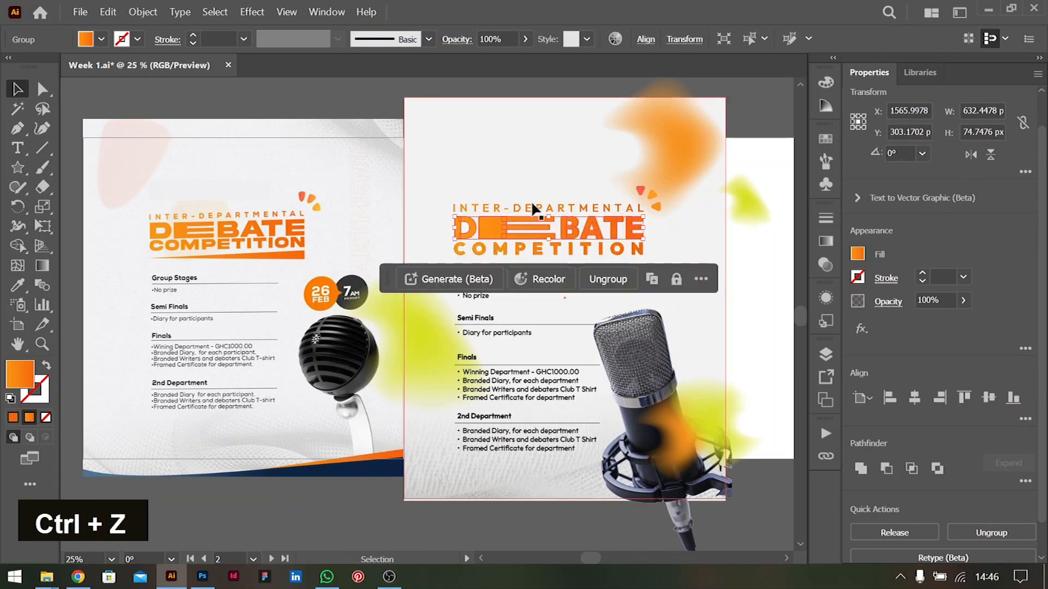
Group the three title lines and move the title together with its petals up the flyer
shift+click(501, 212)
shift+click(496, 250)
shift+click(498, 250)
shift+click(503, 251)
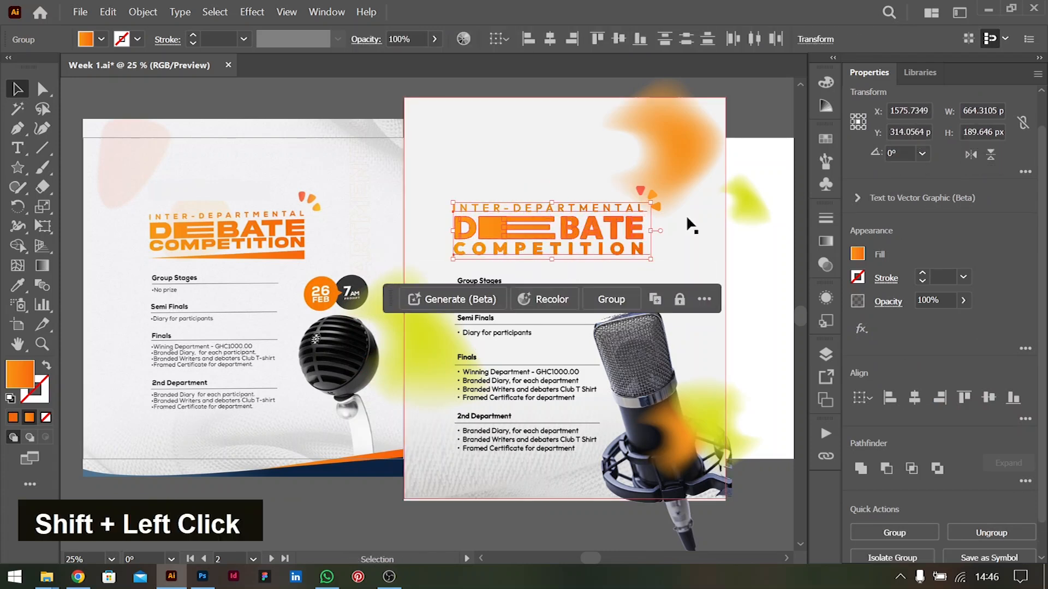
key(ctrl+g)
drag(630, 227, 631, 209)
key(ctrl+z)
shift+click(640, 195)
drag(556, 209, 556, 170)
Move the whole prize list with its lines up beneath the title, leaving the microphone out of the selection
click(483, 282)
drag(496, 524, 477, 258)
shift+click(643, 377)
key(shift+Up)
key(shift+Up)
key(shift+Up)
key(shift+Up)
key(shift+Up)
key(shift+Up)
key(shift+Up)
key(shift+Up)
key(shift+Up)
key(shift+Up)
key(shift+Up)
key(shift+Up)
key(shift+Up)
key(shift+Up)
key(shift+Up)
key(shift+Up)
key(shift+Down)
key(shift+Down)
key(shift+Down)
key(shift+Down)
key(shift+Down)
key(shift+Down)
key(shift+Down)
key(shift+Down)
key(shift+Down)
key(shift+Down)
key(shift+Down)
key(shift+Down)
key(shift+Down)
key(shift+Down)
key(shift+Down)
key(shift+Down)
key(shift+Up)
key(shift+Up)
key(shift+Up)
key(shift+Up)
key(shift+Up)
key(shift+Up)
key(shift+Up)
key(shift+Up)
key(shift+Up)
key(shift+Up)
key(shift+Up)
key(shift+Up)
key(shift+Up)
key(shift+Up)
key(shift+Up)
key(shift+Up)
key(shift+Up)
key(shift+Down)
key(shift+Down)
click(756, 311)
Nudge the Finals and 2nd Department sections up 30 px and the Semi Finals section up 10 px
click(469, 317)
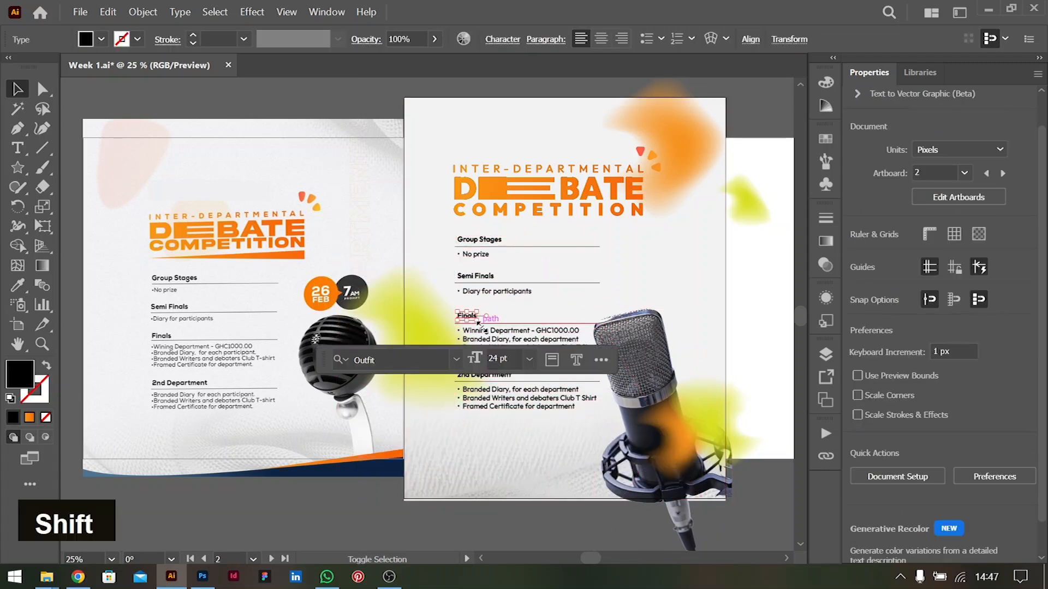
shift+click(476, 323)
shift+click(484, 339)
key(shift+Up)
key(shift+Up)
key(shift+Up)
key(shift+Up)
scroll(581, 358, left, 2)
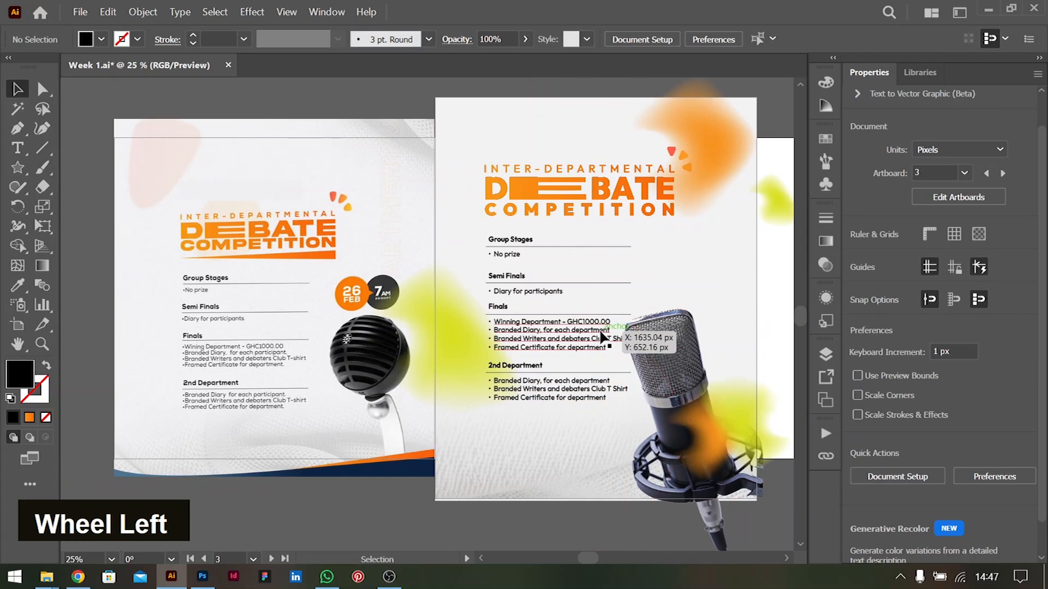
shift+click(510, 284)
shift+click(510, 282)
key(shift+Up)
click(775, 338)
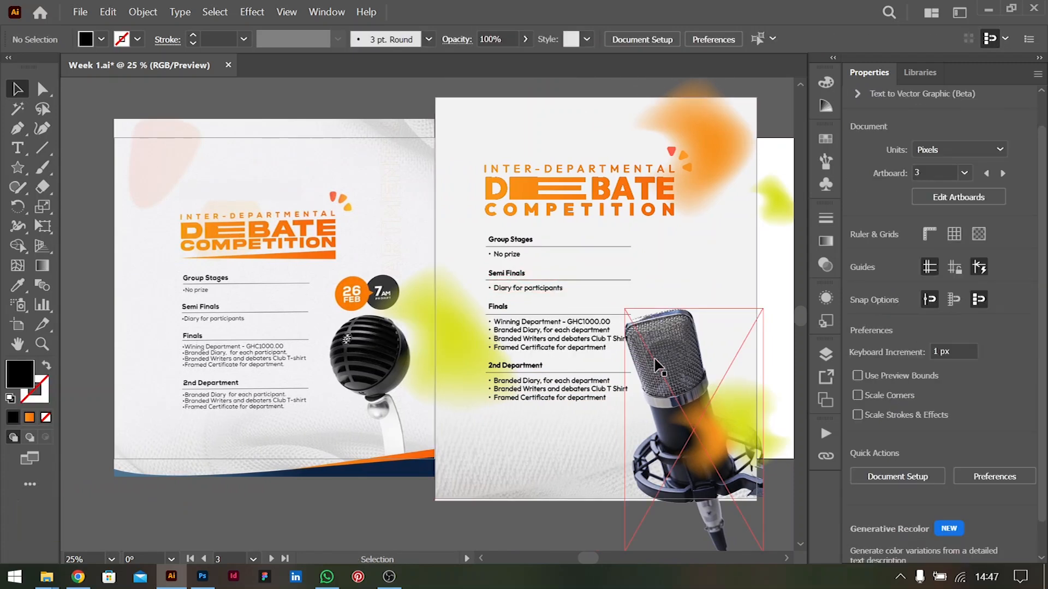
Create a black triangle about 87 × 75 px beside the prize list using the Star tool with 3 points
scroll(653, 360, right, 1)
scroll(653, 363, right, 1)
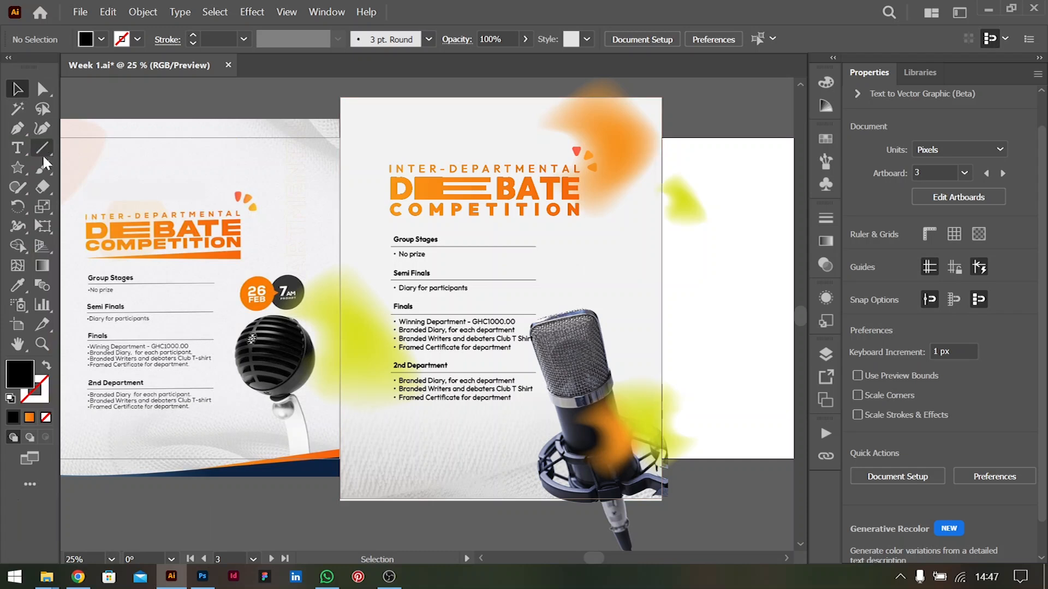
click(17, 169)
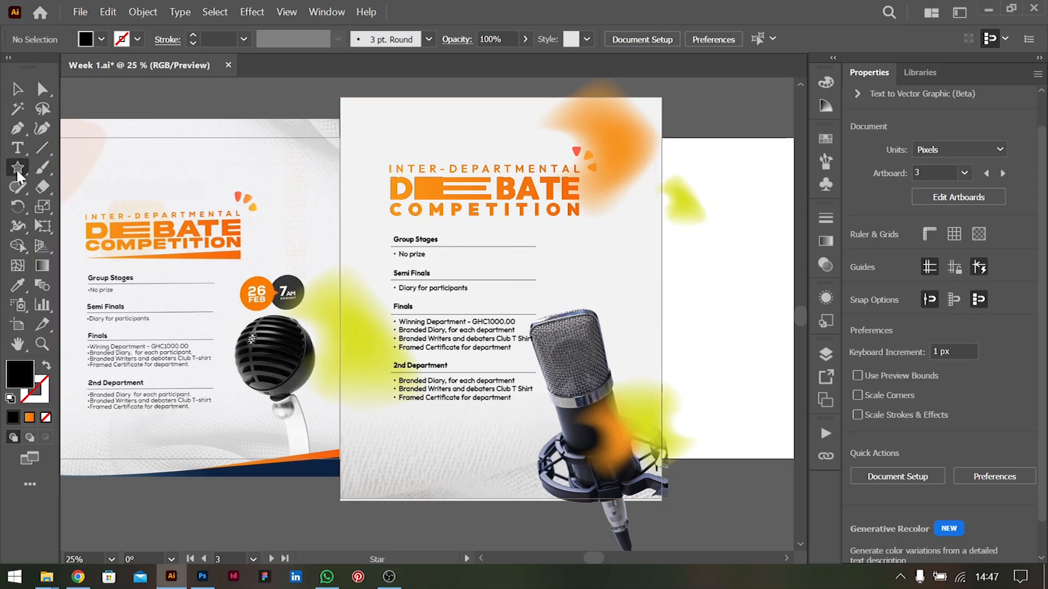
click(560, 252)
text(3)
key(Return)
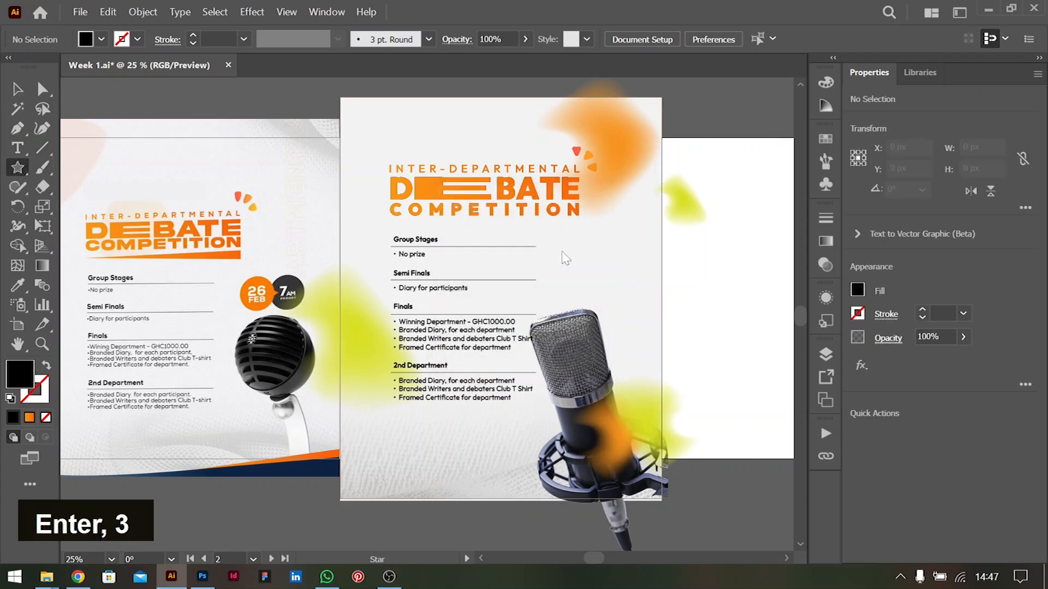
key(v)
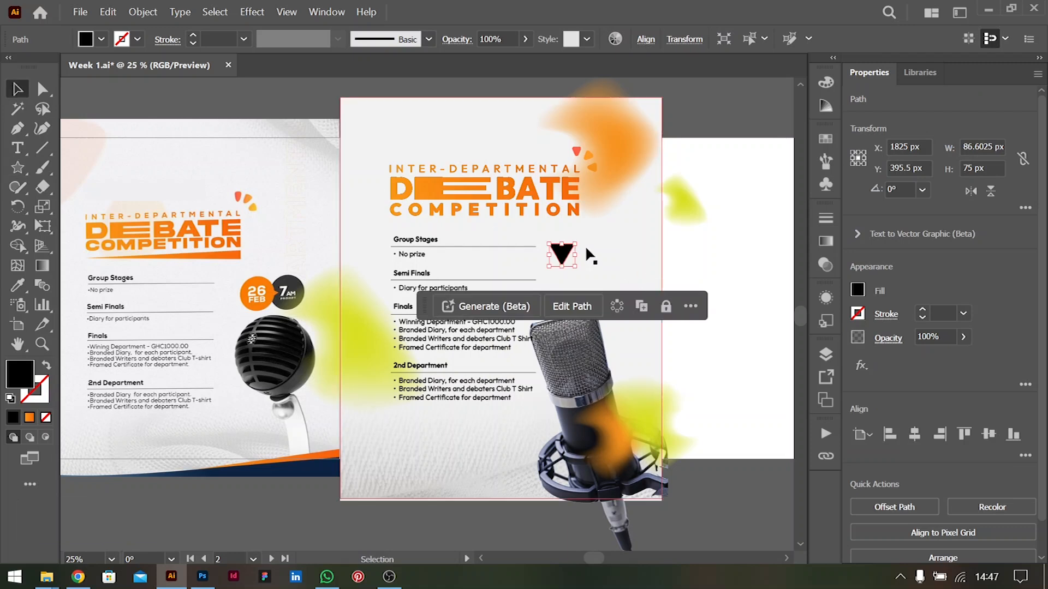
Rotate the triangle to 270°, stretch it into a wedge about 636 × 43 px and place it directly under the title
drag(582, 249, 390, 273)
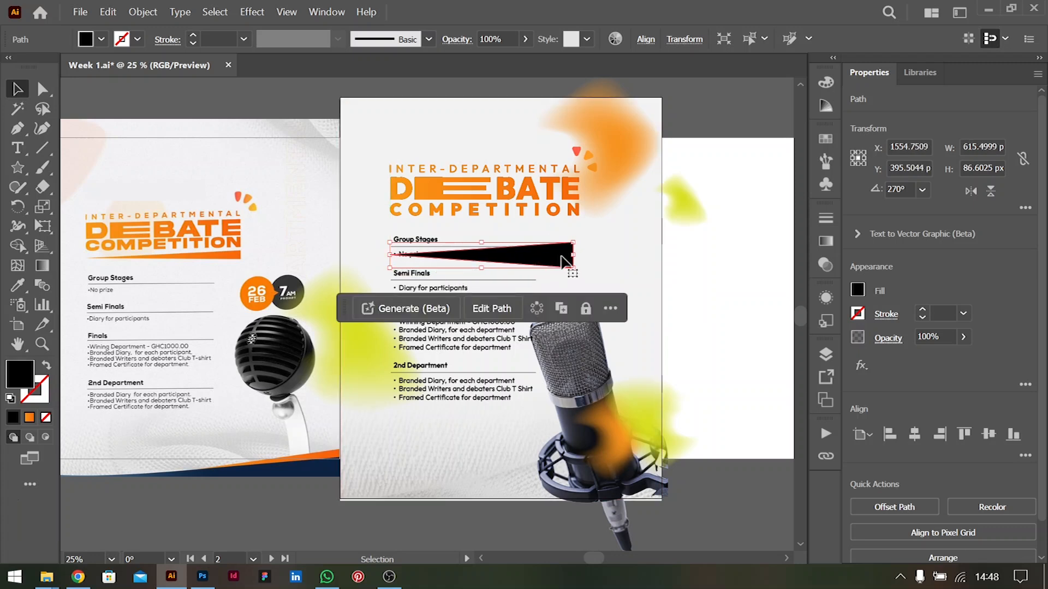
drag(573, 257, 578, 258)
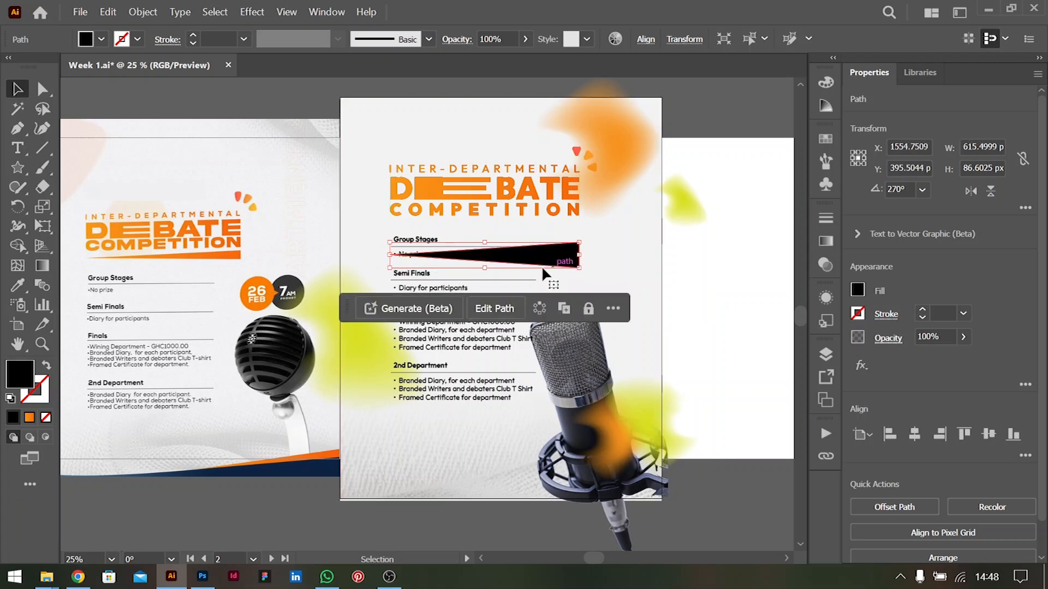
drag(485, 268, 486, 246)
drag(568, 247, 568, 227)
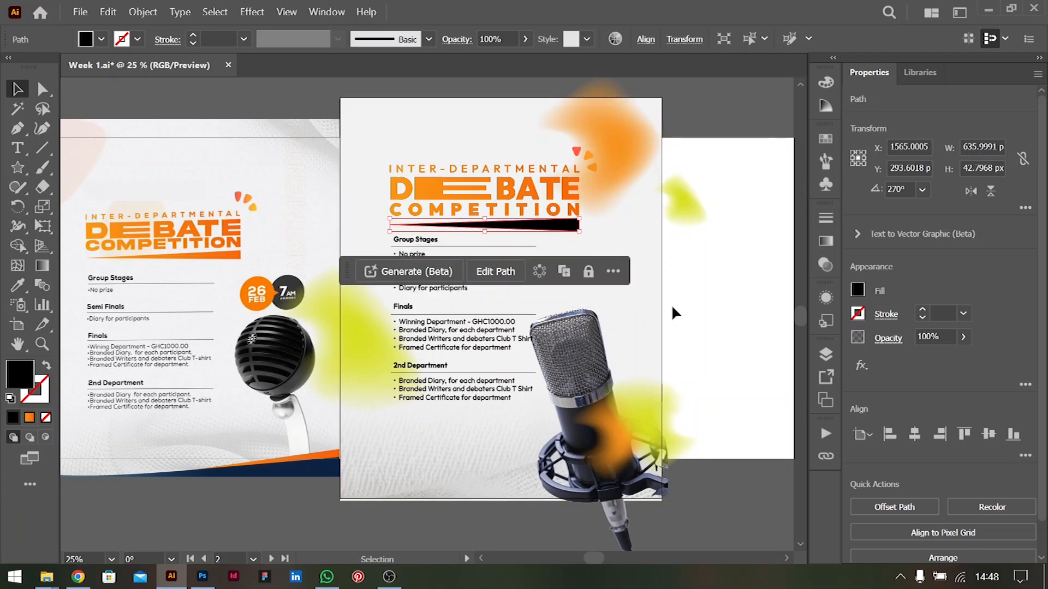
Fill the wedge under the title with the title's linear orange gradient
key(i)
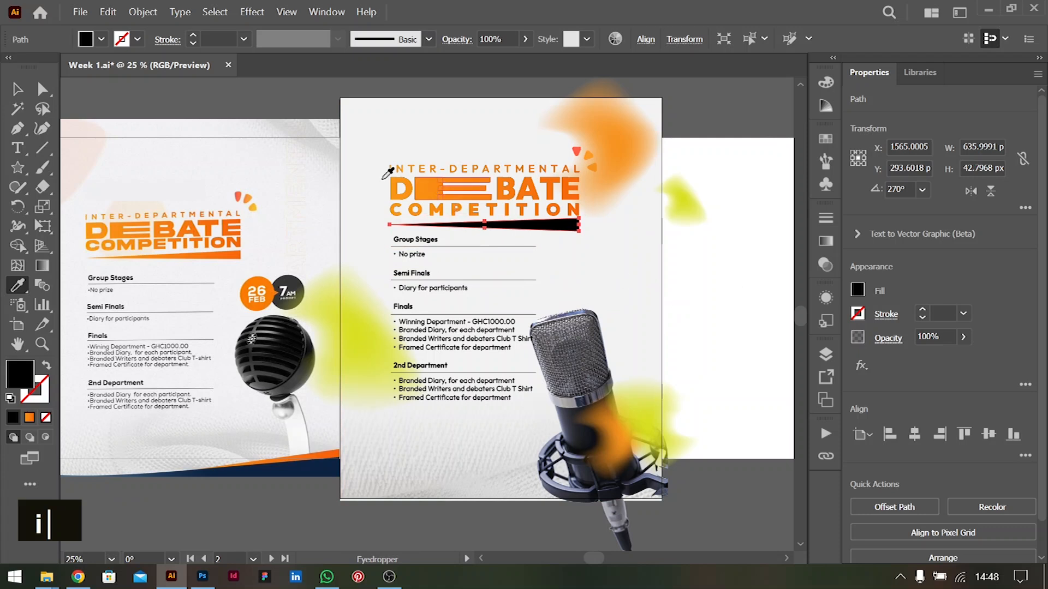
key(v)
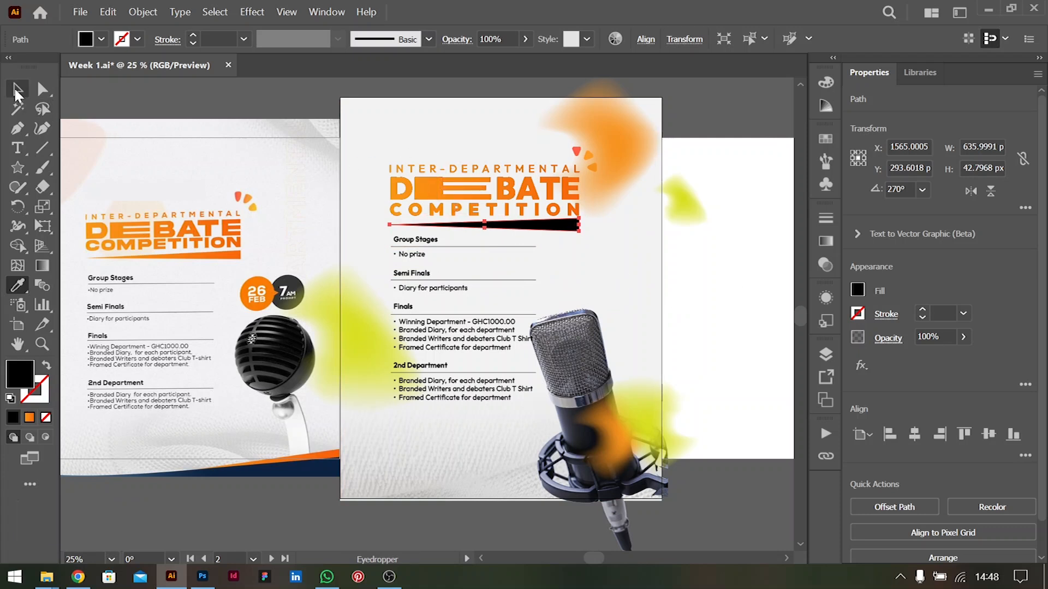
click(826, 242)
click(711, 333)
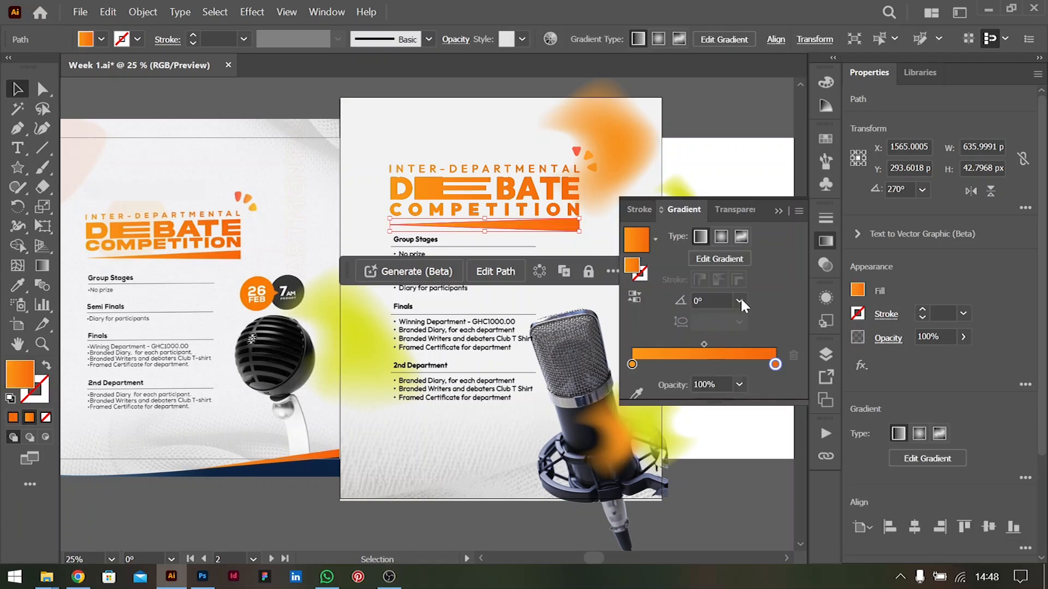
click(778, 211)
click(752, 153)
click(752, 158)
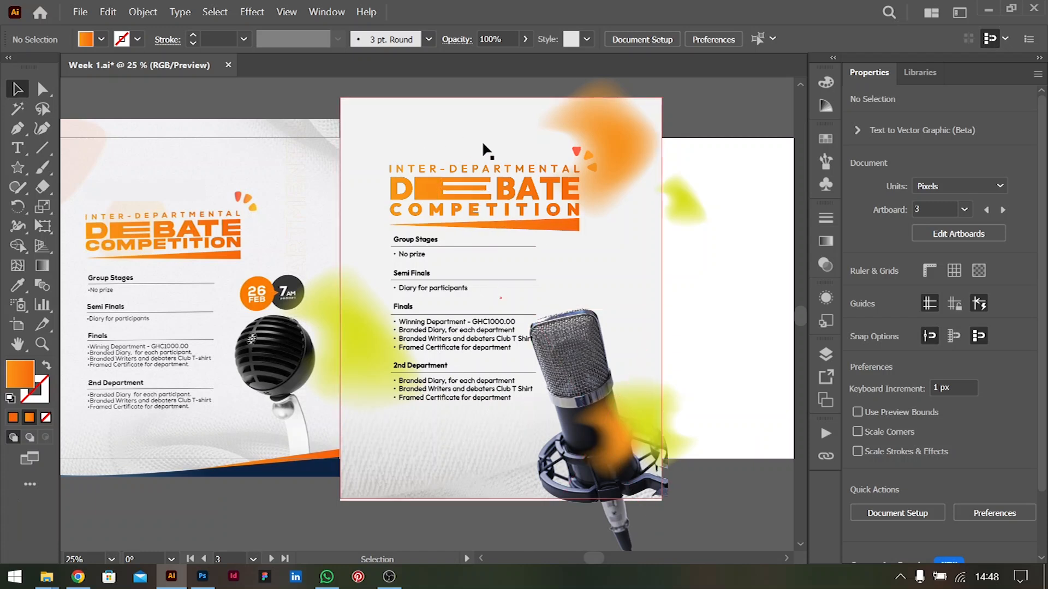
Reposition the orange blob lower on the flyer's right edge, the small green blob on its left edge and the microphone slightly lower
drag(613, 156, 654, 241)
drag(679, 203, 369, 236)
drag(606, 368, 605, 394)
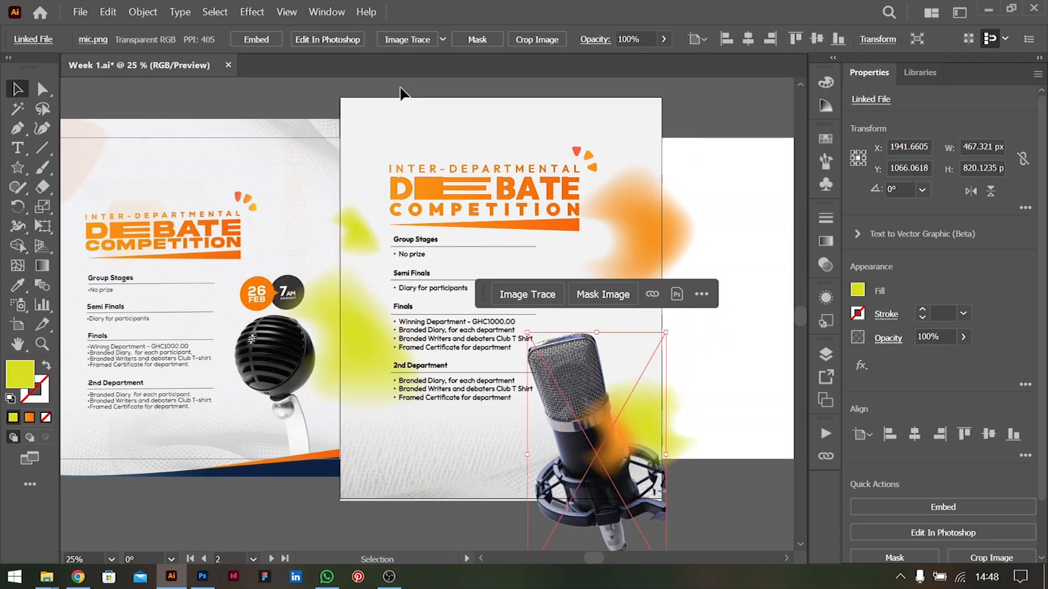
click(513, 421)
shift+click(372, 278)
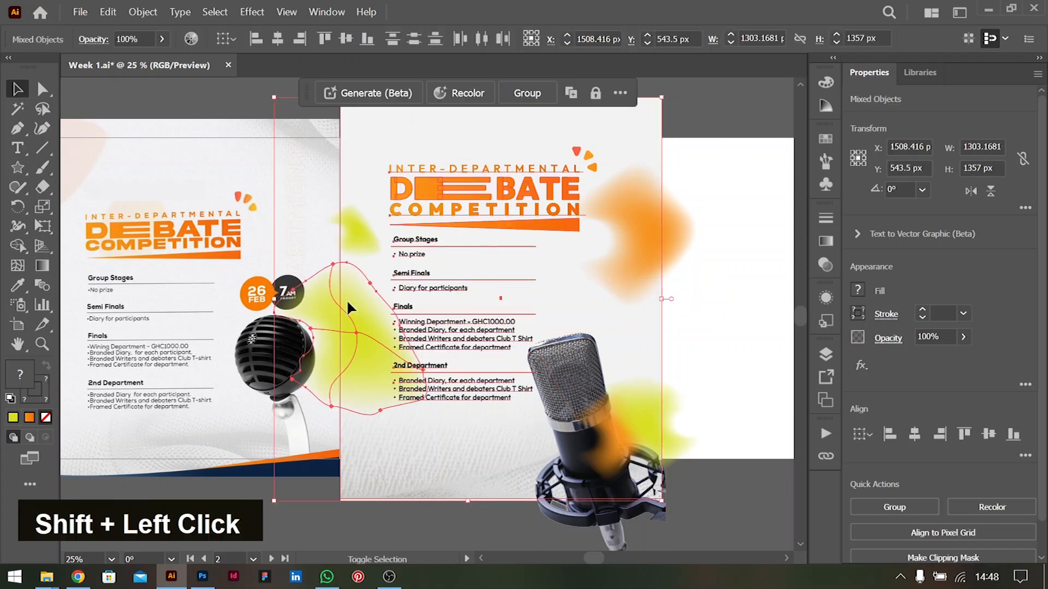
shift+click(329, 342)
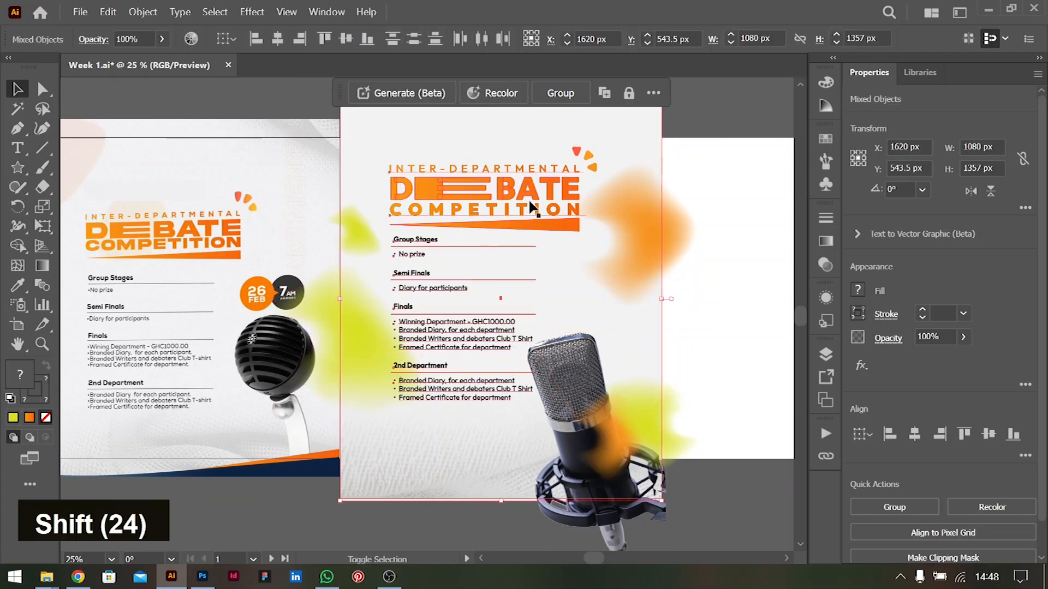
shift+click(340, 181)
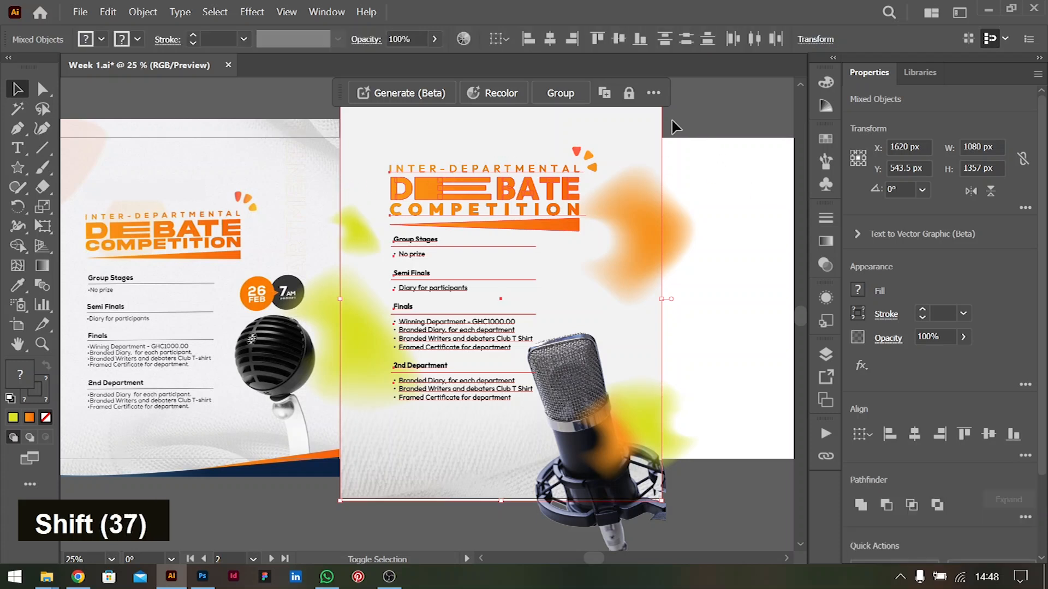
shift+click(648, 130)
shift+click(633, 124)
shift+click(654, 135)
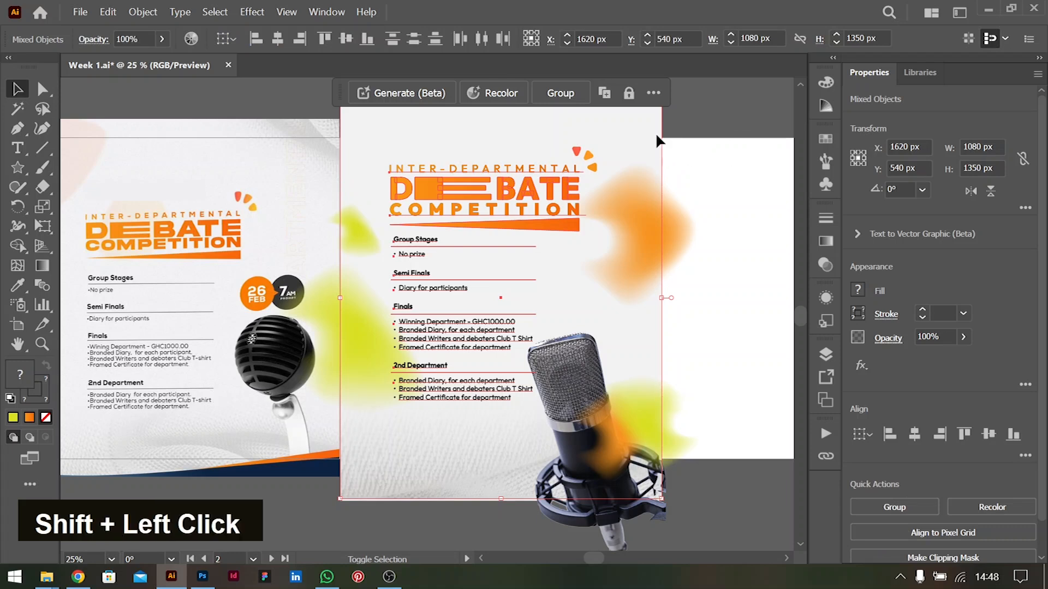
shift+click(631, 119)
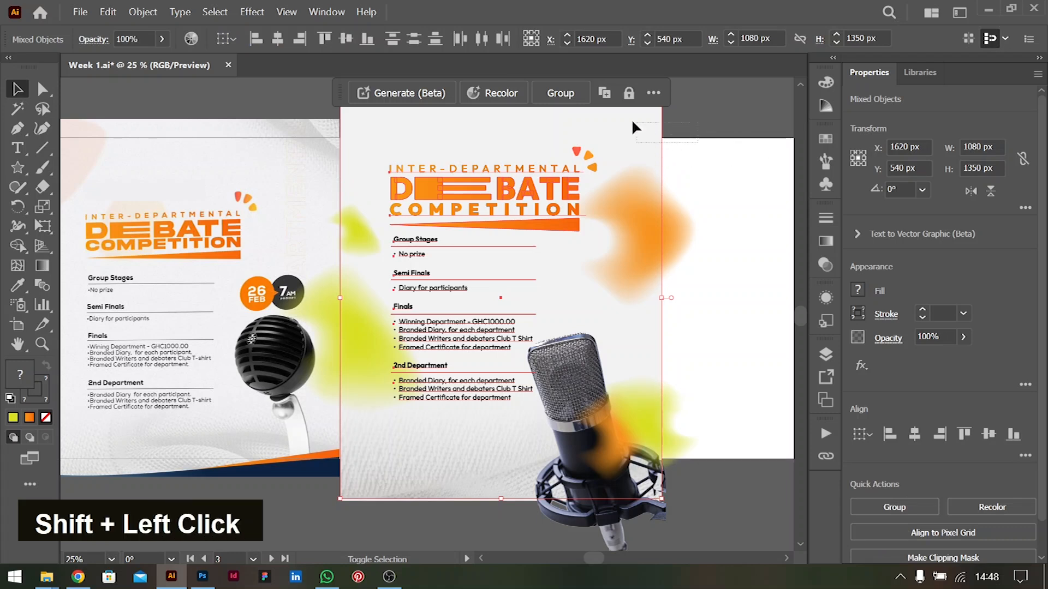
click(716, 158)
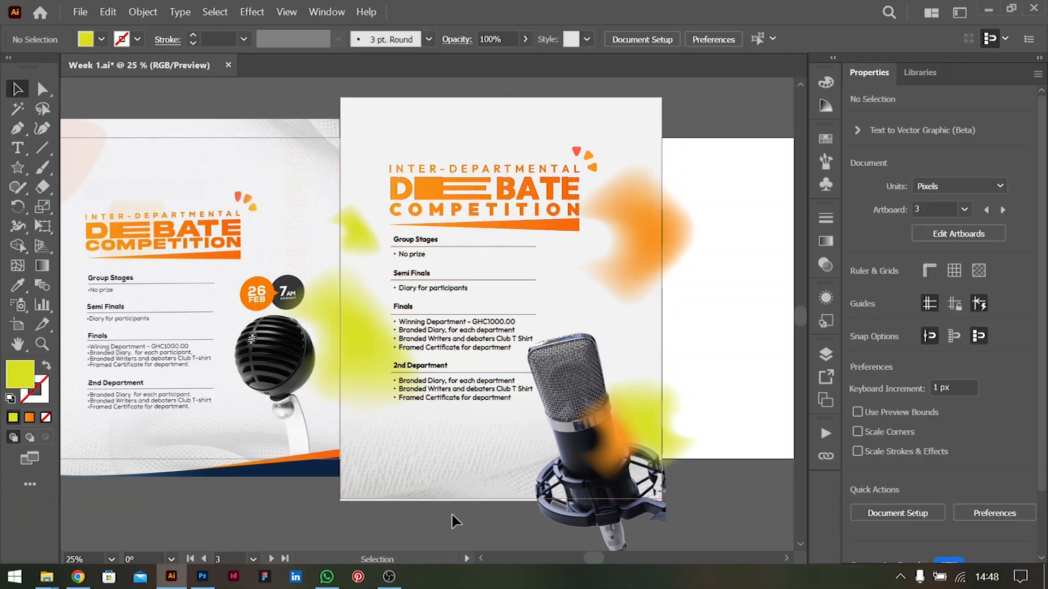
Select only the prize list texts and their divider lines and move them 20 px down, away from the wedge
drag(397, 240, 396, 240)
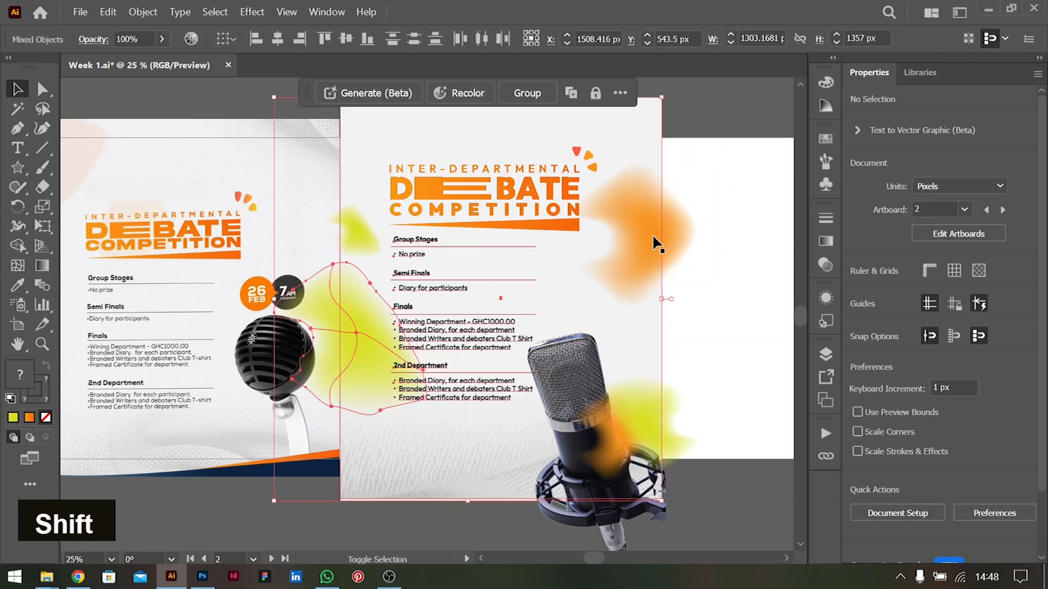
shift+click(351, 354)
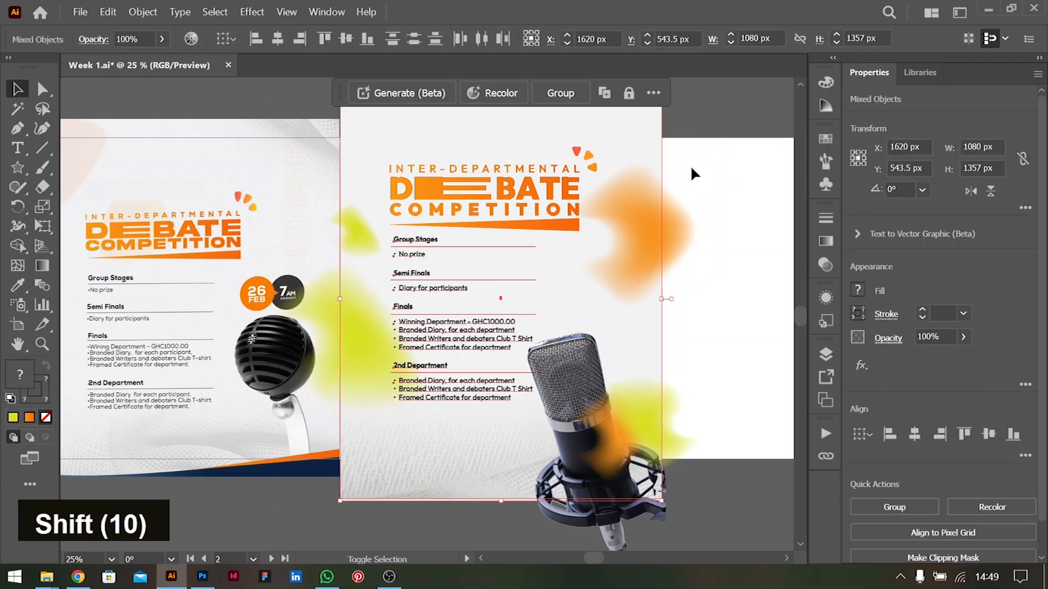
shift+click(643, 125)
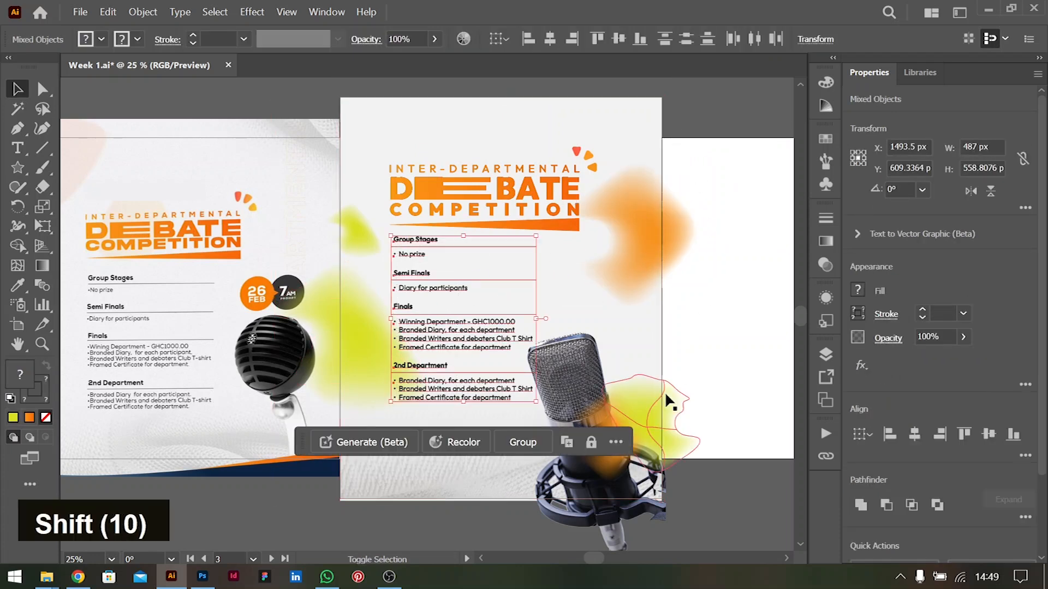
key(shift+Down)
key(shift+Down)
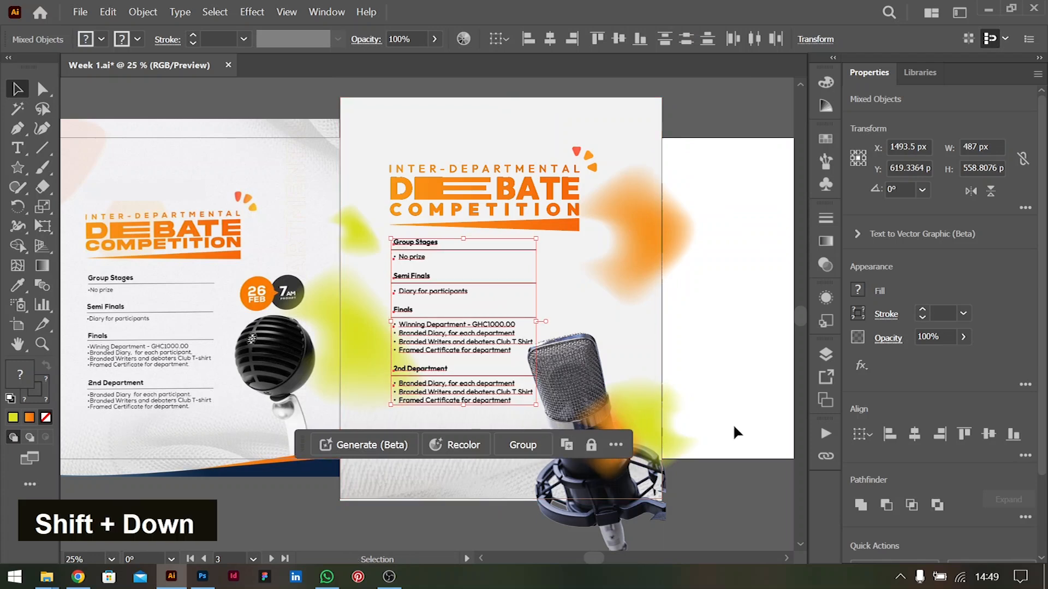
key(shift+Down)
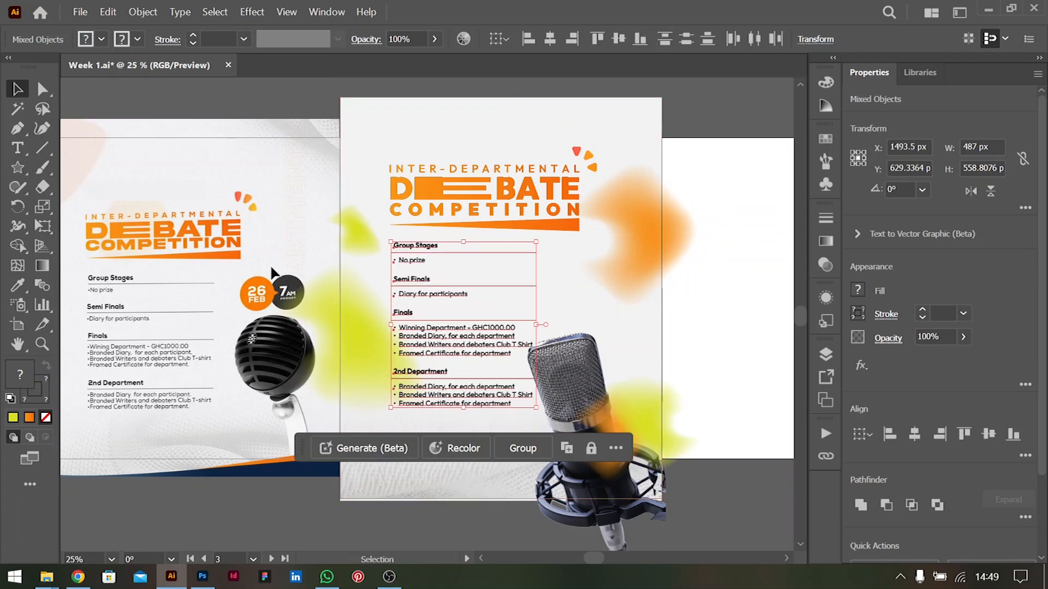
Draw a lime green circle of 144 × 144 px beside the prize list, above the microphone
right_click(18, 168)
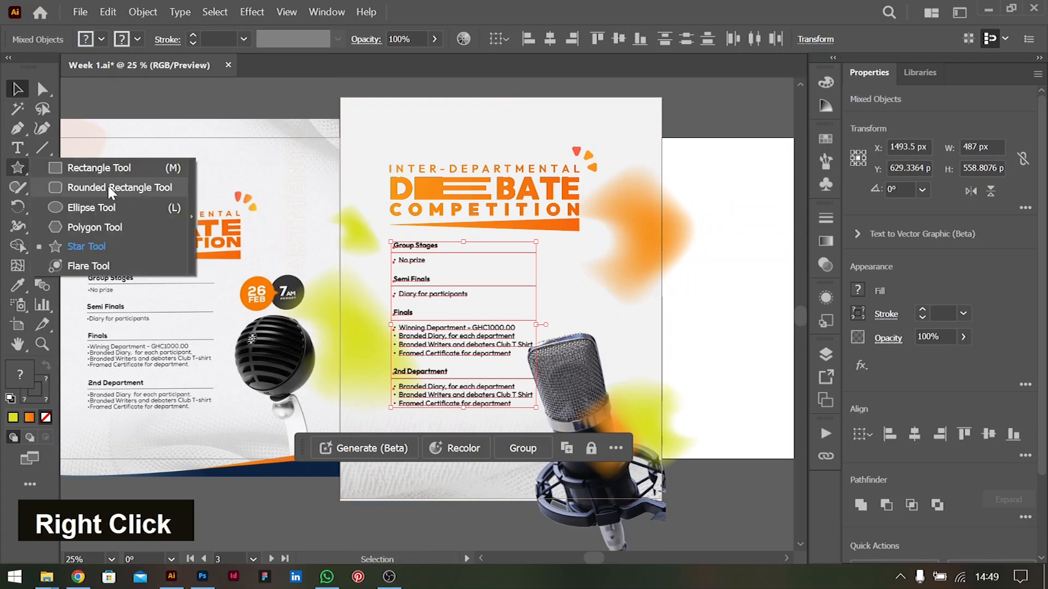
click(92, 208)
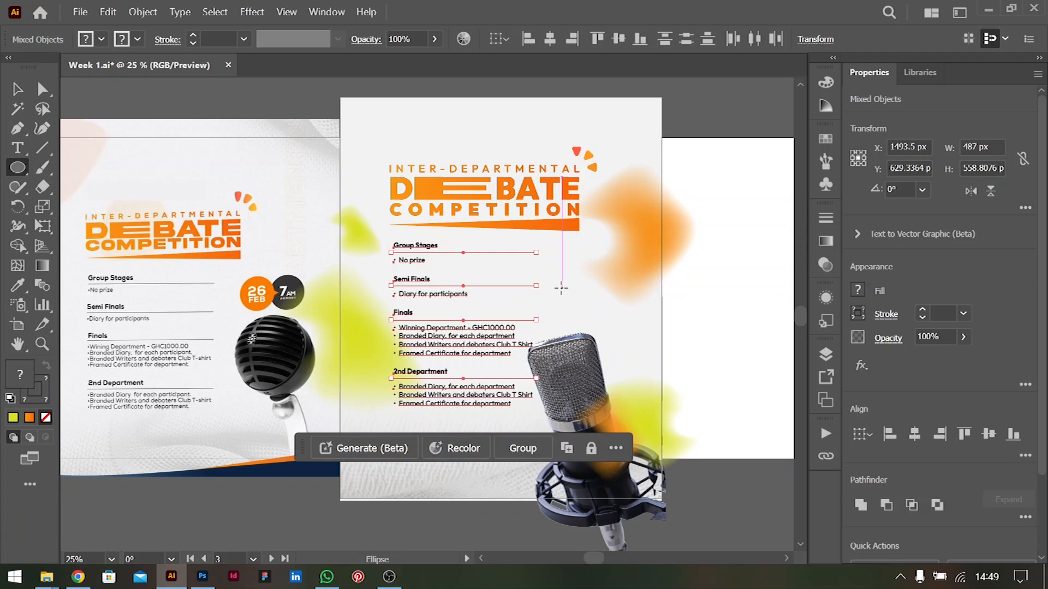
drag(566, 288, 589, 299)
Add anchor points above and below the circle's right anchor and pull that anchor about 46 px outward into a tail
click(17, 128)
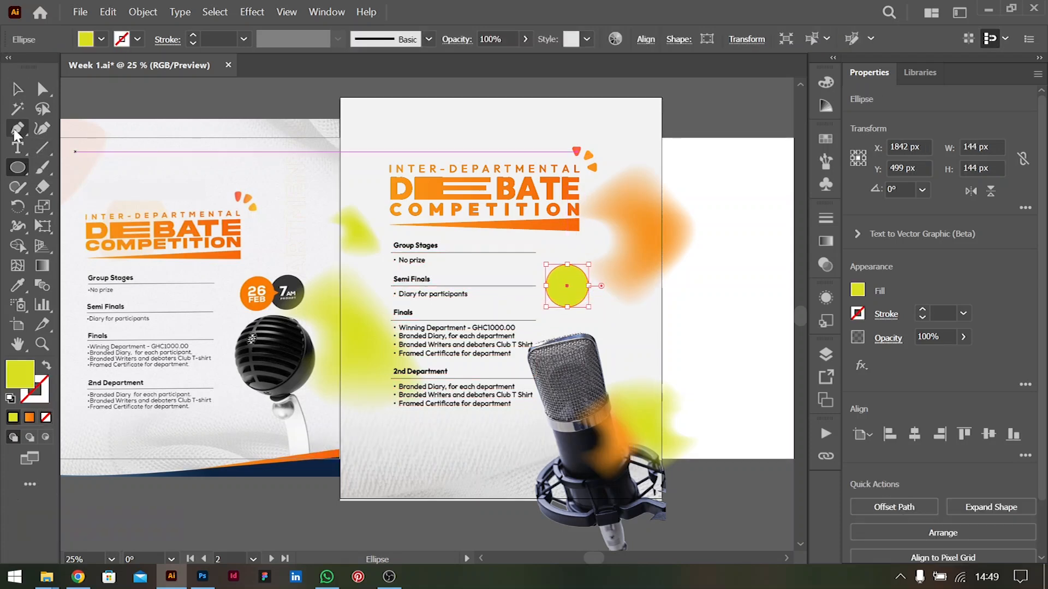
key(ctrl+equal)
key(ctrl+equal)
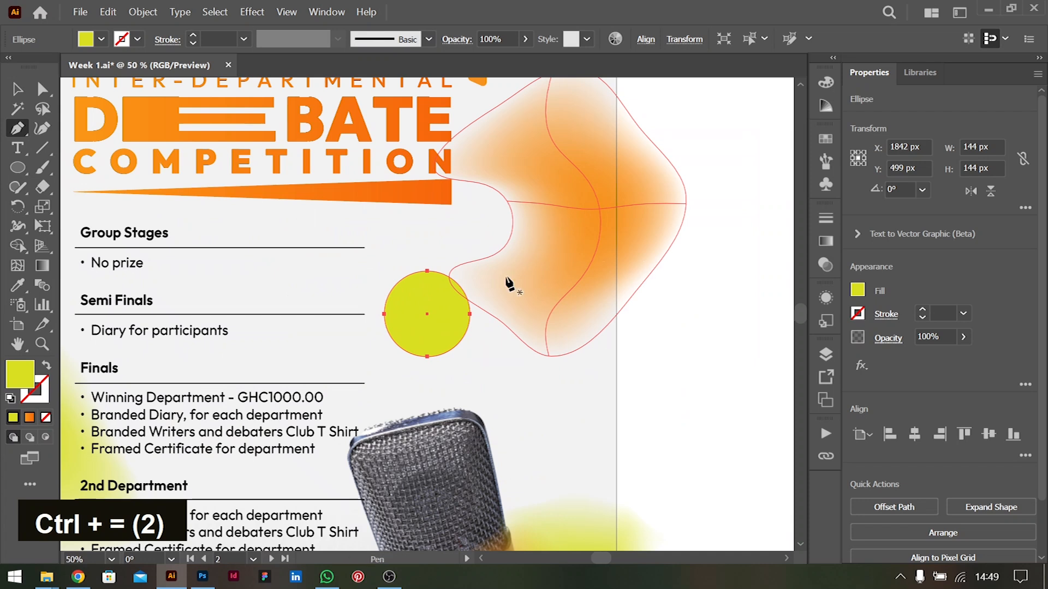
click(470, 309)
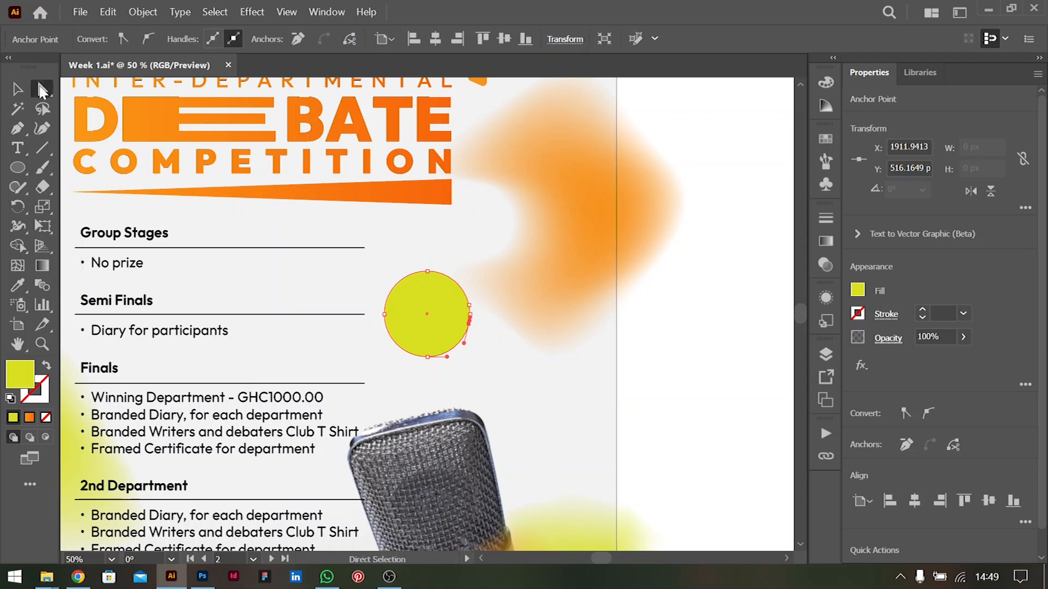
key(ctrl+equal)
key(ctrl+equal)
key(ctrl+equal)
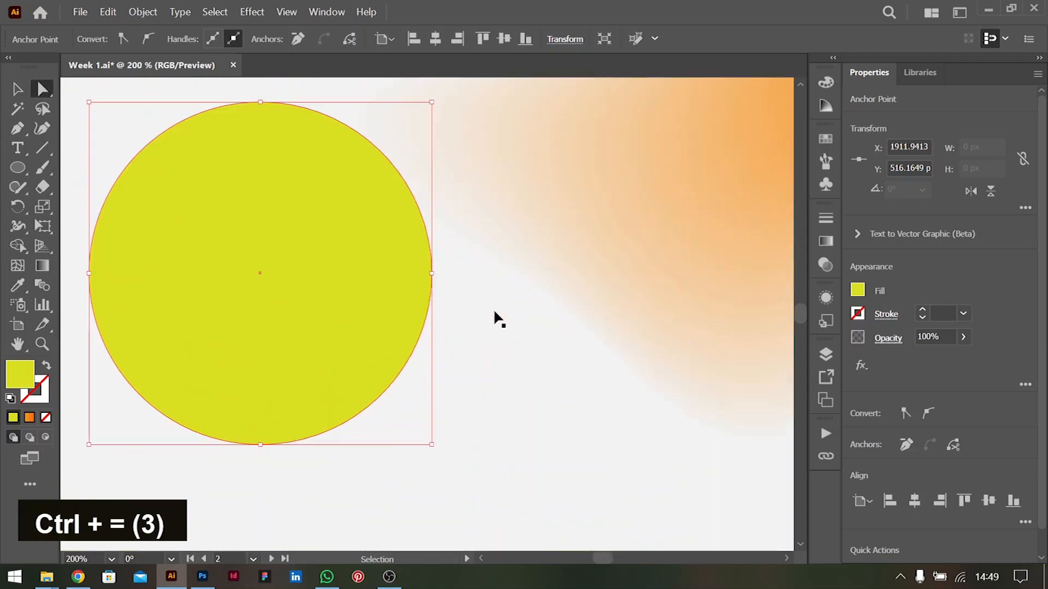
click(432, 274)
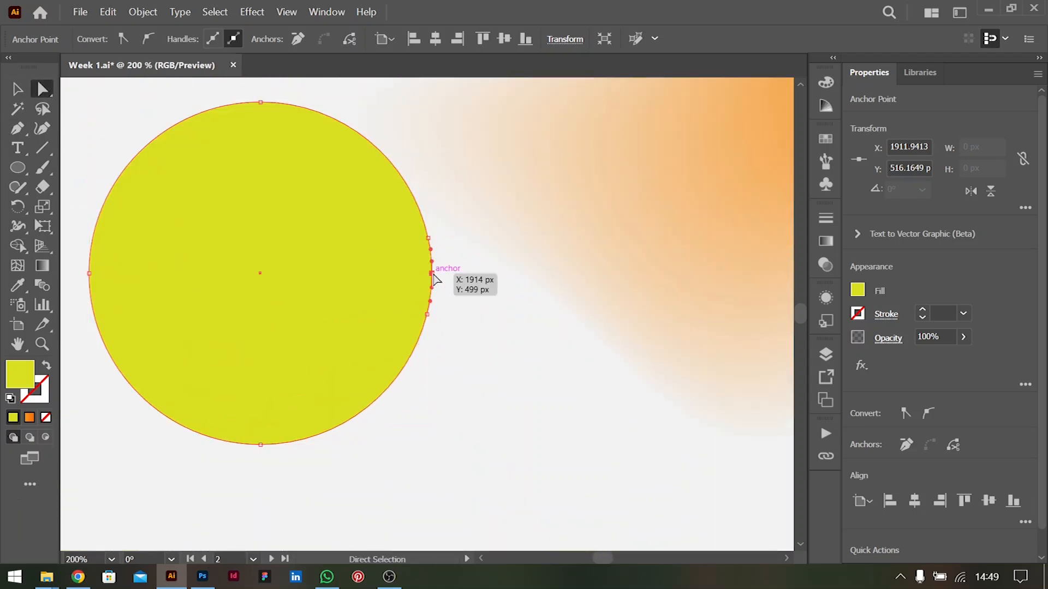
drag(441, 276, 541, 278)
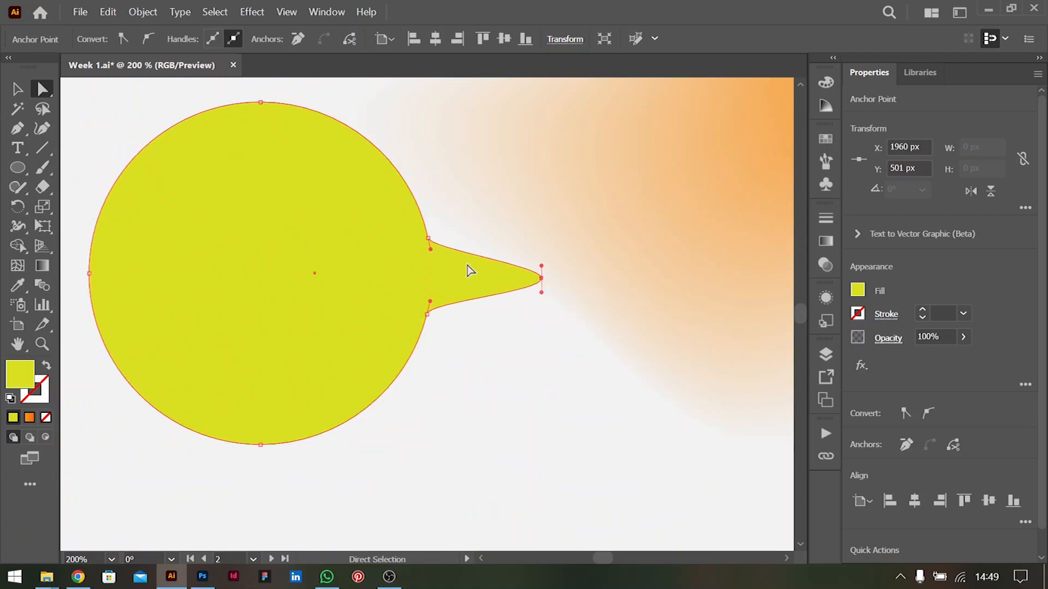
Adjust the tail tip's direction handles separately so the bubble ends in a sharp point
key(a)
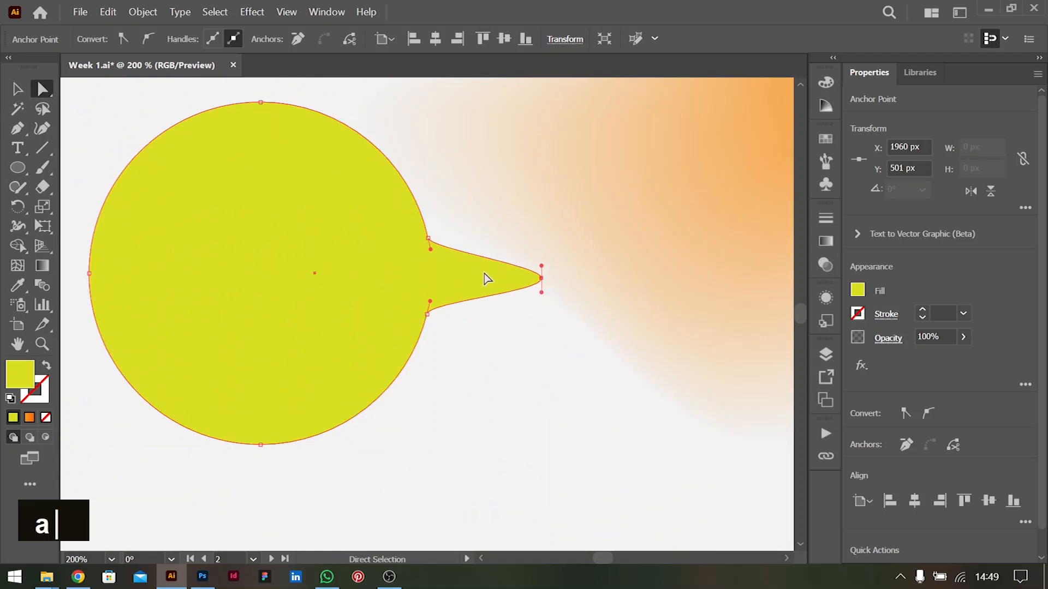
alt+click(541, 267)
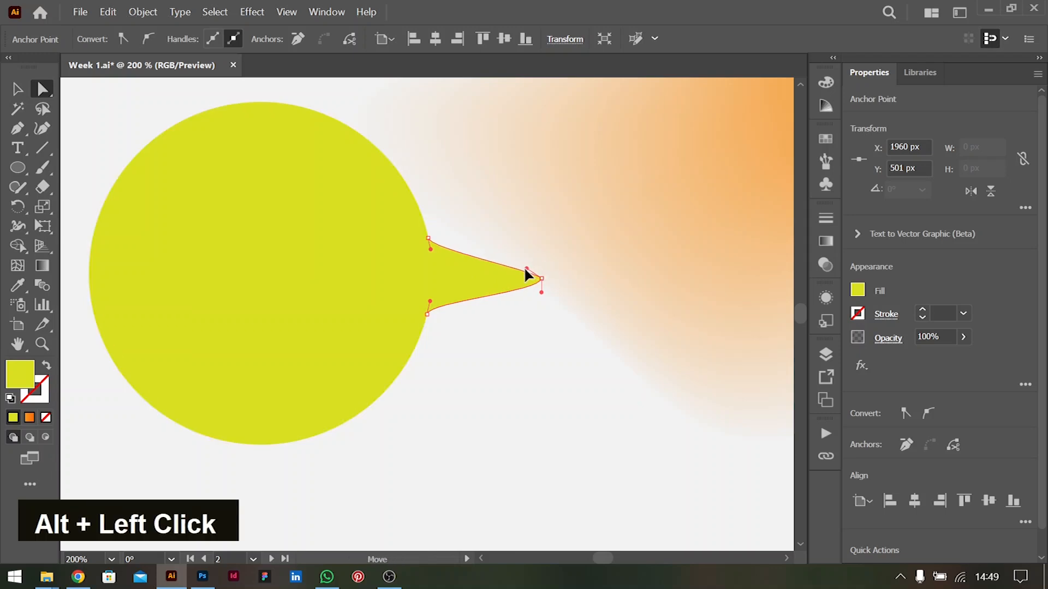
mouse_move(514, 270)
mouse_down()
mouse_move(519, 289)
mouse_move(506, 287)
mouse_up()
click(16, 92)
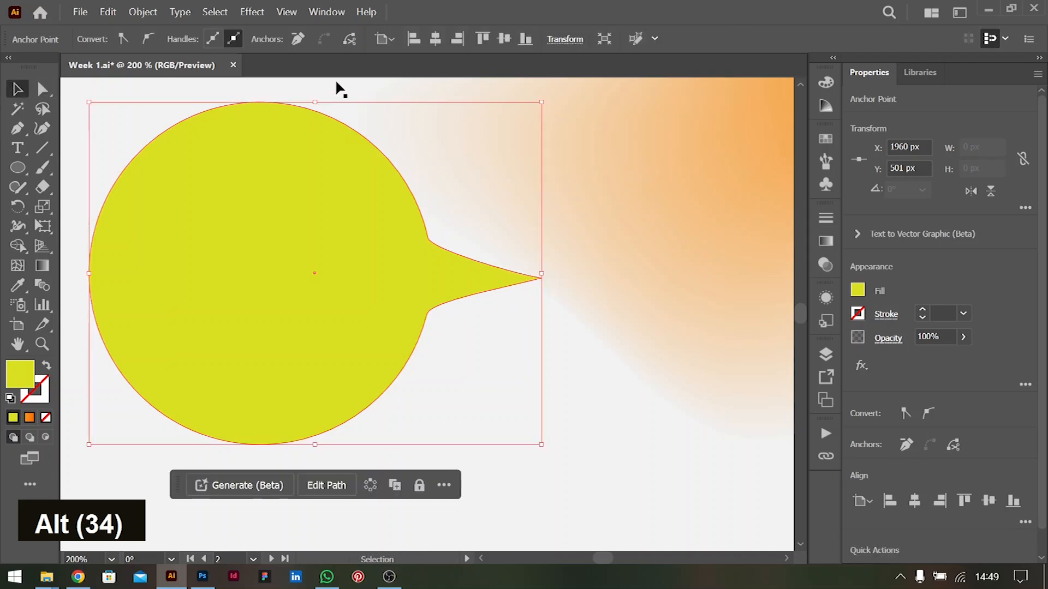
key(ctrl+minus)
key(ctrl+minus)
key(ctrl+minus)
key(ctrl+minus)
click(649, 367)
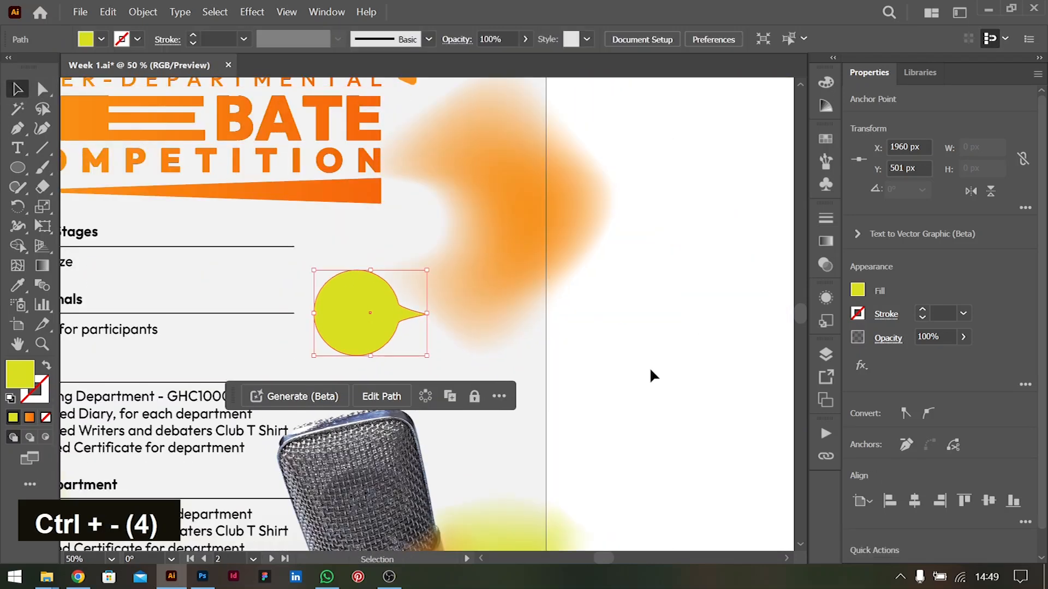
Duplicate the bubble, rotate the copy to 180° and place it on the original's right side, overlapping behind it at X 1947 px
key(ctrl+minus)
key(ctrl+minus)
key(ctrl+minus)
scroll(491, 339, left, 4)
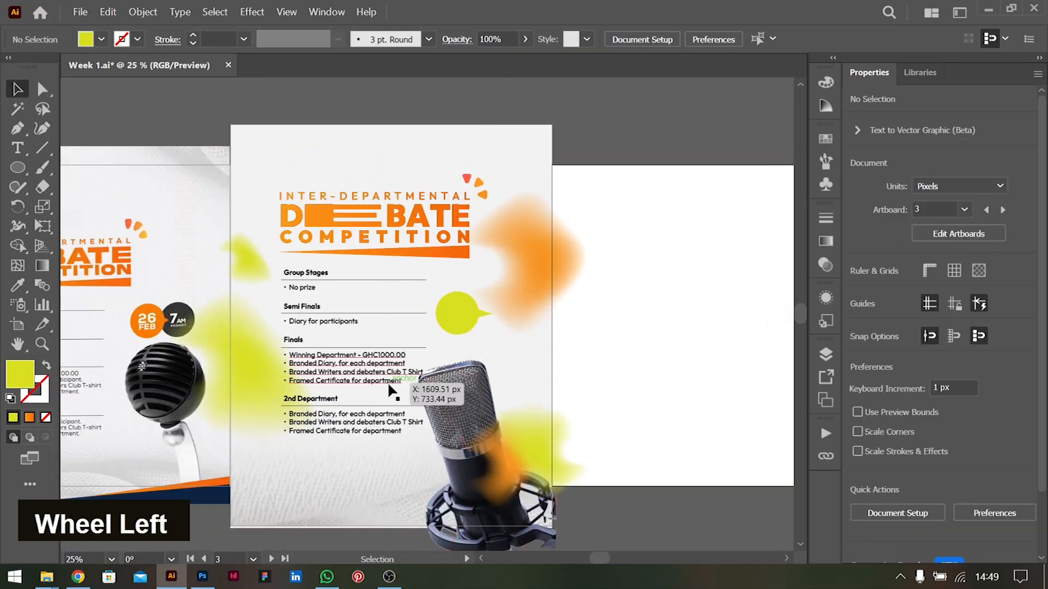
drag(470, 309, 472, 363)
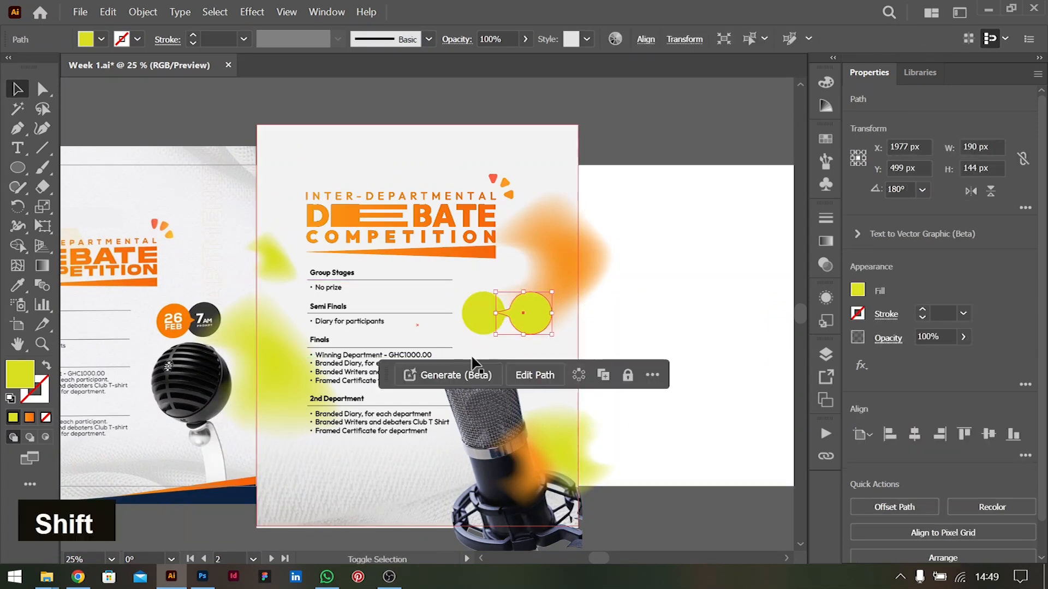
key(shift+Left)
key(shift+Left)
key(shift+Left)
key(ctrl)
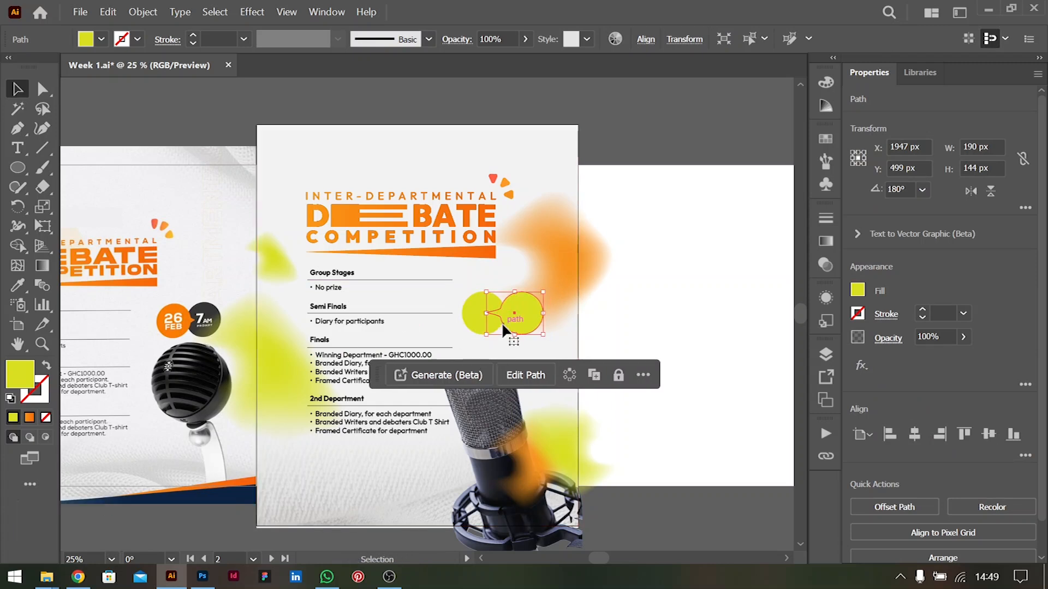
Fill the right bubble with black and the left bubble with the orange gradient sampled from the title wedge
click(866, 291)
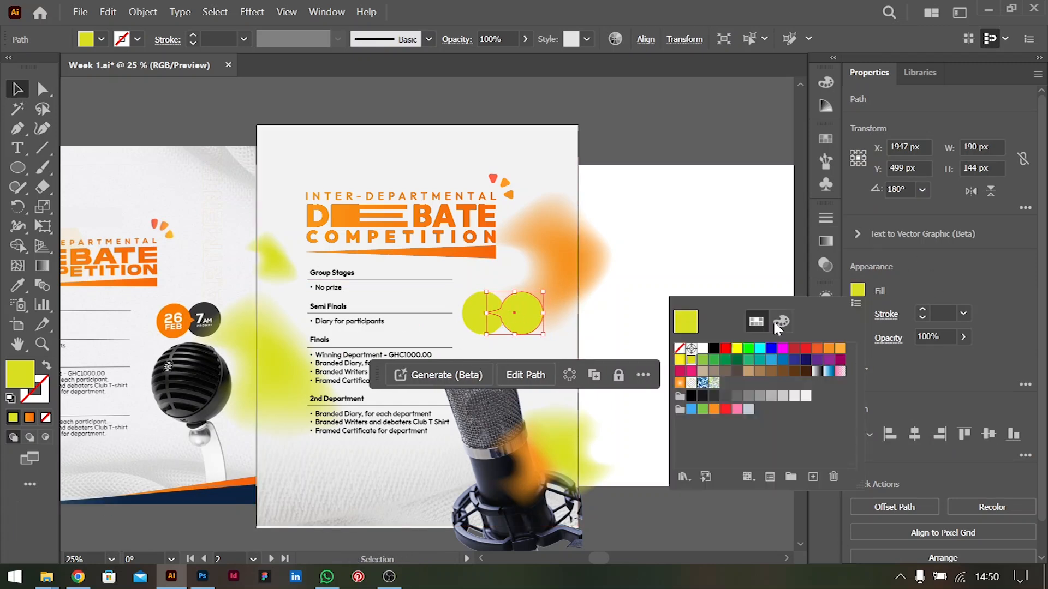
double_click(715, 350)
click(472, 312)
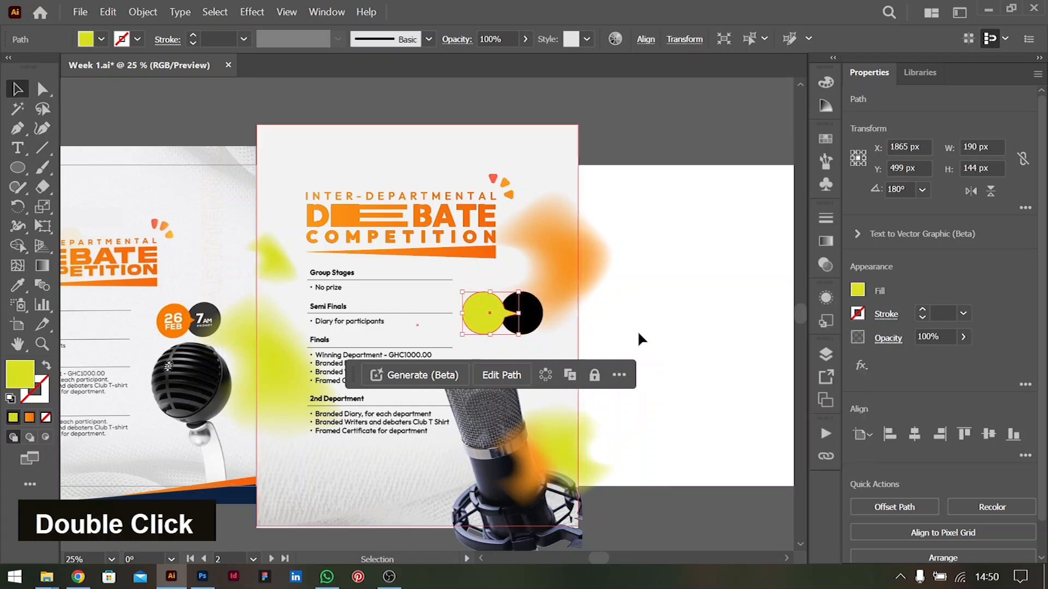
click(857, 291)
click(689, 228)
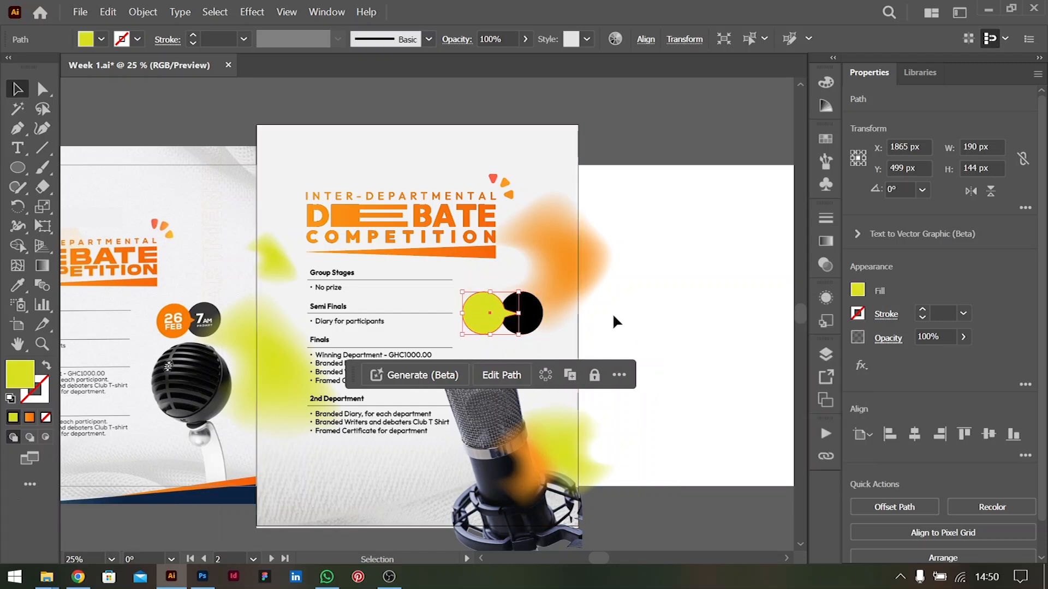
key(i)
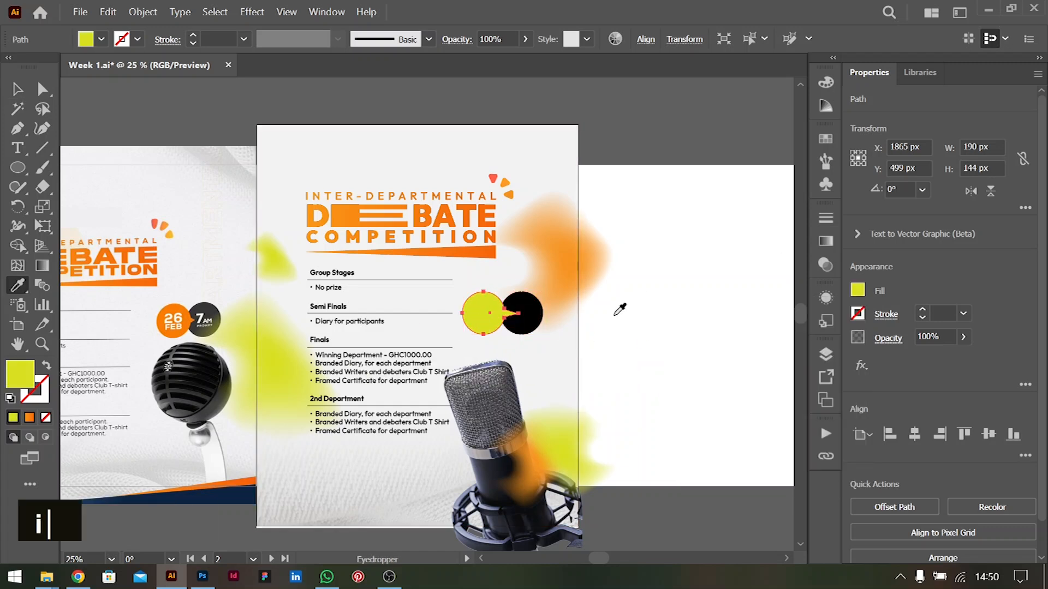
click(465, 259)
click(17, 89)
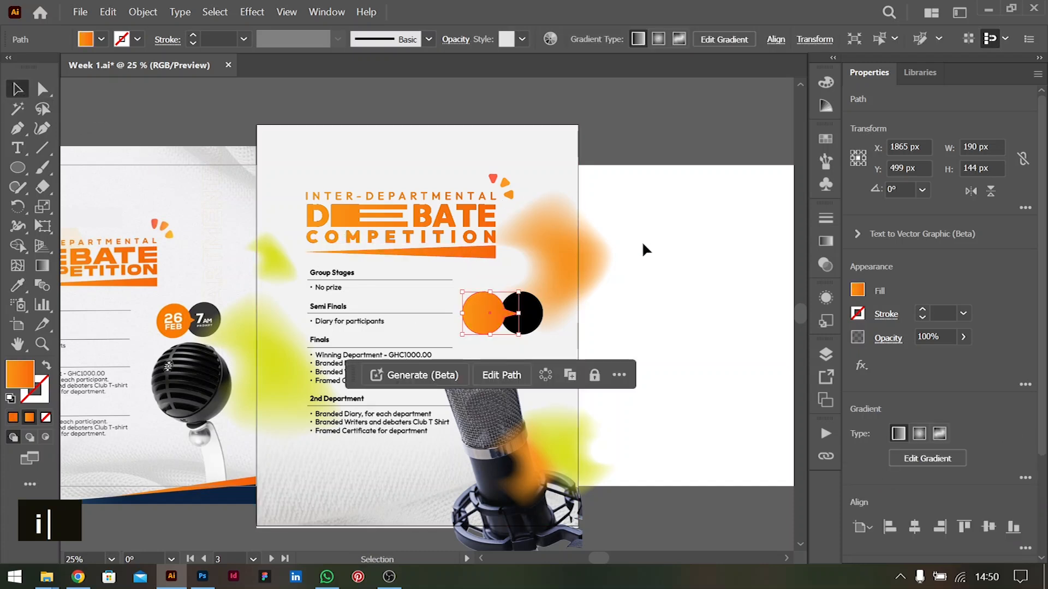
click(643, 245)
Add the text "26" on the orange bubble in white Outfit Bold, enlarged to suit the circle
scroll(600, 412, left, 3)
key(ctrl+equal)
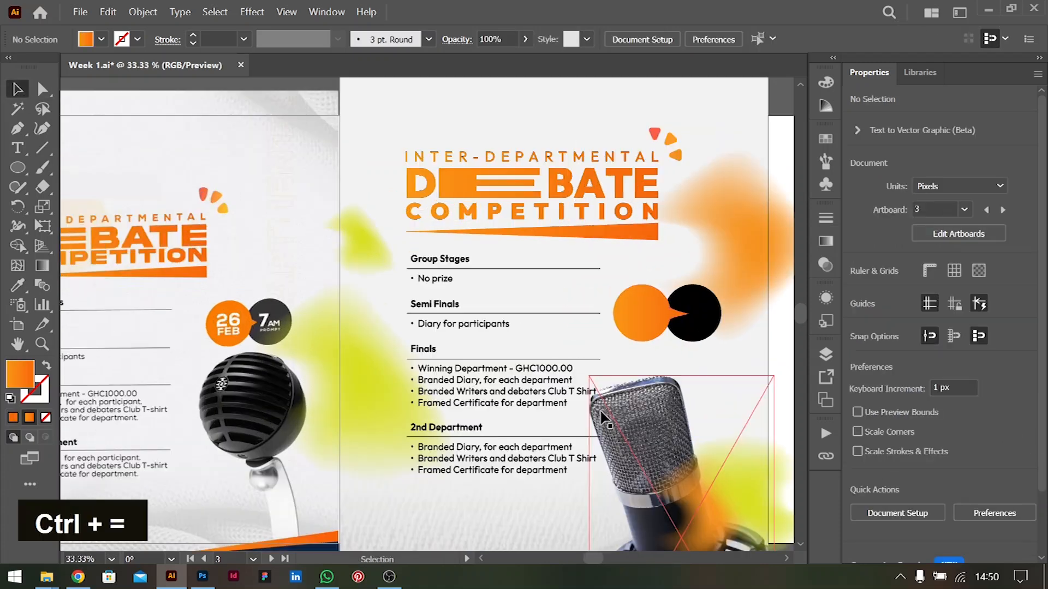
scroll(602, 418, right, 3)
click(18, 148)
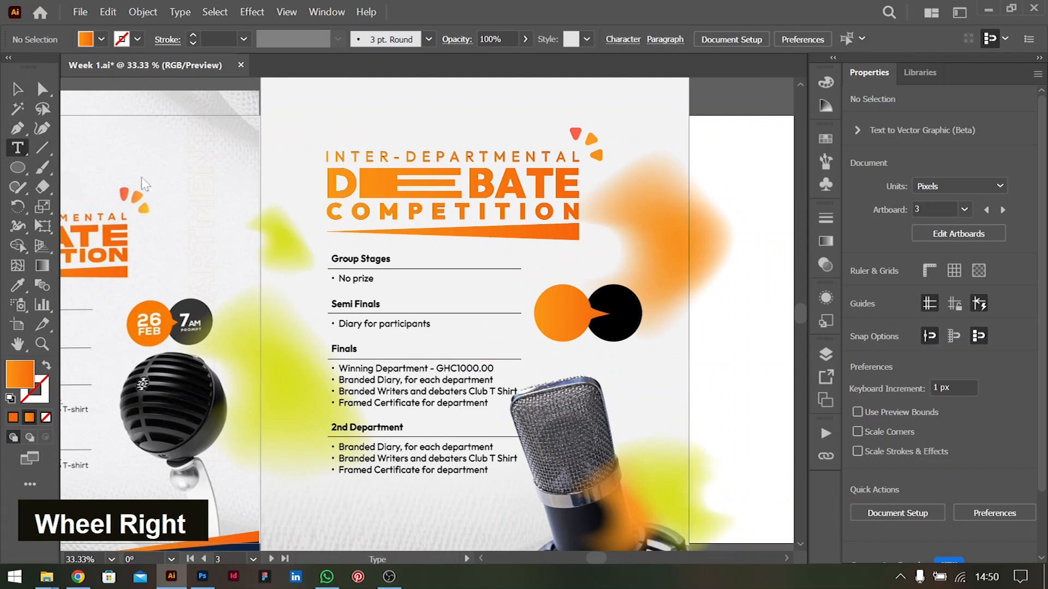
click(550, 303)
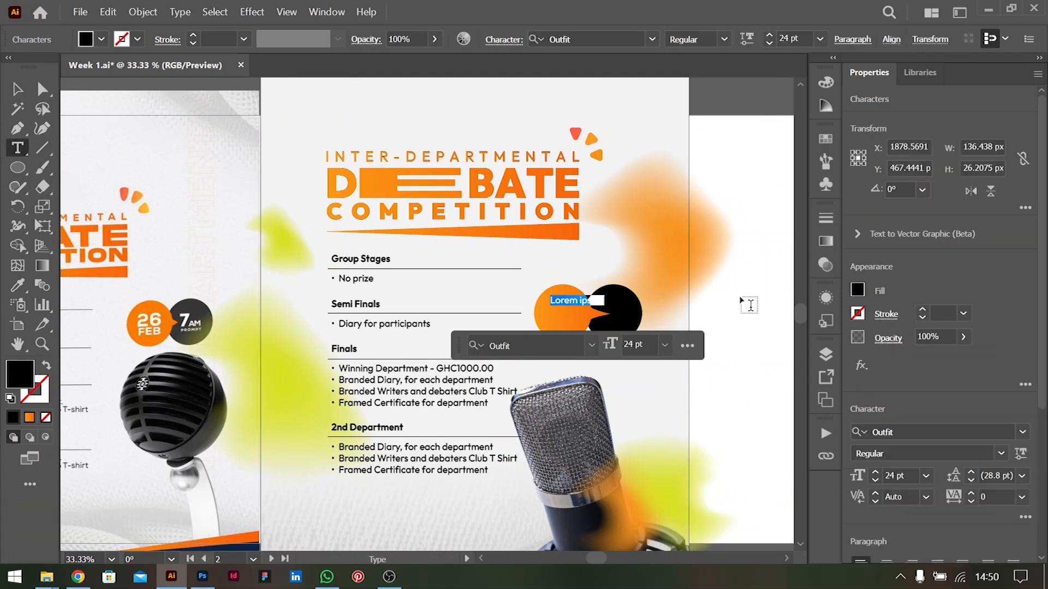
text(26)
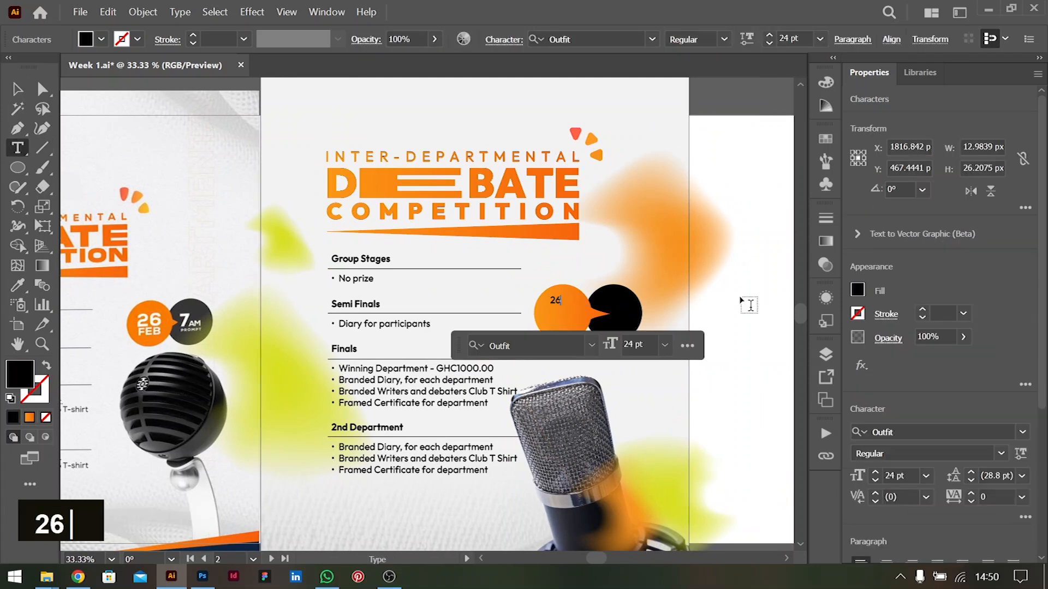
click(18, 89)
click(857, 290)
drag(562, 307, 572, 333)
click(704, 348)
click(1001, 454)
click(900, 399)
Add the text "FEB" in white Outfit Bold at about 32.66 pt directly under the "26"
double_click(568, 330)
text(FEB)
key(Escape)
key(Right)
key(Right)
key(Right)
key(Right)
key(Right)
key(Down)
key(Down)
key(Down)
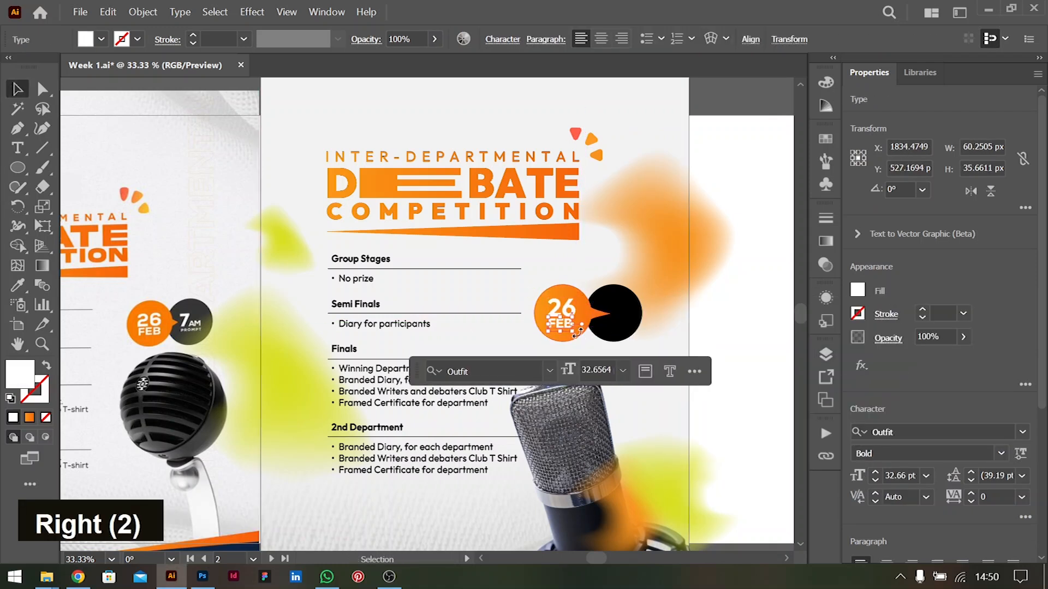
Widen "FEB" to about 73 px to match the "26" and nudge it 3 px closer beneath the number
key(ctrl+equal)
key(ctrl+equal)
mouse_move(438, 299)
mouse_down()
mouse_move(458, 310)
mouse_move(441, 314)
mouse_up()
key(Left)
key(Up)
key(Up)
key(Up)
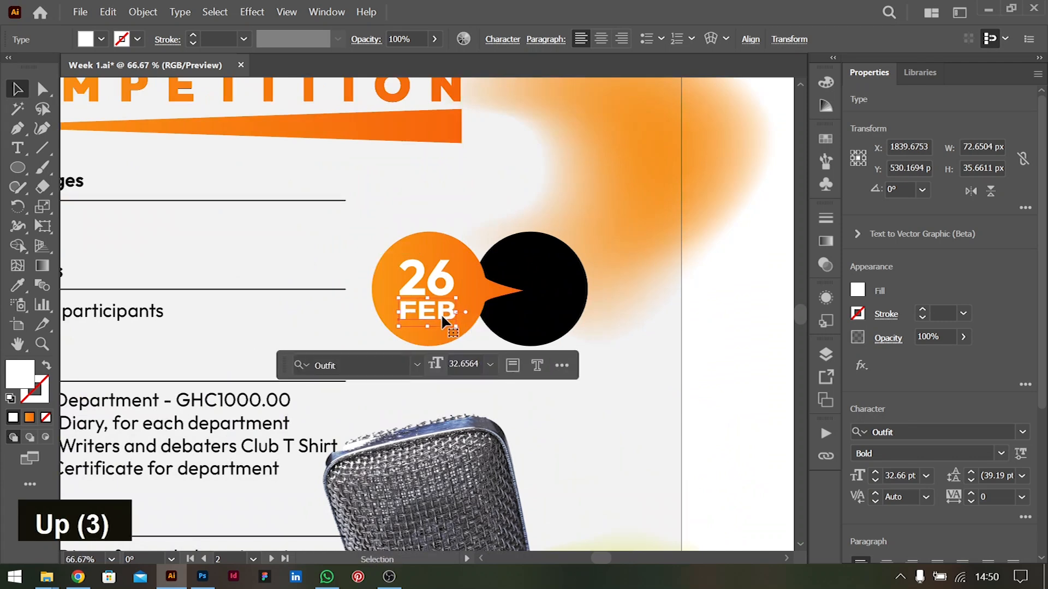
key(ctrl+minus)
key(ctrl+minus)
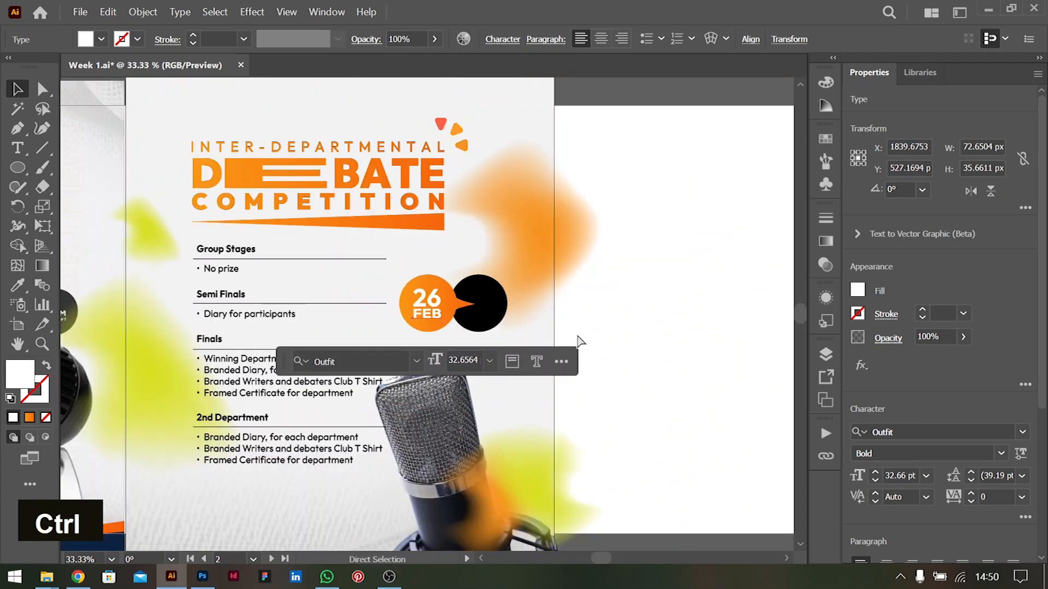
key(ctrl+minus)
scroll(577, 337, left, 3)
click(685, 329)
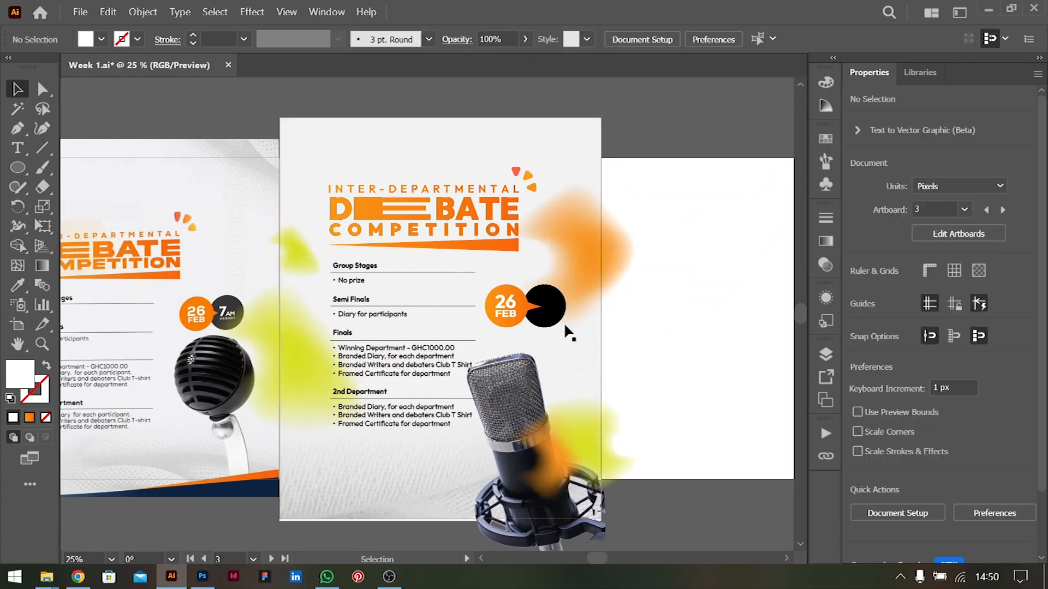
Shorten the orange bubble's pointed tail by moving its tip anchor inward to X 1942 px, Y 501 px
click(532, 314)
key(ctrl+equal)
key(ctrl+equal)
key(ctrl+equal)
key(ctrl+equal)
key(a)
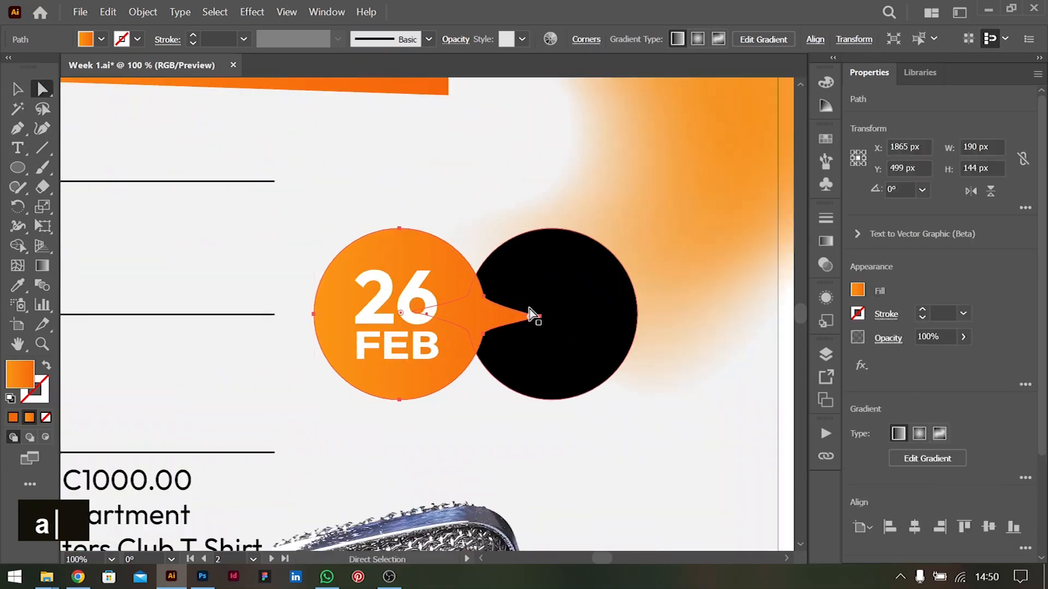
drag(539, 317, 519, 322)
key(ctrl+minus)
key(ctrl+minus)
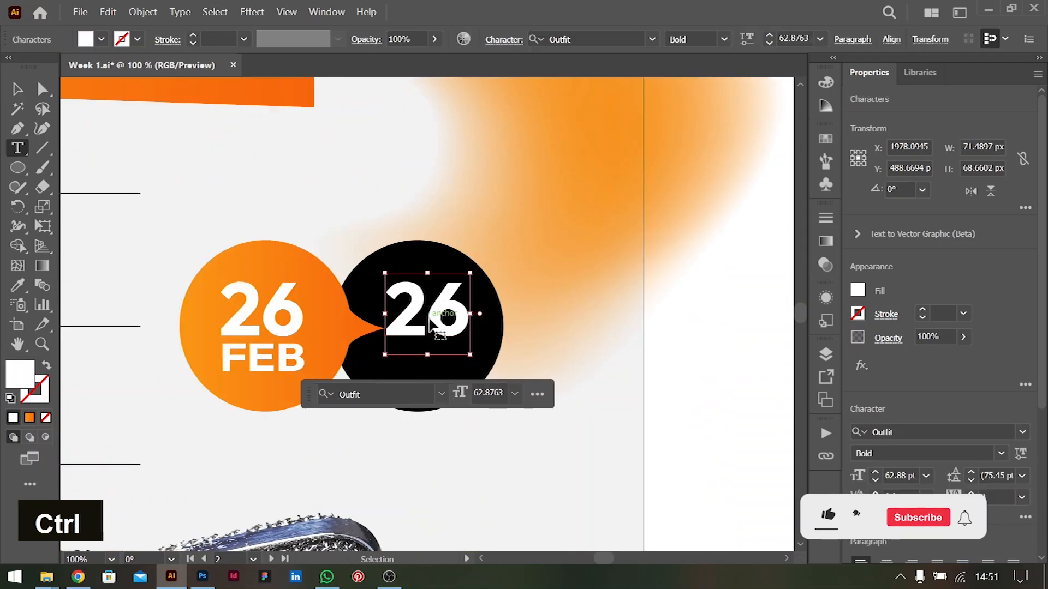
Complete the black bubble's time in white Outfit text: a large "7", a small "AM" beside it and "PROMPT" underneath
drag(434, 314, 450, 314)
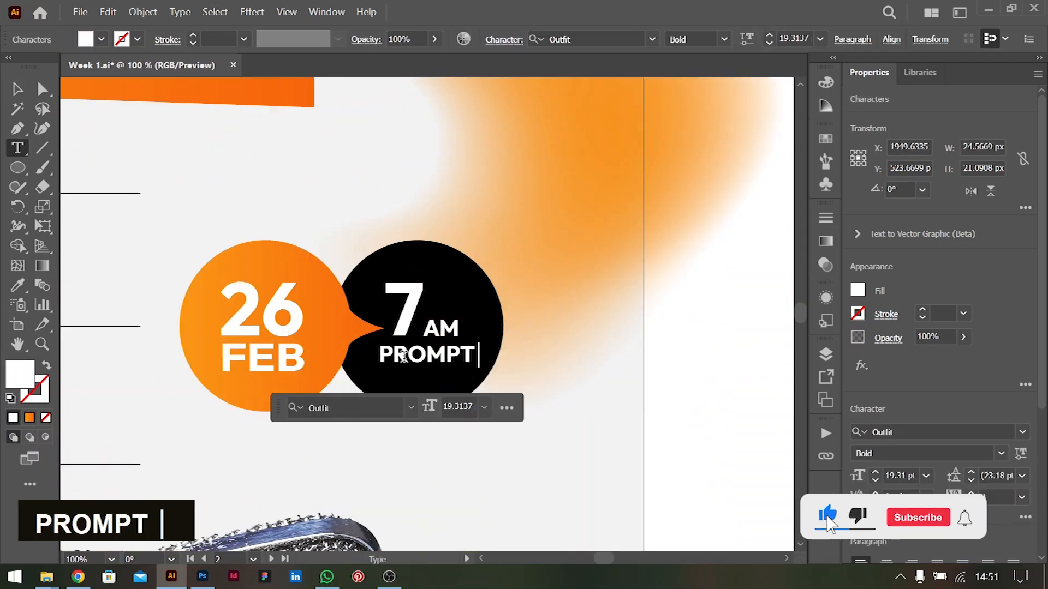
click(18, 89)
key(Left)
key(Left)
key(Left)
key(Left)
key(Left)
key(Left)
key(Left)
key(ctrl+shift+comma)
Duplicate the small lime blob beside the title down to the 2nd Department list and send the copy behind the microphone and text
key(ctrl+0)
click(730, 489)
scroll(720, 383, left, 3)
drag(750, 224, 475, 508)
scroll(615, 388, down, 1)
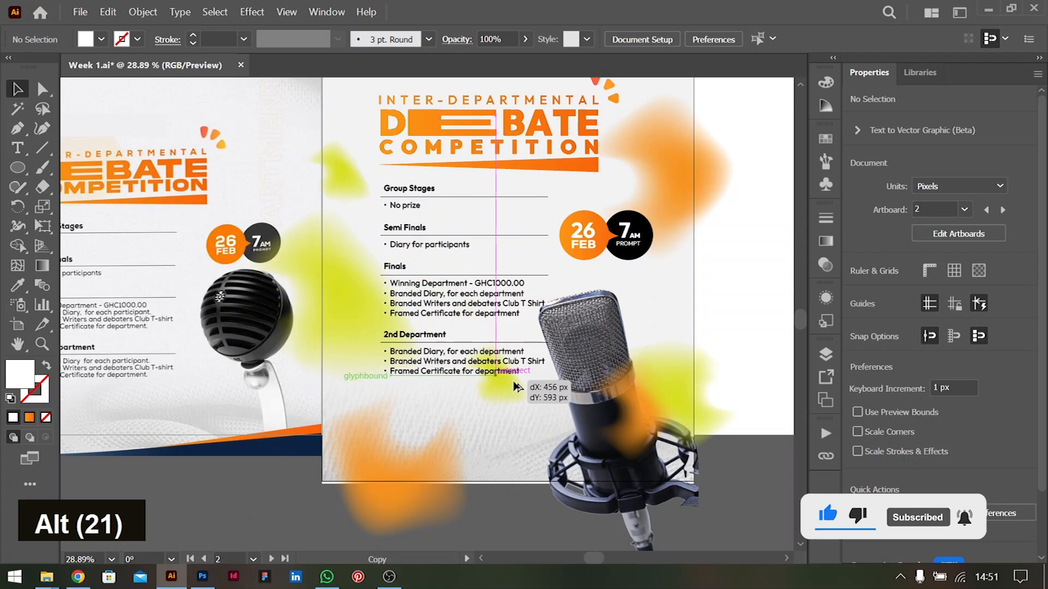
key(ctrl+bracketleft)
key(ctrl+bracketleft)
Enlarge the orange blob at the flyer's lower-left corner to about 721 × 711 px
scroll(609, 322, up, 2)
scroll(611, 322, down, 2)
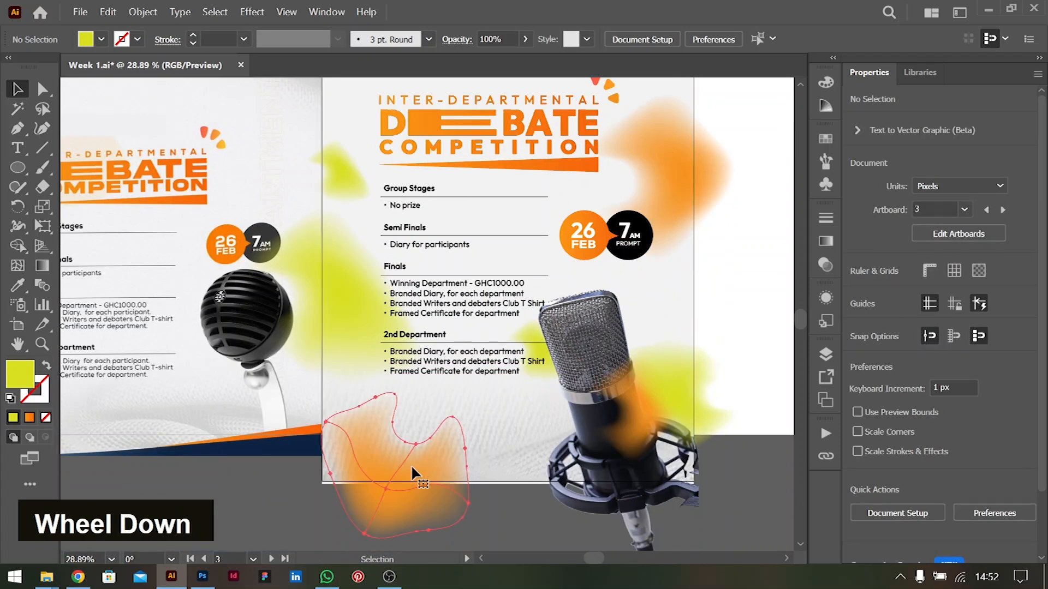
click(412, 465)
mouse_move(505, 449)
mouse_down()
mouse_move(582, 429)
mouse_move(490, 463)
mouse_up()
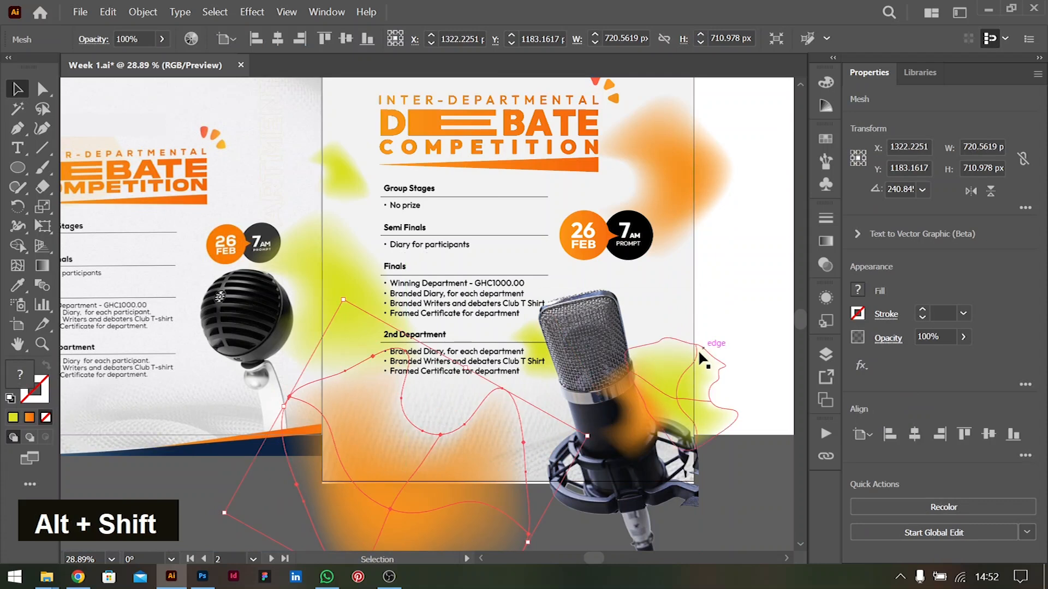
Add a Gaussian Blur effect to the enlarged orange blob and open its radius for editing
click(861, 366)
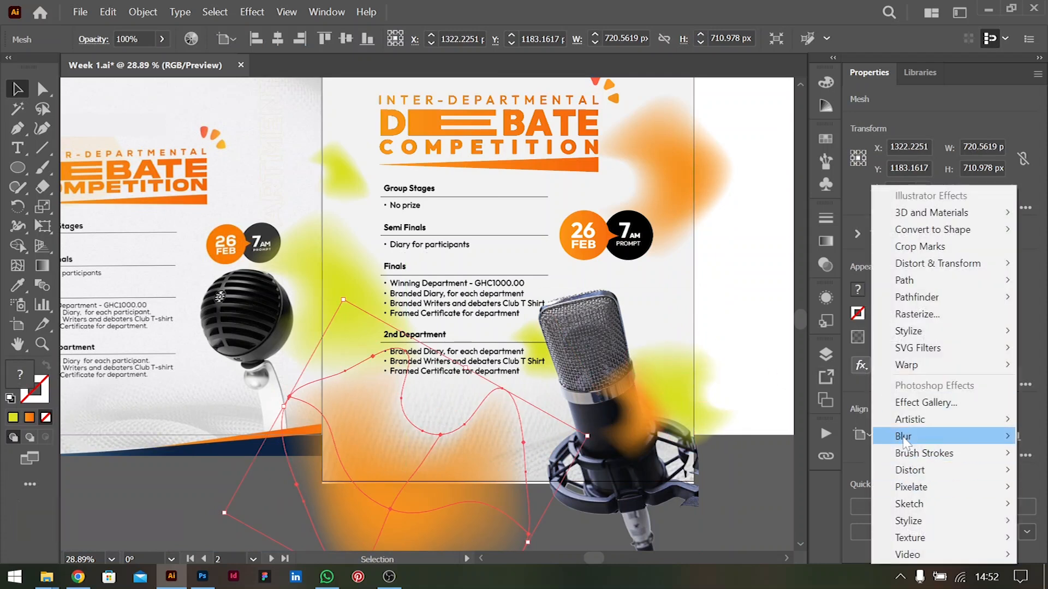
mouse_move(906, 437)
click(792, 439)
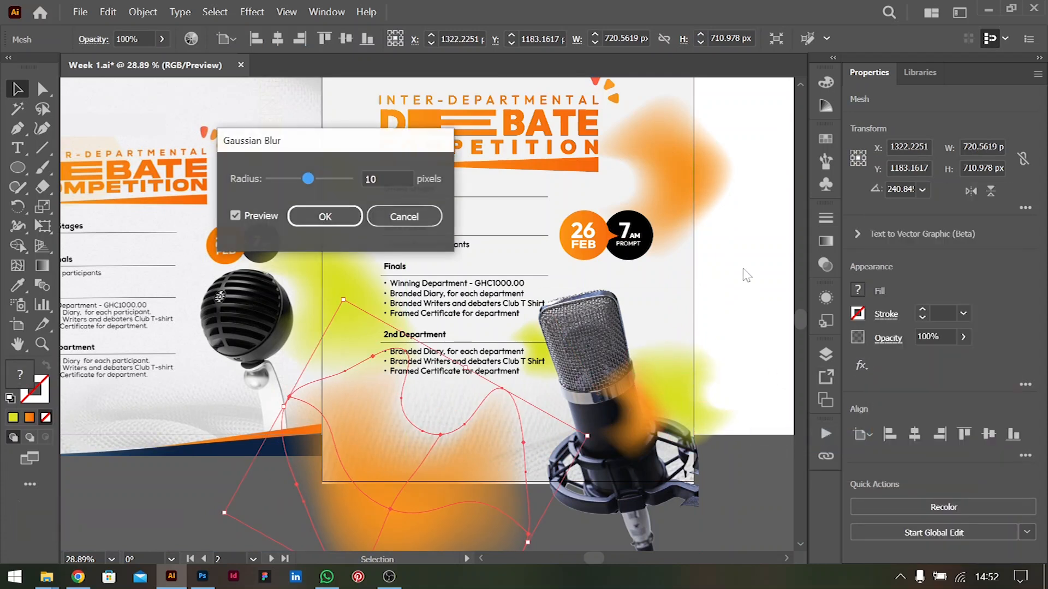
click(398, 176)
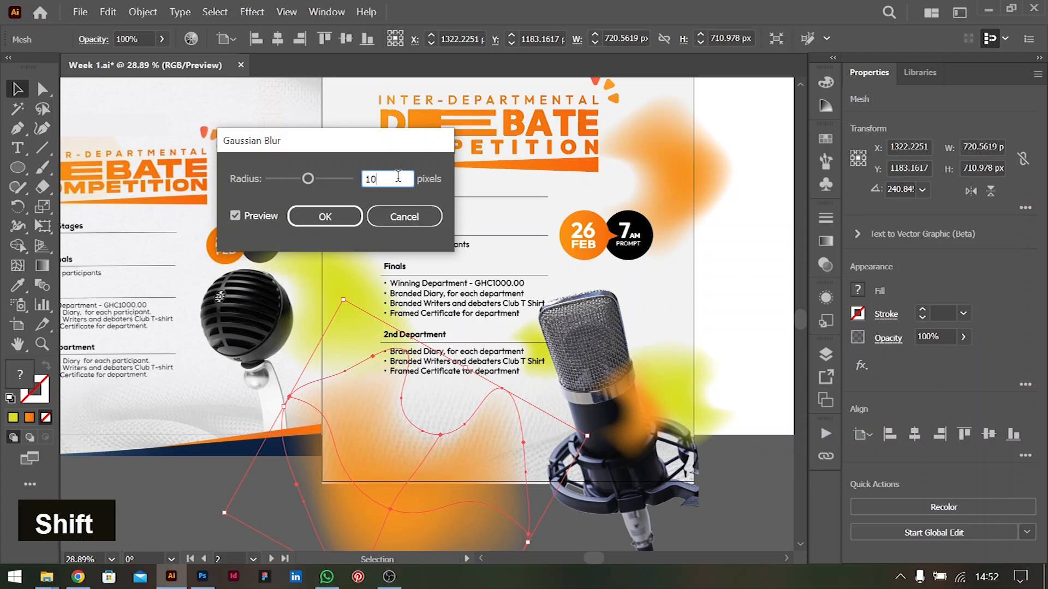